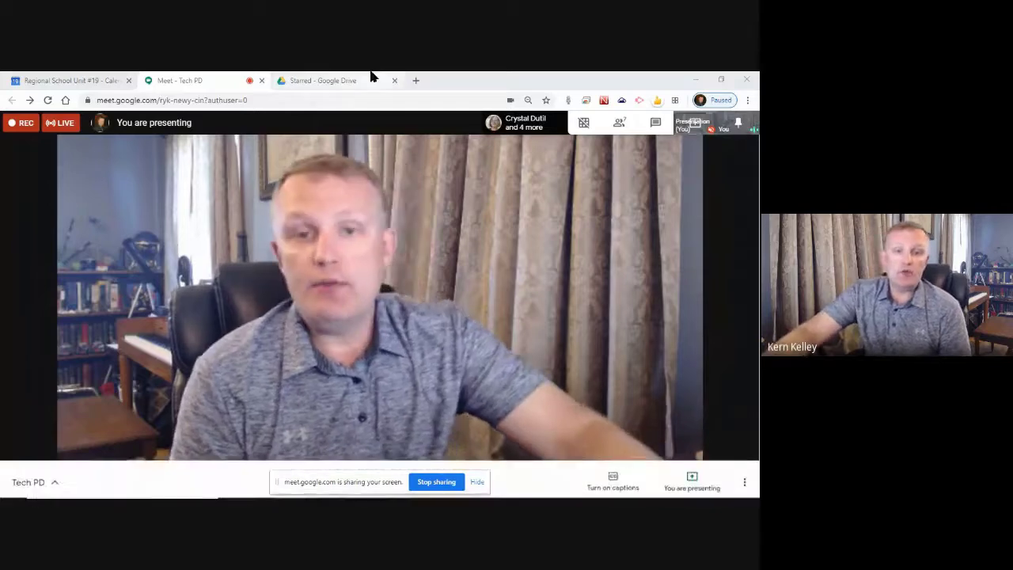
Switch to Google Drive and look through the Desktop files available for upload without uploading any.
{"action": "left_click", "coordinate": [370, 80]}
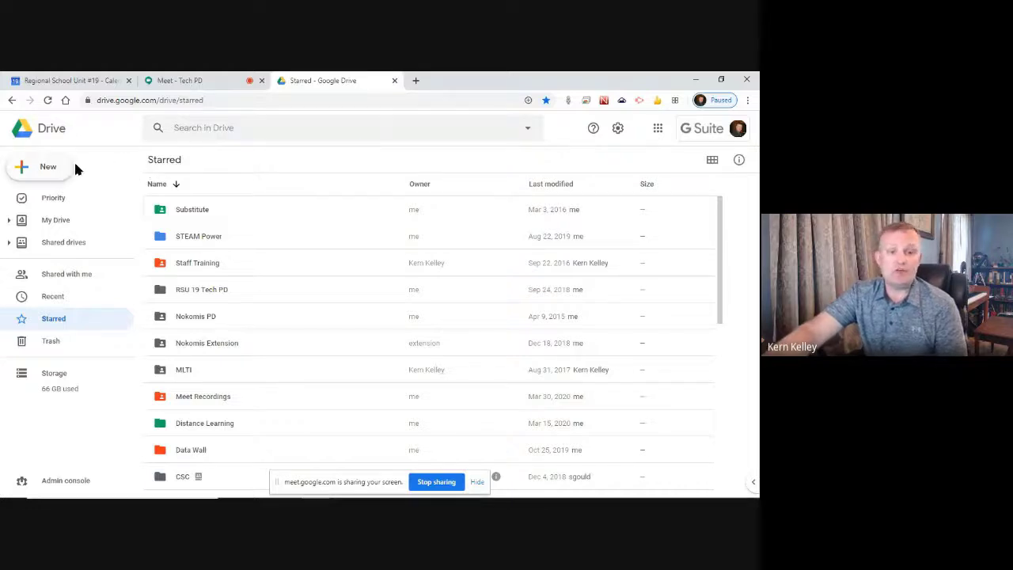
{"action": "left_click", "coordinate": [47, 168]}
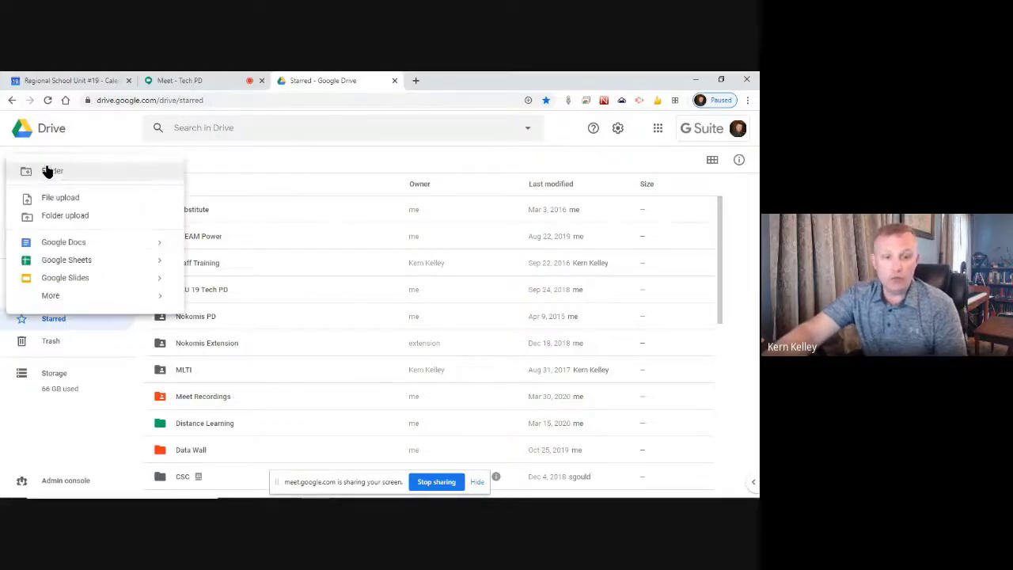
{"action": "left_click", "coordinate": [81, 198]}
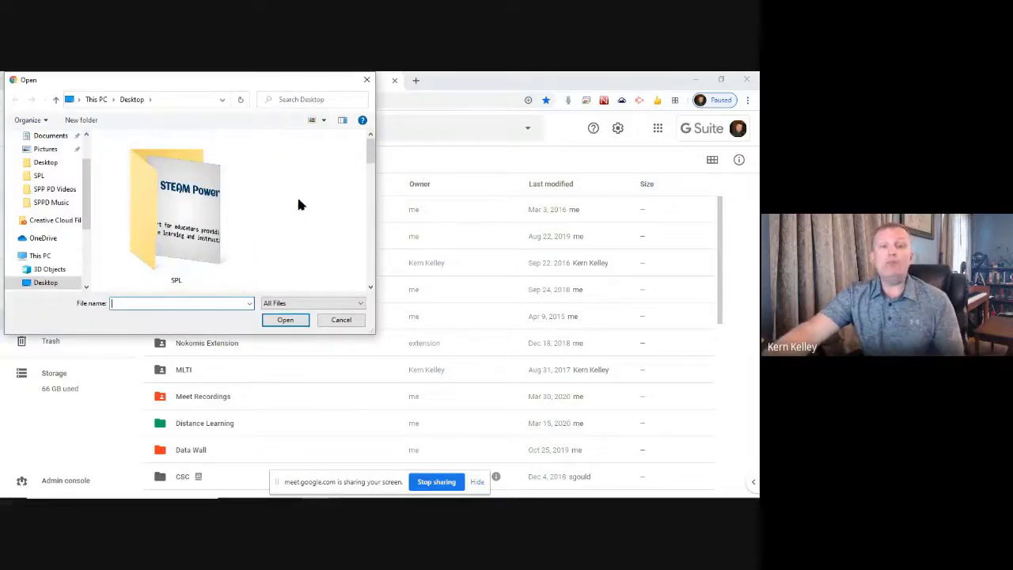
{"action": "scroll", "coordinate": [298, 255], "scroll_direction": "down", "scroll_amount": 5}
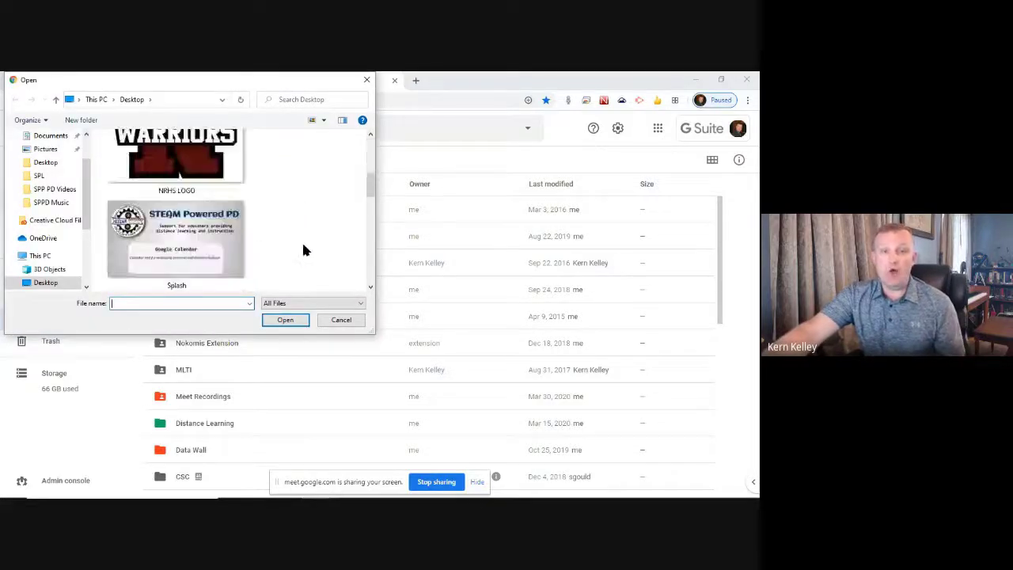
{"action": "left_click", "coordinate": [347, 321]}
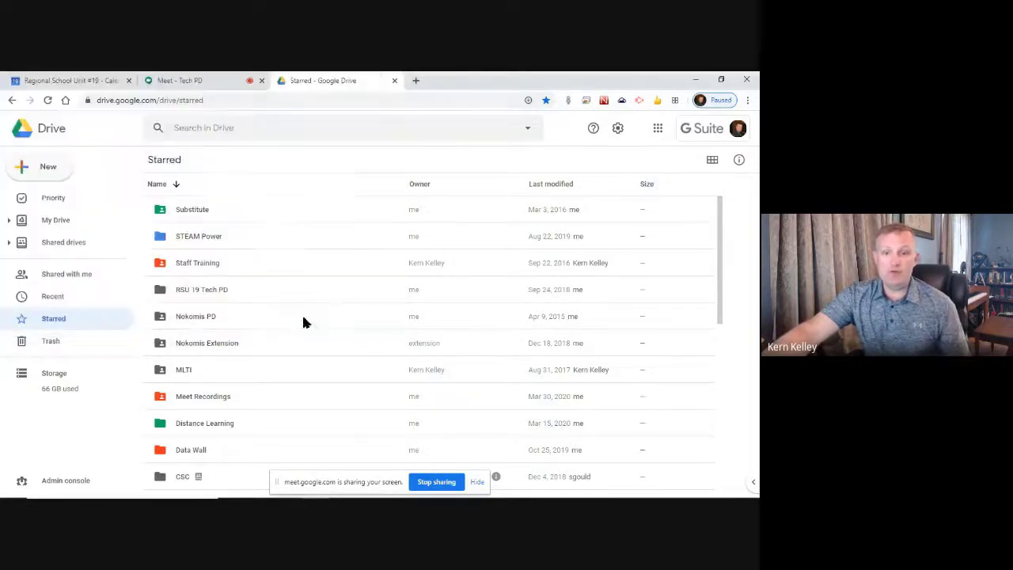
Examine the Convert uploads option in the general Drive settings, then close the settings.
{"action": "left_click", "coordinate": [618, 129]}
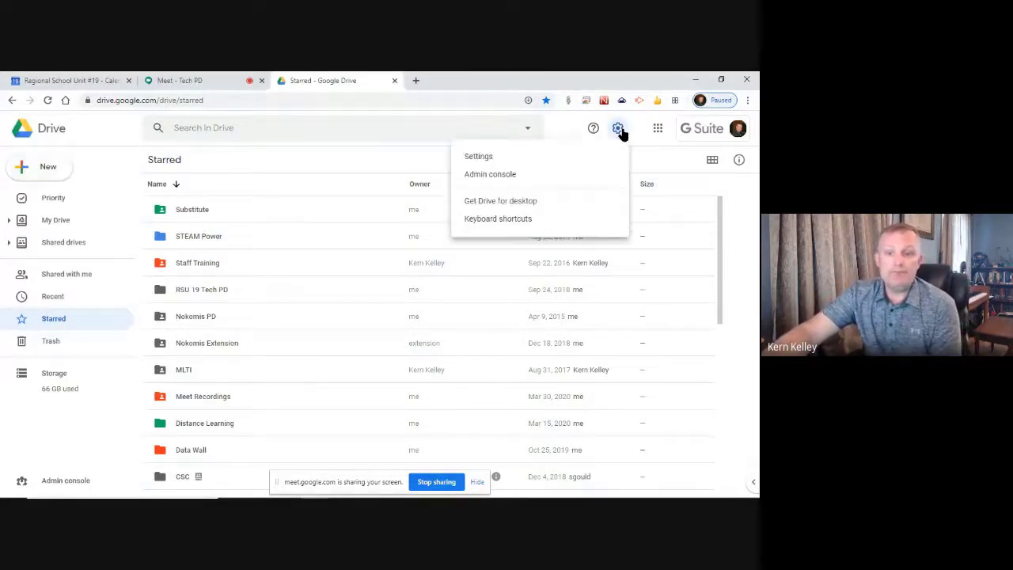
{"action": "left_click", "coordinate": [491, 157]}
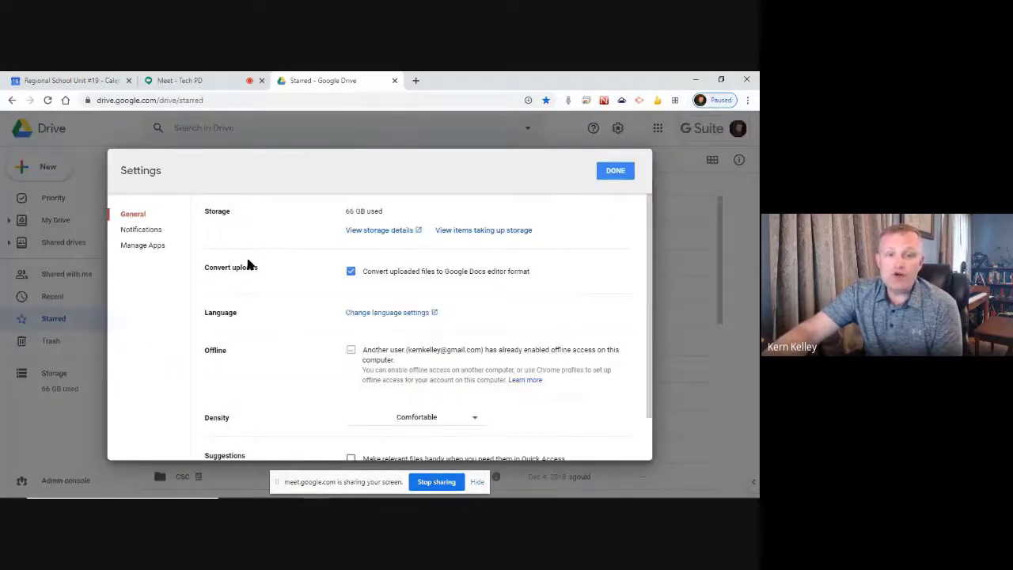
{"action": "left_click_drag", "start_coordinate": [260, 267], "coordinate": [195, 267]}
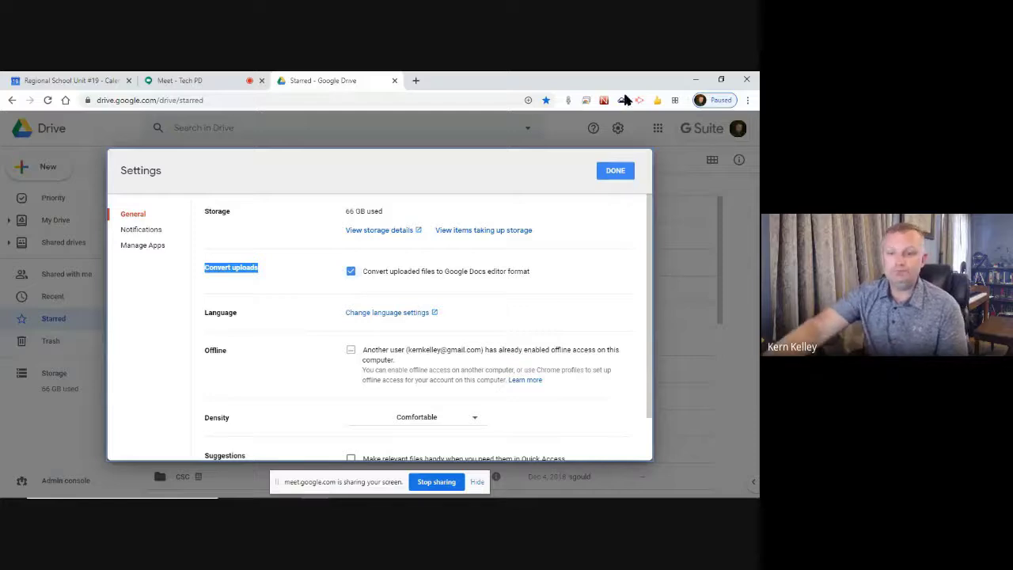
{"action": "left_click", "coordinate": [622, 169]}
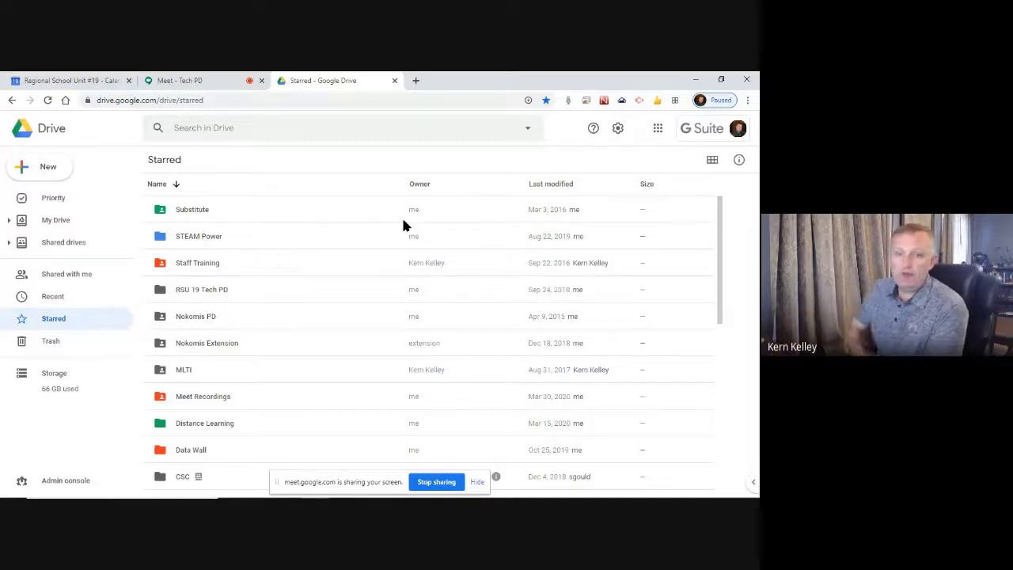
Return to the Tech PD meeting and admit the person asking to join.
{"action": "left_click", "coordinate": [162, 80]}
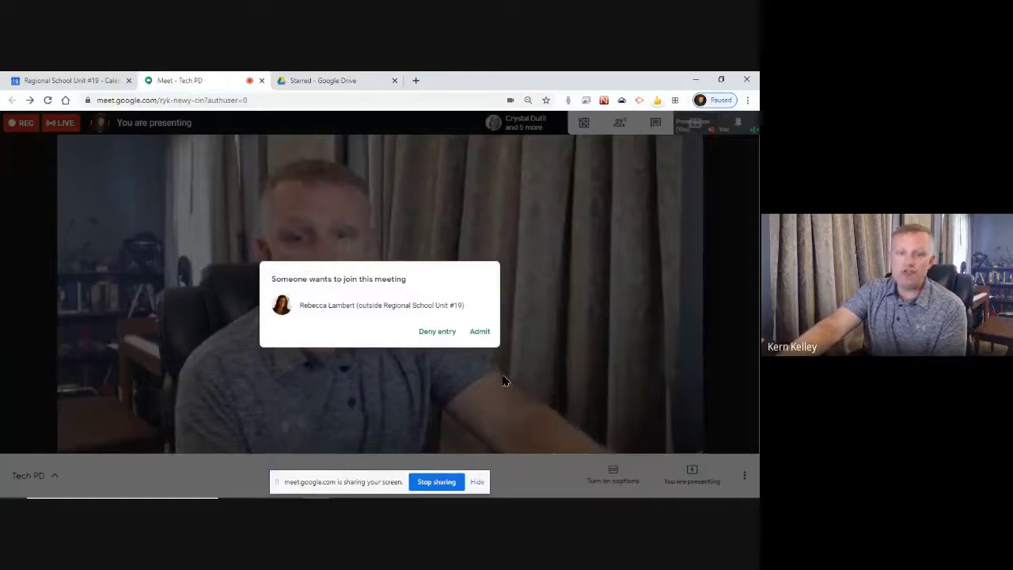
{"action": "left_click", "coordinate": [480, 332]}
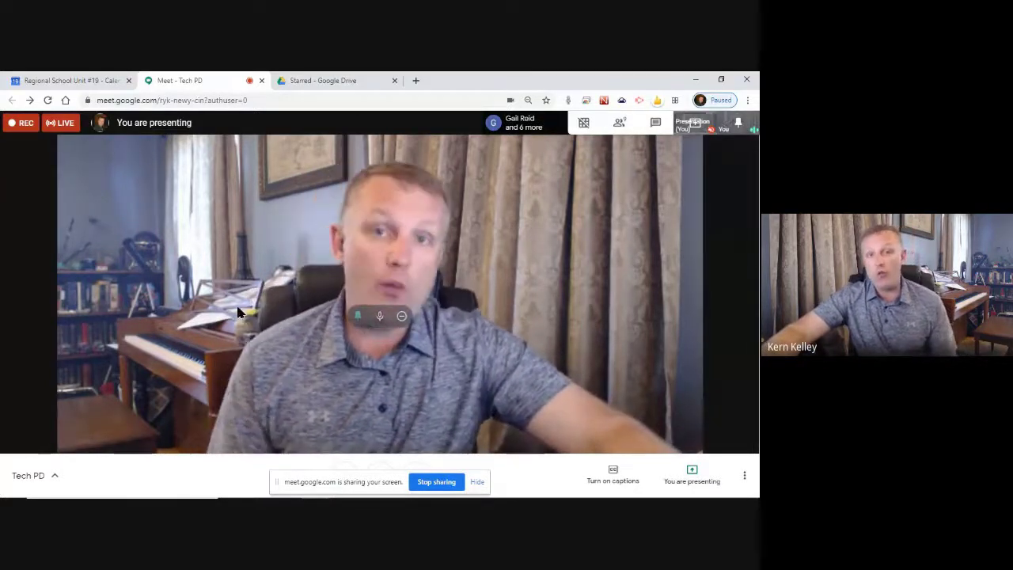
Replace the Starred Drive page with the Google home page and open Google Drive from its apps.
{"action": "left_click", "coordinate": [350, 79]}
{"action": "left_click", "coordinate": [63, 99]}
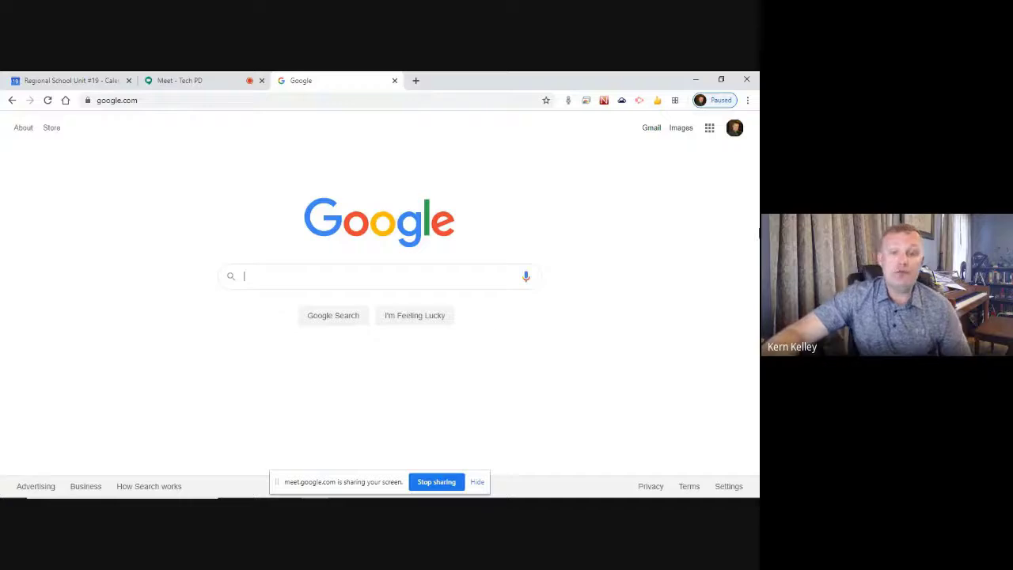
{"action": "left_click", "coordinate": [709, 129]}
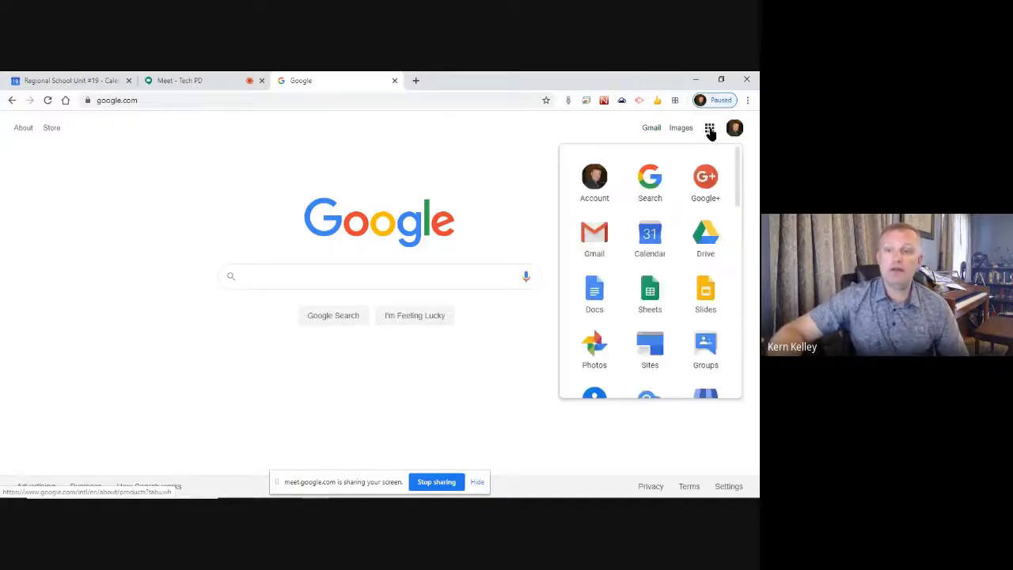
{"action": "left_click", "coordinate": [705, 232]}
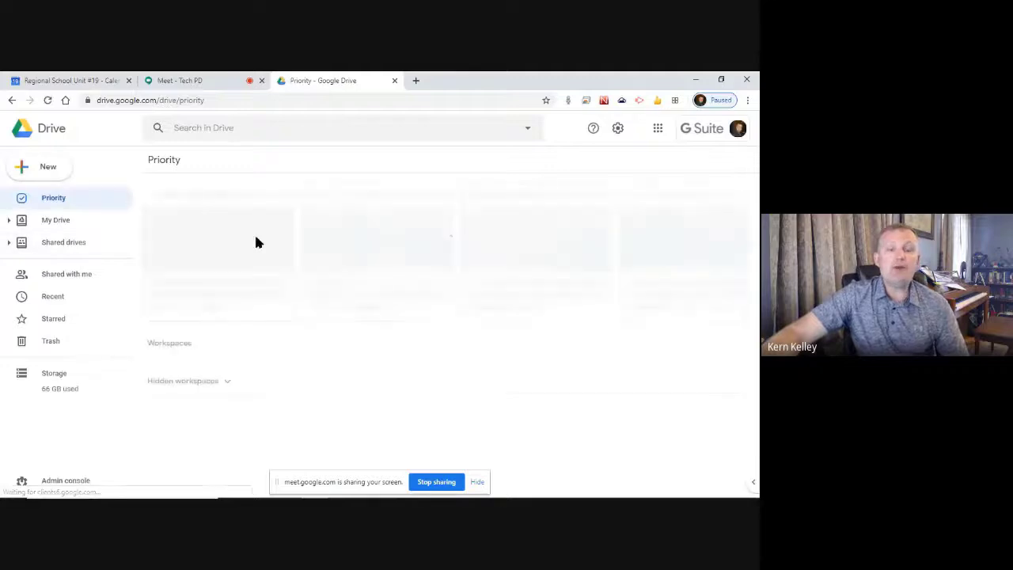
Create a new blank Google Form from Drive.
{"action": "left_click", "coordinate": [36, 172]}
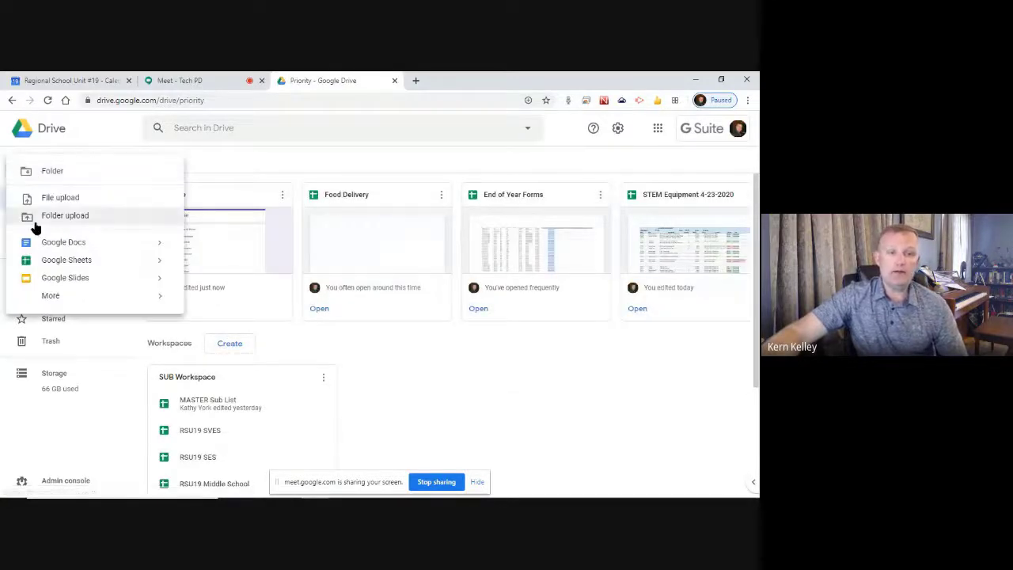
{"action": "mouse_move", "coordinate": [68, 301]}
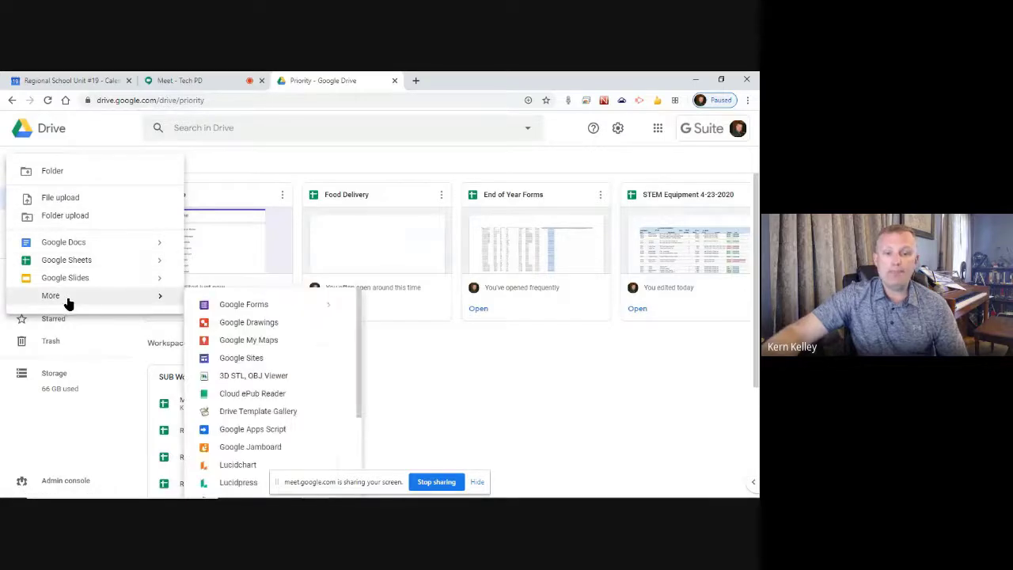
{"action": "left_click", "coordinate": [282, 310]}
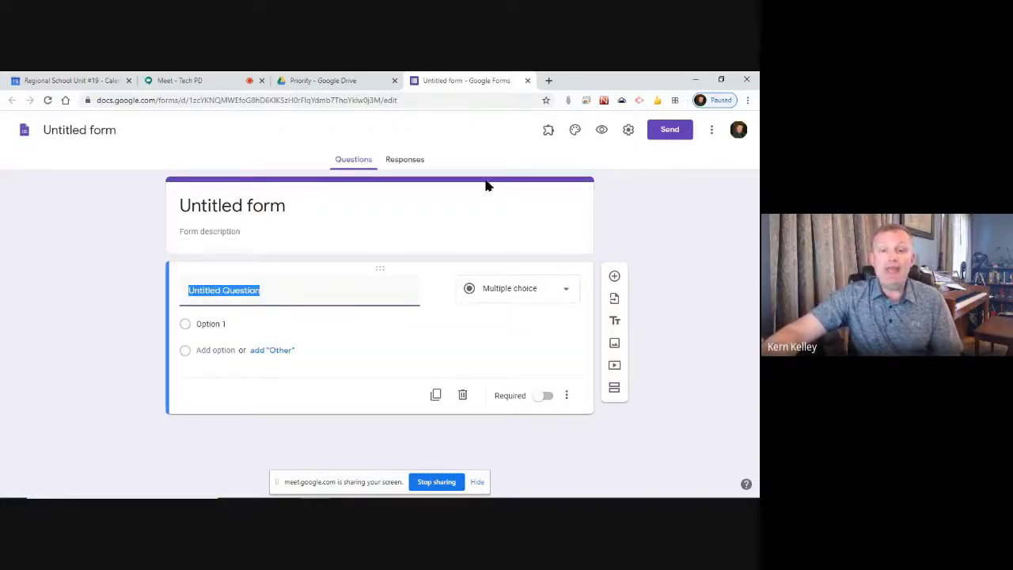
Title the form "Sample Quiz" and give the form file the same name.
{"action": "left_click", "coordinate": [232, 207]}
{"action": "type", "text": "Sa"}
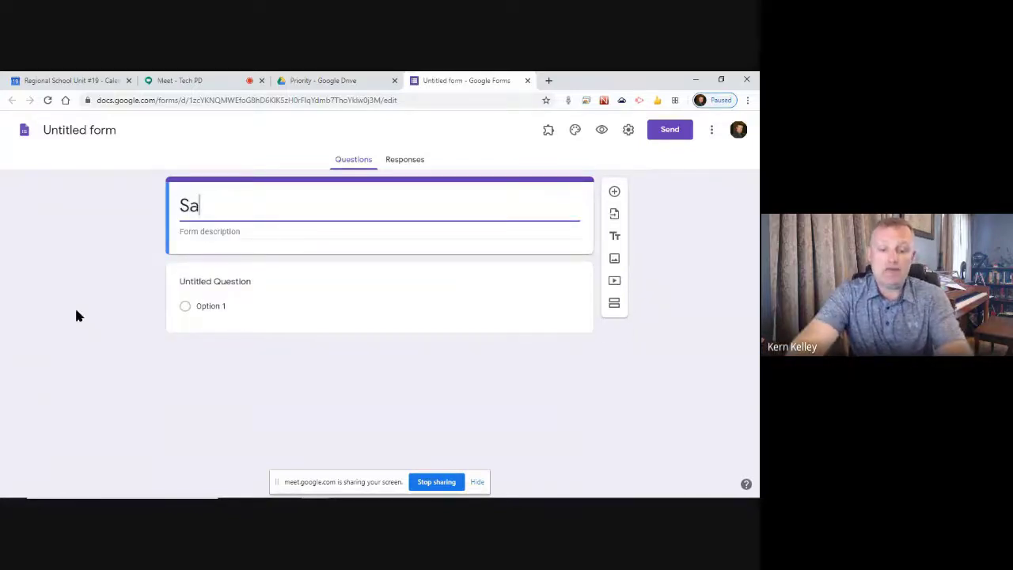
{"action": "type", "text": "mple Quic"}
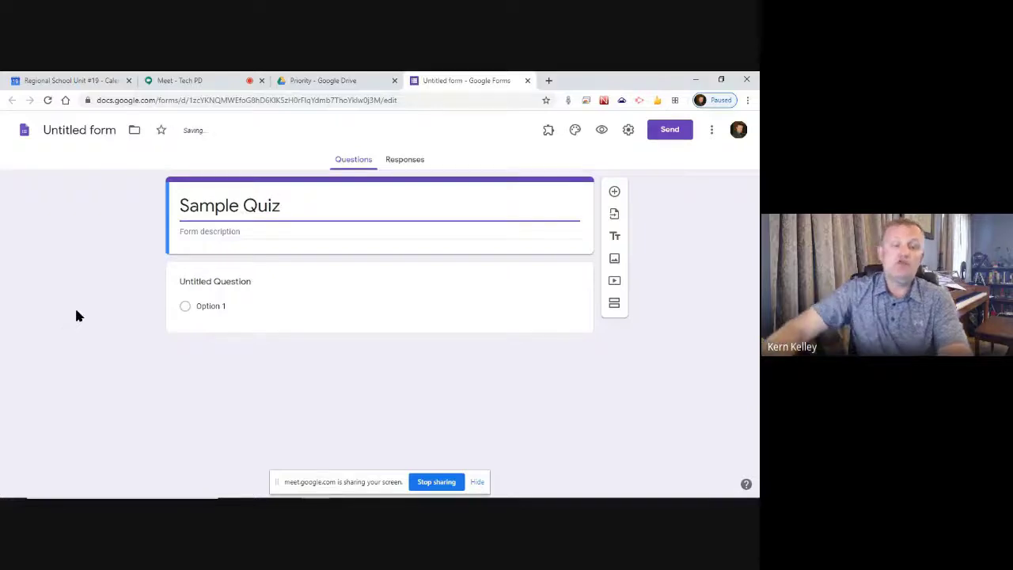
{"action": "left_click", "coordinate": [119, 217]}
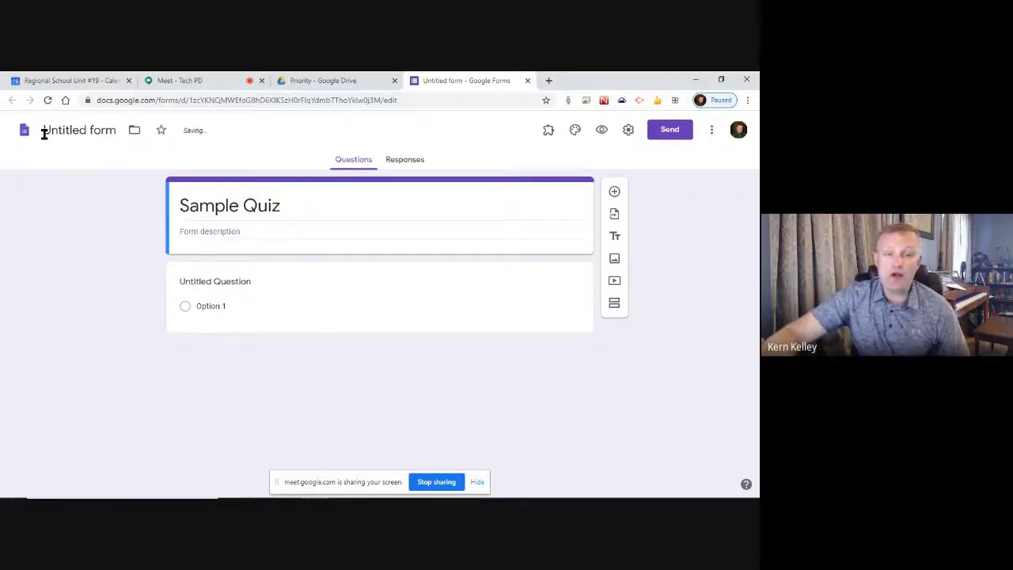
{"action": "left_click", "coordinate": [80, 132]}
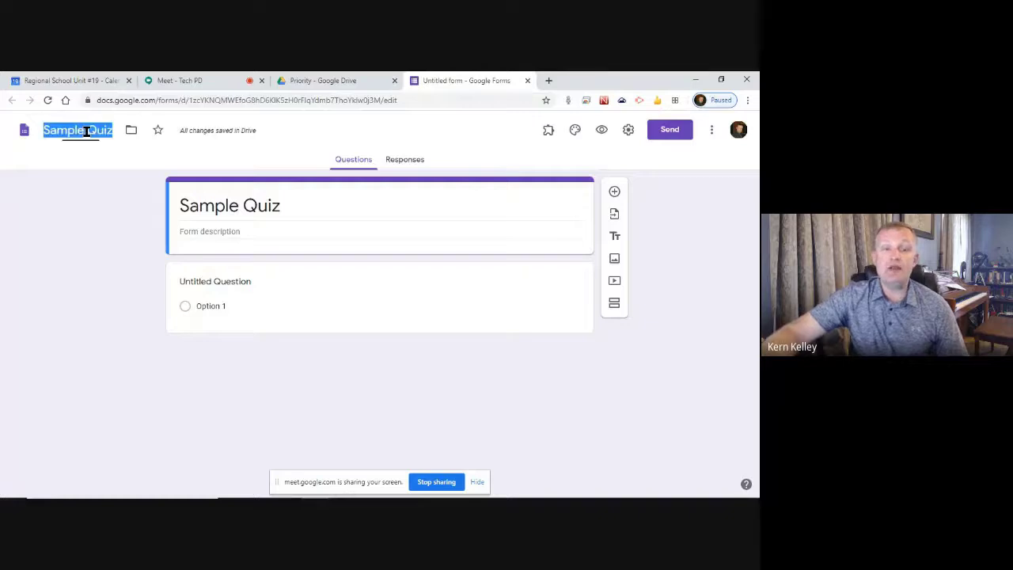
{"action": "left_click", "coordinate": [106, 248]}
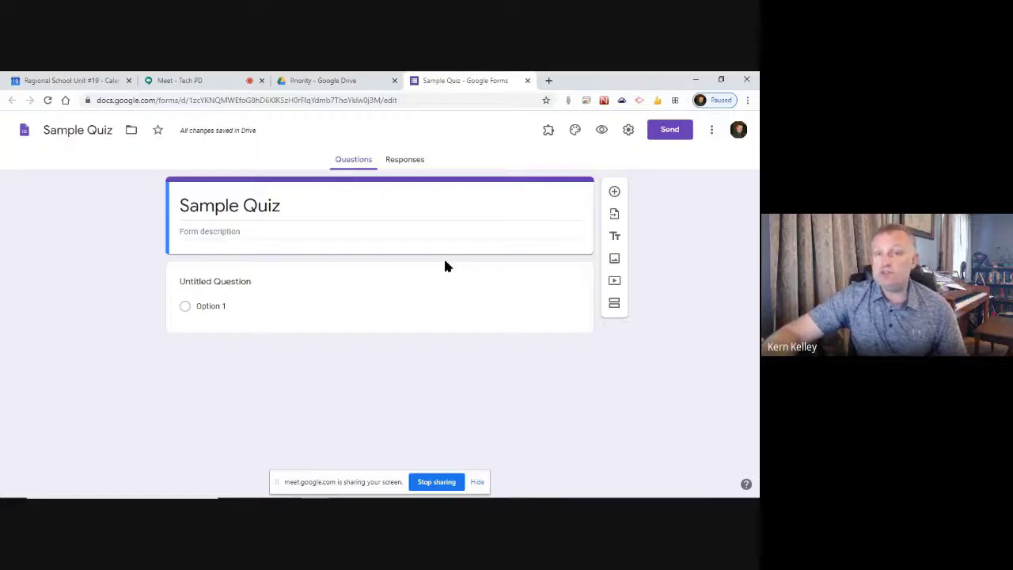
Set the form's theme color to red and its font style to Playful.
{"action": "left_click", "coordinate": [575, 132]}
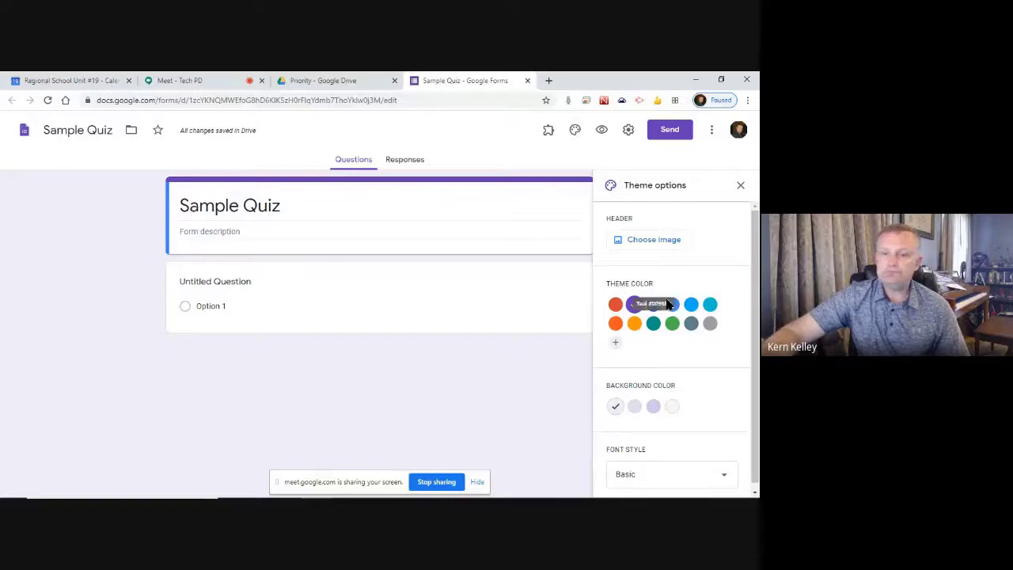
{"action": "left_click", "coordinate": [652, 304]}
{"action": "left_click", "coordinate": [616, 305]}
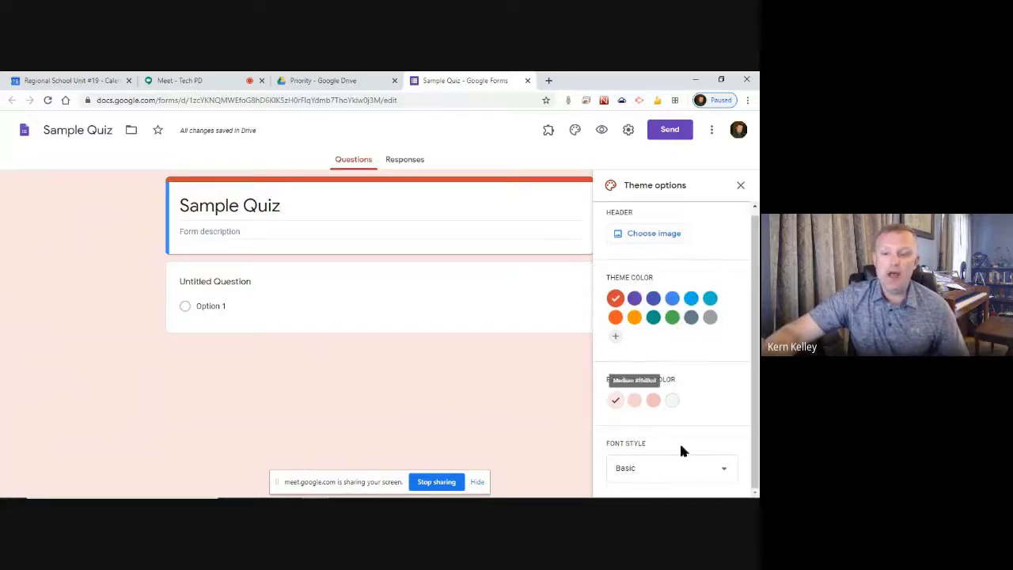
{"action": "left_click", "coordinate": [656, 470]}
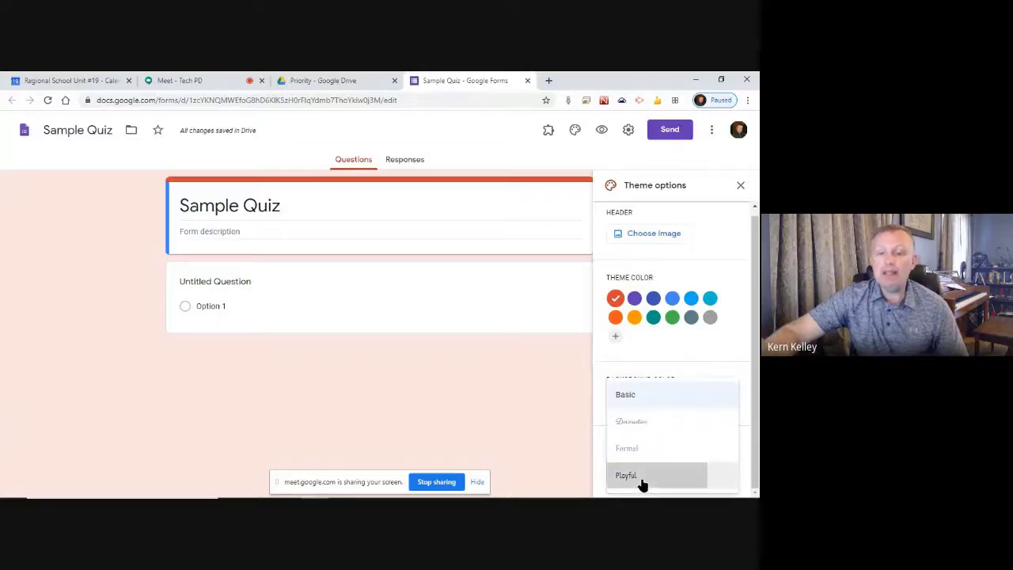
{"action": "left_click", "coordinate": [640, 481]}
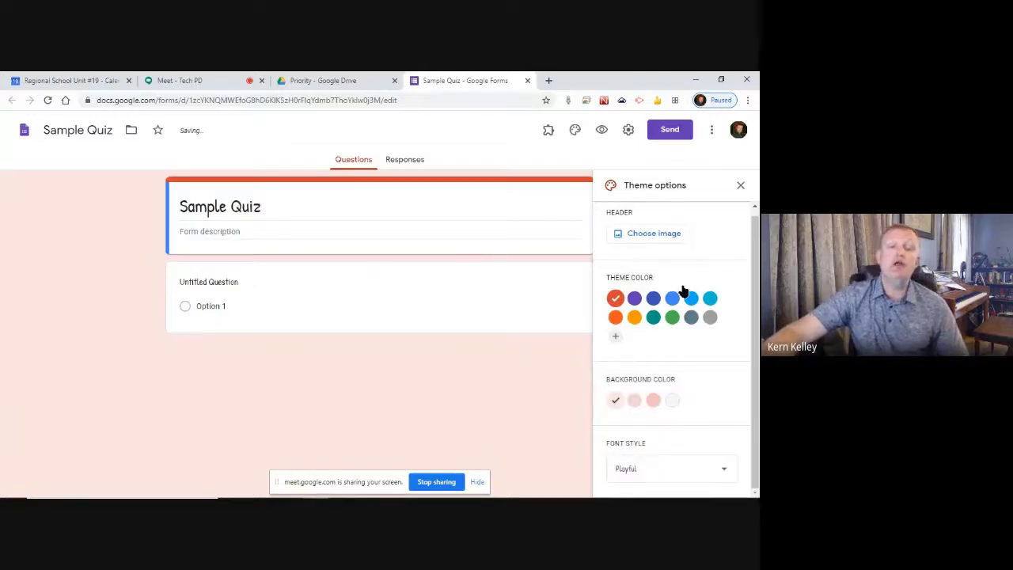
Use the illustrated science lab glassware picture from the Work and School themes as the form's header image and close the theme options.
{"action": "left_click", "coordinate": [643, 241]}
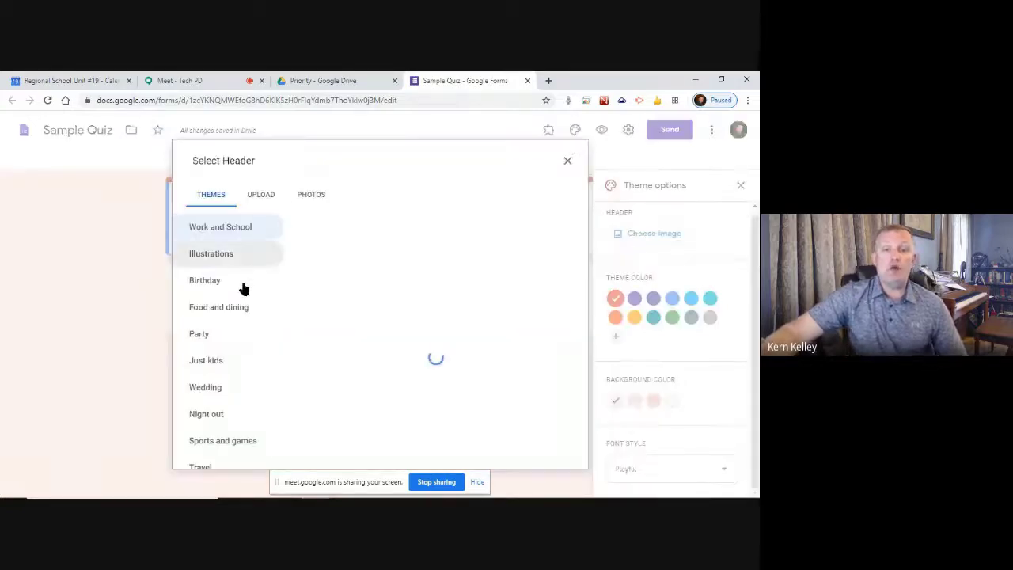
{"action": "scroll", "coordinate": [419, 334], "scroll_direction": "down", "scroll_amount": 5}
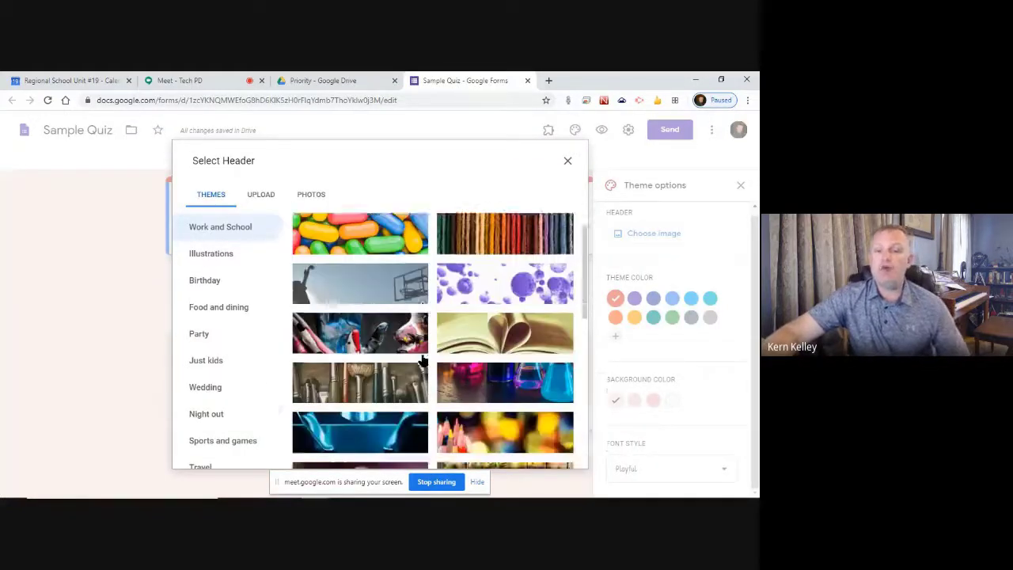
{"action": "scroll", "coordinate": [391, 360], "scroll_direction": "down", "scroll_amount": 3}
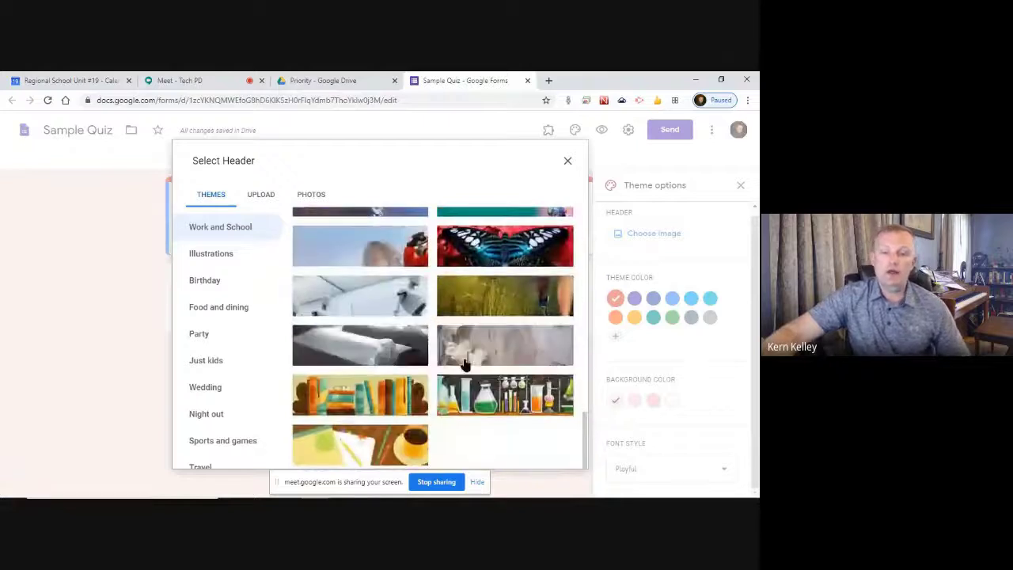
{"action": "left_click", "coordinate": [514, 398]}
{"action": "left_click", "coordinate": [556, 456]}
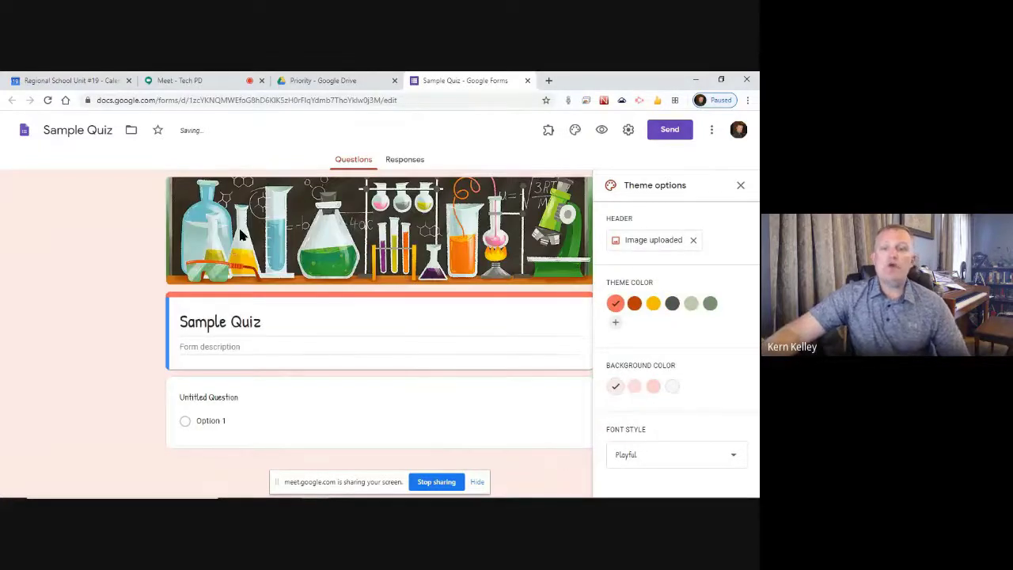
{"action": "left_click", "coordinate": [740, 185]}
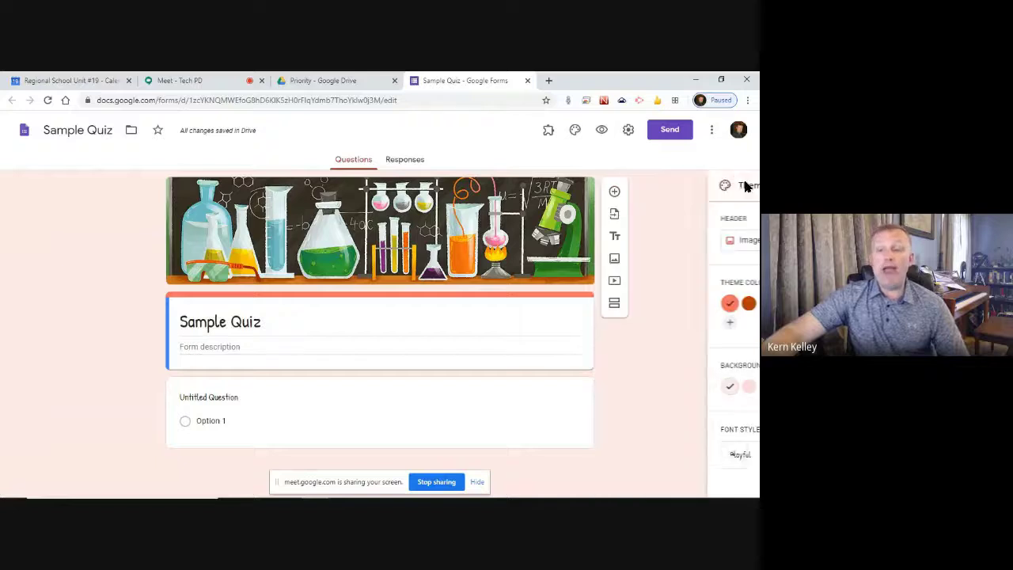
{"action": "left_click", "coordinate": [576, 136]}
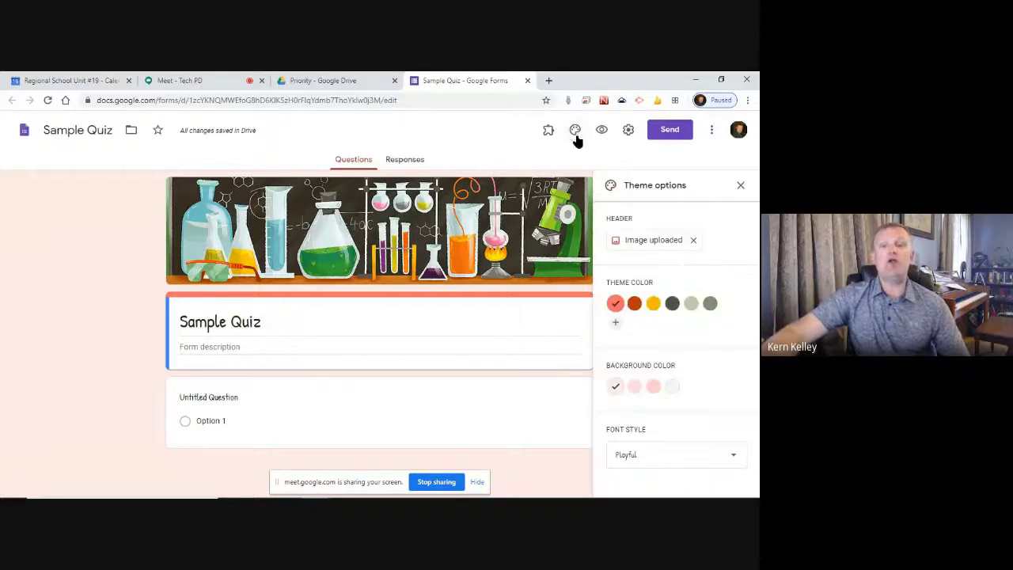
{"action": "left_click", "coordinate": [741, 185]}
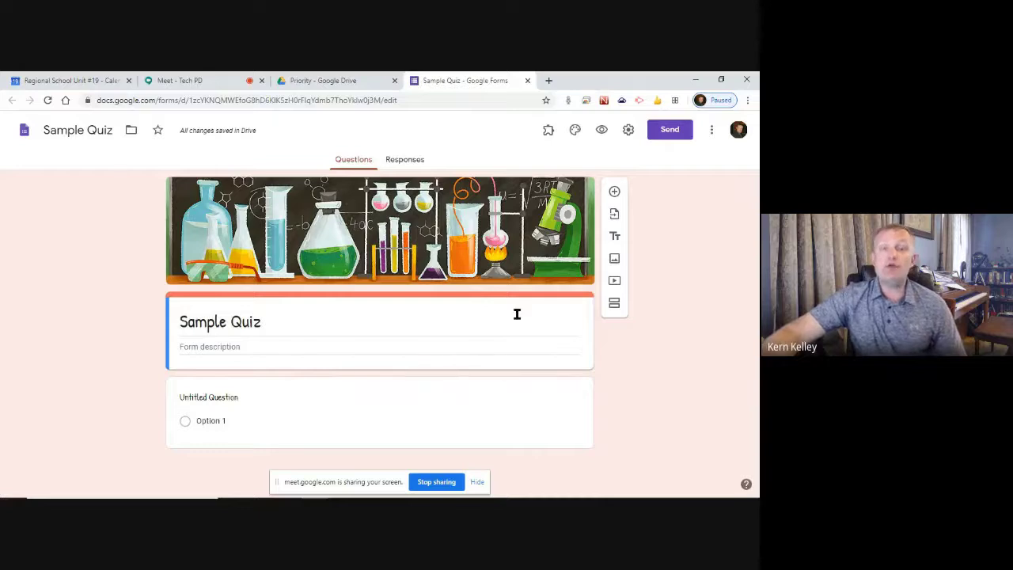
Turn the form into a quiz in its settings.
{"action": "left_click", "coordinate": [219, 400]}
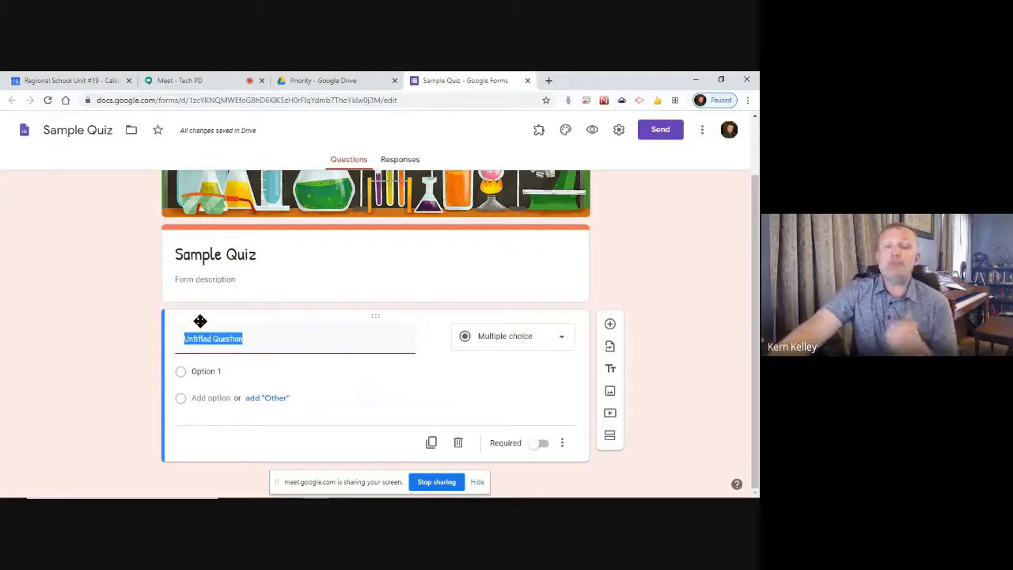
{"action": "scroll", "coordinate": [197, 341], "scroll_direction": "up", "scroll_amount": 1}
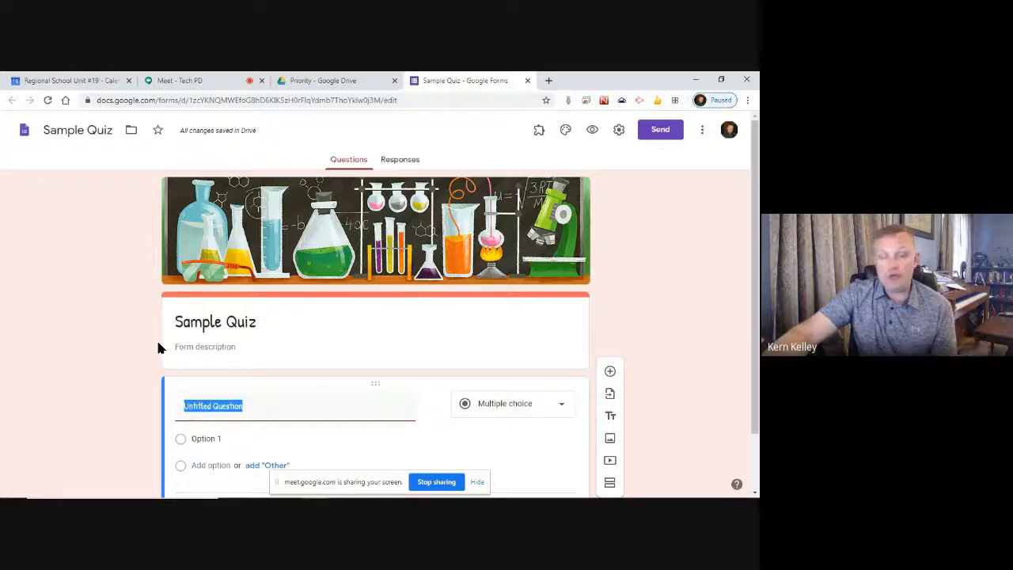
{"action": "left_click", "coordinate": [619, 131]}
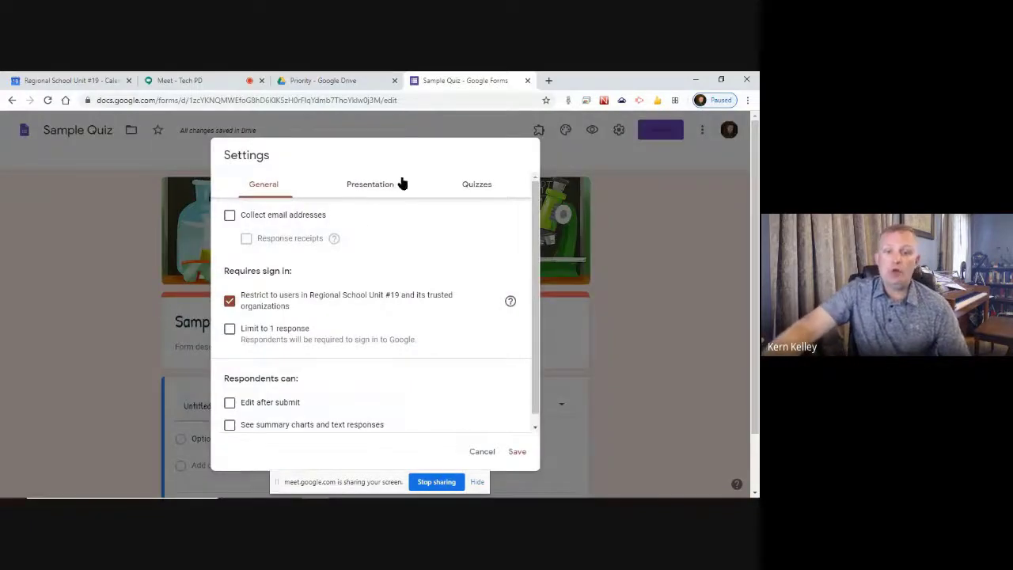
{"action": "left_click", "coordinate": [474, 184]}
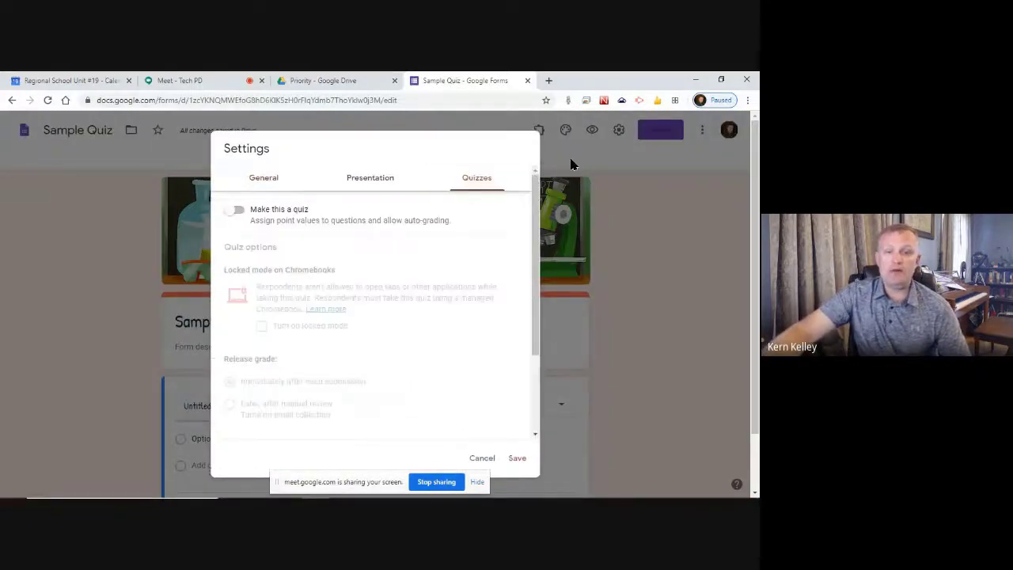
{"action": "left_click", "coordinate": [237, 210]}
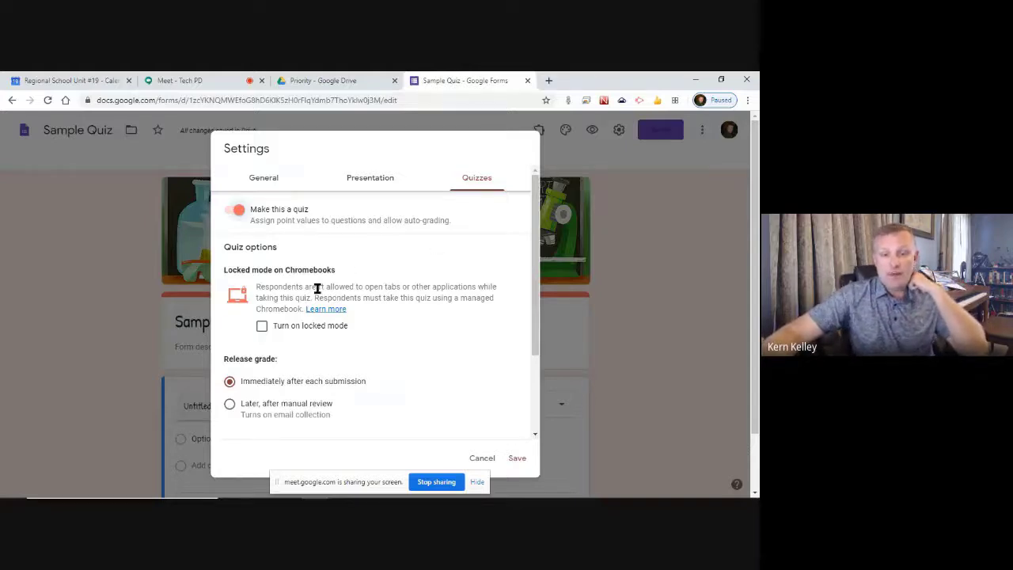
Set the quiz grades to be released later, after manual review.
{"action": "scroll", "coordinate": [429, 297], "scroll_direction": "down", "scroll_amount": 1}
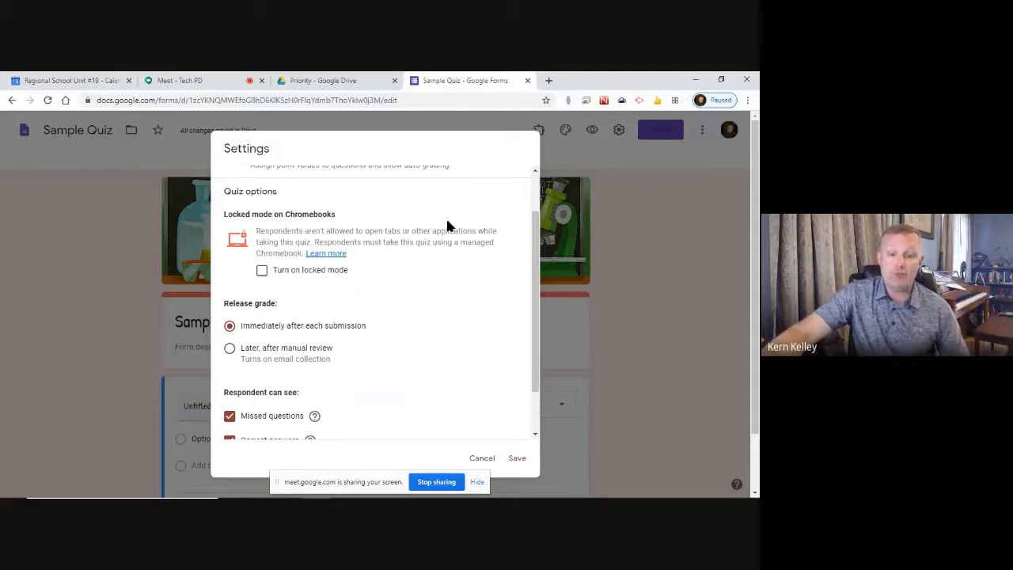
{"action": "scroll", "coordinate": [427, 241], "scroll_direction": "down", "scroll_amount": 1}
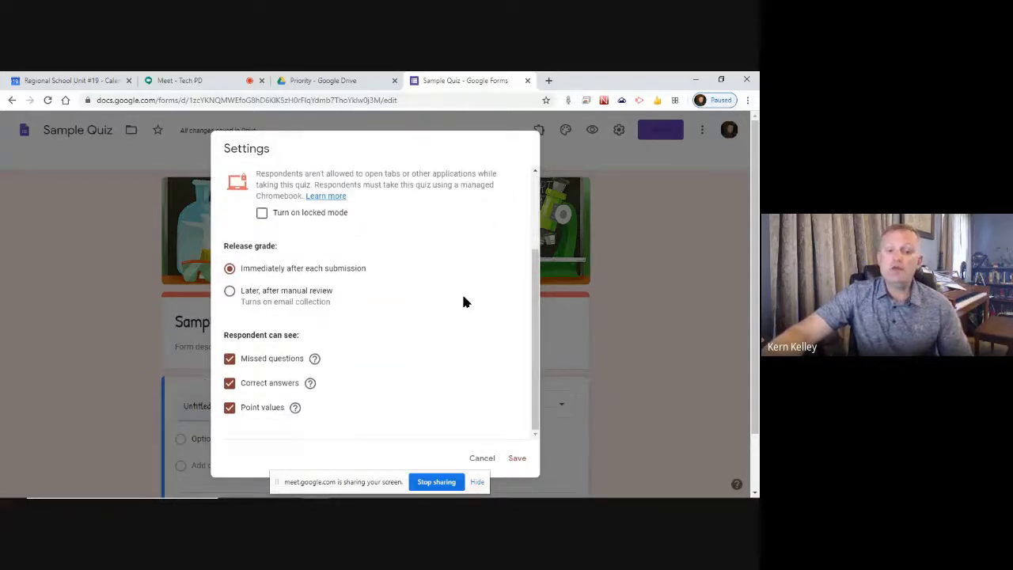
{"action": "scroll", "coordinate": [395, 299], "scroll_direction": "down", "scroll_amount": 1}
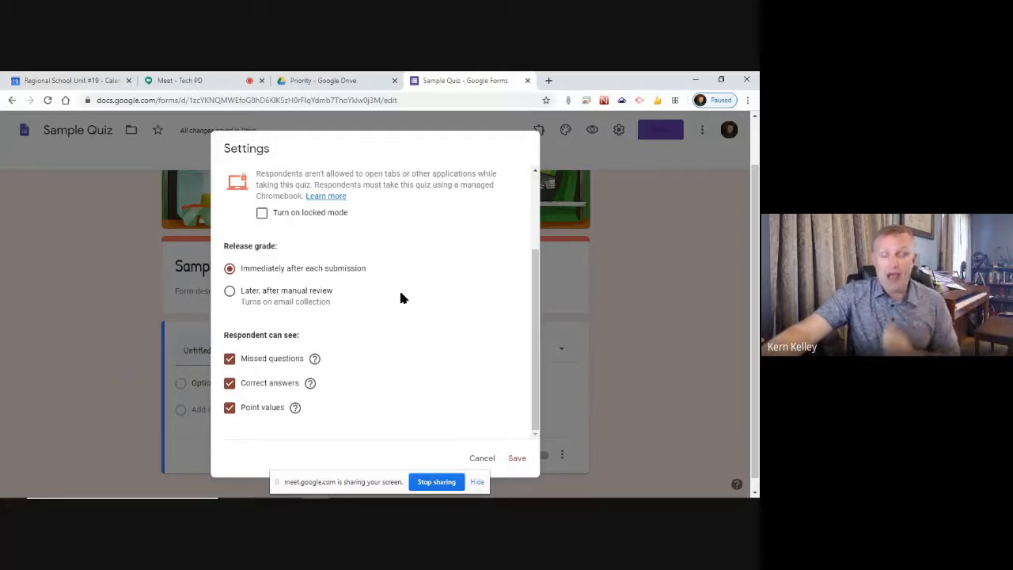
{"action": "left_click", "coordinate": [231, 291]}
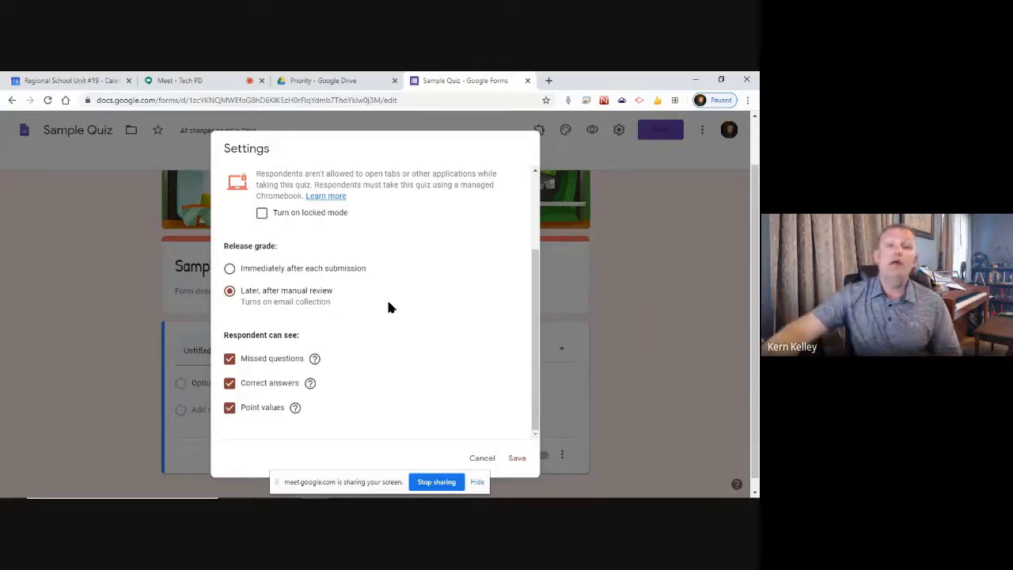
{"action": "scroll", "coordinate": [432, 291], "scroll_direction": "down", "scroll_amount": 1}
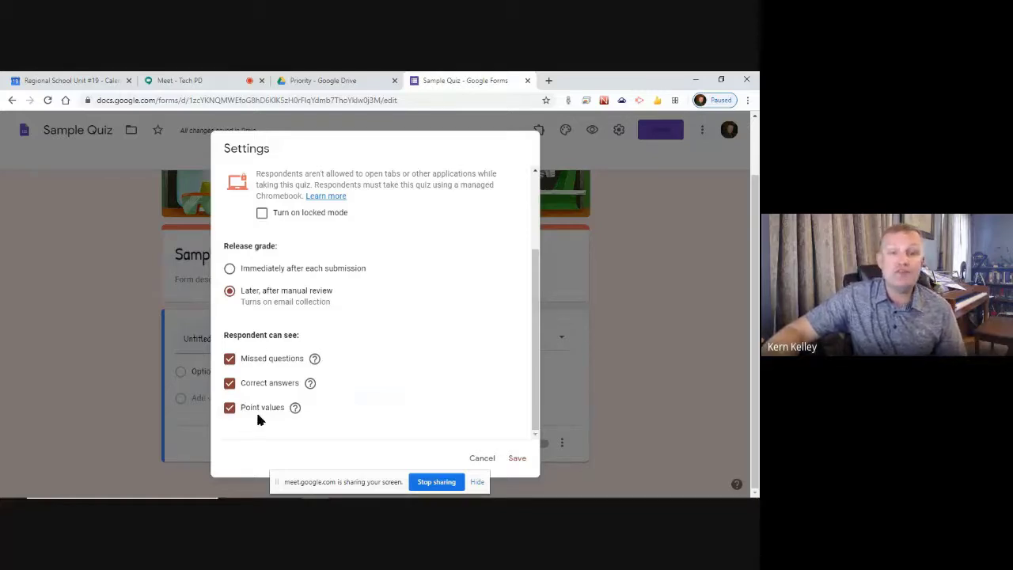
{"action": "left_click", "coordinate": [229, 359]}
{"action": "left_click", "coordinate": [230, 383]}
{"action": "left_click", "coordinate": [230, 407]}
{"action": "left_click", "coordinate": [229, 384]}
{"action": "left_click", "coordinate": [230, 359]}
{"action": "left_click", "coordinate": [230, 407]}
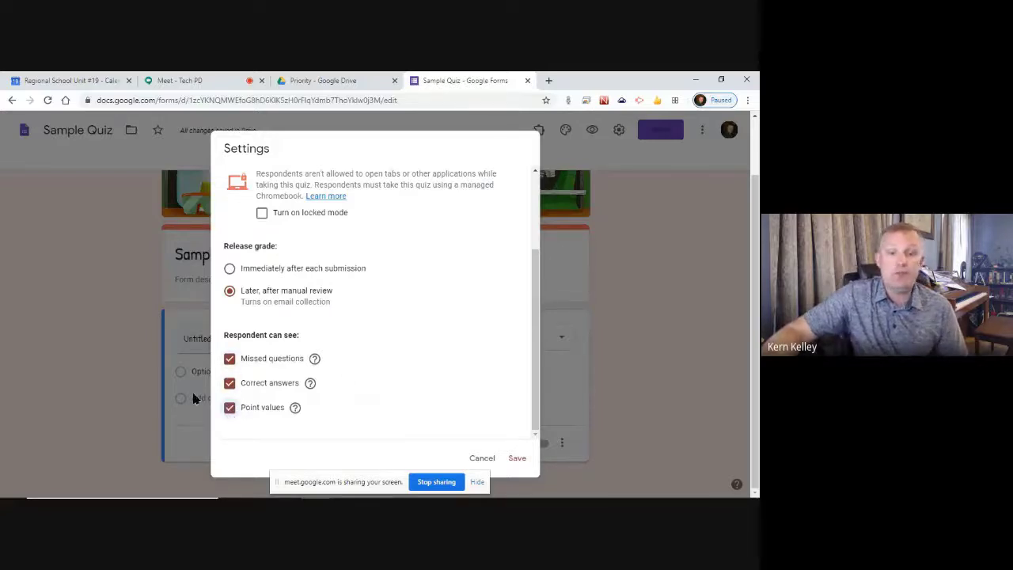
Stop respondents from seeing missed questions, correct answers and point values, and save the quiz settings.
{"action": "left_click", "coordinate": [229, 358]}
{"action": "left_click", "coordinate": [230, 383]}
{"action": "left_click", "coordinate": [229, 407]}
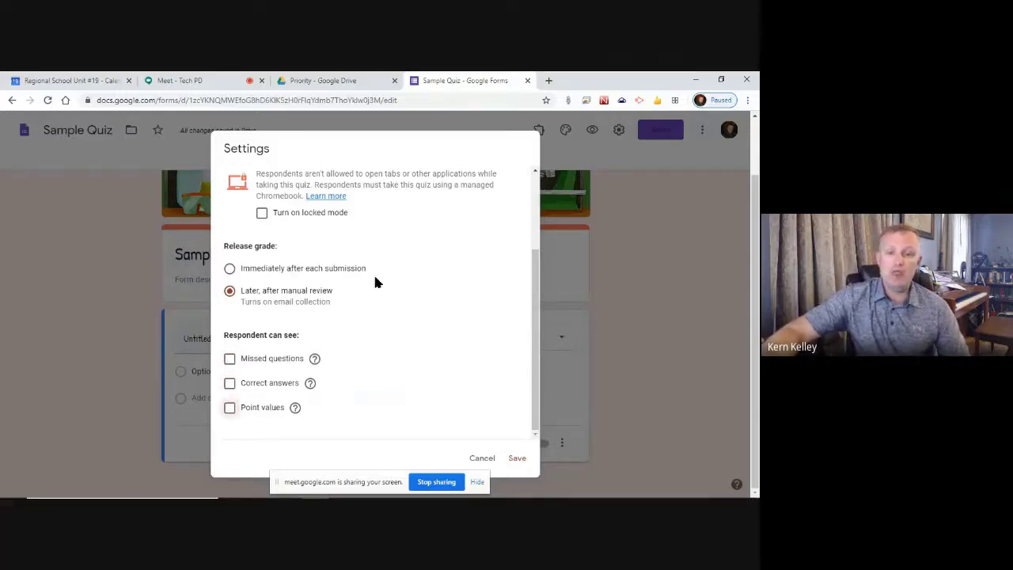
{"action": "left_click", "coordinate": [516, 458]}
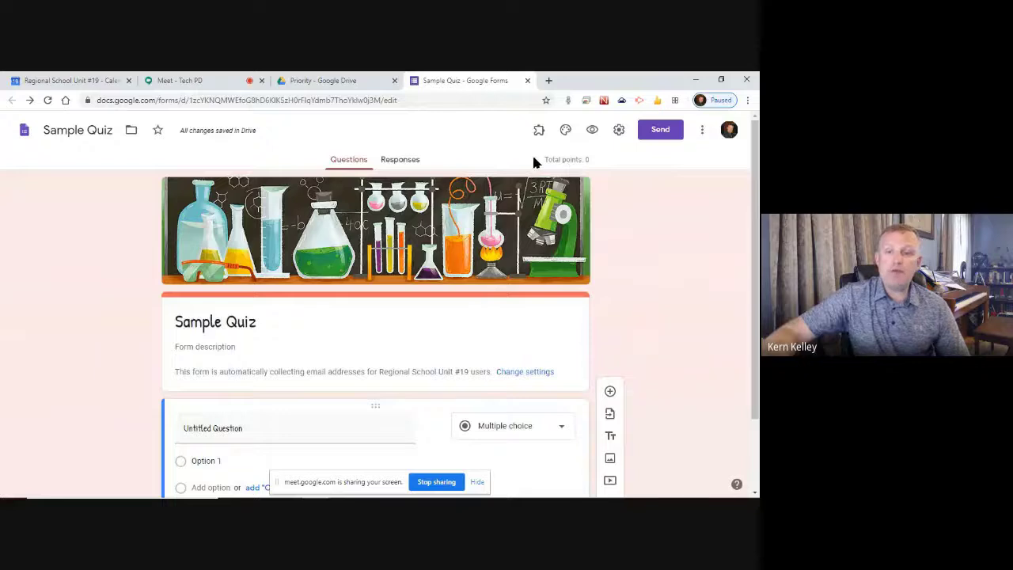
{"action": "left_click_drag", "start_coordinate": [549, 162], "coordinate": [545, 163]}
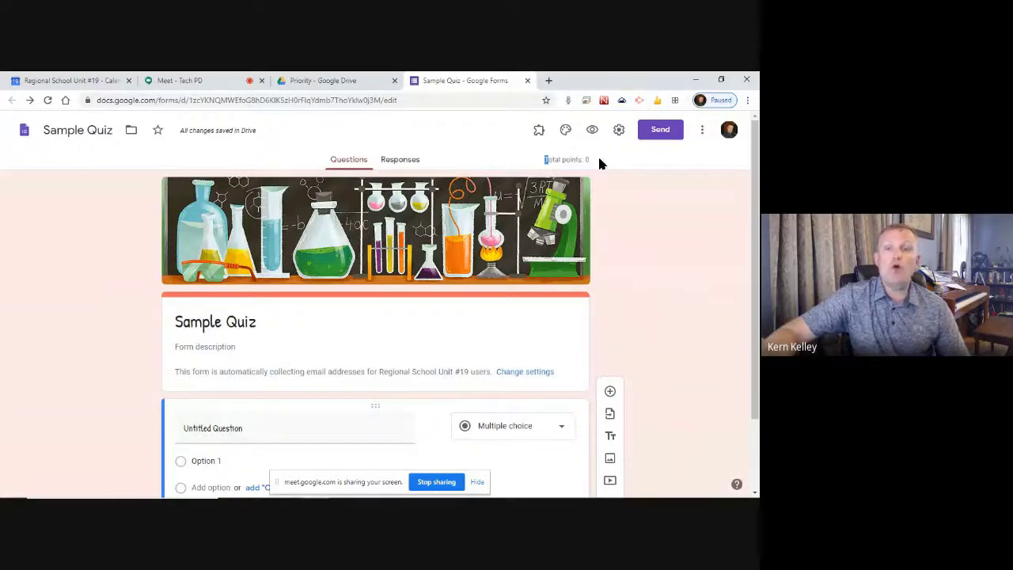
{"action": "left_click", "coordinate": [630, 234]}
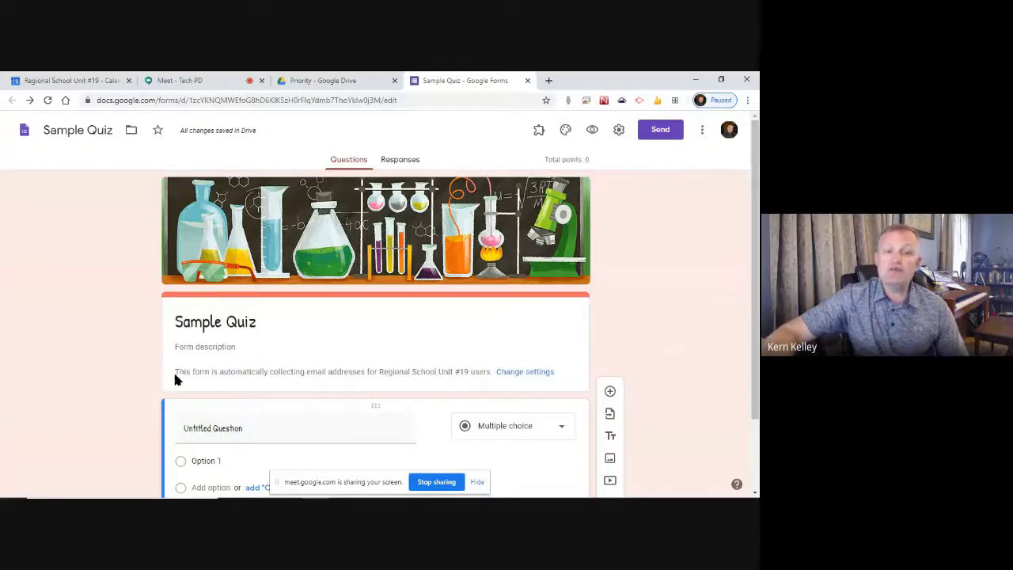
{"action": "left_click_drag", "start_coordinate": [176, 373], "coordinate": [479, 380]}
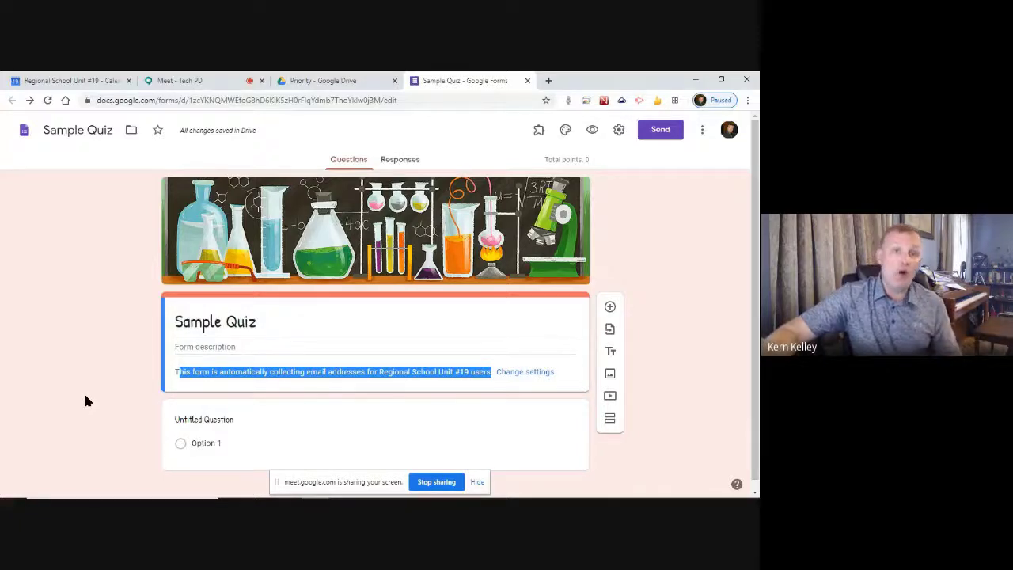
Reopen the form's general settings and remove the restriction to users in Regional School Unit #19 and its trusted organizations.
{"action": "left_click", "coordinate": [528, 373]}
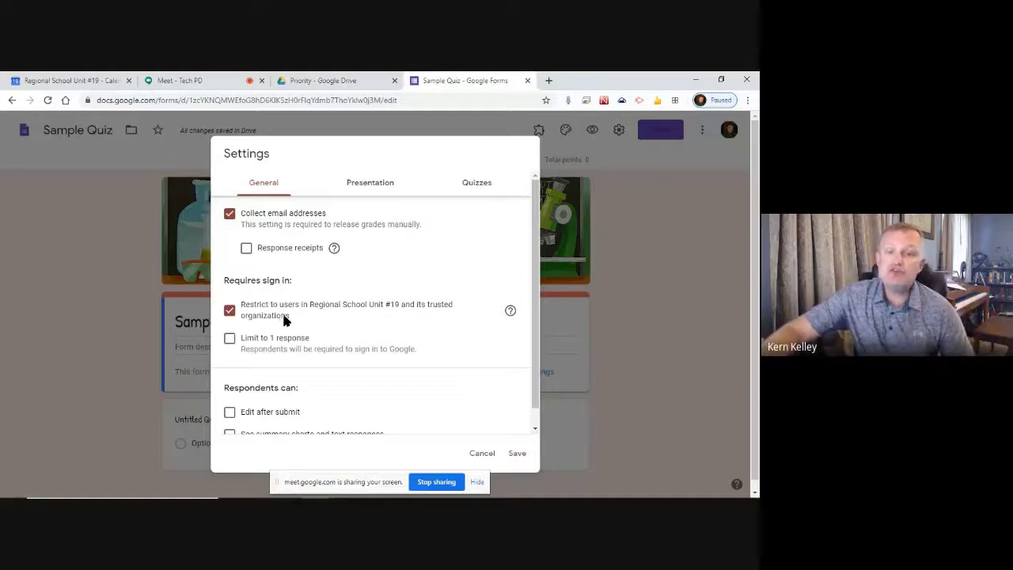
{"action": "scroll", "coordinate": [399, 320], "scroll_direction": "down", "scroll_amount": 1}
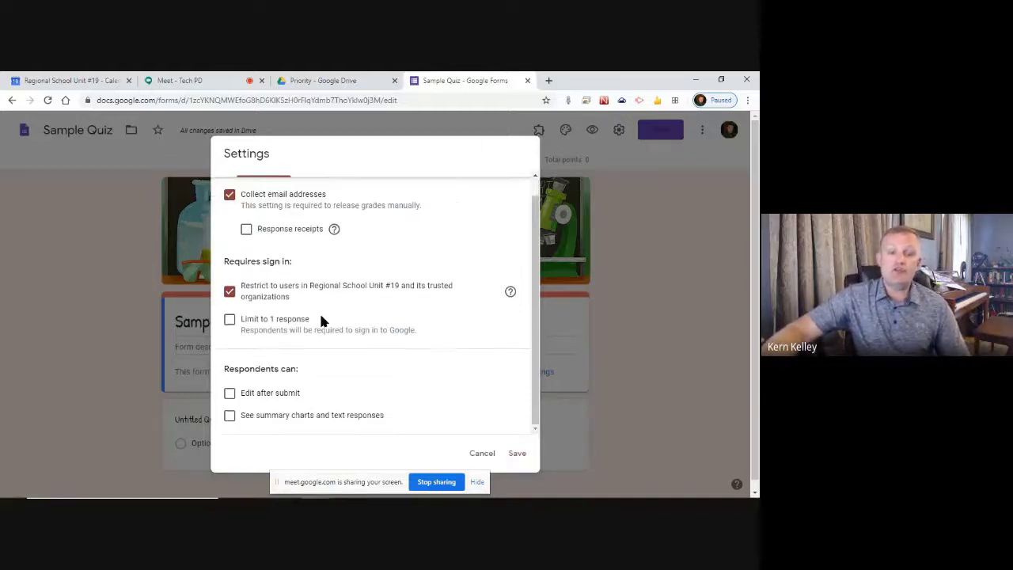
{"action": "scroll", "coordinate": [229, 293], "scroll_direction": "up", "scroll_amount": 1}
{"action": "left_click", "coordinate": [230, 301]}
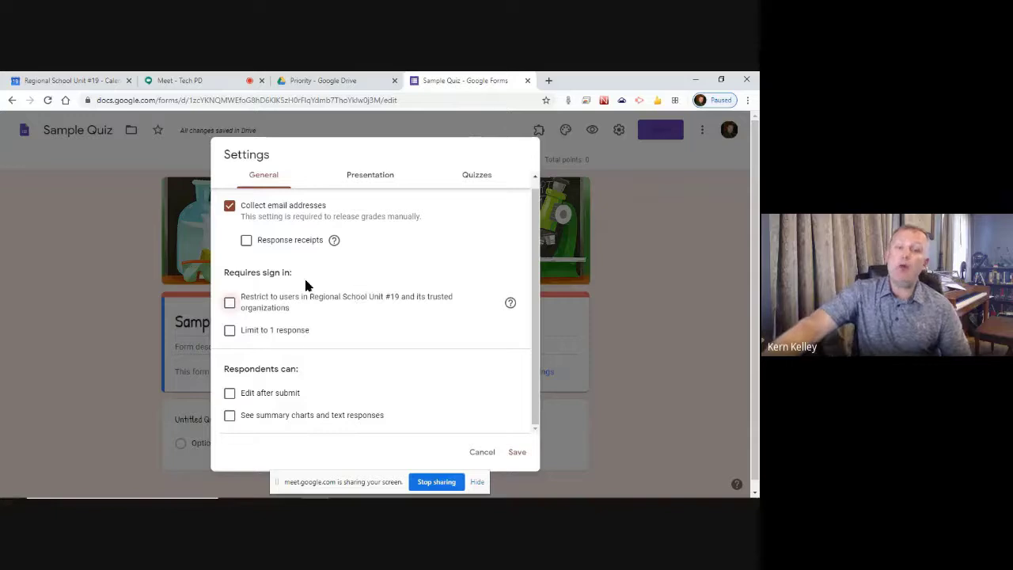
{"action": "left_click", "coordinate": [230, 331]}
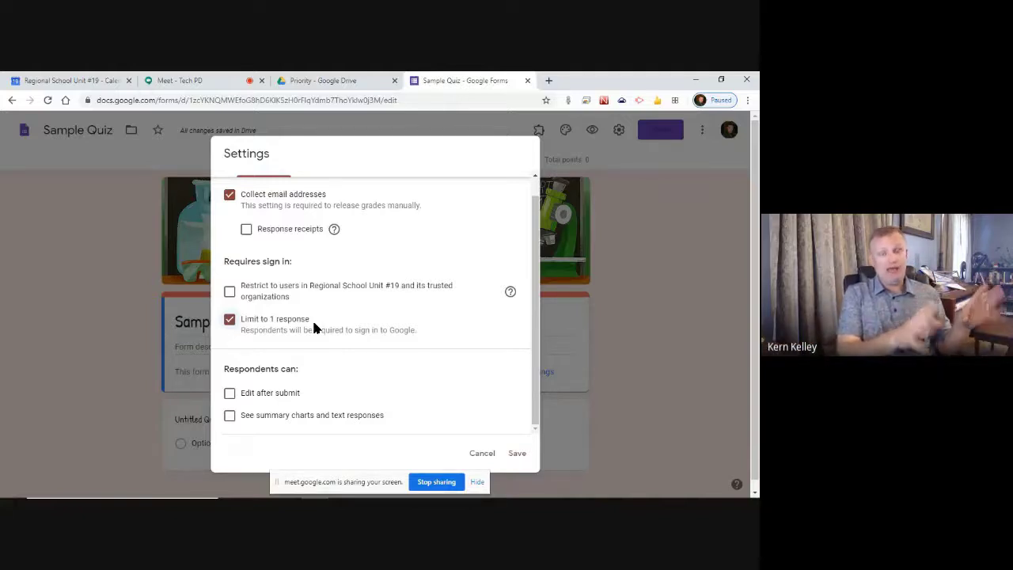
{"action": "left_click", "coordinate": [229, 321]}
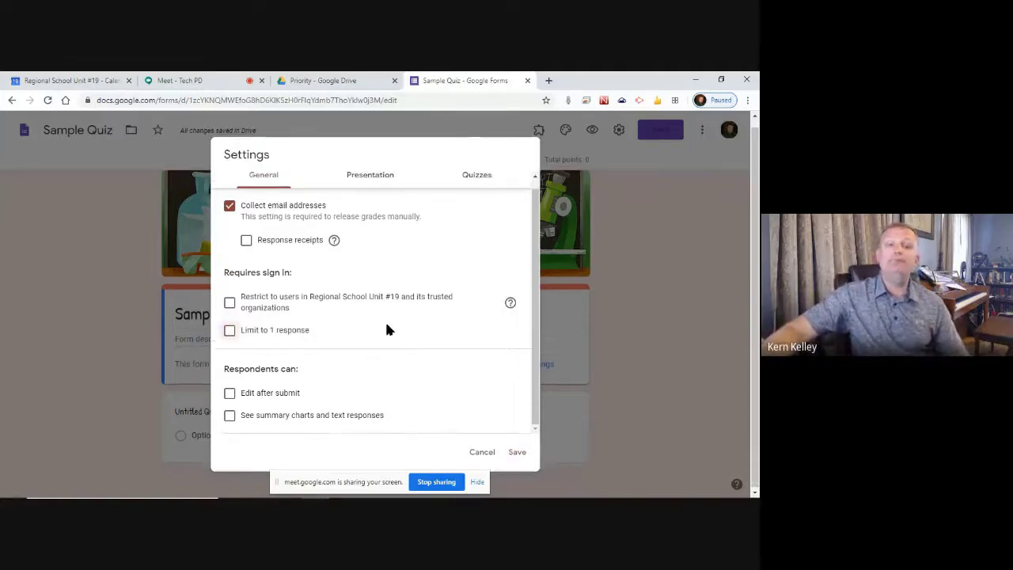
{"action": "left_click", "coordinate": [230, 393]}
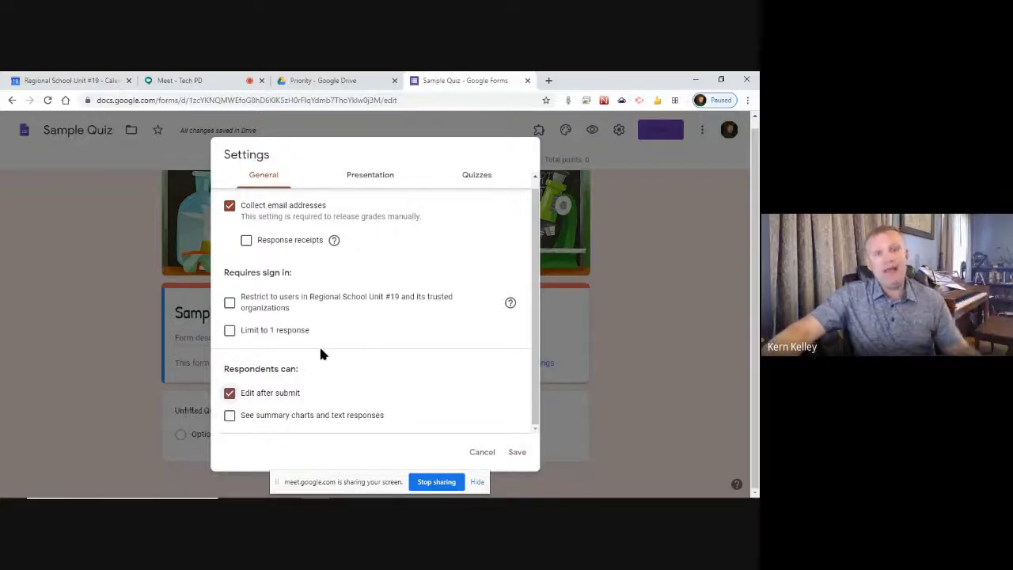
{"action": "left_click", "coordinate": [228, 394]}
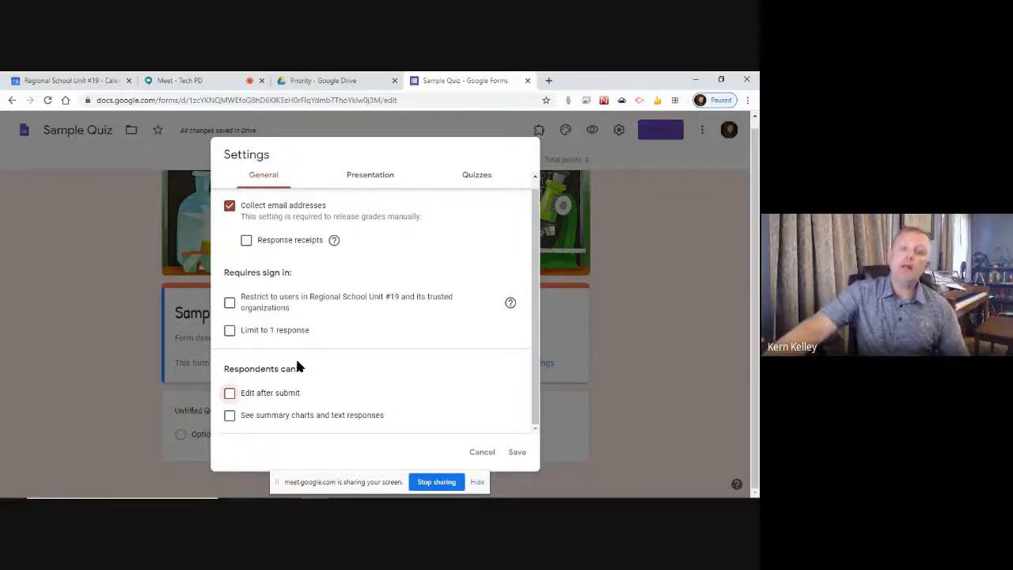
Enable the progress bar in the form's presentation settings.
{"action": "scroll", "coordinate": [385, 315], "scroll_direction": "up", "scroll_amount": 1}
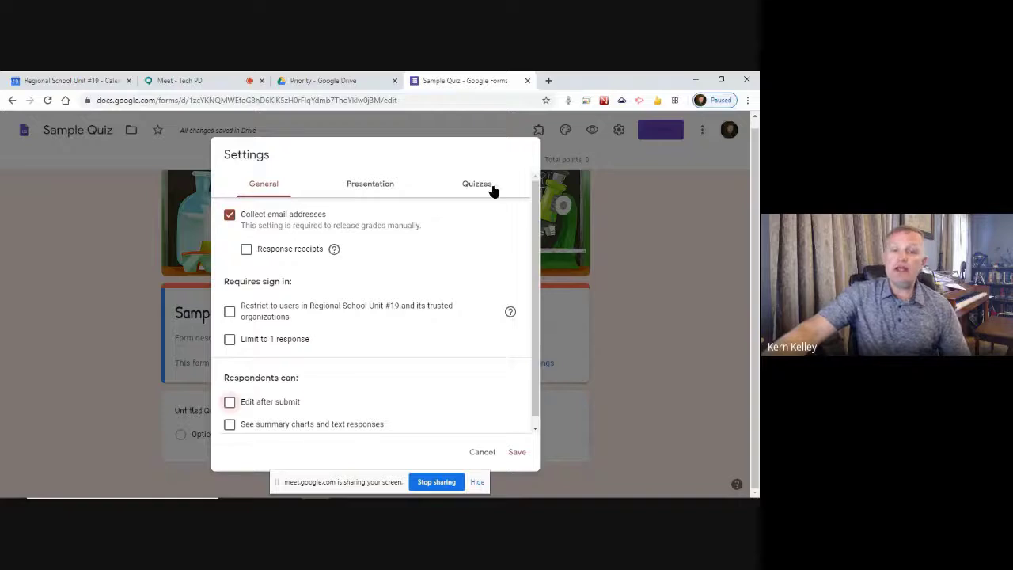
{"action": "left_click", "coordinate": [370, 185]}
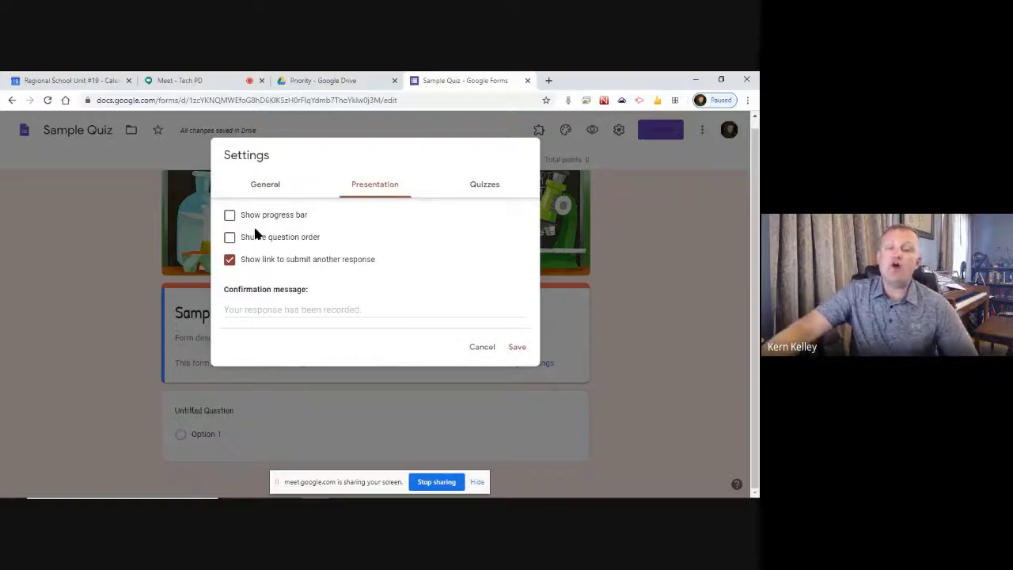
{"action": "left_click", "coordinate": [230, 215]}
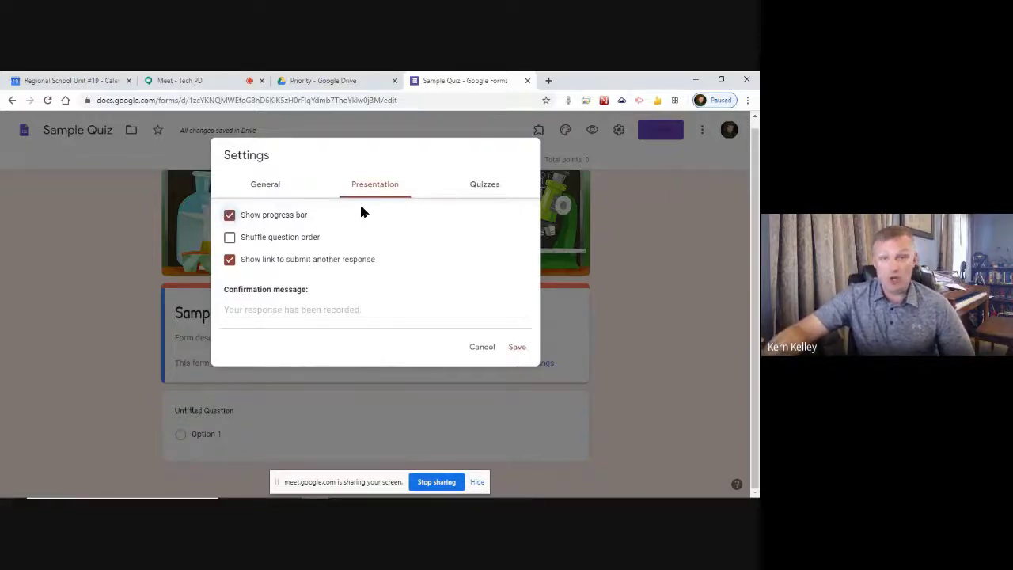
{"action": "left_click", "coordinate": [229, 238]}
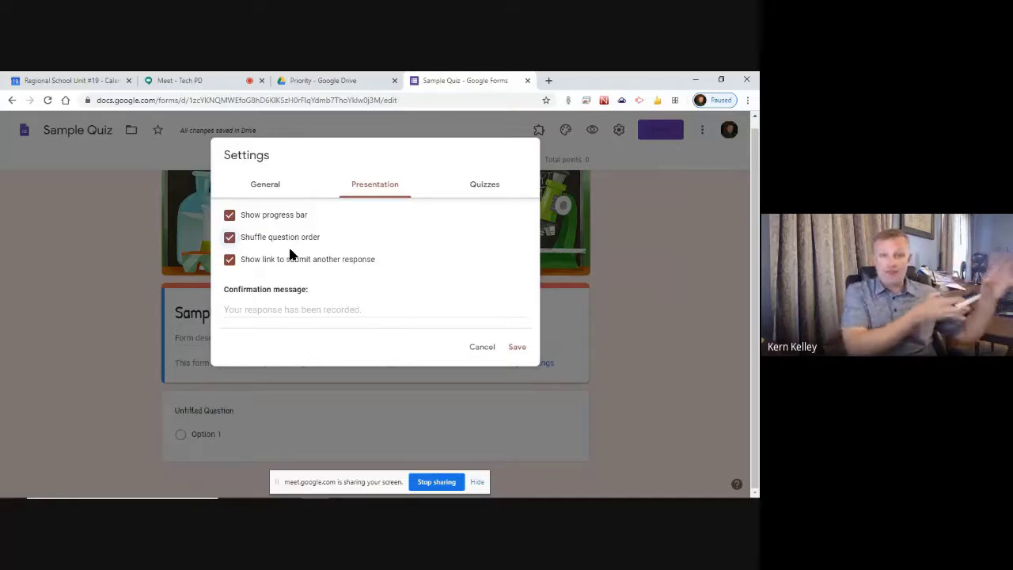
{"action": "left_click", "coordinate": [230, 237]}
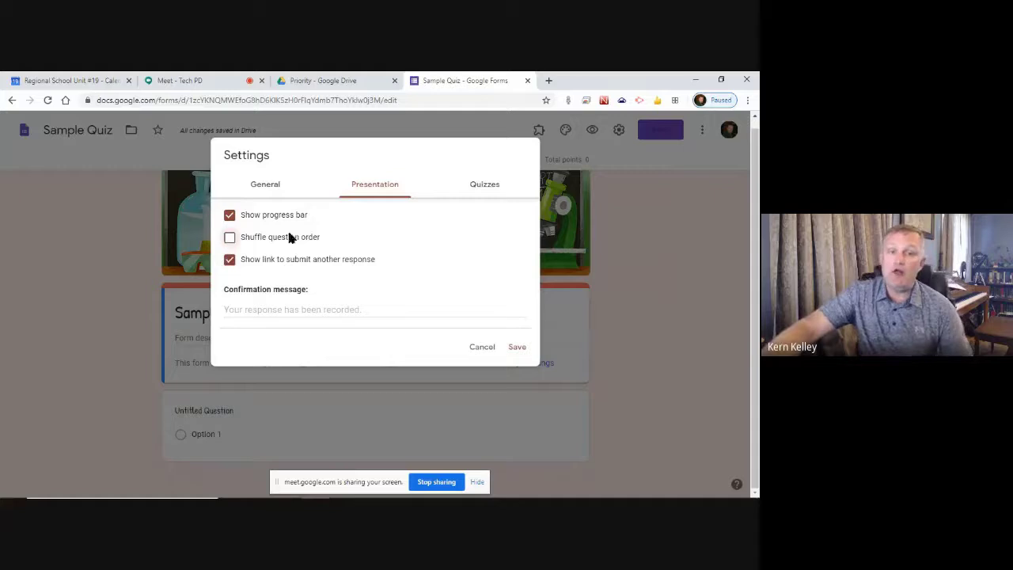
{"action": "left_click", "coordinate": [229, 261]}
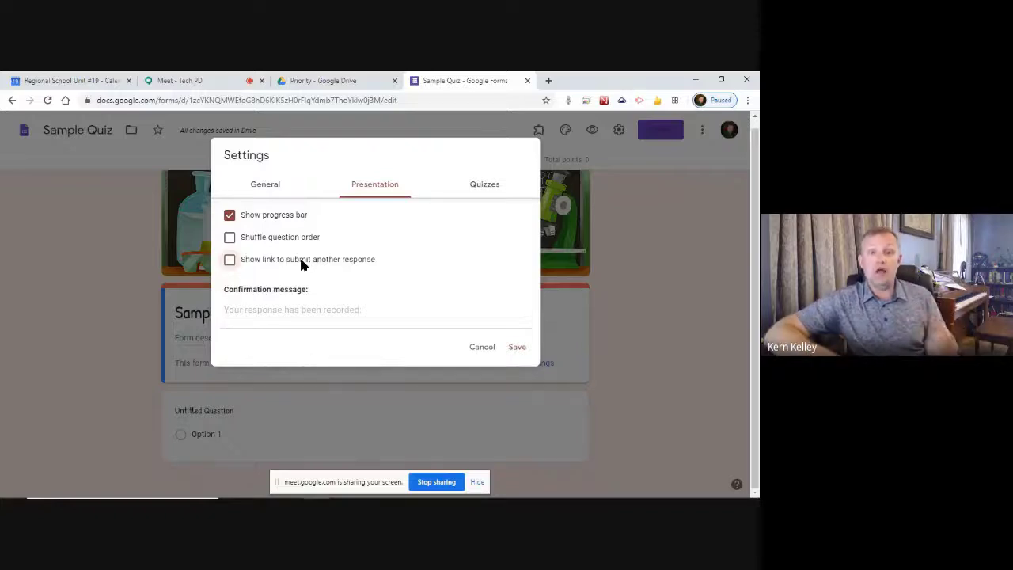
{"action": "left_click", "coordinate": [230, 261]}
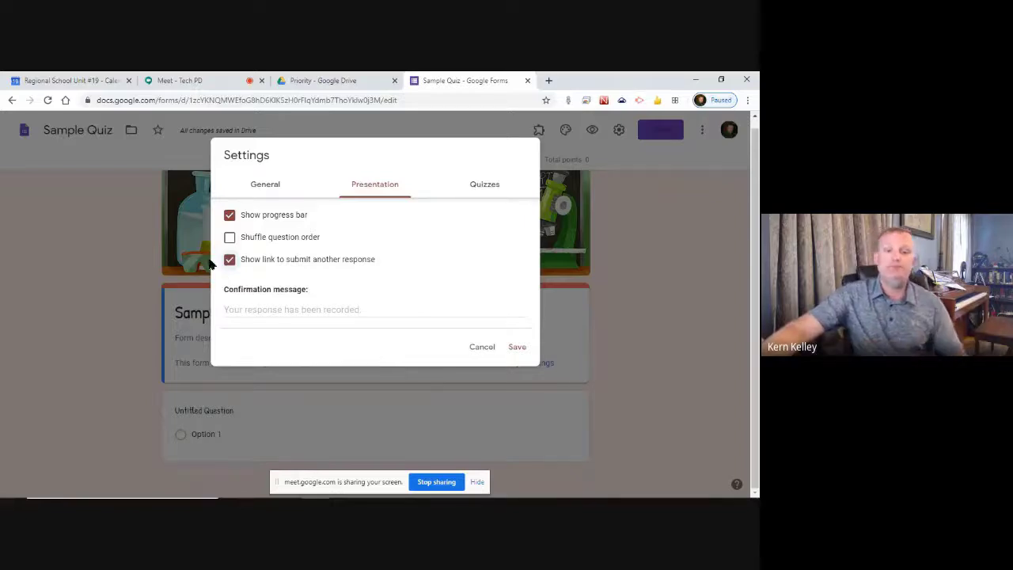
{"action": "left_click", "coordinate": [356, 310]}
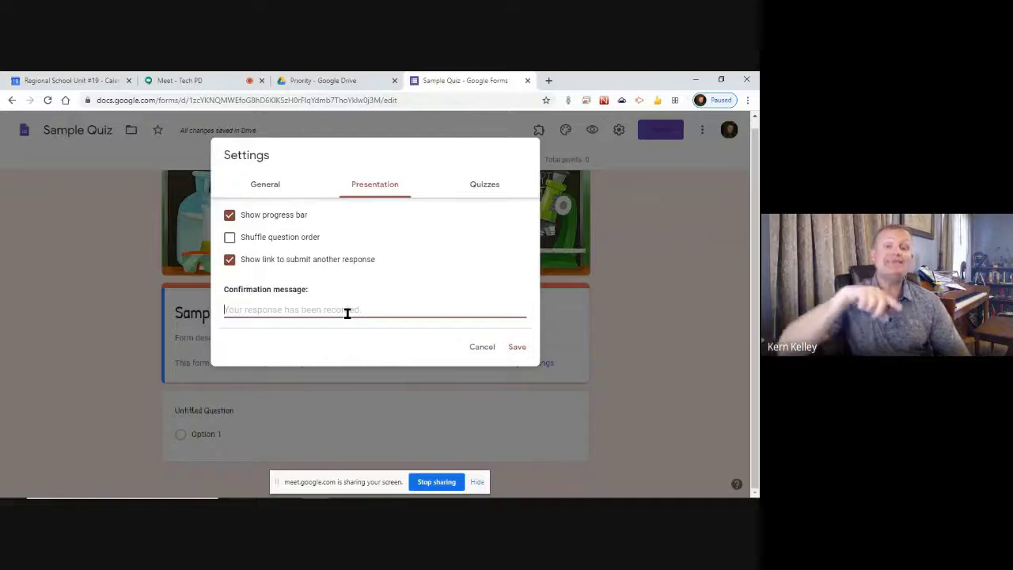
{"action": "type", "text": "Nice Job!"}
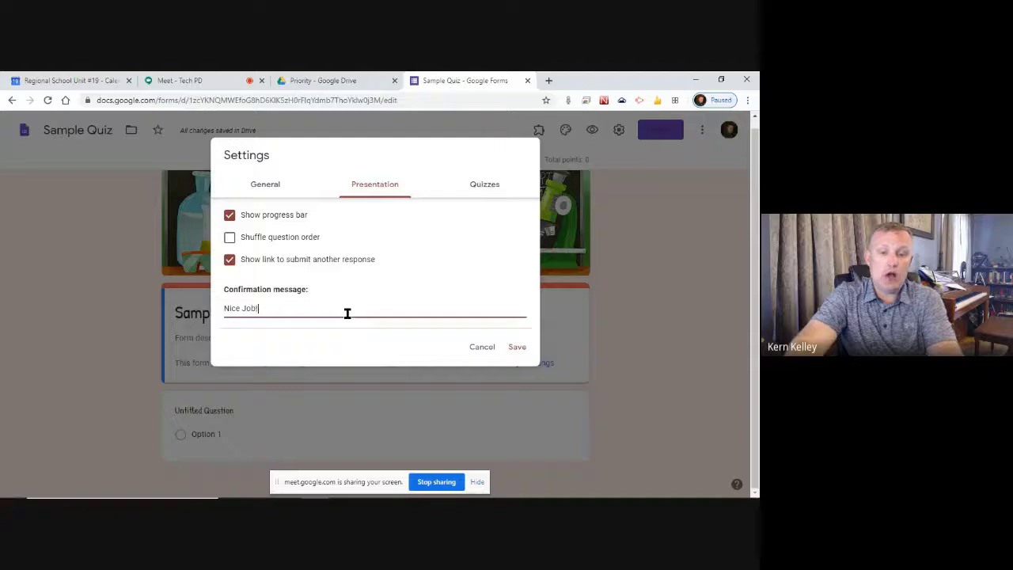
{"action": "key", "text": "Return"}
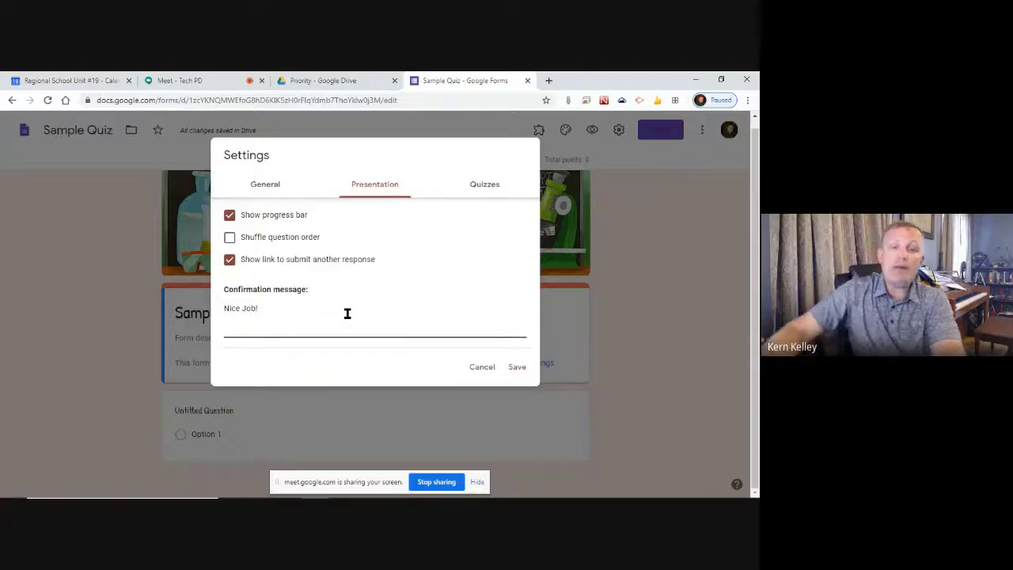
{"action": "type", "text": "ht"}
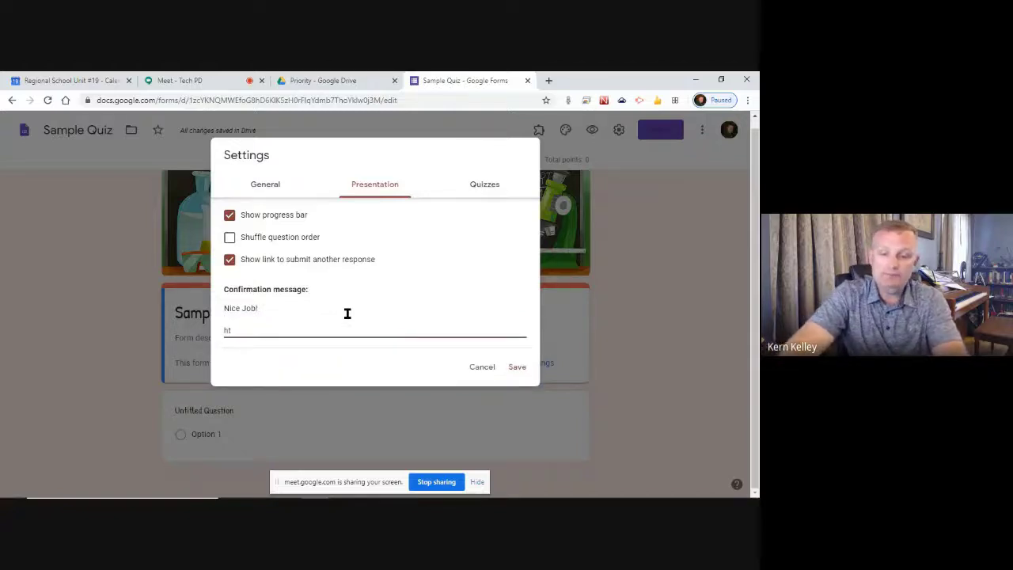
{"action": "type", "text": "tp://"}
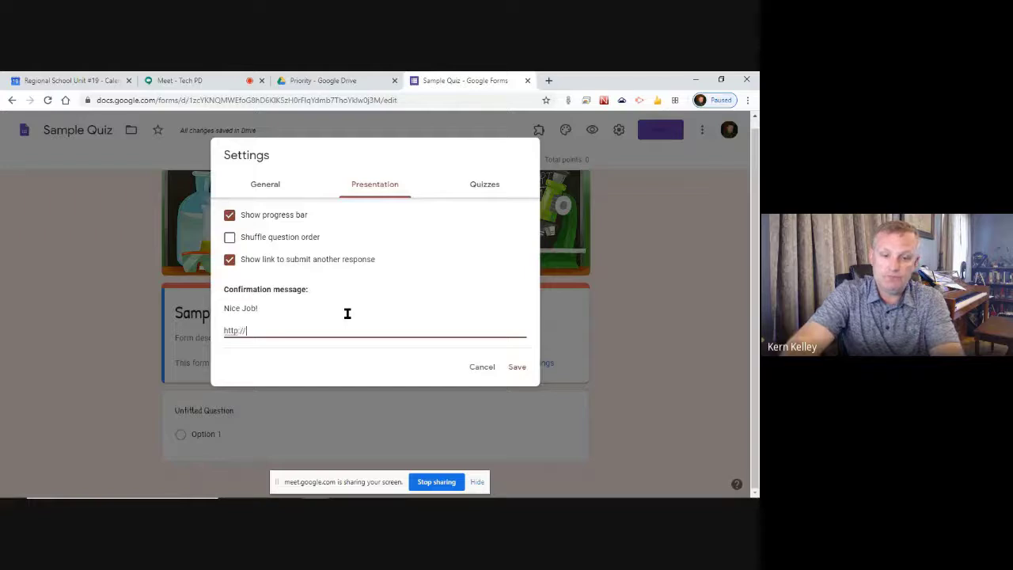
{"action": "type", "text": "rsu19.info"}
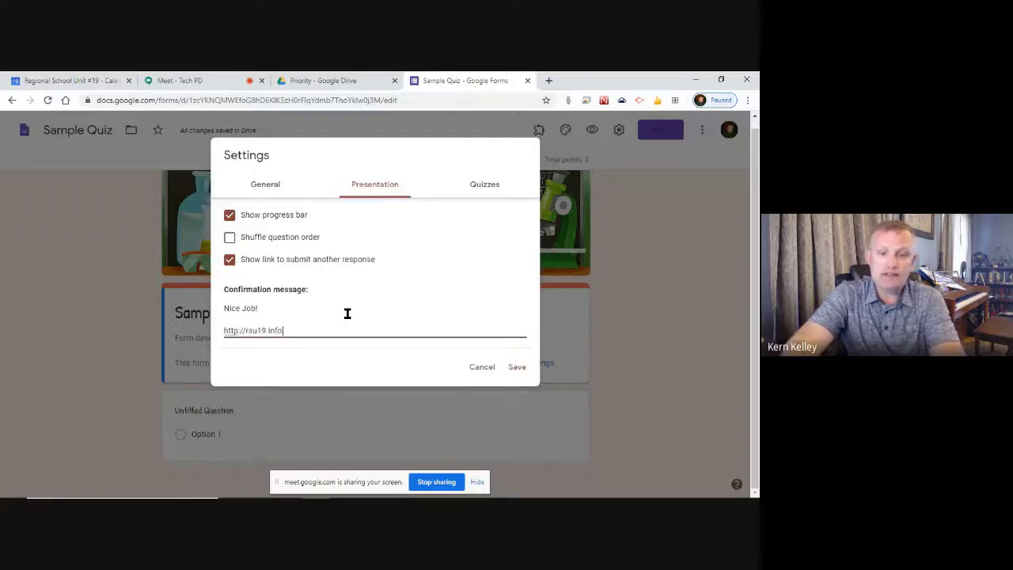
{"action": "key", "text": "Return"}
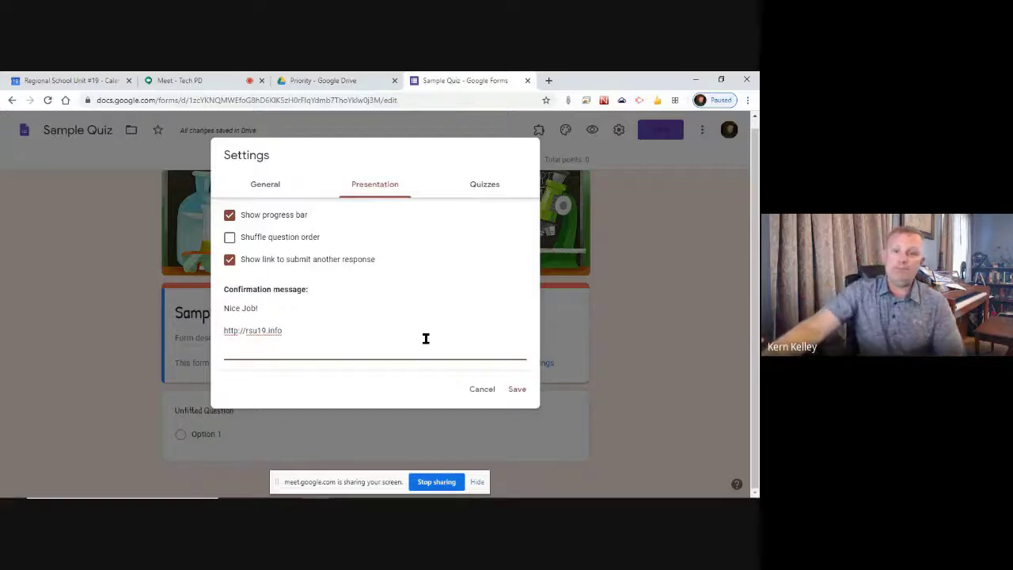
{"action": "left_click", "coordinate": [516, 389]}
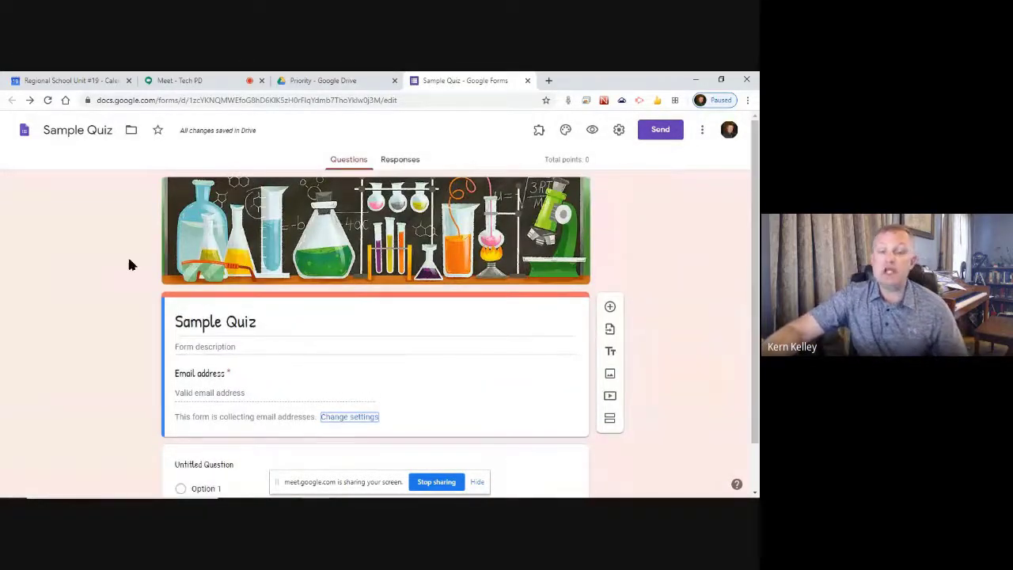
Review the general settings for email collection and sign-in restrictions, and close them without making changes.
{"action": "scroll", "coordinate": [129, 290], "scroll_direction": "down", "scroll_amount": 1}
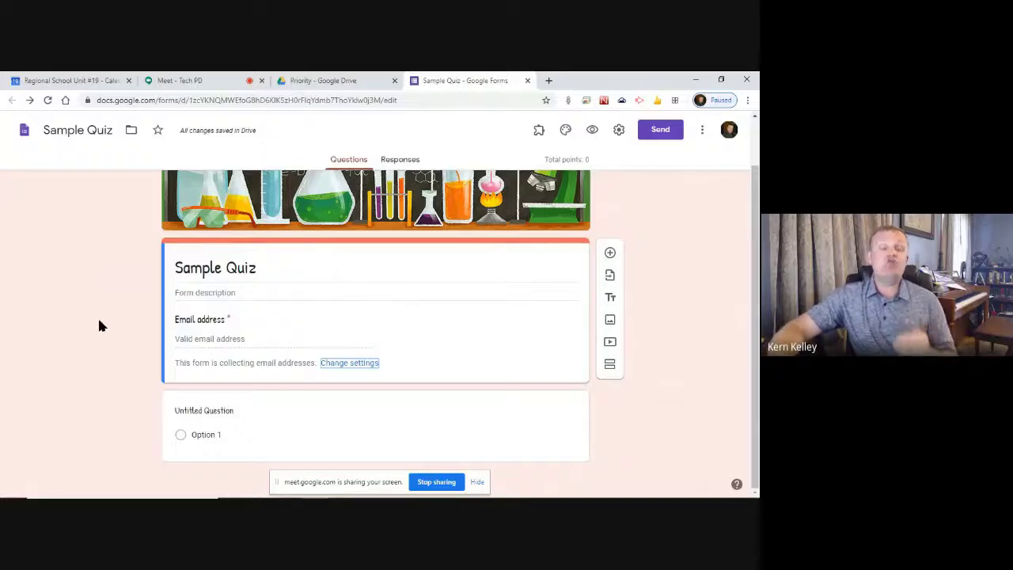
{"action": "left_click", "coordinate": [364, 363]}
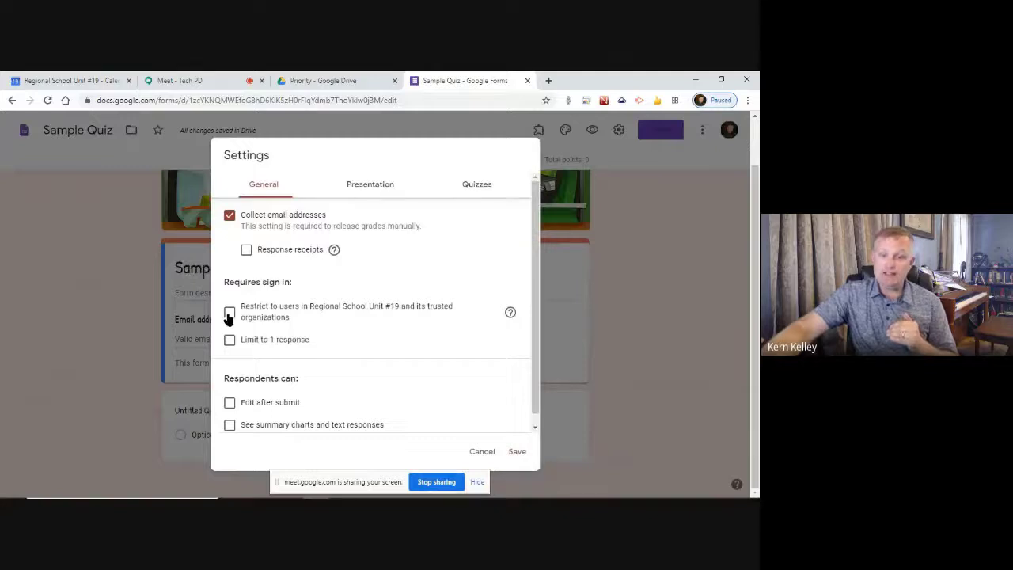
{"action": "left_click", "coordinate": [123, 309]}
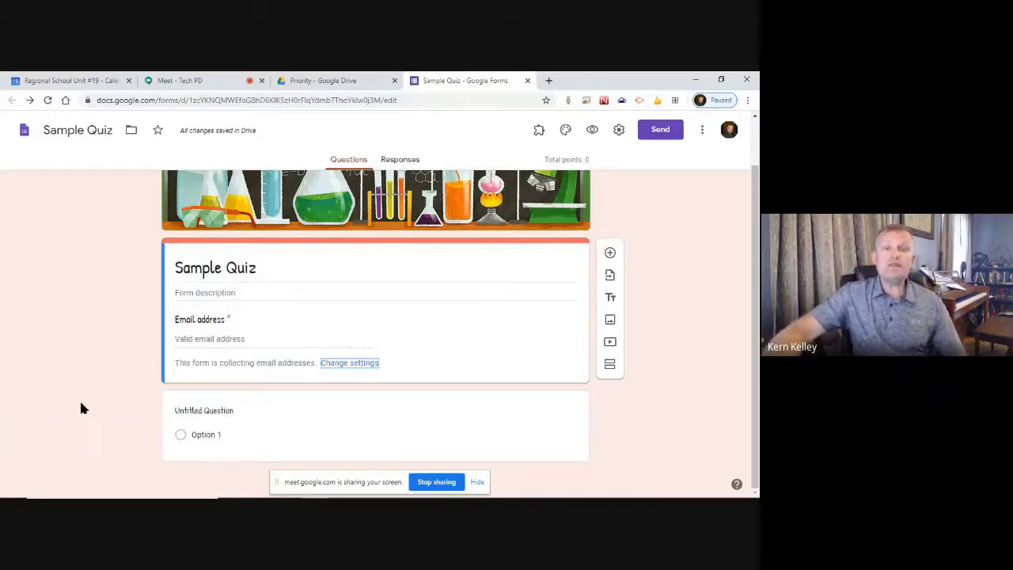
Title the untitled question "What is the Nokomis Mascot?" and keep it as a multiple choice question.
{"action": "left_click", "coordinate": [212, 409]}
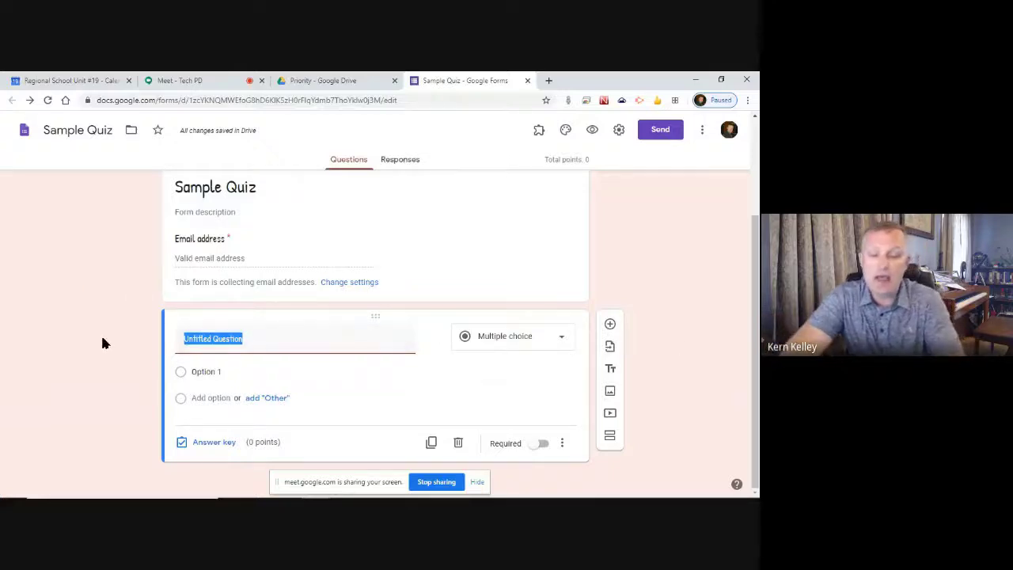
{"action": "type", "text": "What is Nat"}
{"action": "key", "text": "BackSpace"}
{"action": "key", "text": "BackSpace"}
{"action": "key", "text": "BackSpace"}
{"action": "type", "text": "the Nokomis Mascot?"}
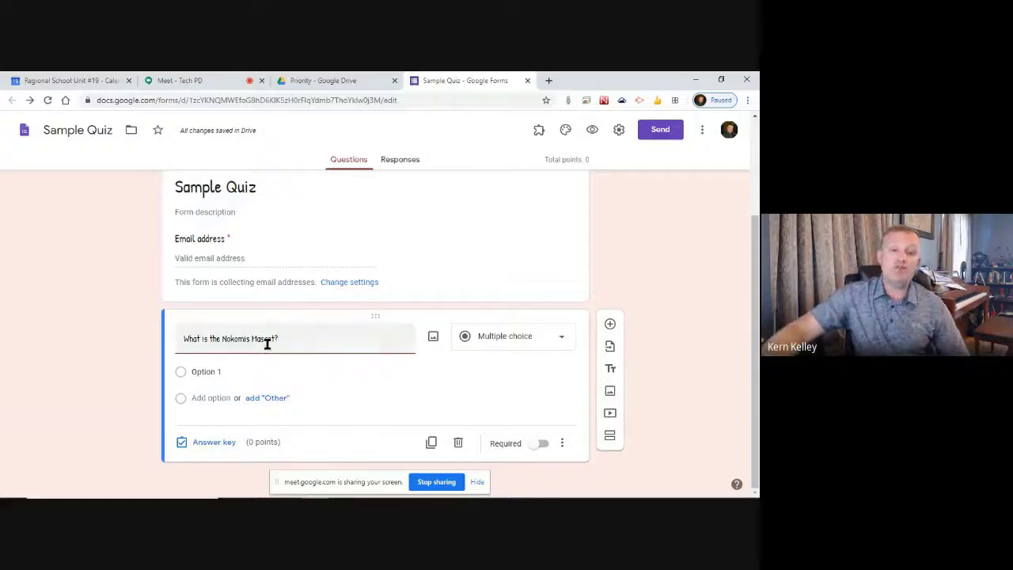
{"action": "left_click", "coordinate": [519, 340]}
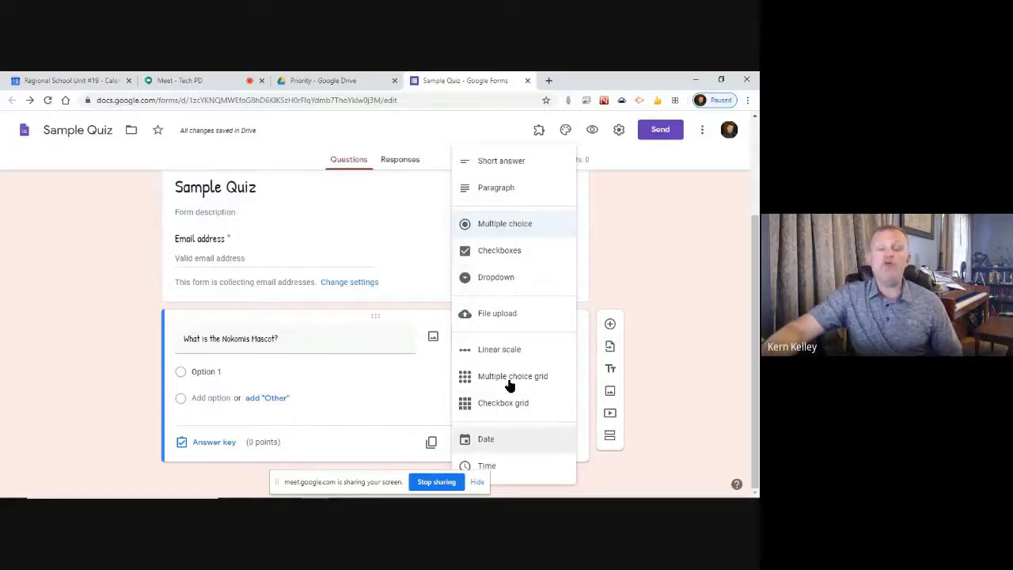
{"action": "left_click", "coordinate": [524, 222]}
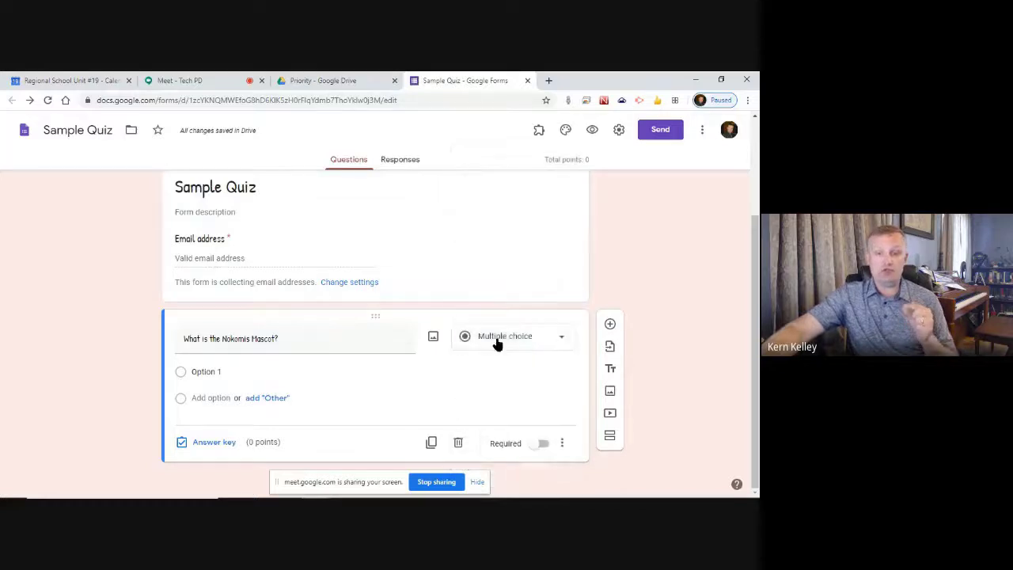
Enter Warriors and Panthers as the first two answer options and add an unnamed third option.
{"action": "left_click", "coordinate": [234, 372]}
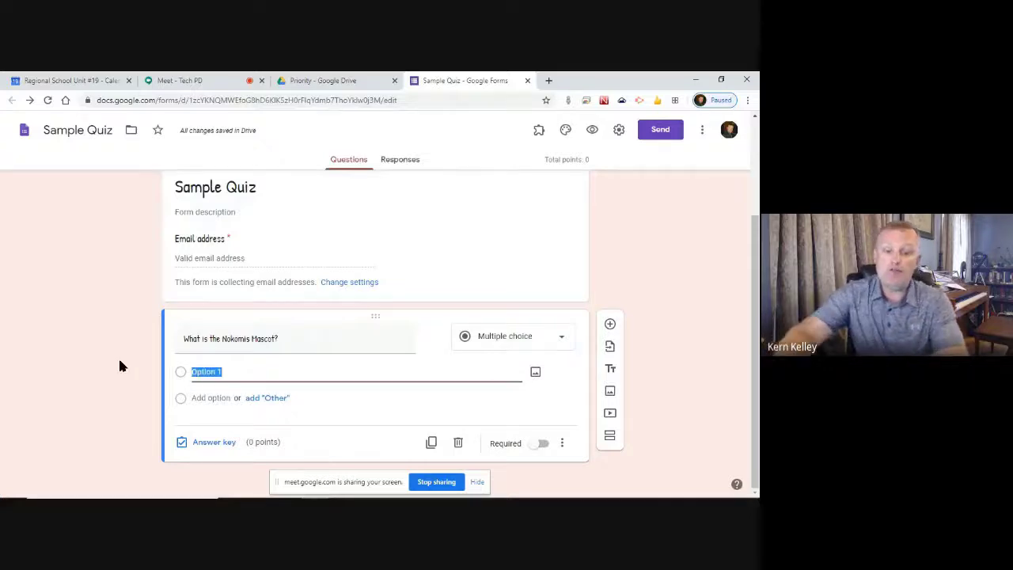
{"action": "type", "text": "Warriors"}
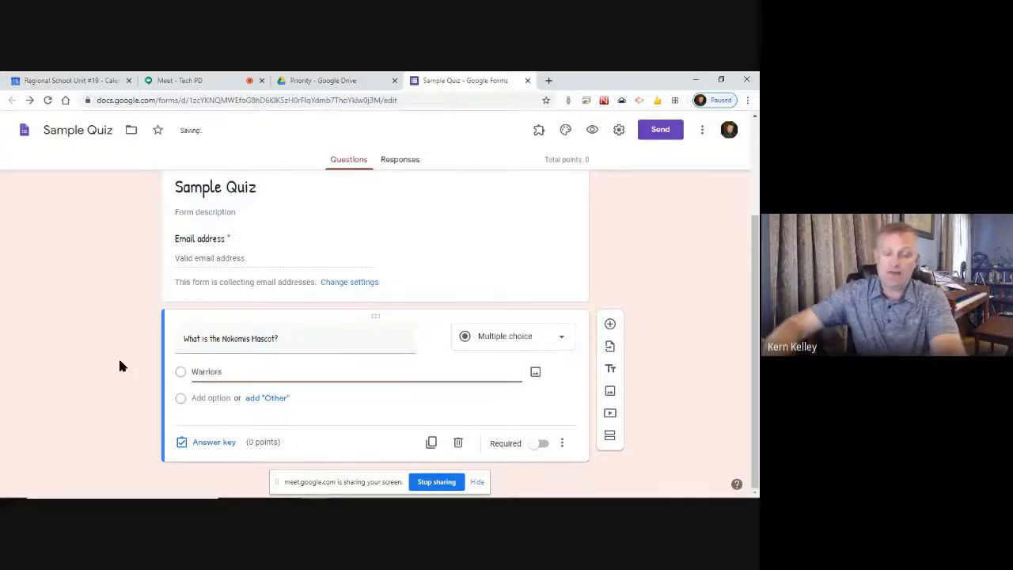
{"action": "left_click", "coordinate": [217, 398]}
{"action": "type", "text": "Panthers"}
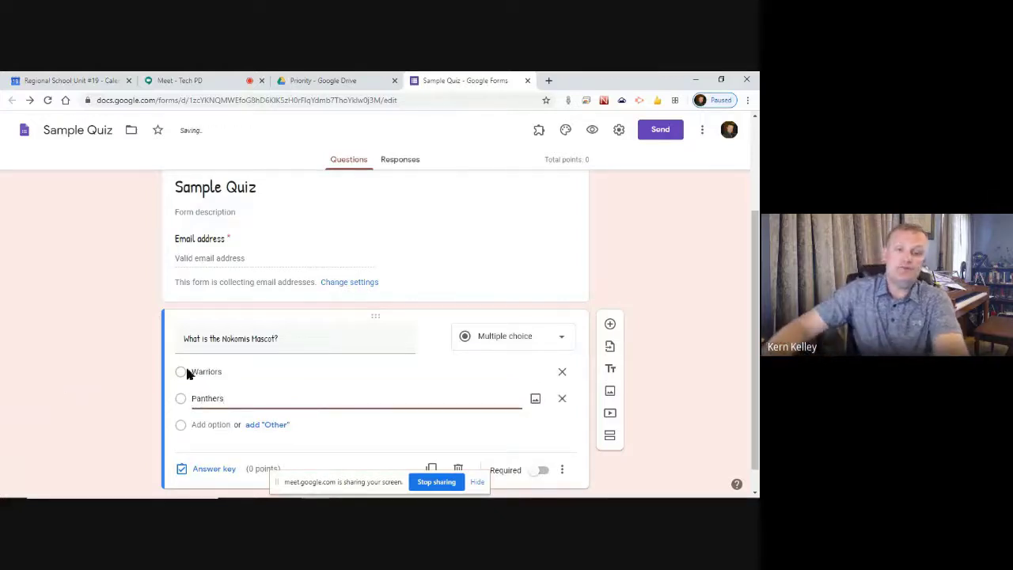
{"action": "left_click", "coordinate": [216, 425]}
Insert "High School" before "Mascot" so the question reads "What is the Nokomis High School Mascot?".
{"action": "left_click", "coordinate": [273, 340]}
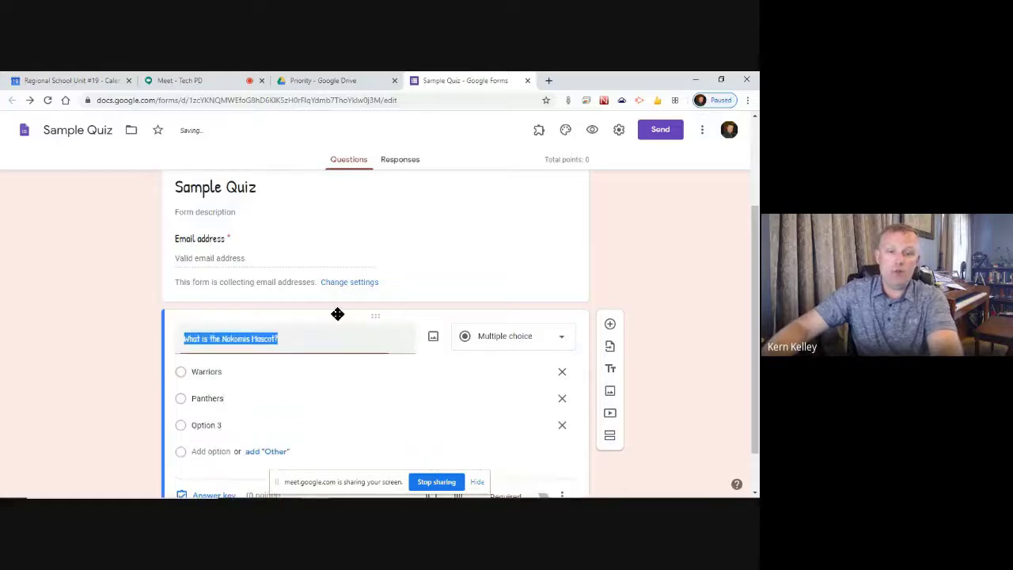
{"action": "key", "text": "Right"}
{"action": "key", "text": "Left"}
{"action": "key", "text": "Left"}
{"action": "key", "text": "Left"}
{"action": "key", "text": "Left"}
{"action": "key", "text": "Left"}
{"action": "key", "text": "Left"}
{"action": "key", "text": "Left"}
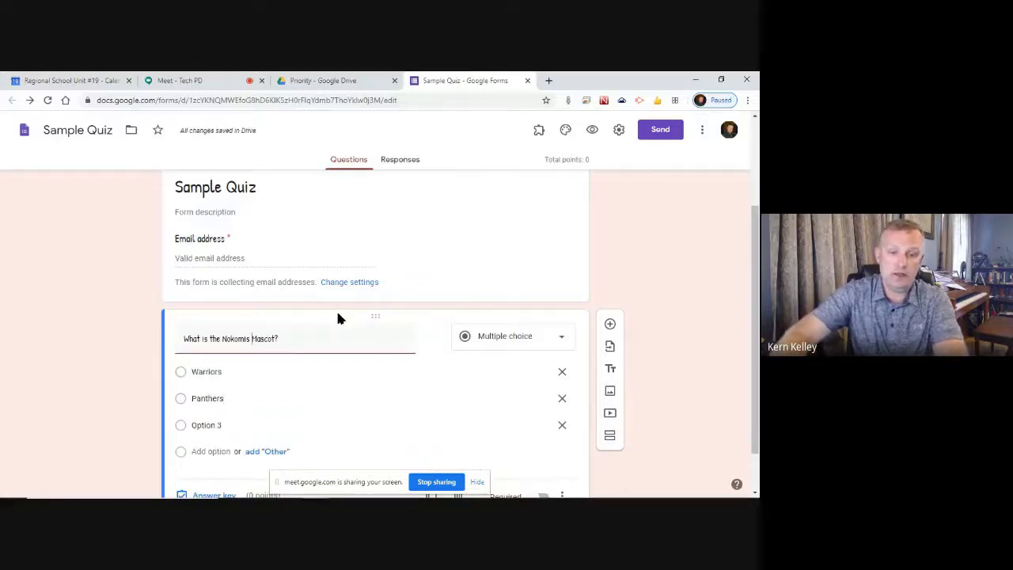
{"action": "type", "text": "High School"}
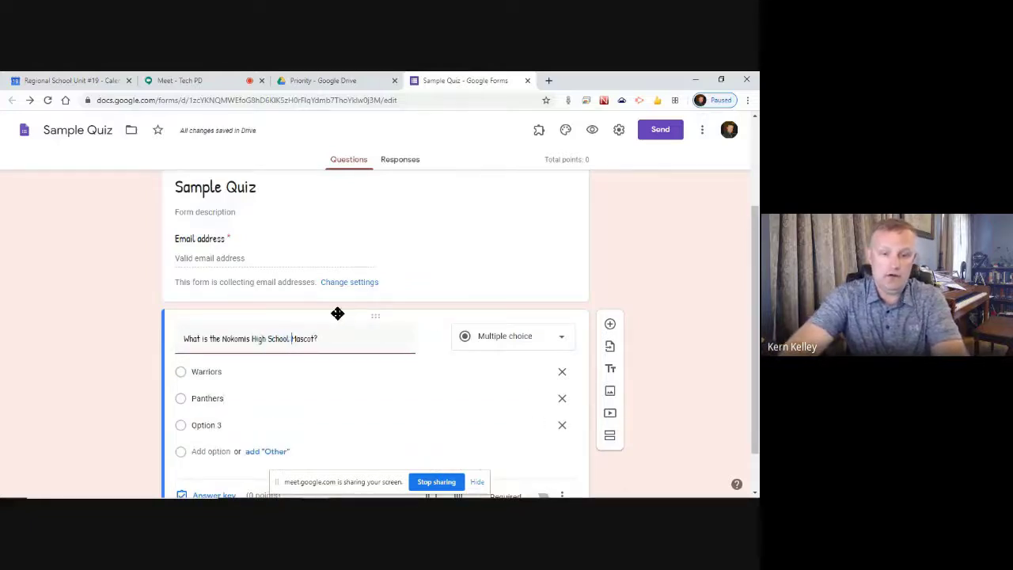
Name the third option Hornets and add Wildcats as the fourth, leaving the question without an "Other" option.
{"action": "left_click", "coordinate": [208, 425]}
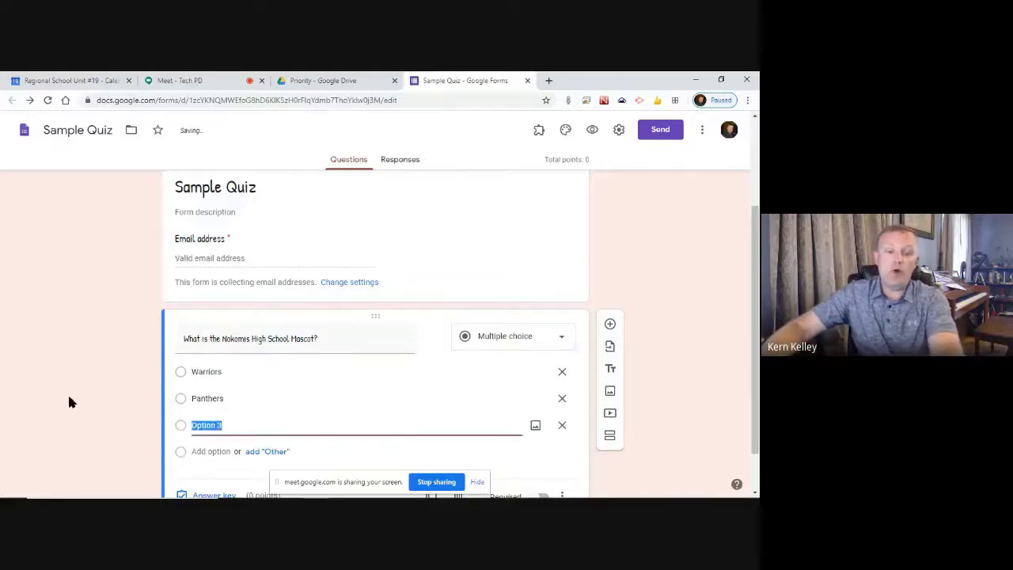
{"action": "type", "text": "Home"}
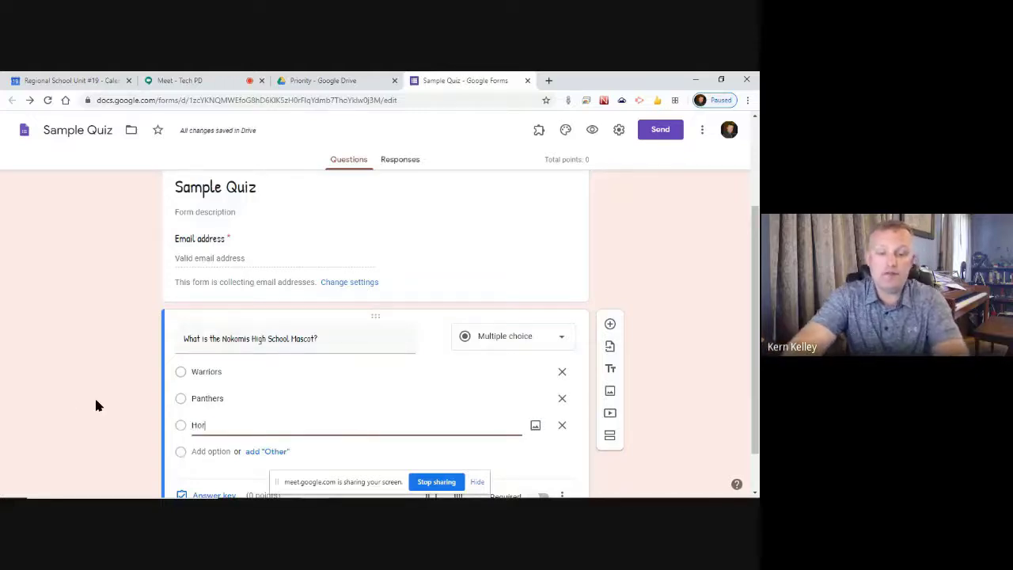
{"action": "type", "text": "ts"}
{"action": "left_click", "coordinate": [210, 451]}
{"action": "type", "text": "W"}
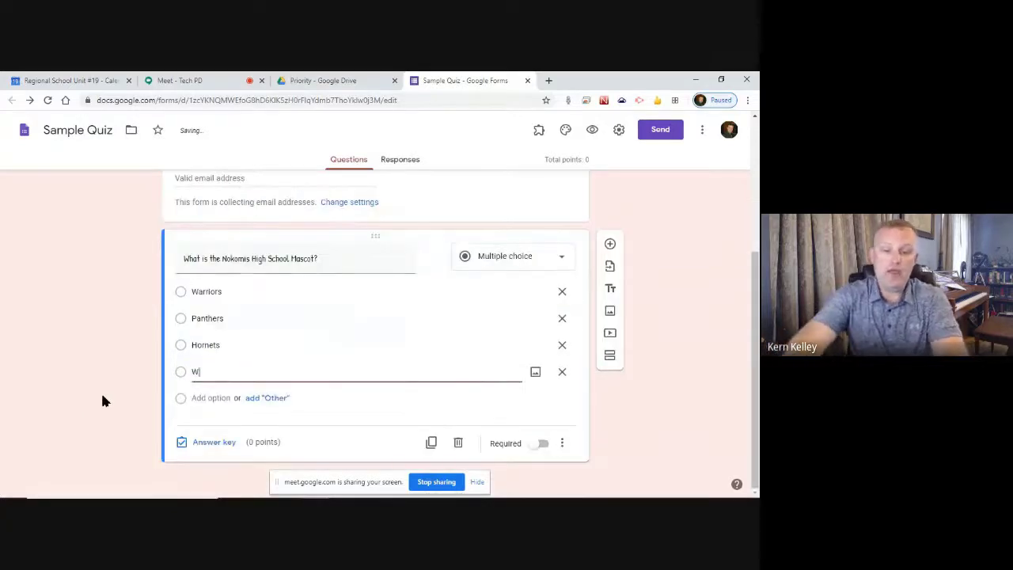
{"action": "type", "text": "ildcats"}
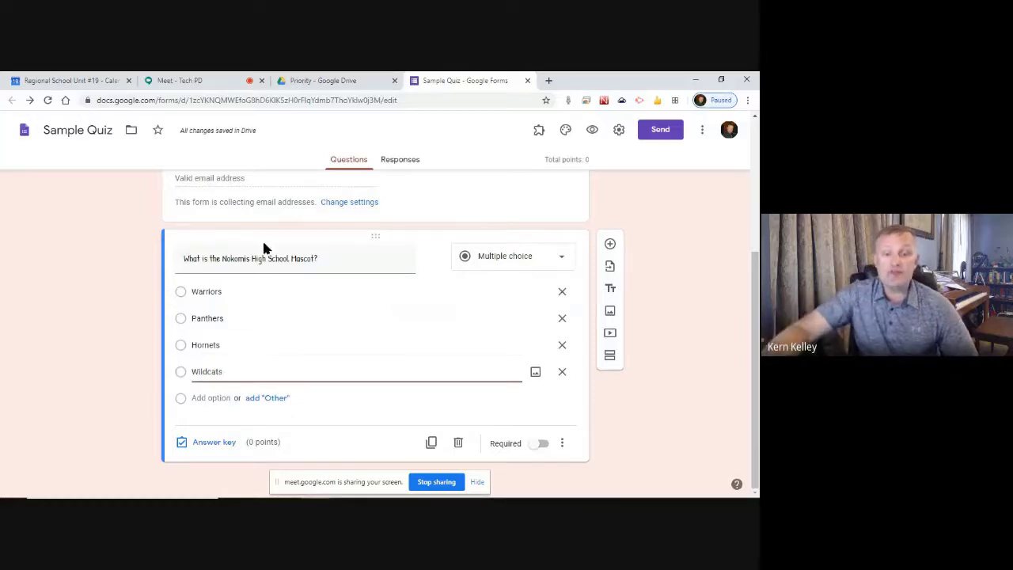
{"action": "left_click", "coordinate": [272, 400]}
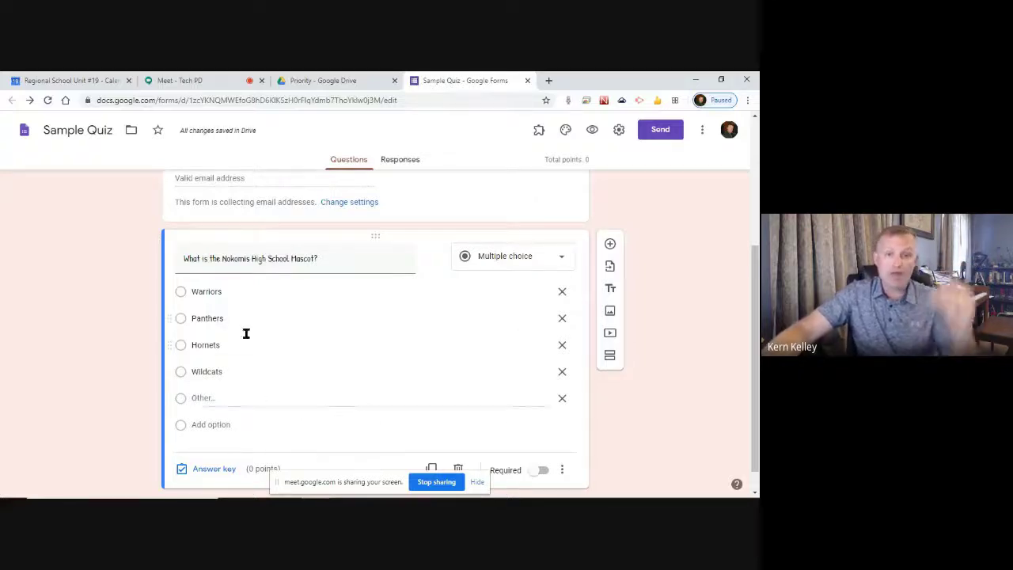
{"action": "left_click", "coordinate": [561, 398]}
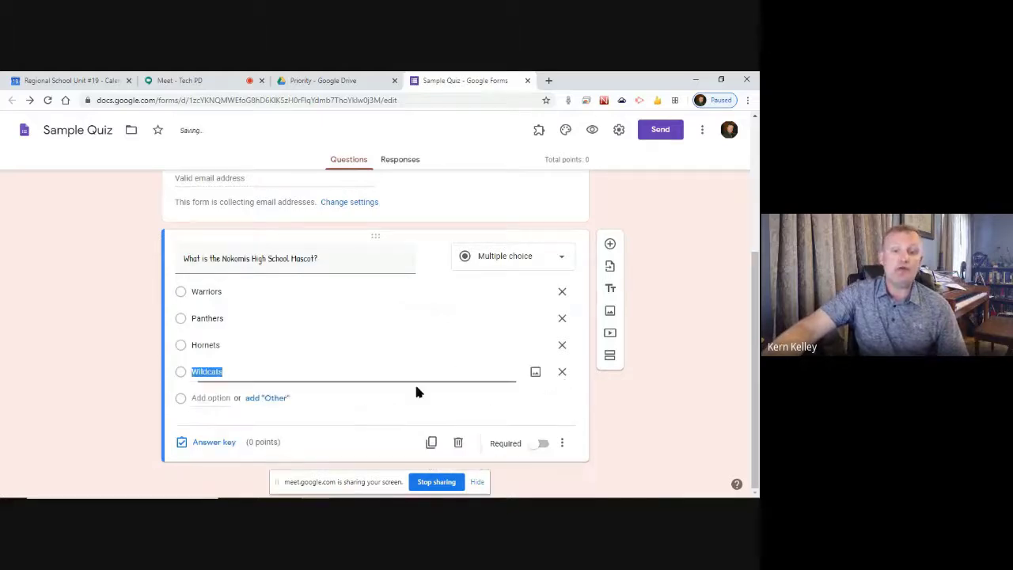
Mark Warriors as the only correct answer in the mascot question's answer key and assign it 20 points.
{"action": "left_click", "coordinate": [211, 440]}
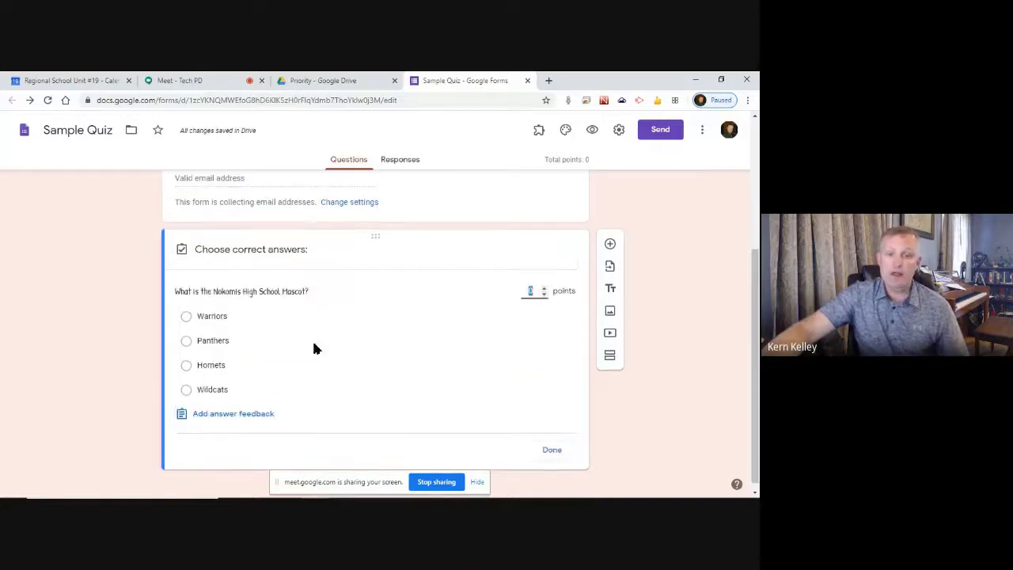
{"action": "left_click", "coordinate": [186, 317]}
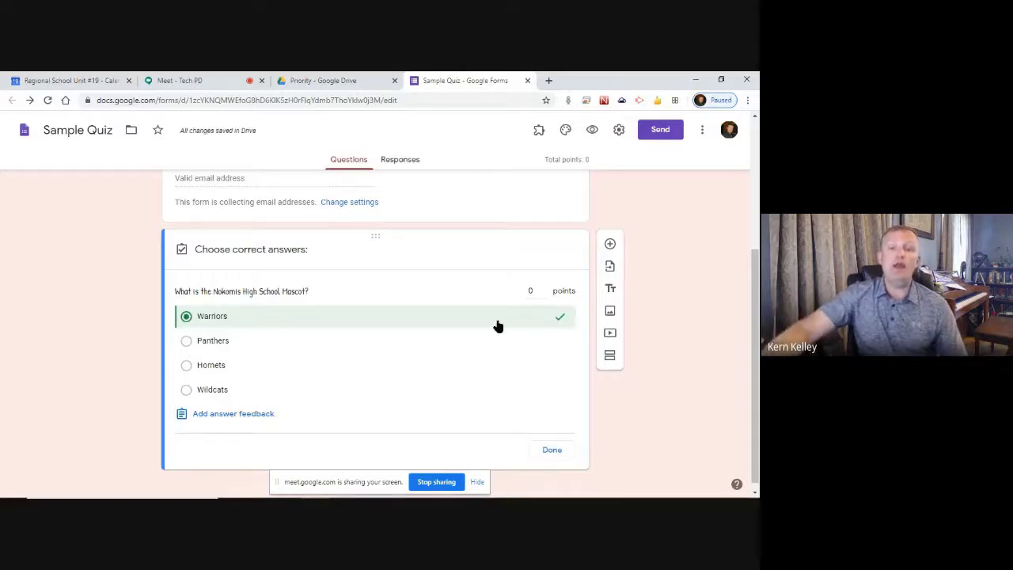
{"action": "left_click", "coordinate": [543, 288]}
{"action": "left_click", "coordinate": [544, 288]}
{"action": "left_click", "coordinate": [544, 288]}
{"action": "left_click", "coordinate": [544, 288]}
{"action": "left_click", "coordinate": [544, 288]}
{"action": "key", "text": "BackSpace"}
{"action": "type", "text": "20"}
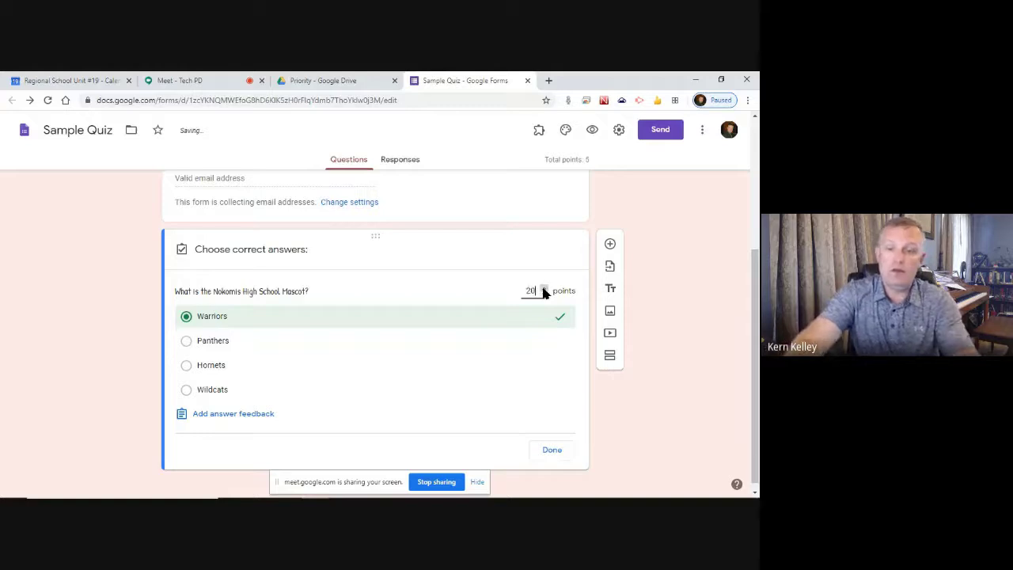
{"action": "left_click", "coordinate": [117, 301]}
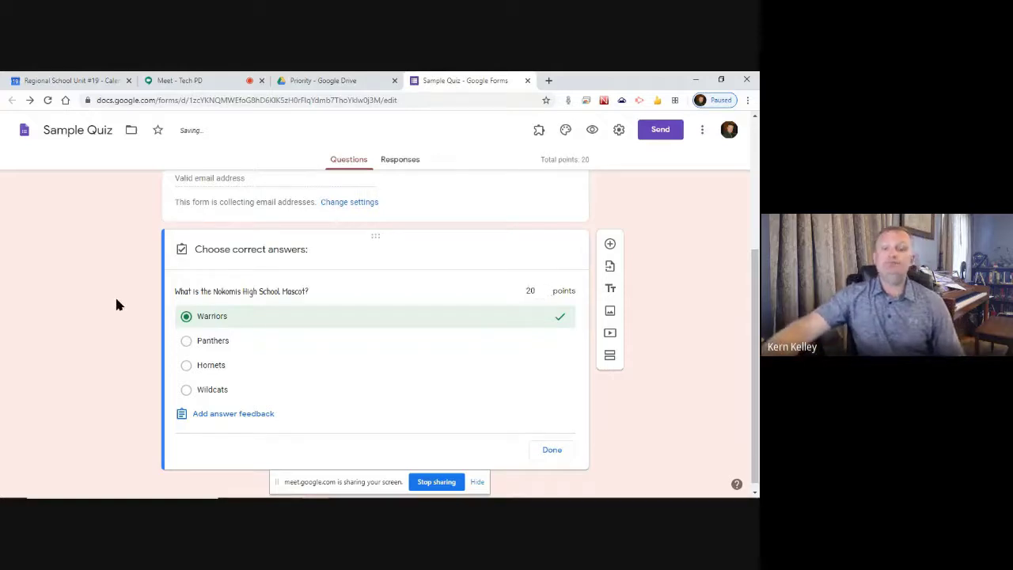
{"action": "left_click", "coordinate": [185, 341]}
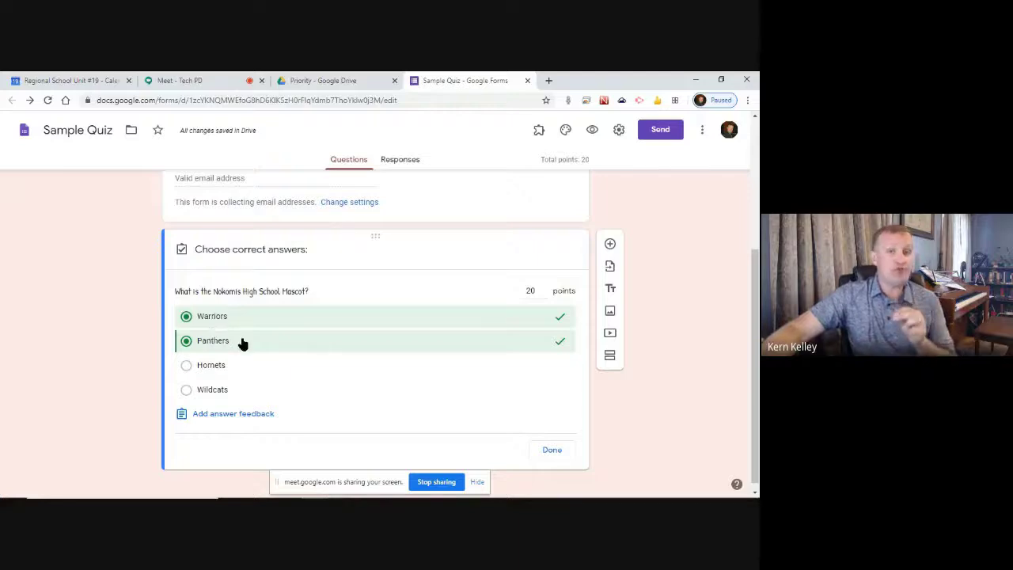
{"action": "left_click", "coordinate": [187, 341]}
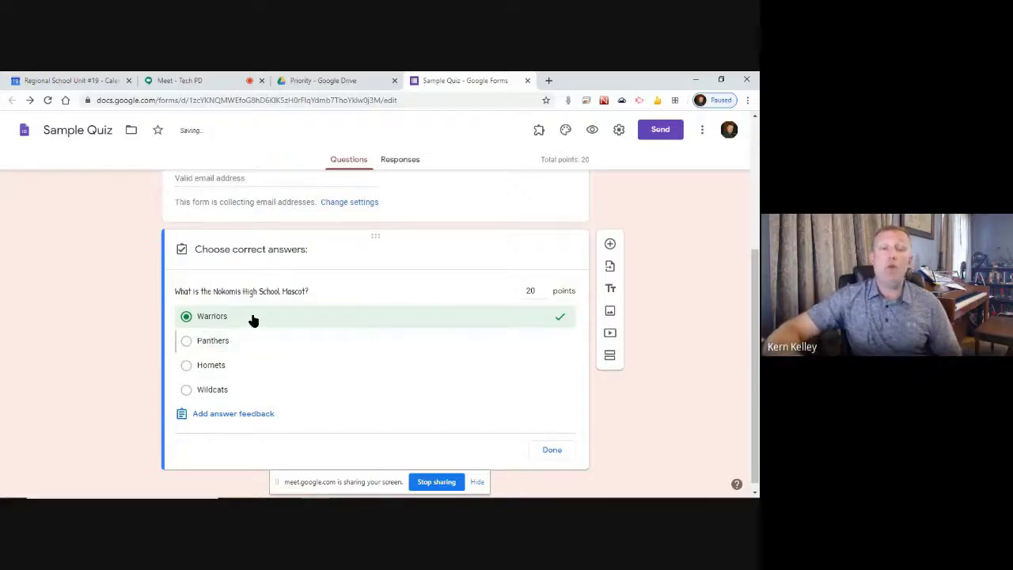
Add answer feedback to the mascot question, entering "Nice job!" for correct answers.
{"action": "left_click", "coordinate": [225, 414]}
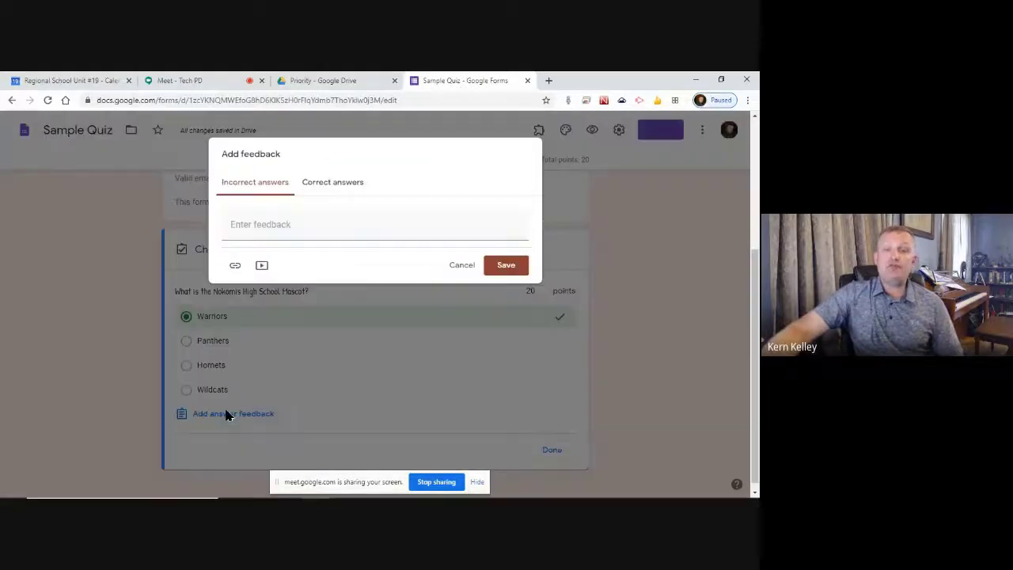
{"action": "left_click", "coordinate": [330, 186]}
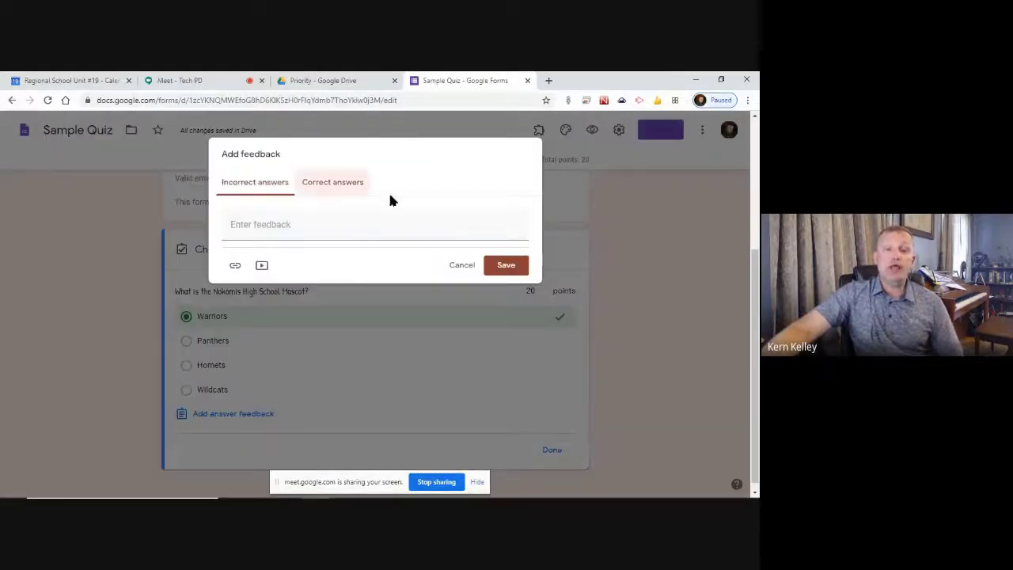
{"action": "left_click", "coordinate": [319, 226]}
{"action": "type", "text": "Nice job!"}
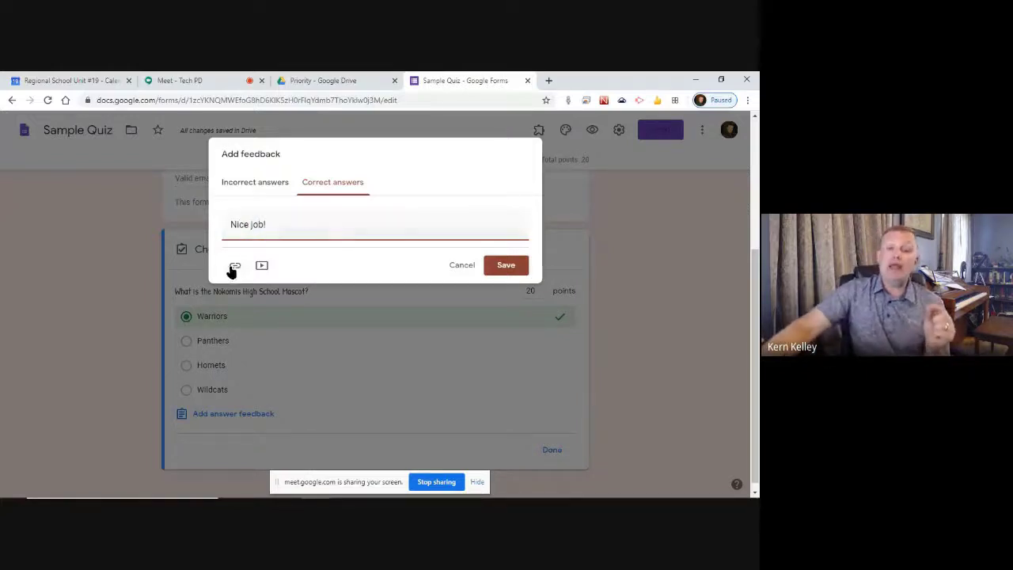
{"action": "left_click", "coordinate": [255, 183]}
{"action": "left_click", "coordinate": [261, 225]}
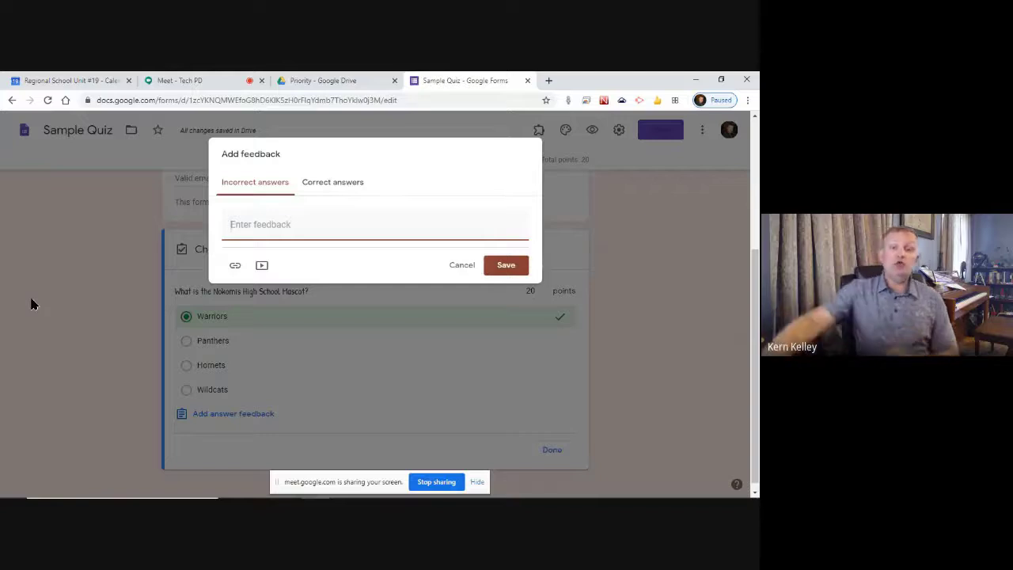
{"action": "left_click", "coordinate": [235, 267]}
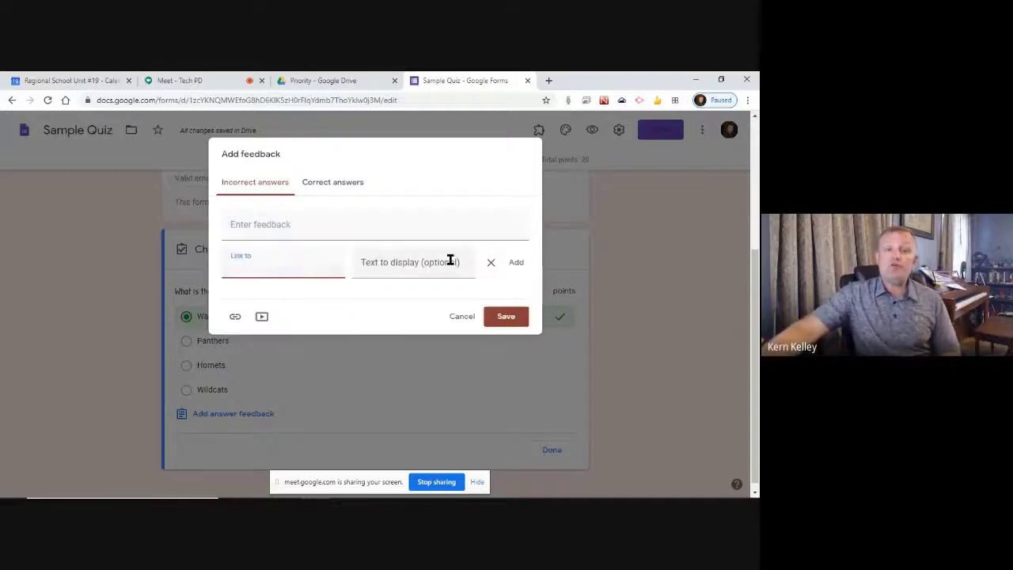
{"action": "left_click", "coordinate": [381, 264]}
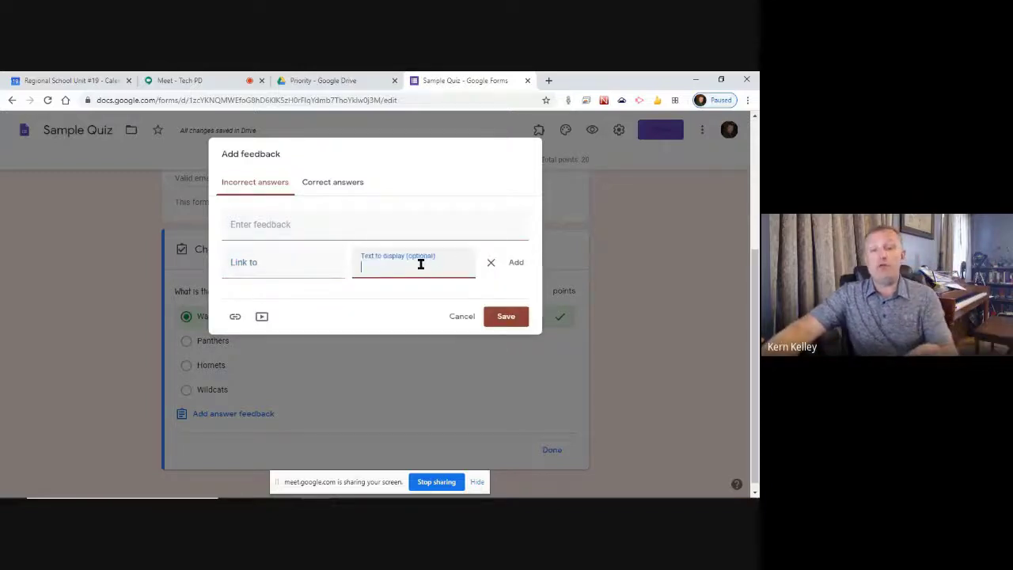
{"action": "type", "text": "Click here!"}
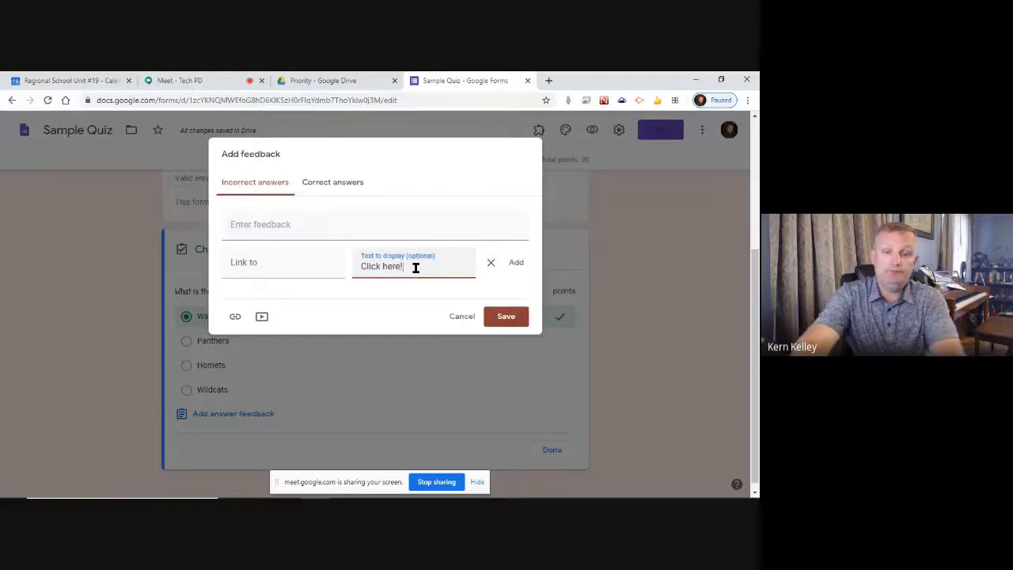
{"action": "left_click", "coordinate": [255, 268]}
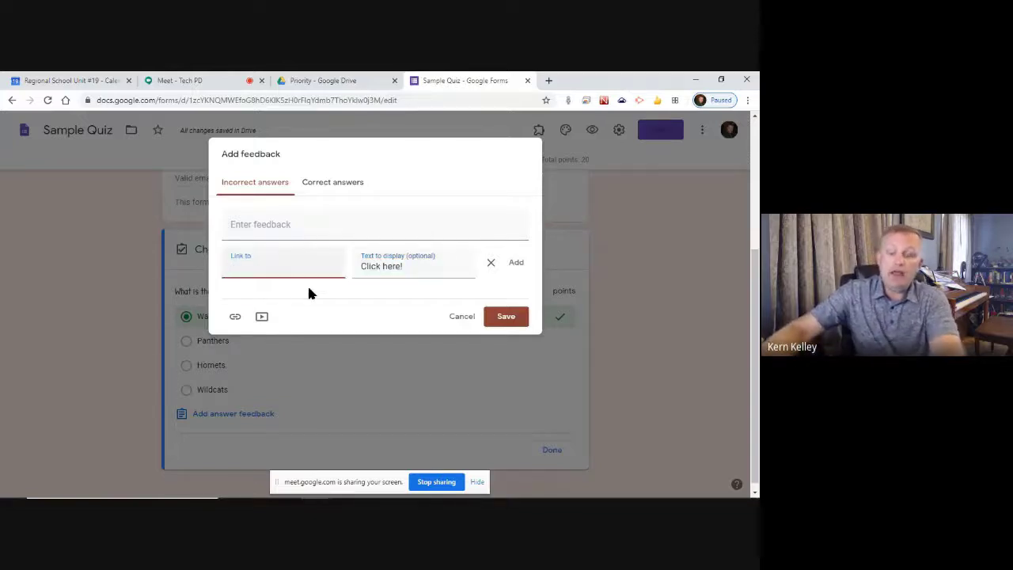
{"action": "type", "text": "http:/"}
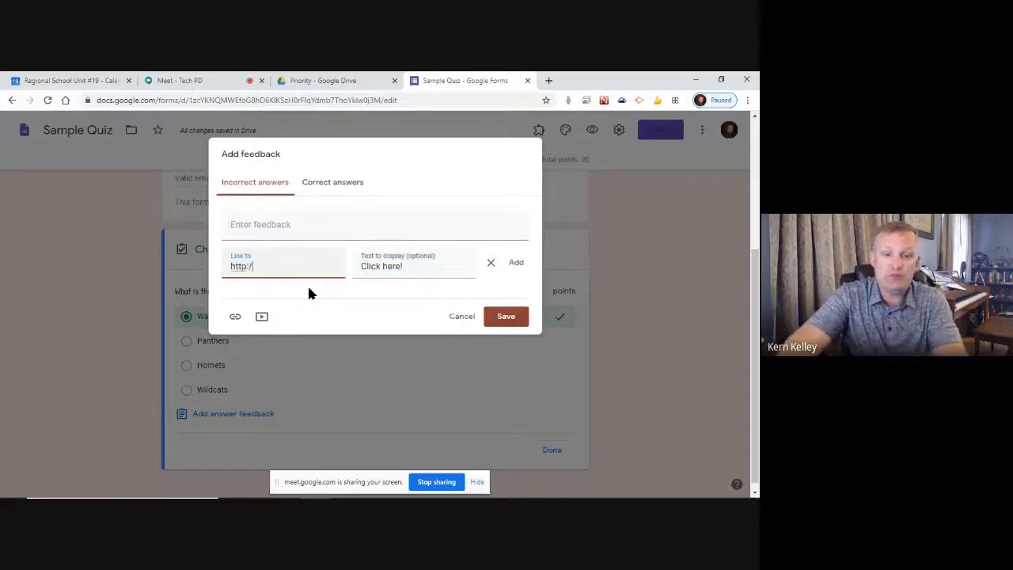
{"action": "type", "text": "/rsu19.ingo"}
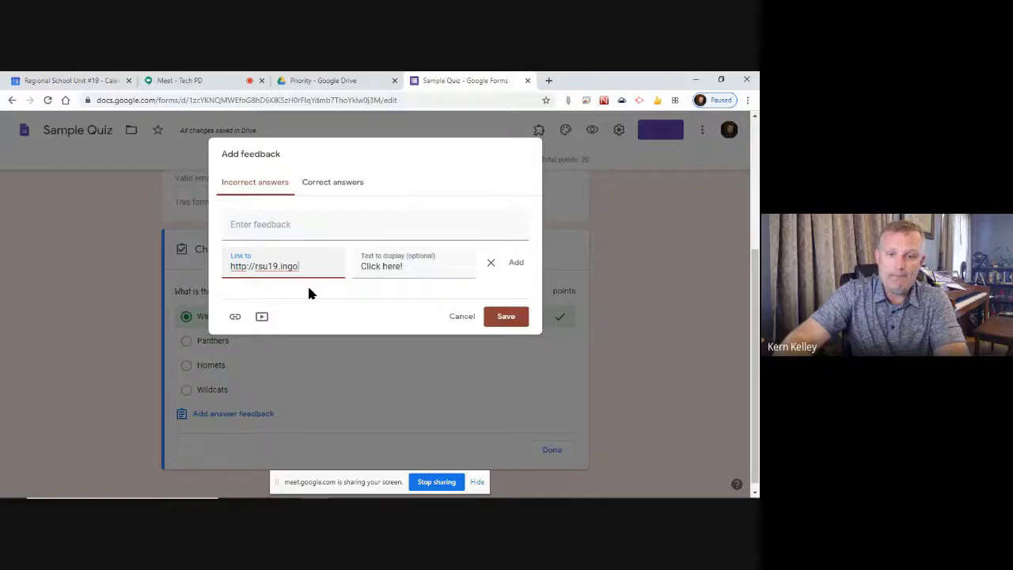
{"action": "key", "text": "BackSpace"}
{"action": "key", "text": "BackSpace"}
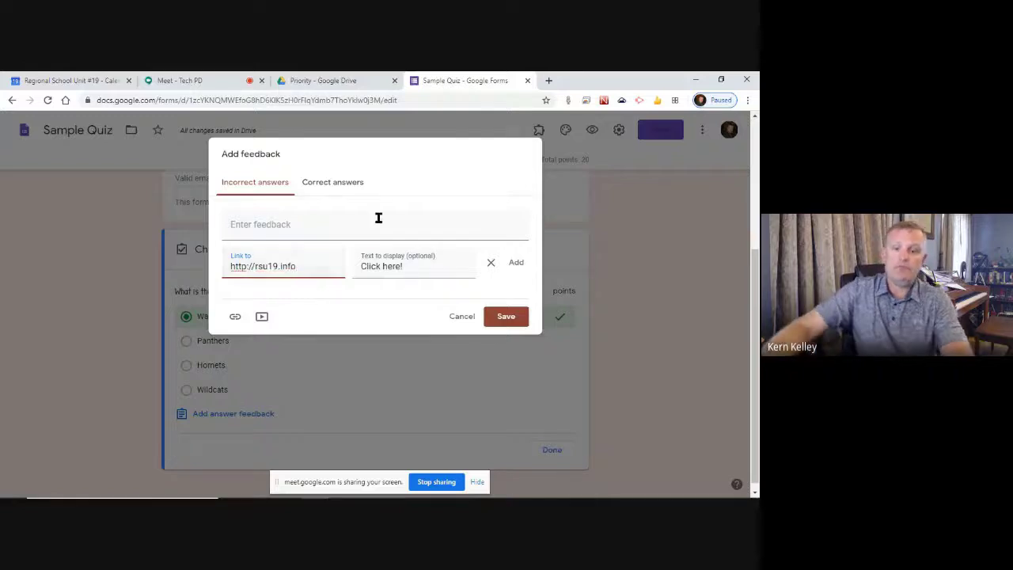
{"action": "left_click", "coordinate": [507, 317]}
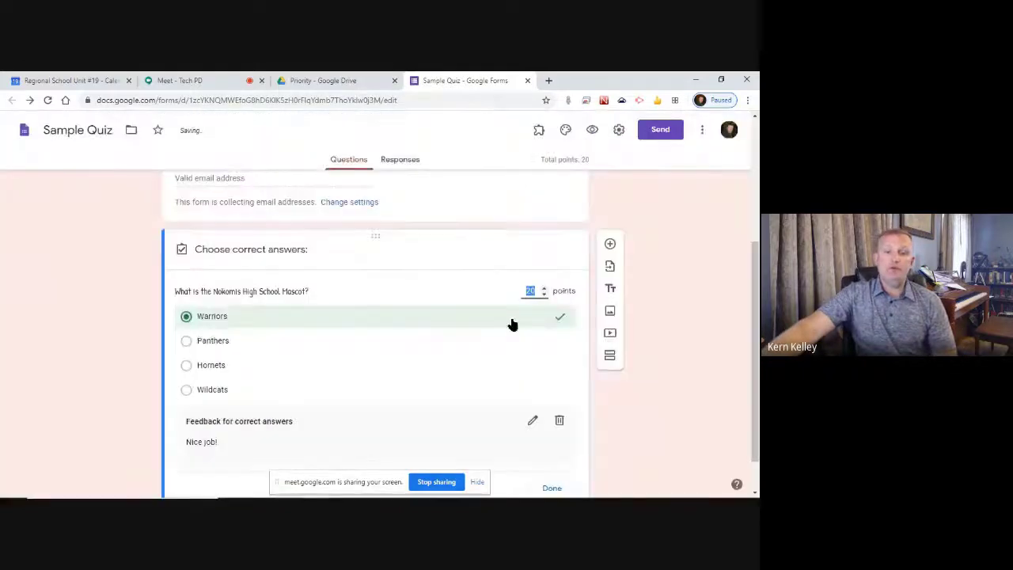
Edit the mascot question's feedback, entering "Try again!" for incorrect answers, and save it.
{"action": "scroll", "coordinate": [294, 427], "scroll_direction": "down", "scroll_amount": 1}
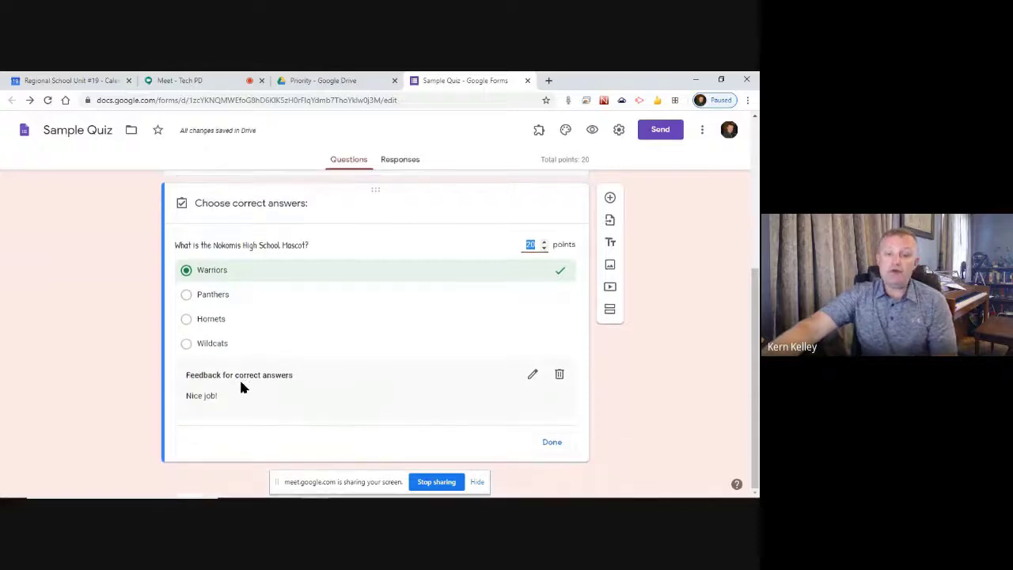
{"action": "left_click", "coordinate": [531, 375]}
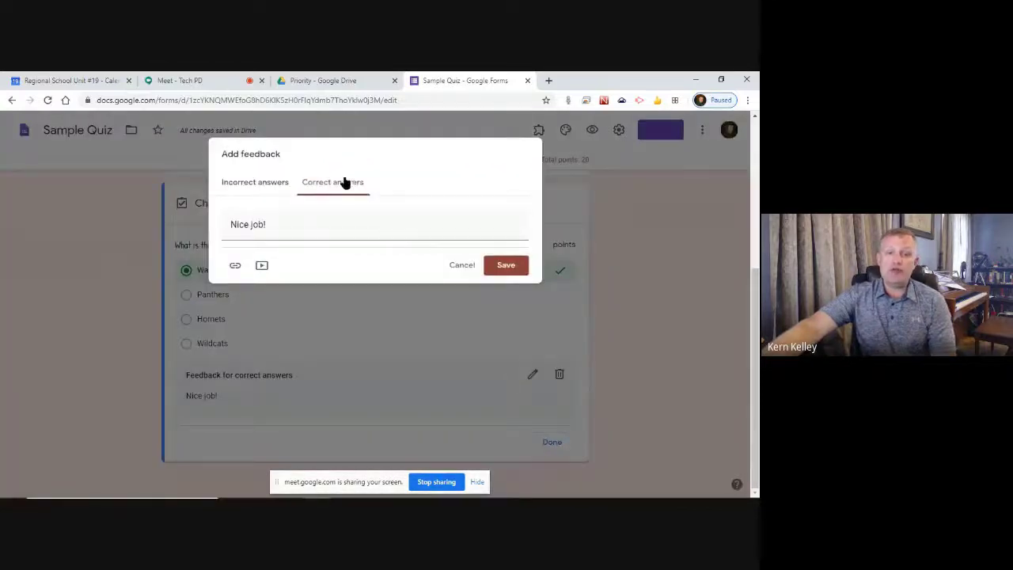
{"action": "left_click", "coordinate": [245, 190]}
{"action": "left_click", "coordinate": [278, 225]}
{"action": "type", "text": "Try again!"}
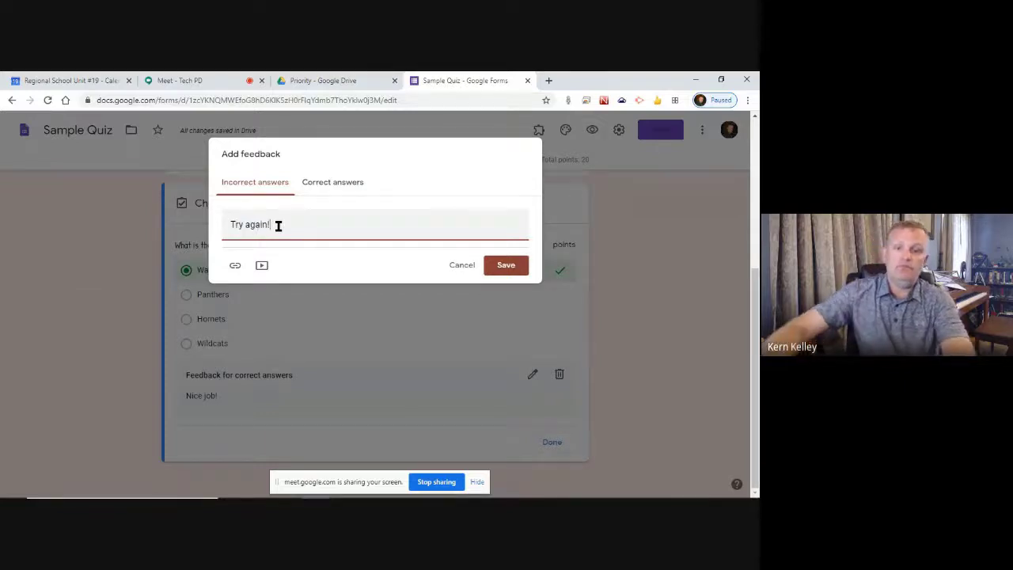
{"action": "left_click", "coordinate": [505, 265]}
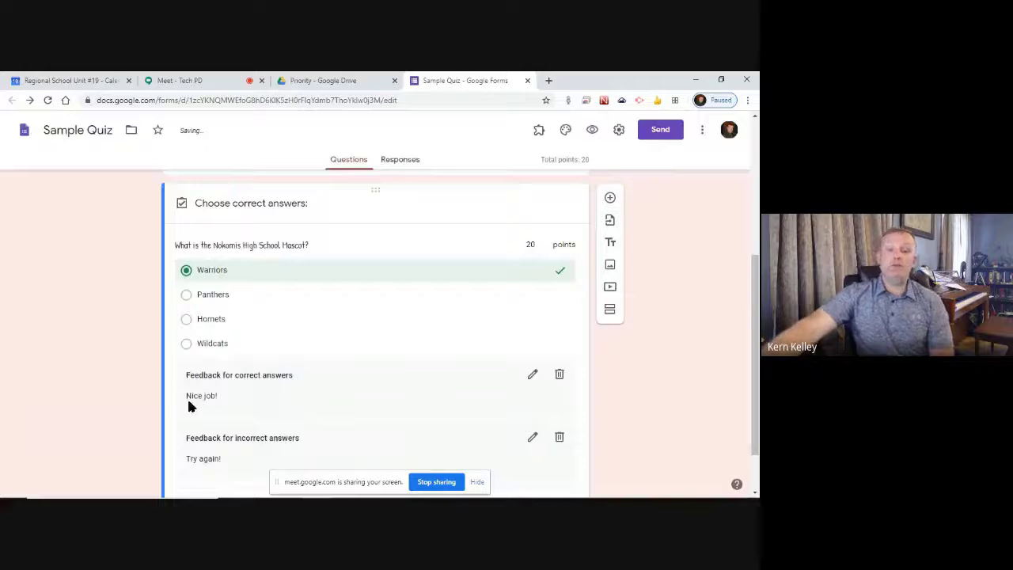
Finish the mascot question's answer key and make the question required.
{"action": "scroll", "coordinate": [222, 387], "scroll_direction": "down", "scroll_amount": 1}
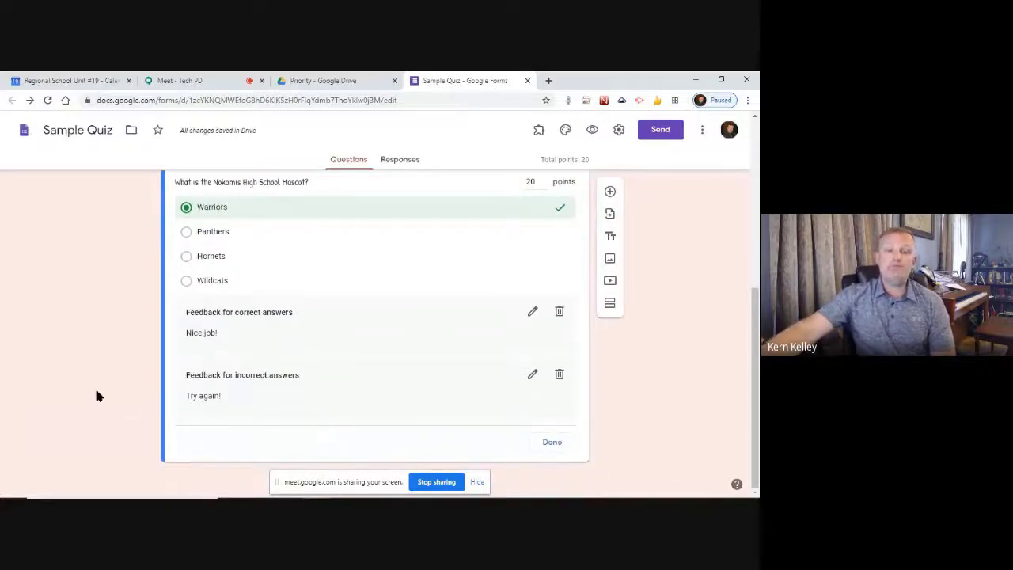
{"action": "scroll", "coordinate": [143, 317], "scroll_direction": "up", "scroll_amount": 2}
{"action": "scroll", "coordinate": [406, 296], "scroll_direction": "down", "scroll_amount": 2}
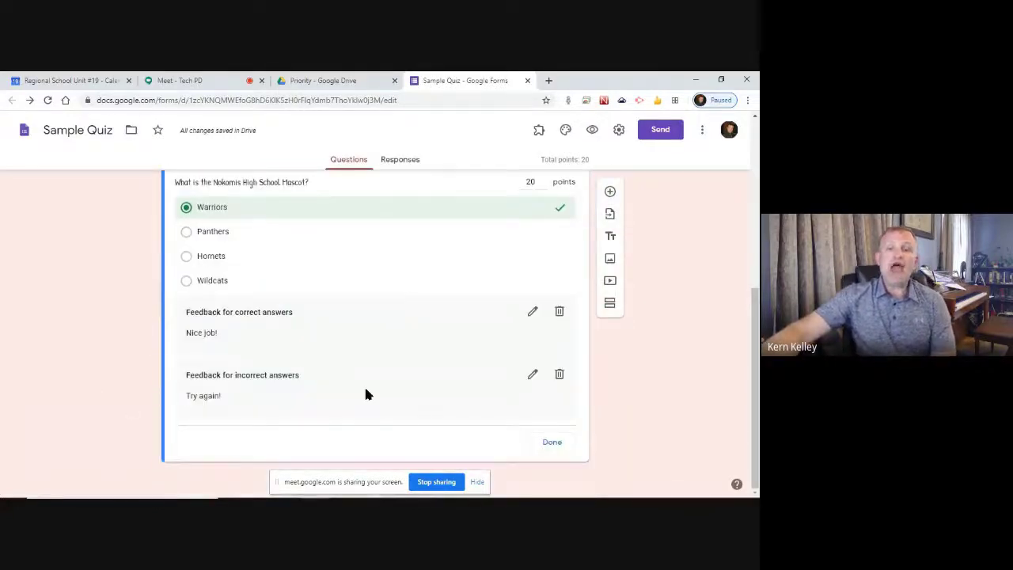
{"action": "scroll", "coordinate": [499, 339], "scroll_direction": "up", "scroll_amount": 2}
{"action": "scroll", "coordinate": [261, 344], "scroll_direction": "down", "scroll_amount": 3}
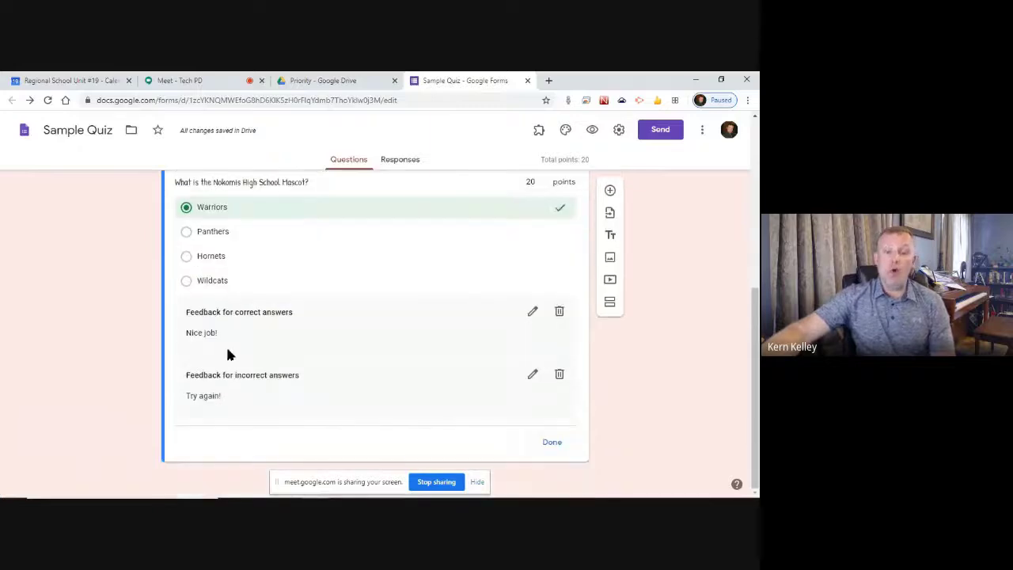
{"action": "scroll", "coordinate": [495, 356], "scroll_direction": "up", "scroll_amount": 2}
{"action": "scroll", "coordinate": [546, 439], "scroll_direction": "down", "scroll_amount": 2}
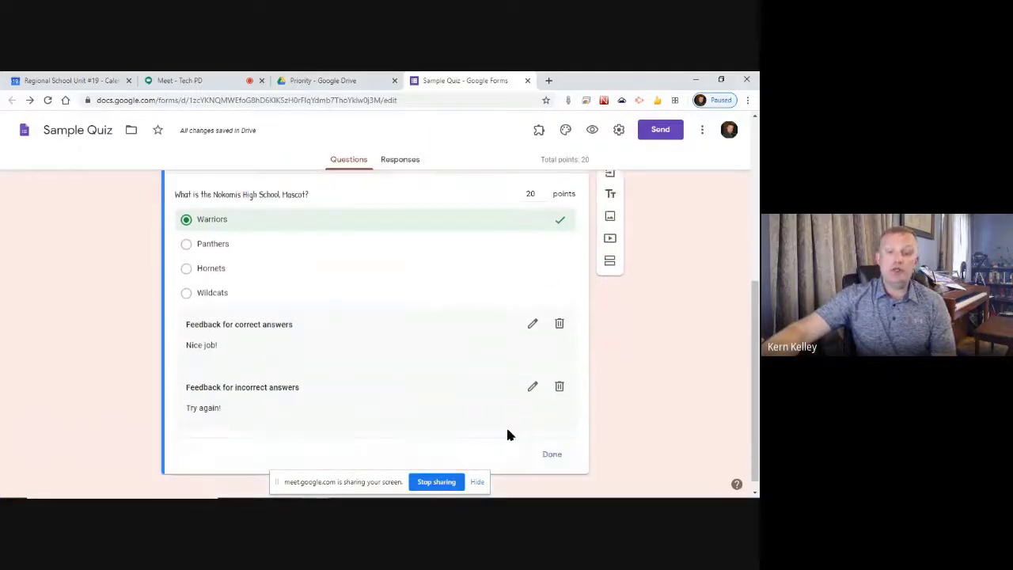
{"action": "left_click", "coordinate": [552, 443]}
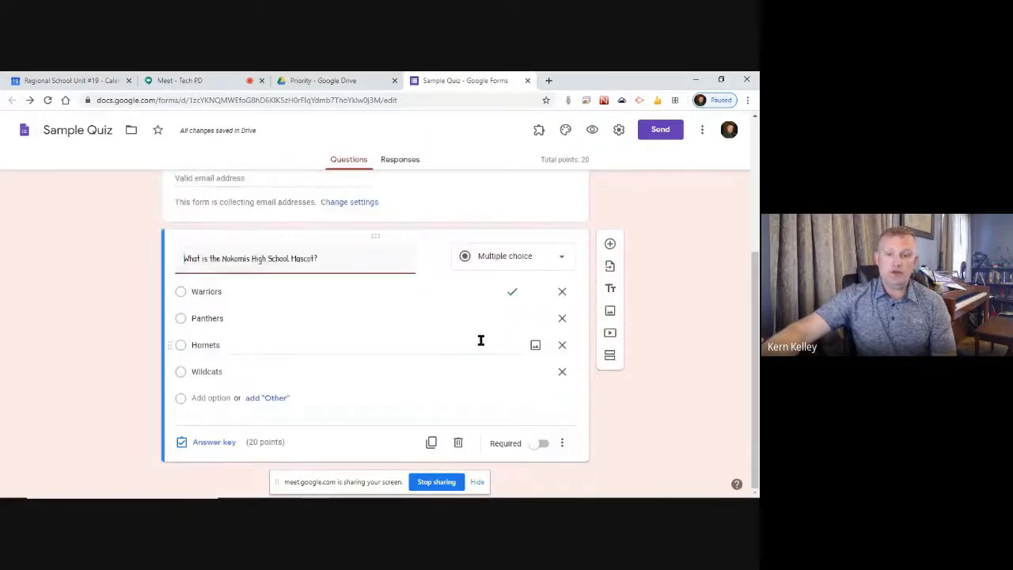
{"action": "left_click", "coordinate": [541, 443]}
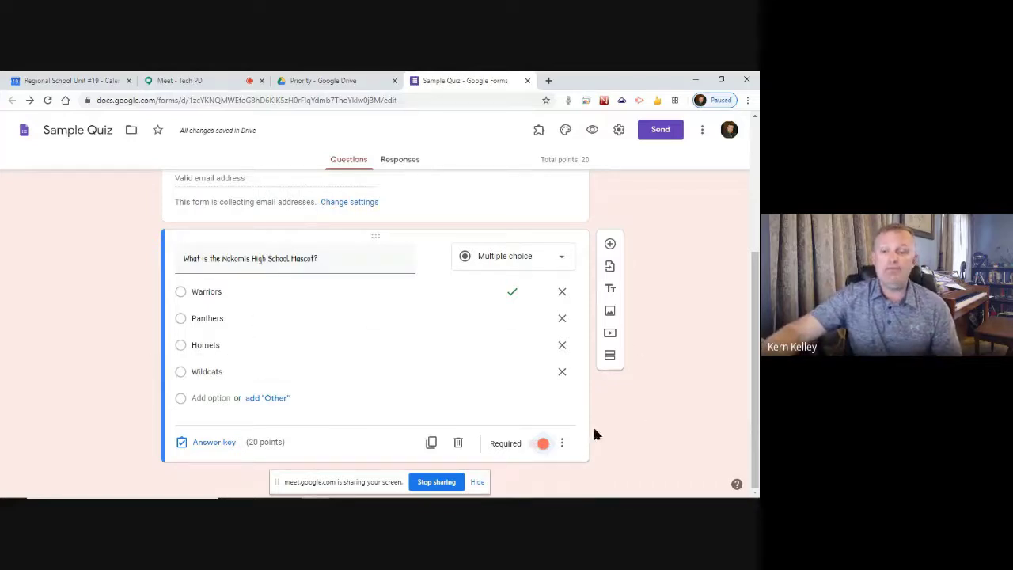
Turn on shuffled option order for the mascot question and verify that the setting is enabled.
{"action": "left_click", "coordinate": [562, 443]}
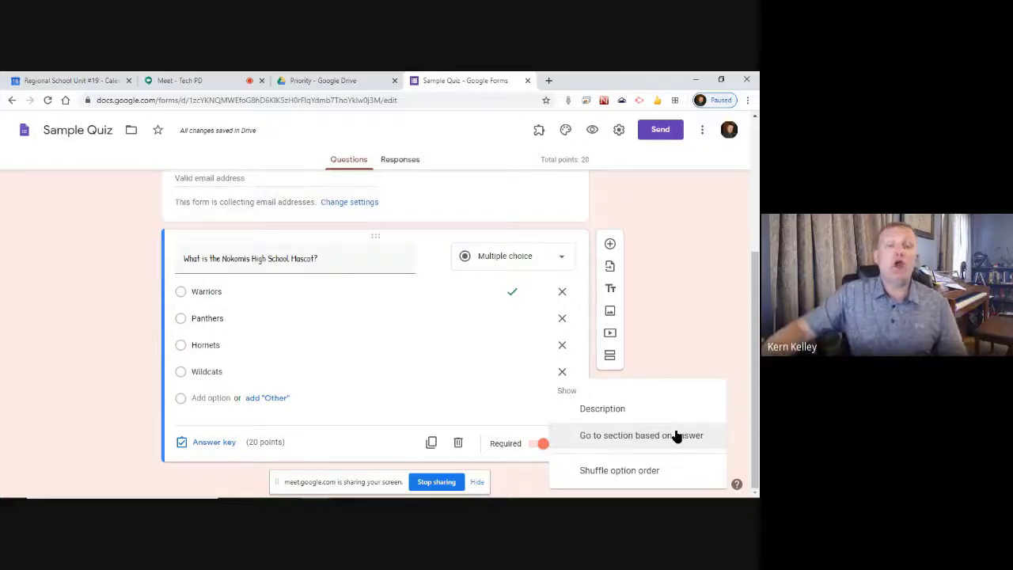
{"action": "left_click", "coordinate": [639, 471]}
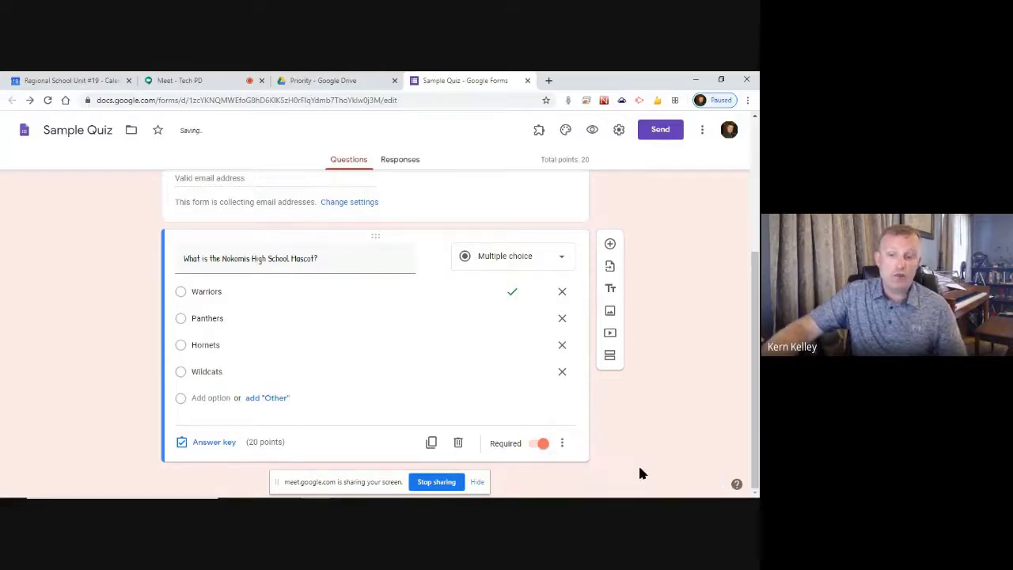
{"action": "left_click", "coordinate": [563, 444]}
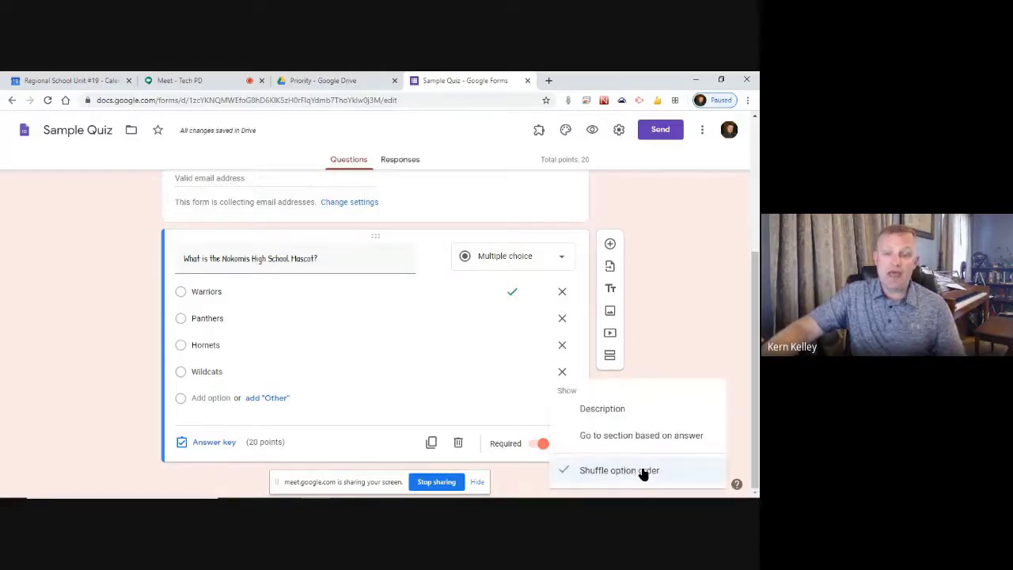
{"action": "left_click", "coordinate": [21, 393]}
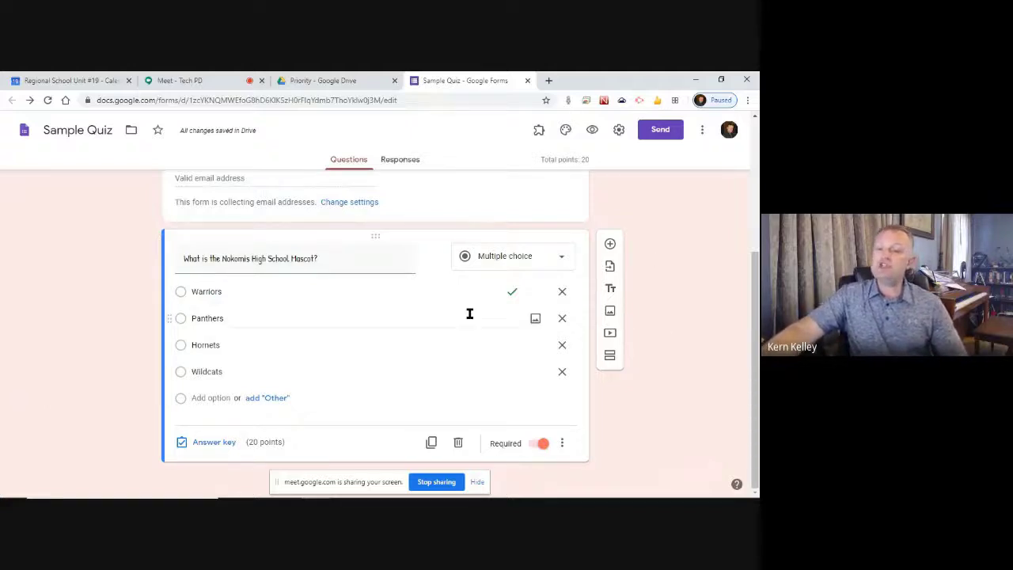
Add a second question reading "What is the capital of Maine?" and set its type to Short answer.
{"action": "left_click", "coordinate": [610, 246]}
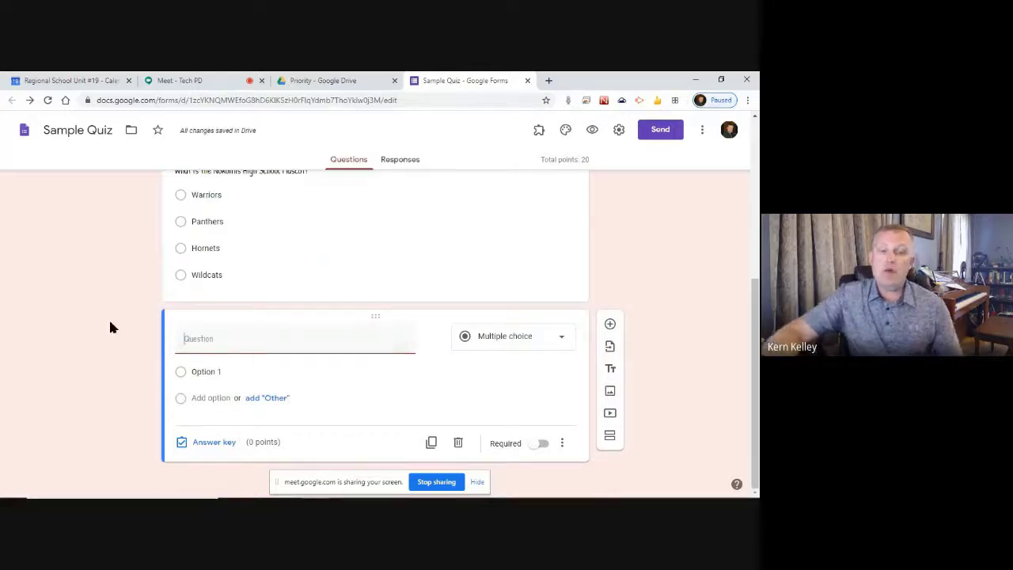
{"action": "type", "text": "Wha"}
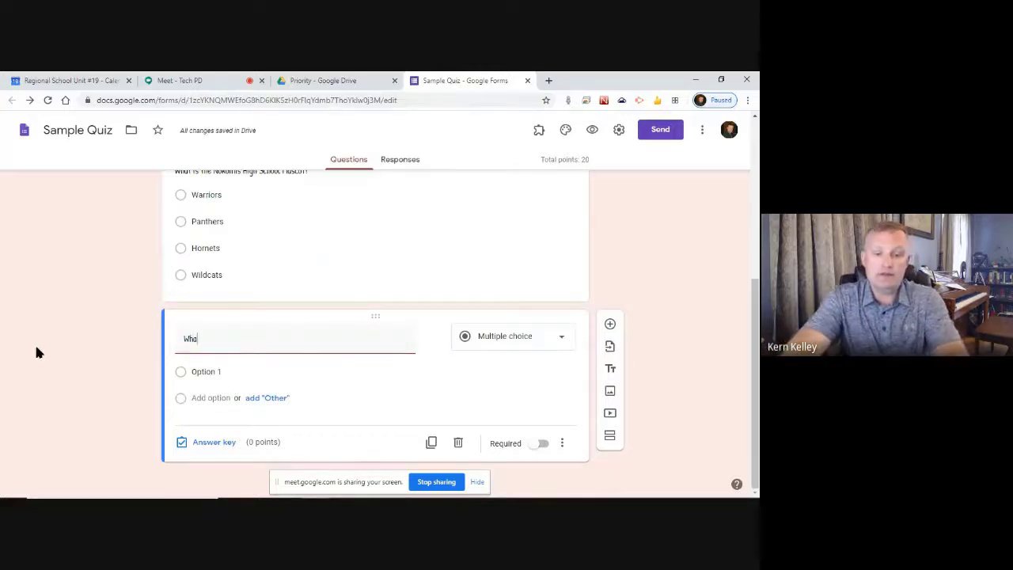
{"action": "type", "text": "t is the "}
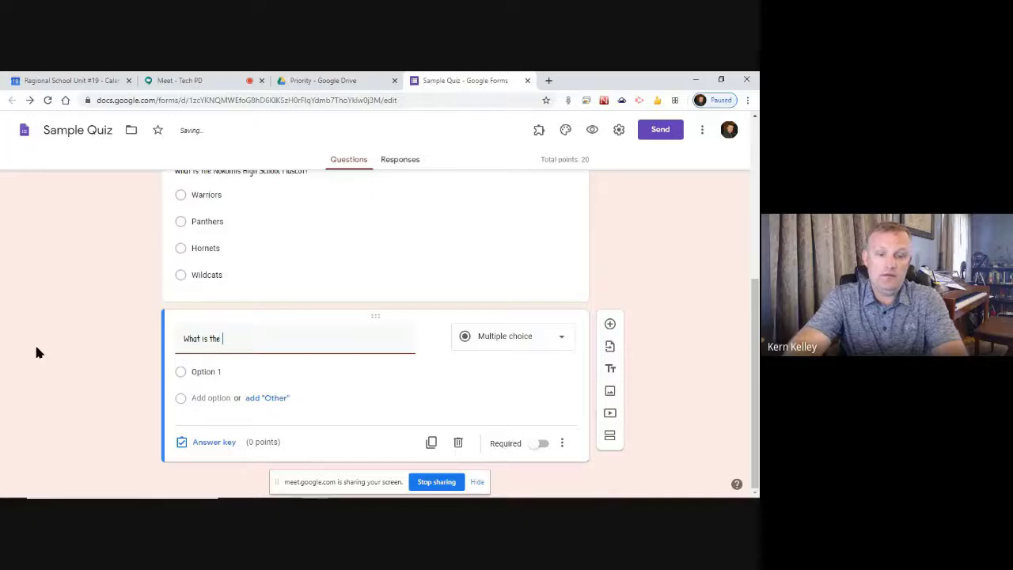
{"action": "type", "text": "capital of M"}
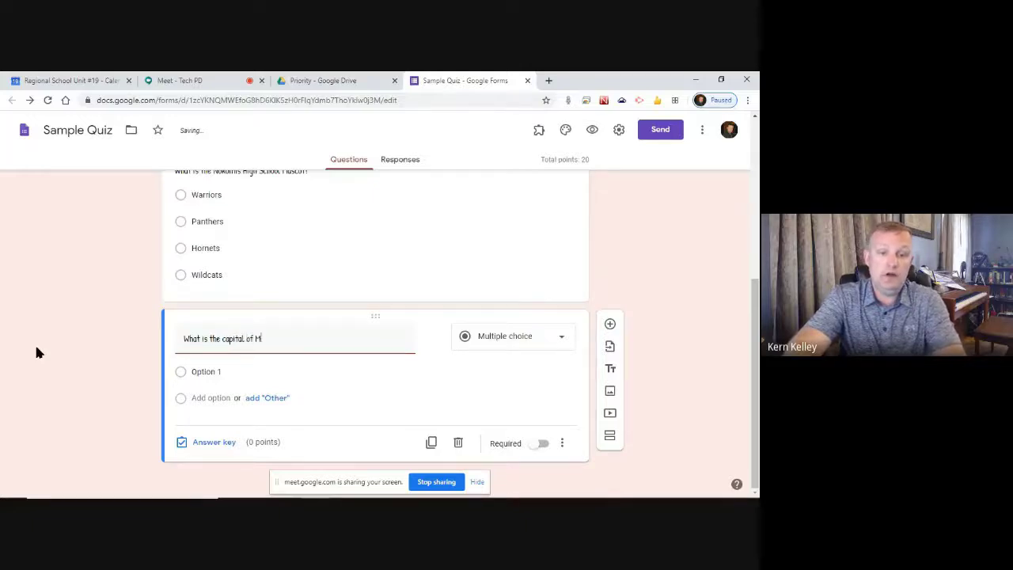
{"action": "type", "text": "aine?"}
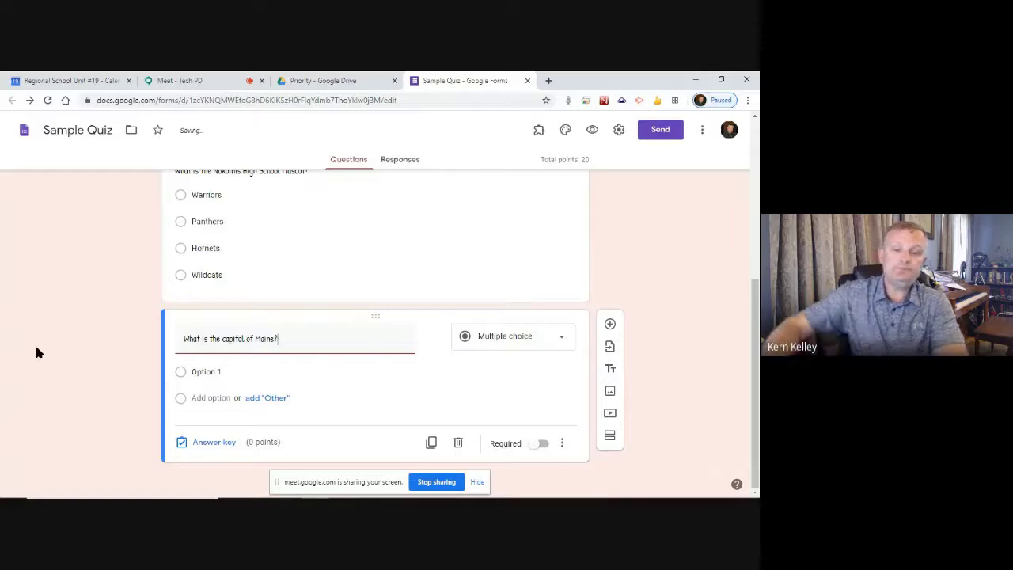
{"action": "left_click", "coordinate": [526, 338]}
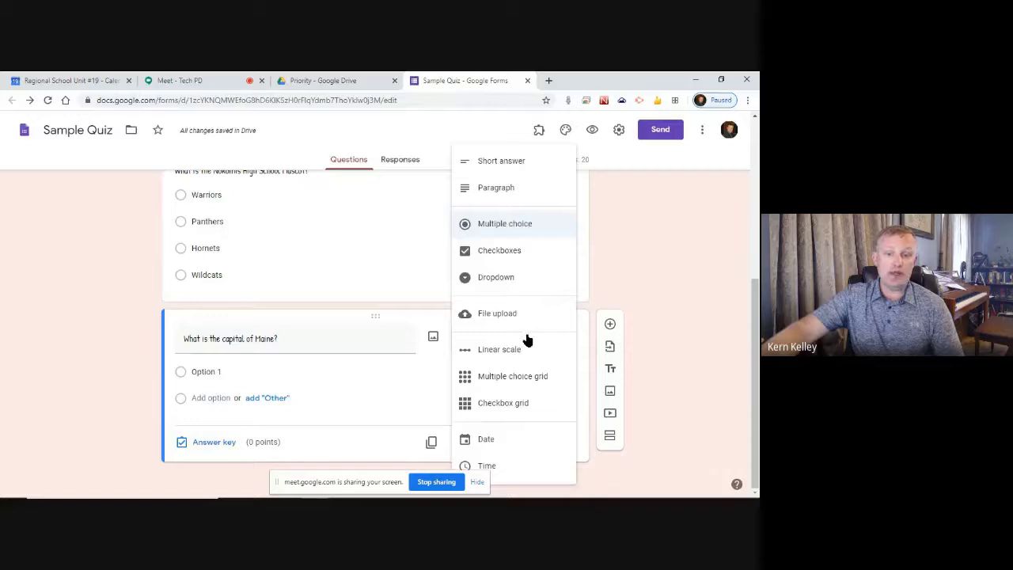
{"action": "left_click", "coordinate": [510, 162]}
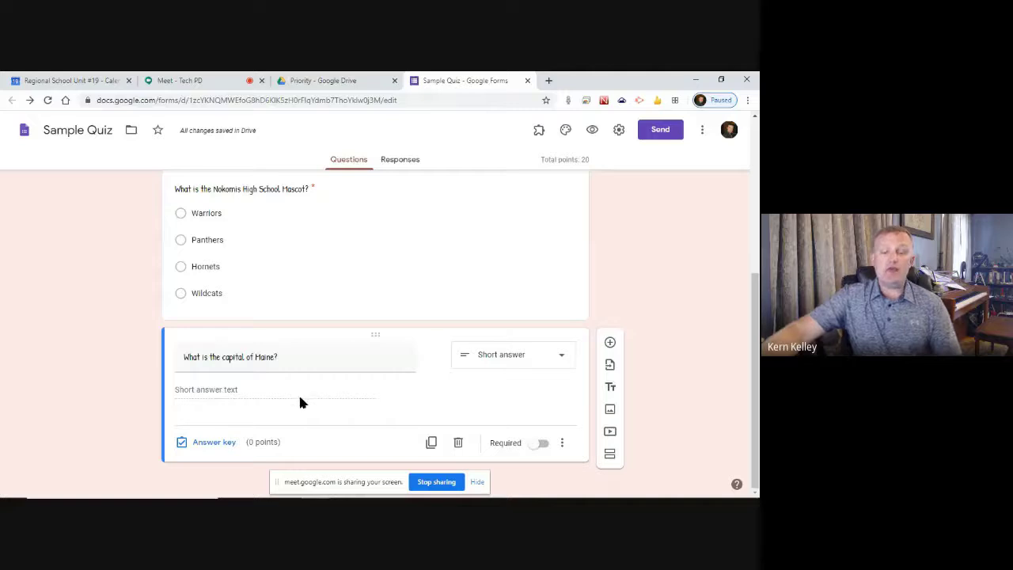
Set "Augusta" as a correct answer to the Maine capital question and assign the question 20 points.
{"action": "left_click", "coordinate": [211, 443]}
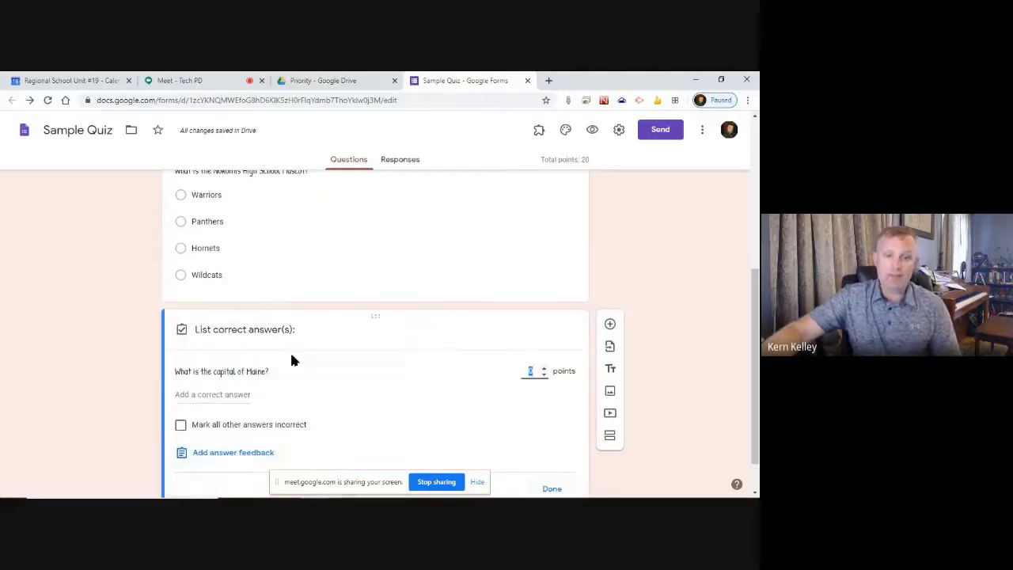
{"action": "left_click", "coordinate": [221, 394]}
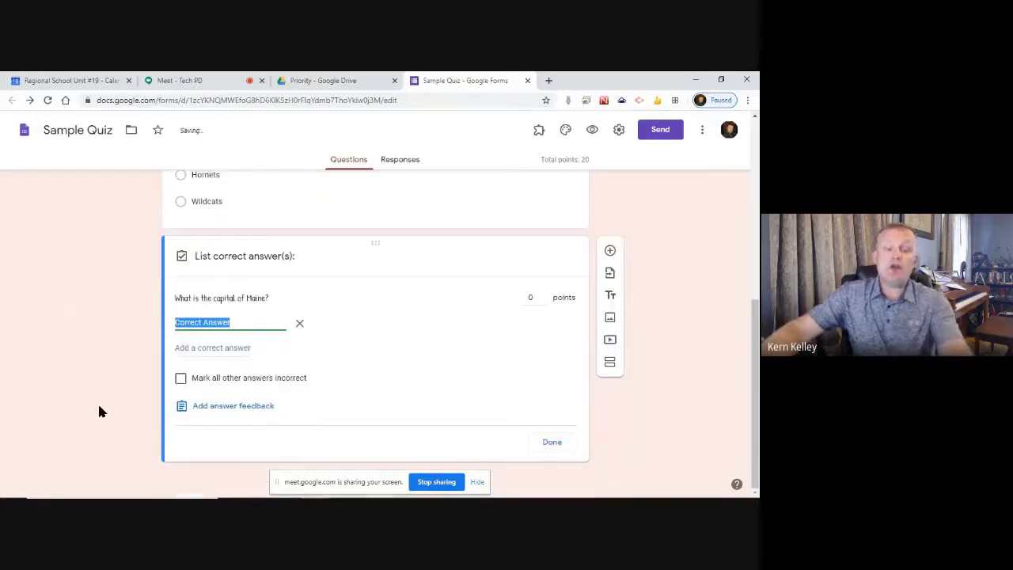
{"action": "type", "text": "Augusta"}
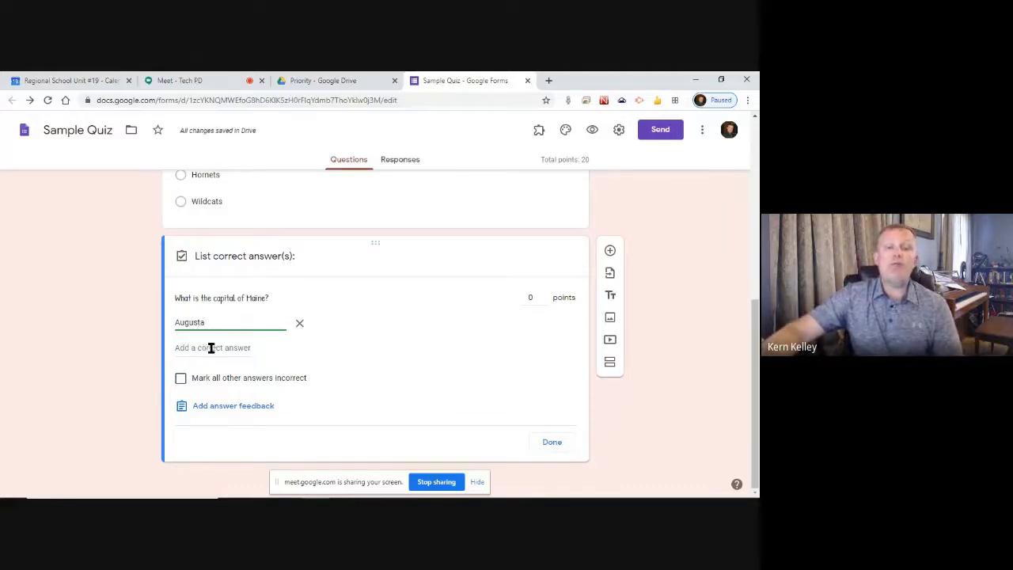
{"action": "left_click", "coordinate": [540, 297]}
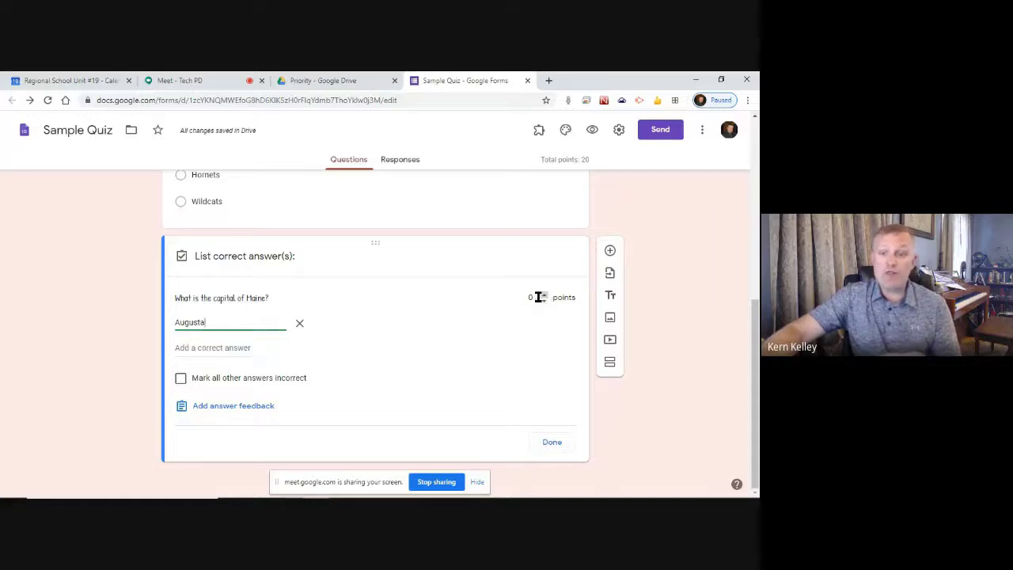
{"action": "left_click", "coordinate": [172, 359]}
Add the lowercase spelling "augusta" as a second correct answer to the Maine capital question.
{"action": "left_click", "coordinate": [211, 349]}
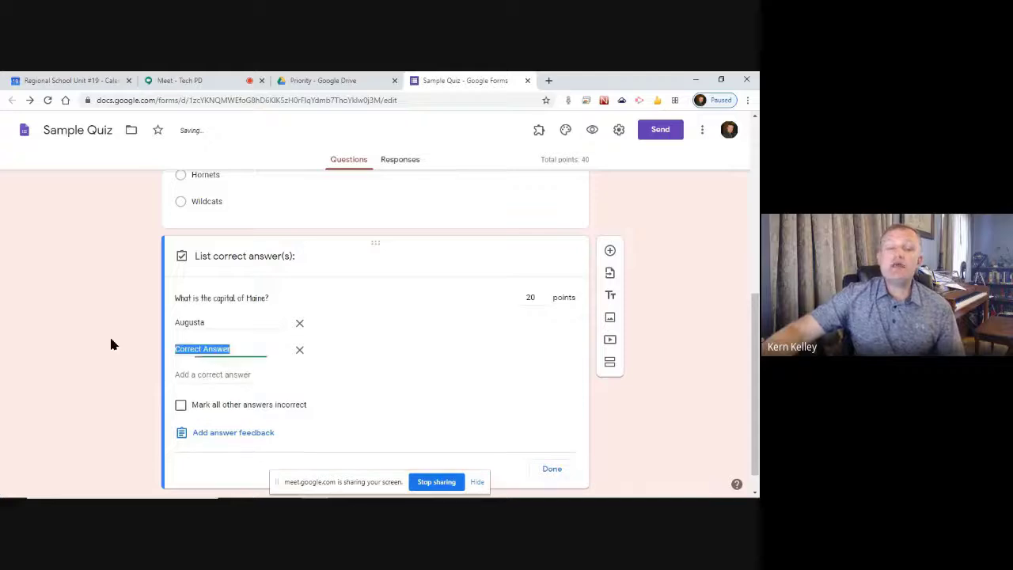
{"action": "type", "text": "augusta"}
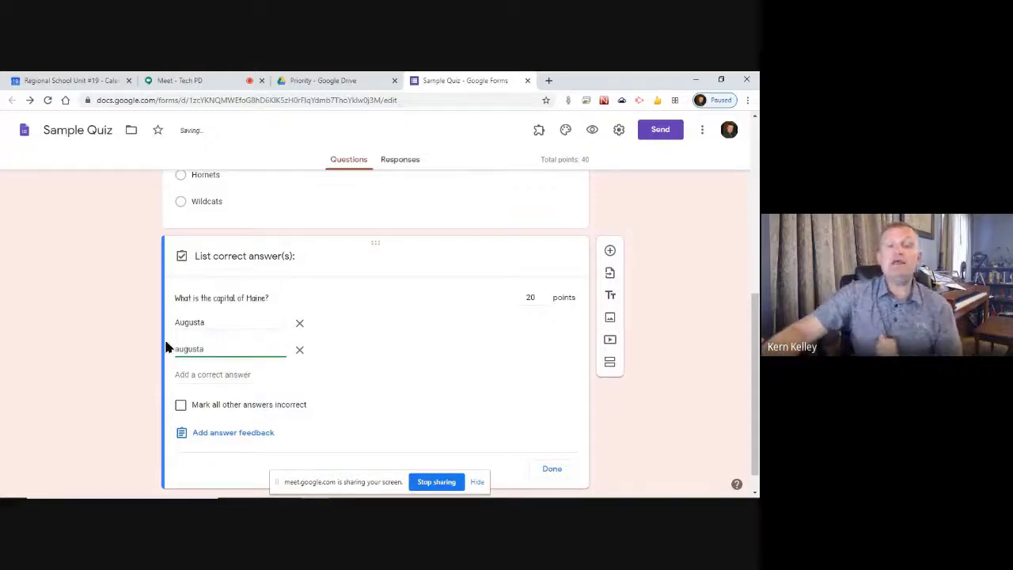
{"action": "left_click_drag", "start_coordinate": [206, 349], "coordinate": [136, 344]}
{"action": "left_click", "coordinate": [135, 346]}
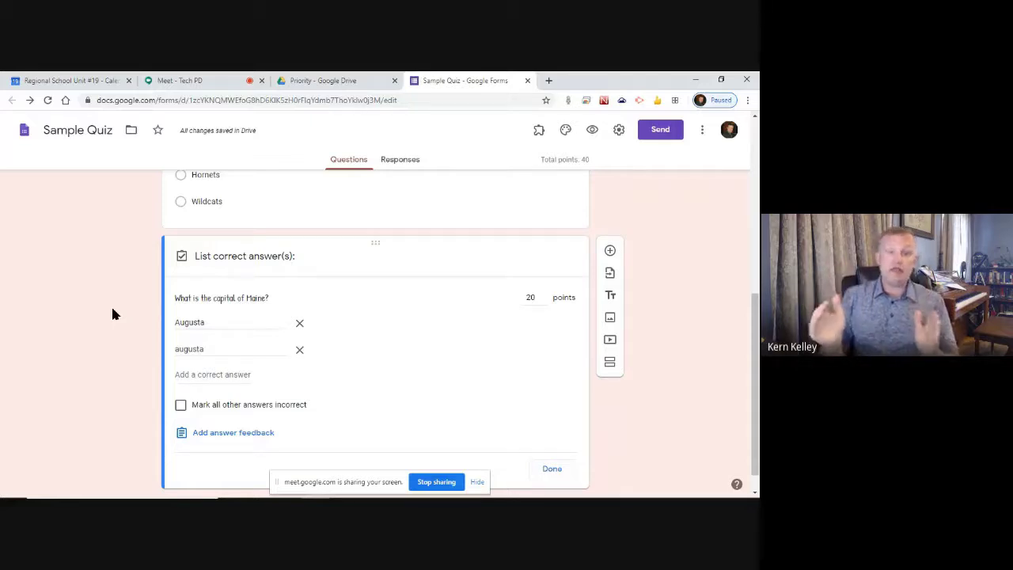
Add a third accepted answer, "Augusta" with a trailing space and no leading space, to the Maine capital question.
{"action": "left_click", "coordinate": [194, 375]}
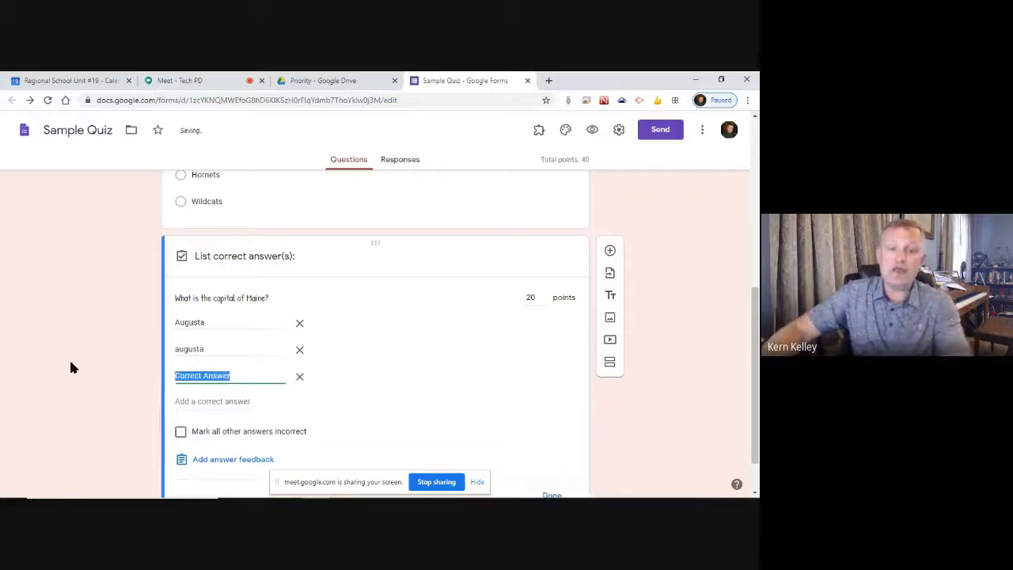
{"action": "key", "text": "BackSpace"}
{"action": "type", "text": "Augusta"}
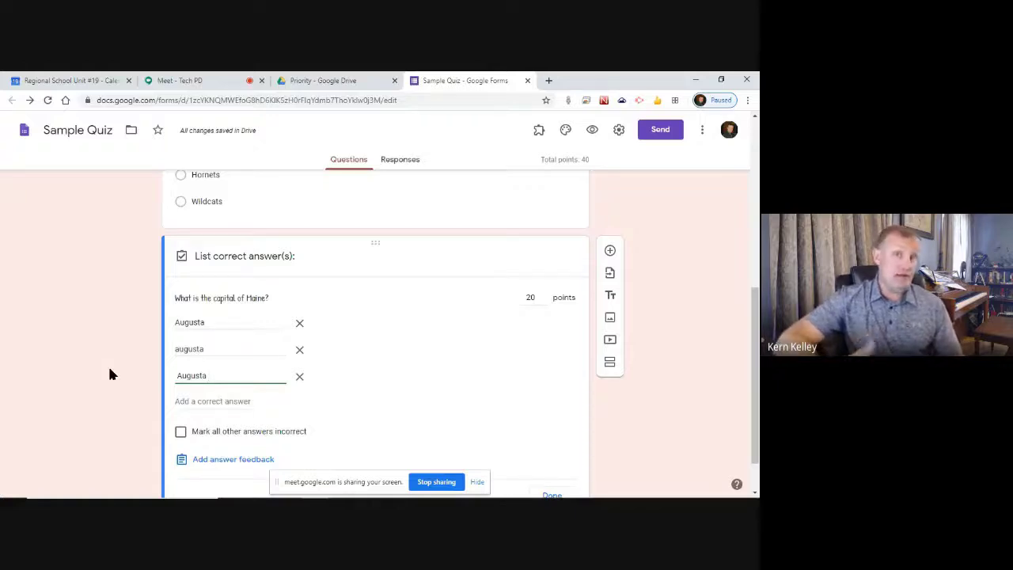
{"action": "key", "text": "Left"}
{"action": "key", "text": "Left"}
{"action": "key", "text": "Left"}
{"action": "key", "text": "Left"}
{"action": "key", "text": "Left"}
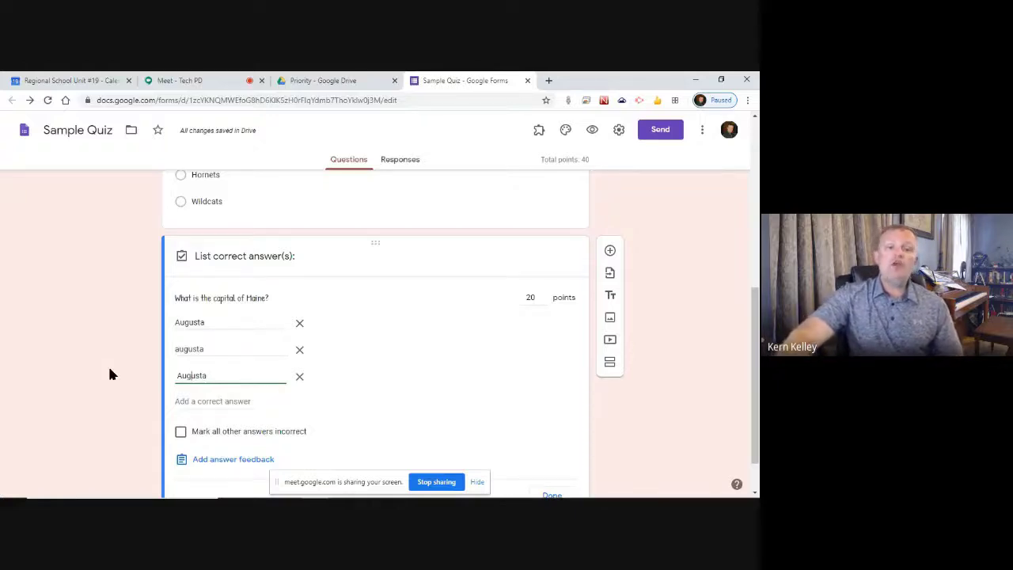
{"action": "key", "text": "BackSpace"}
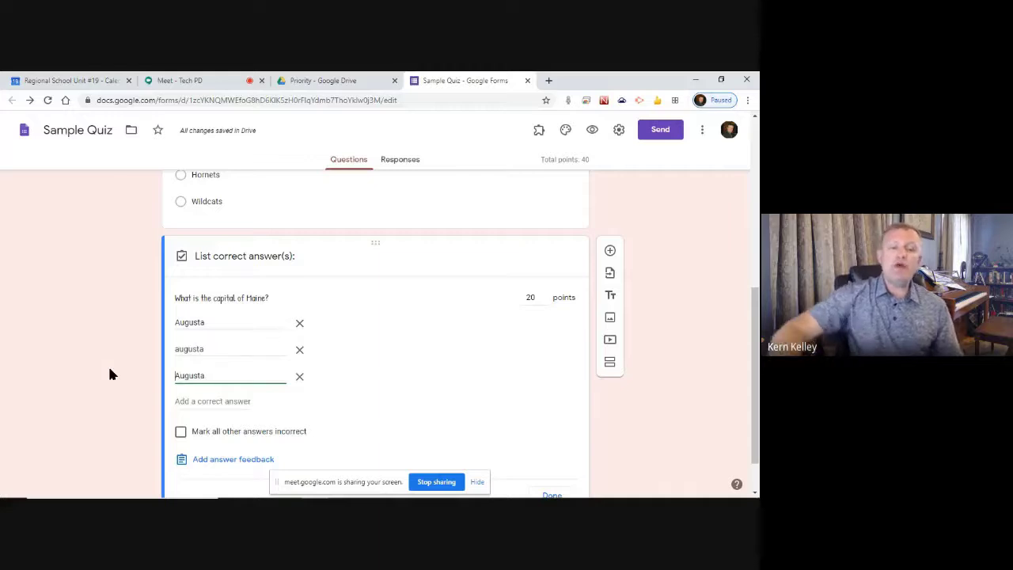
{"action": "left_click", "coordinate": [132, 377]}
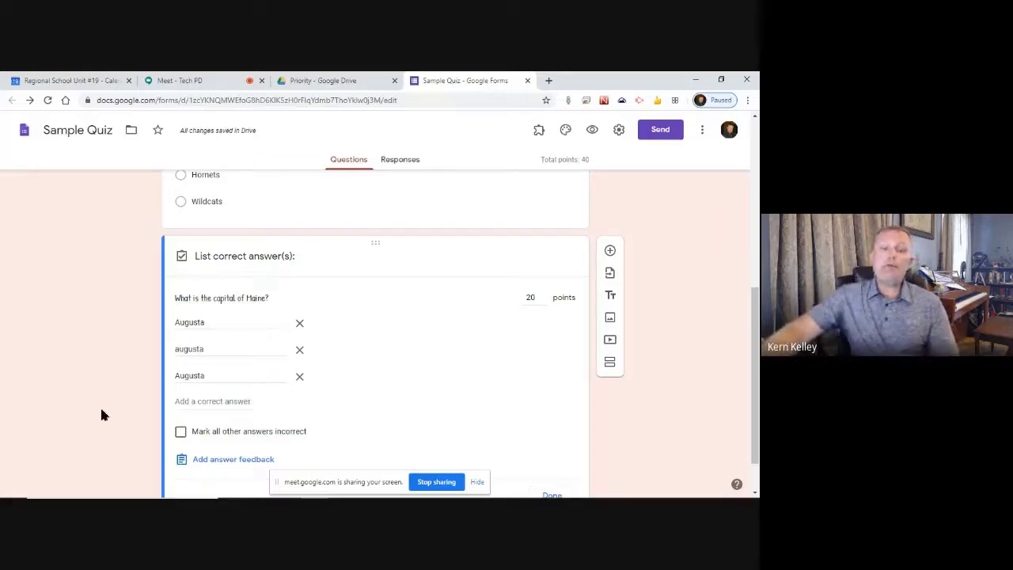
Check the three accepted spellings of the capital and mark all other answers incorrect.
{"action": "scroll", "coordinate": [195, 365], "scroll_direction": "down", "scroll_amount": 1}
{"action": "scroll", "coordinate": [196, 365], "scroll_direction": "down", "scroll_amount": 1}
{"action": "double_click", "coordinate": [219, 270]}
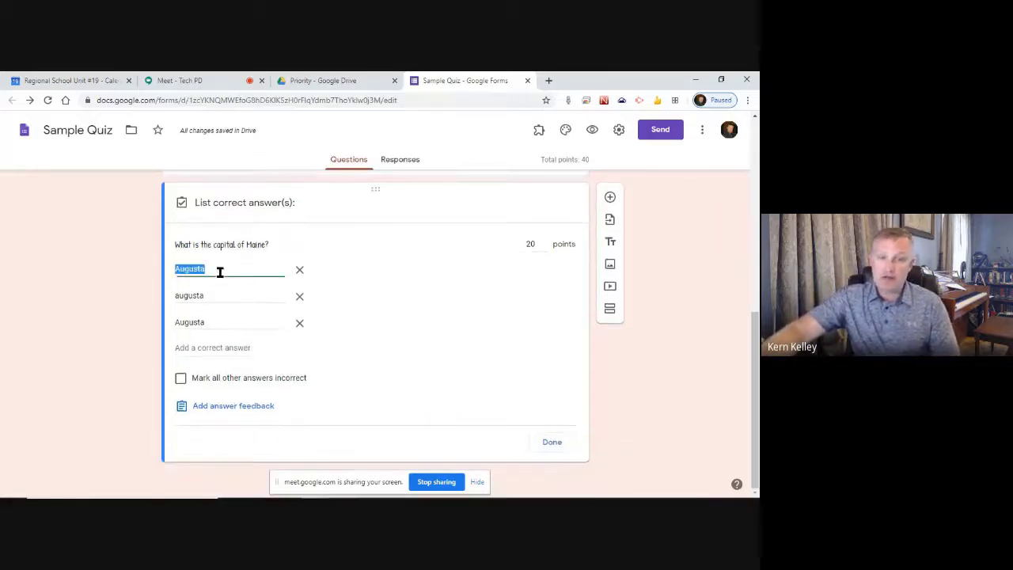
{"action": "double_click", "coordinate": [230, 296]}
{"action": "left_click", "coordinate": [230, 296]}
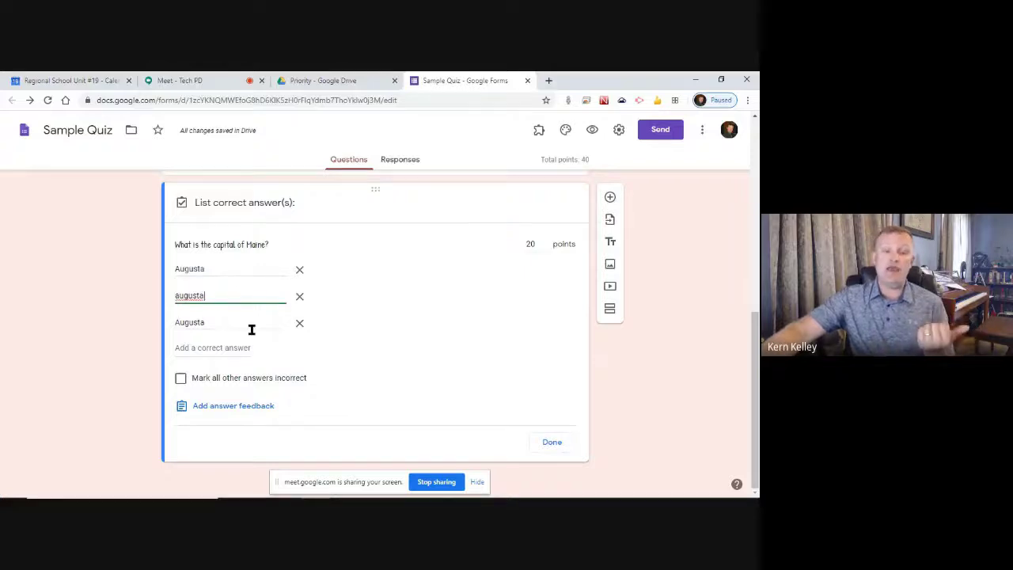
{"action": "double_click", "coordinate": [207, 325]}
{"action": "left_click", "coordinate": [230, 320]}
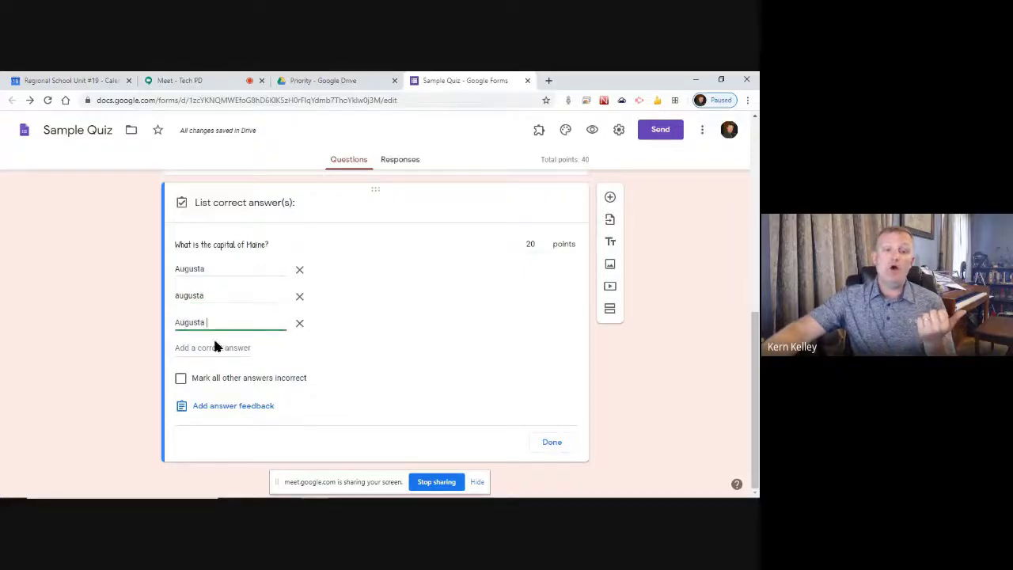
{"action": "left_click", "coordinate": [181, 378]}
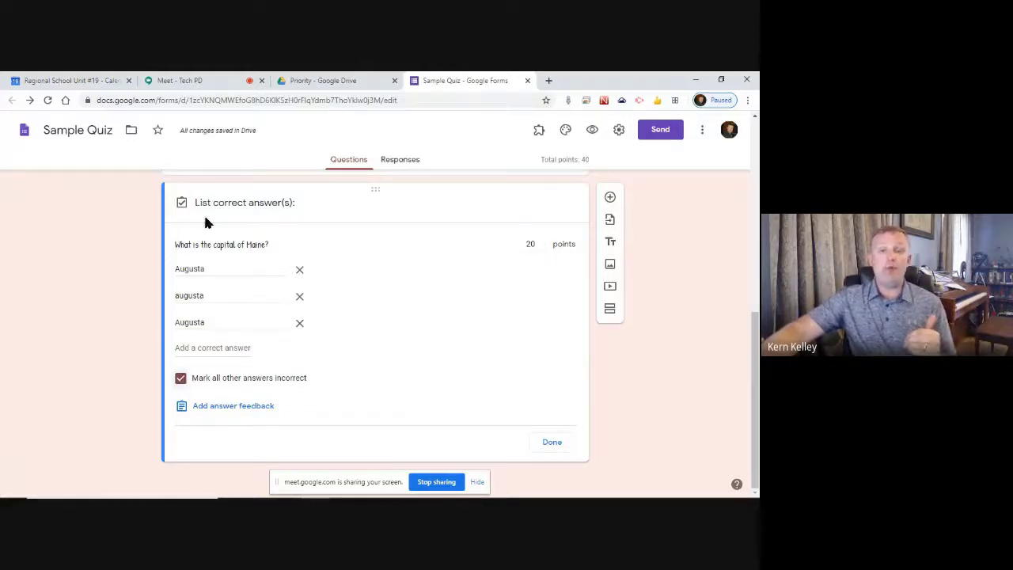
Add the answer feedback "Nice Job!" to the Maine capital question and save it.
{"action": "left_click", "coordinate": [238, 406]}
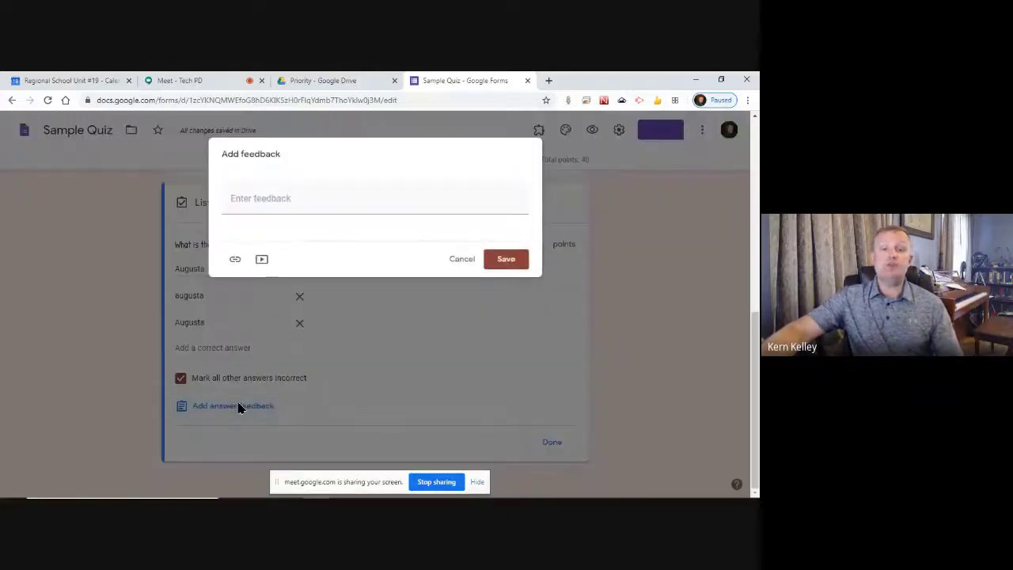
{"action": "left_click", "coordinate": [285, 200]}
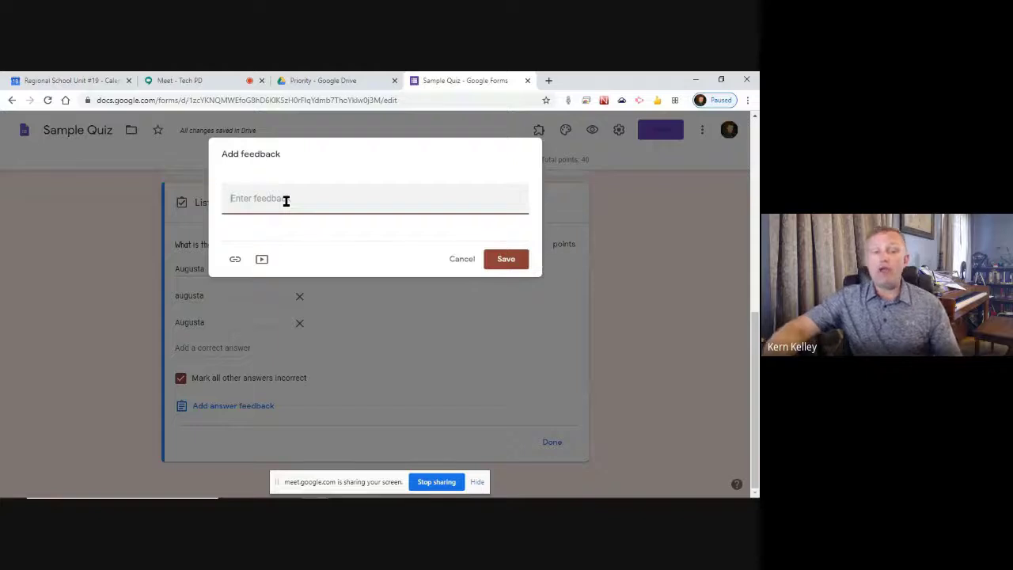
{"action": "type", "text": "Nice Job!"}
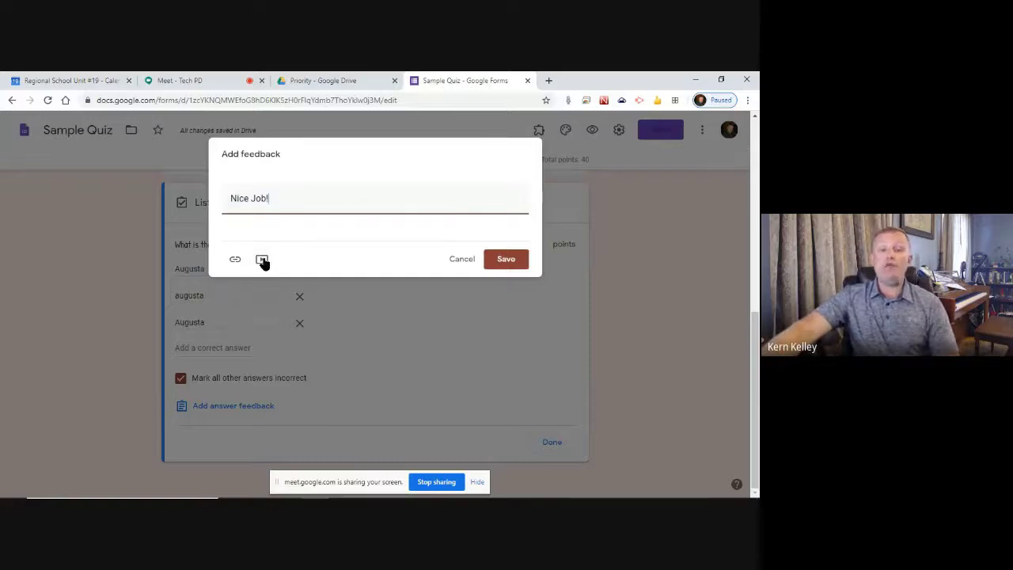
{"action": "left_click", "coordinate": [513, 259]}
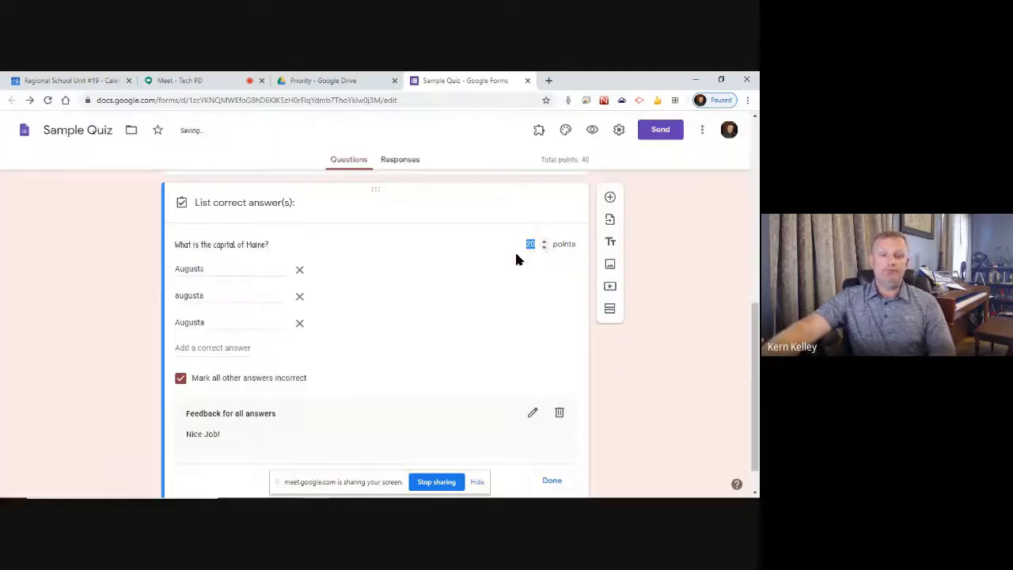
Finish the Maine capital question's answer key and make the question required.
{"action": "scroll", "coordinate": [268, 358], "scroll_direction": "down", "scroll_amount": 1}
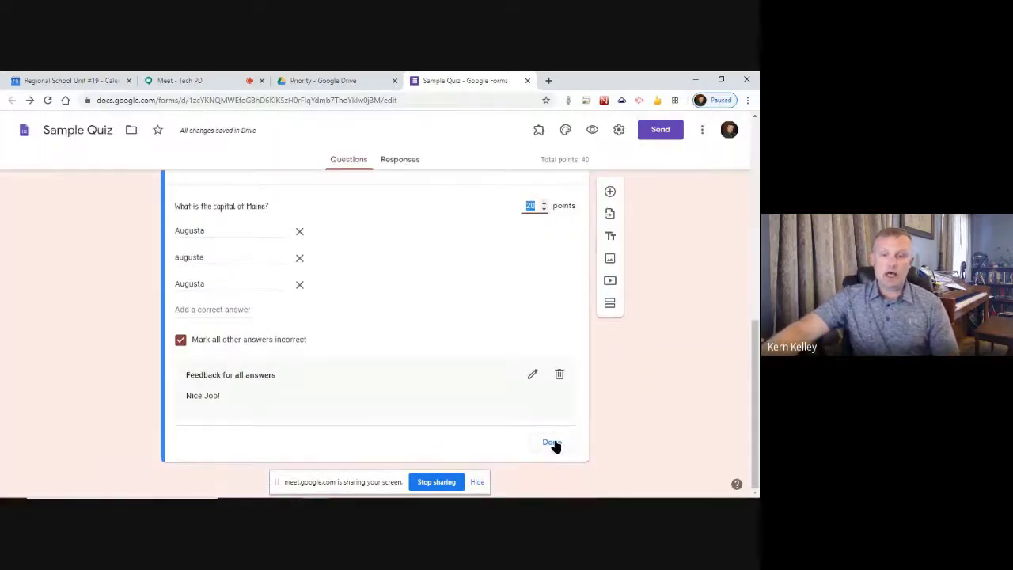
{"action": "left_click", "coordinate": [552, 443]}
{"action": "scroll", "coordinate": [379, 360], "scroll_direction": "up", "scroll_amount": 1}
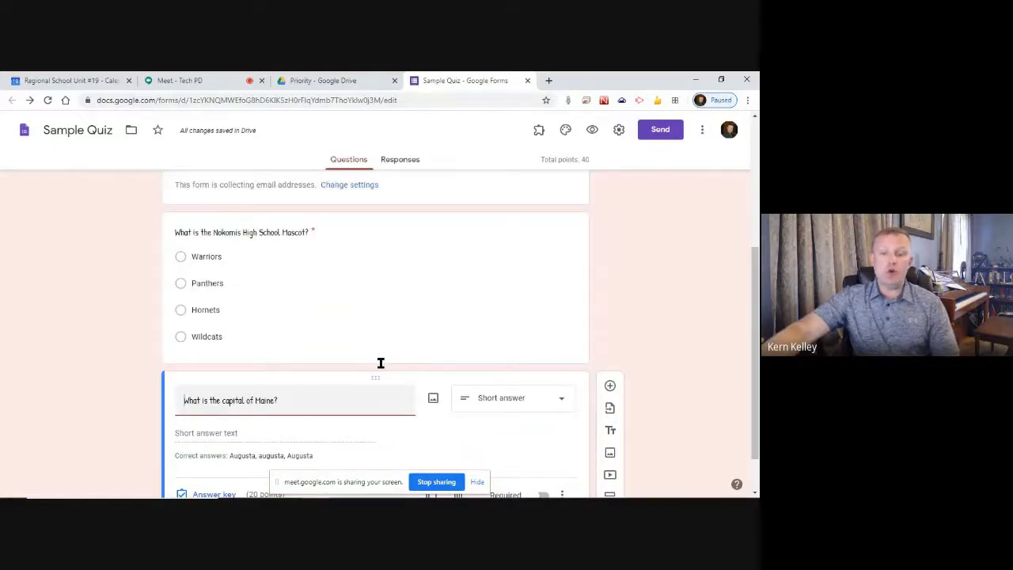
{"action": "scroll", "coordinate": [360, 353], "scroll_direction": "down", "scroll_amount": 1}
{"action": "left_click", "coordinate": [542, 443]}
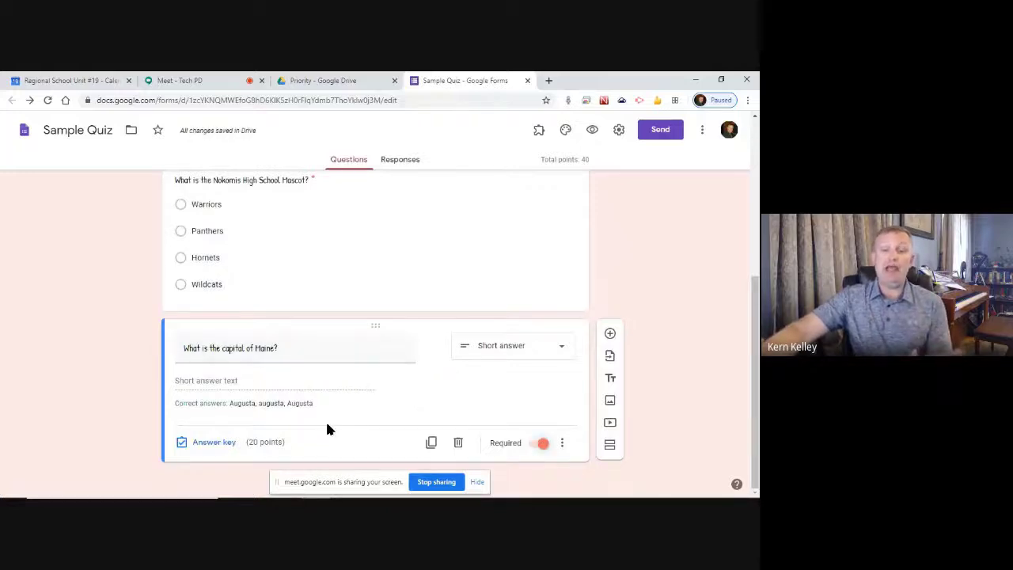
Add a third question to the quiz and set its type to Checkboxes.
{"action": "left_click", "coordinate": [611, 334]}
{"action": "left_click", "coordinate": [518, 337]}
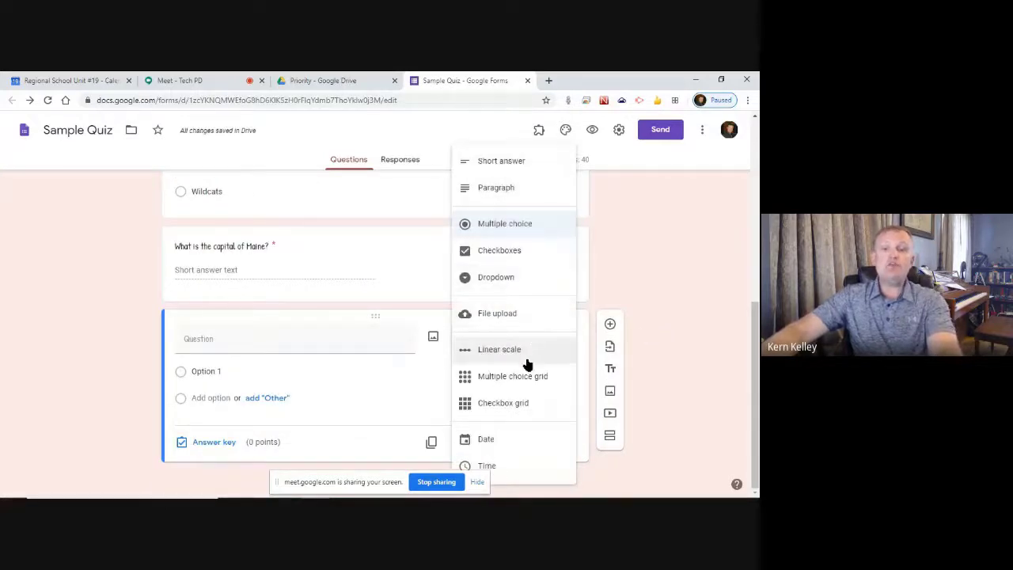
{"action": "left_click", "coordinate": [521, 252]}
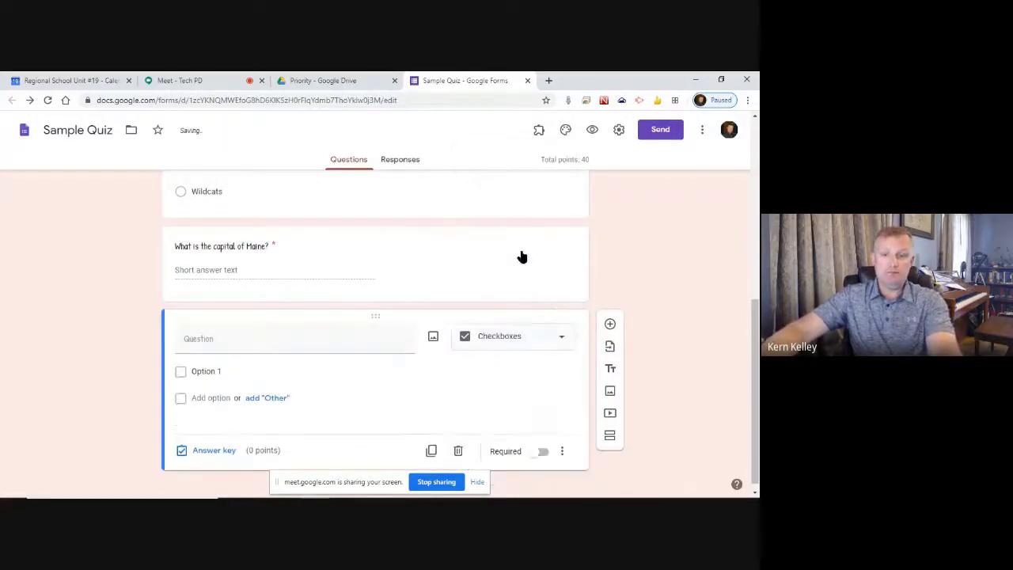
{"action": "left_click", "coordinate": [280, 337]}
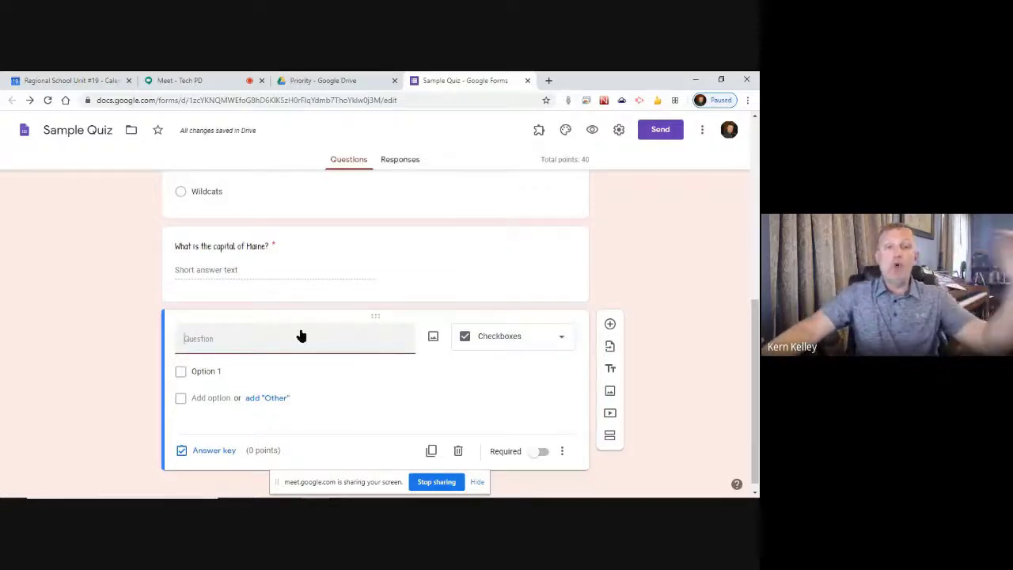
{"action": "scroll", "coordinate": [75, 389], "scroll_direction": "up", "scroll_amount": 2}
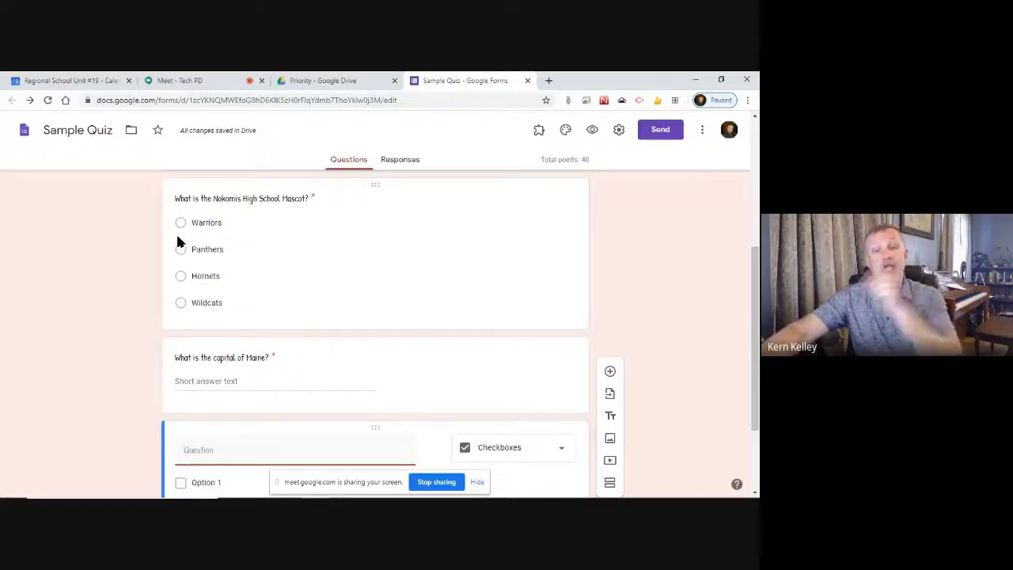
{"action": "scroll", "coordinate": [179, 240], "scroll_direction": "down", "scroll_amount": 2}
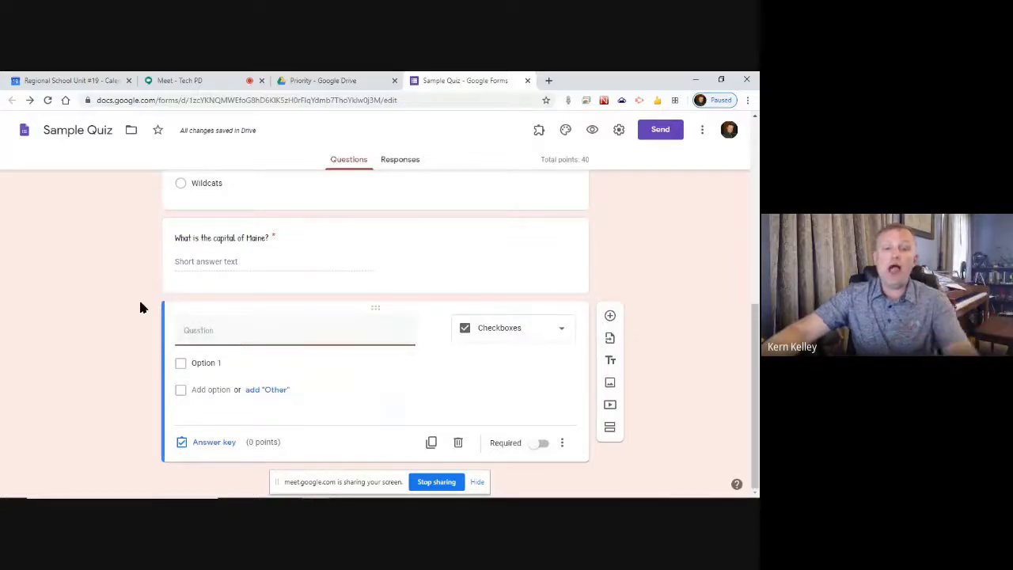
Enter "Which counties in Maine border Canada?" as the text of the checkbox question.
{"action": "type", "text": "Which "}
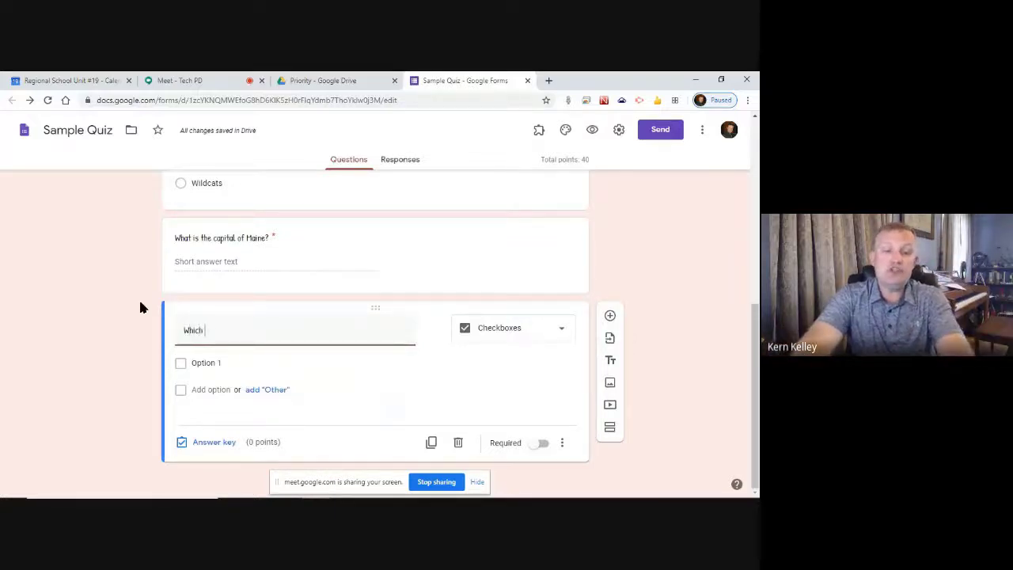
{"action": "type", "text": "counties in ma"}
{"action": "key", "text": "BackSpace"}
{"action": "key", "text": "BackSpace"}
{"action": "type", "text": "Maine border Canada?"}
Name the first option of the counties question "Arostook County".
{"action": "right_click", "coordinate": [197, 363]}
{"action": "left_click", "coordinate": [194, 365]}
{"action": "right_click", "coordinate": [197, 365]}
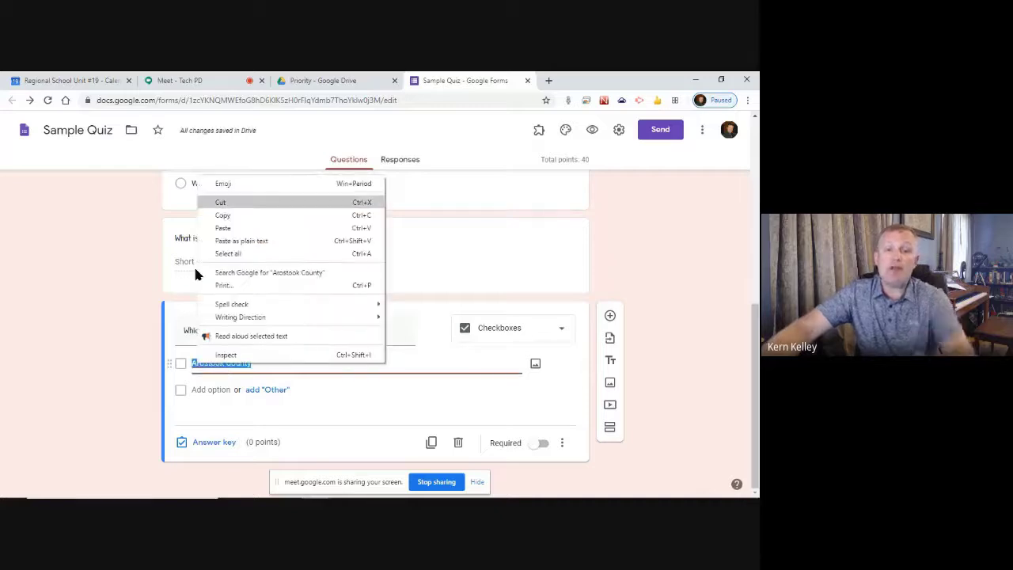
{"action": "left_click", "coordinate": [167, 351]}
{"action": "left_click", "coordinate": [221, 362]}
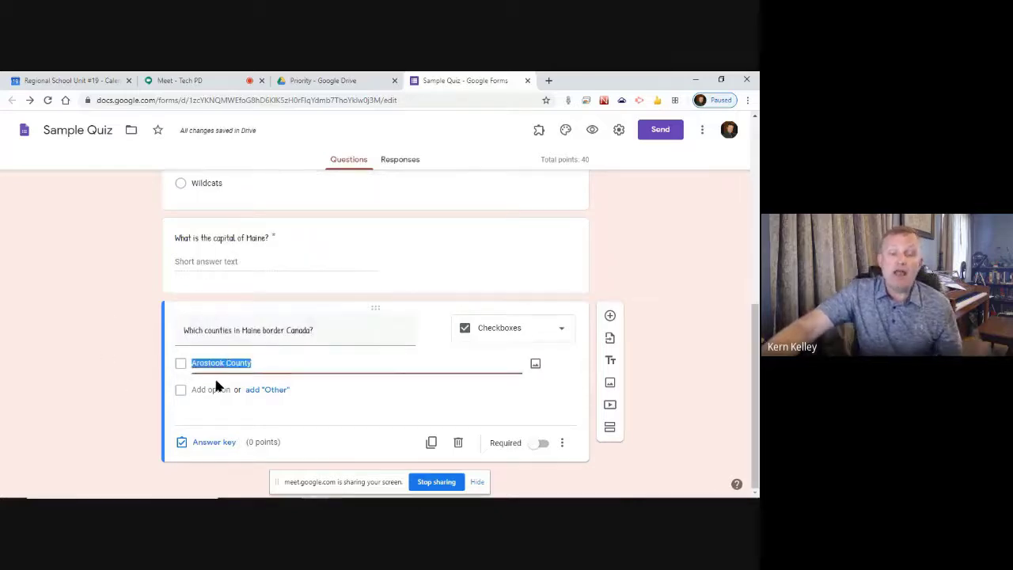
Add "Waldo" as the second option of the counties checkbox question and create a third placeholder option.
{"action": "left_click", "coordinate": [202, 389]}
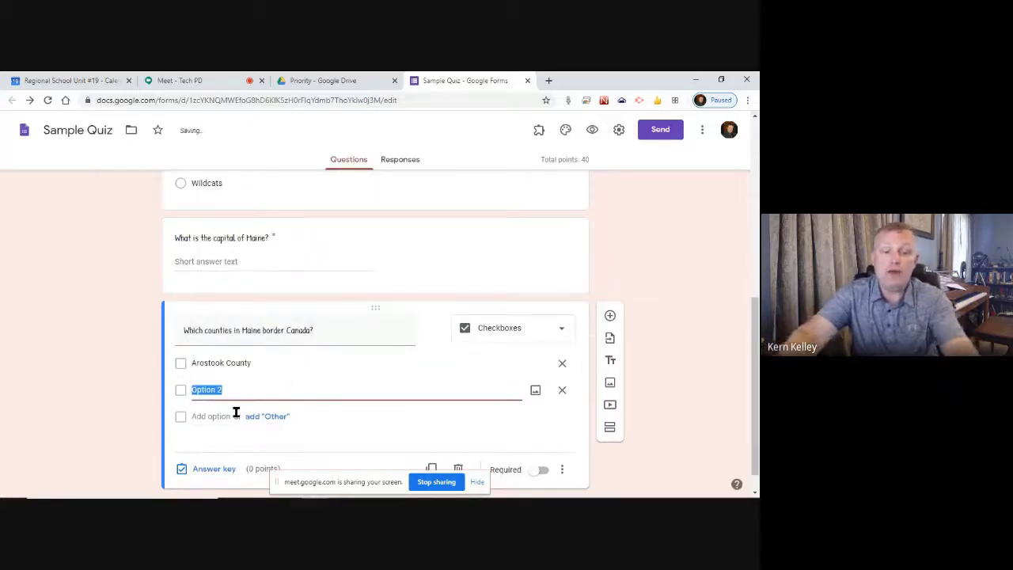
{"action": "type", "text": "Waldo"}
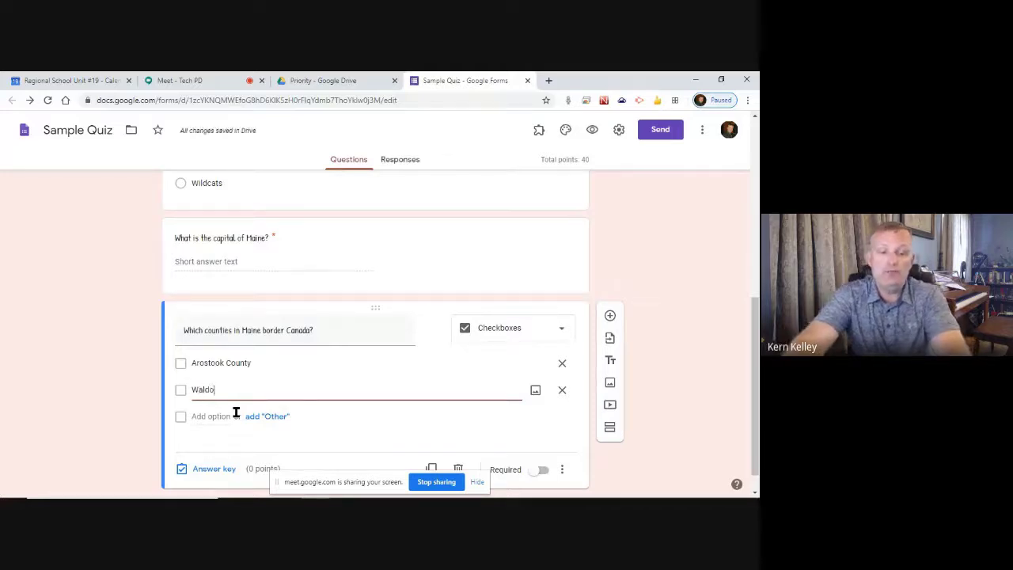
{"action": "left_click", "coordinate": [207, 421]}
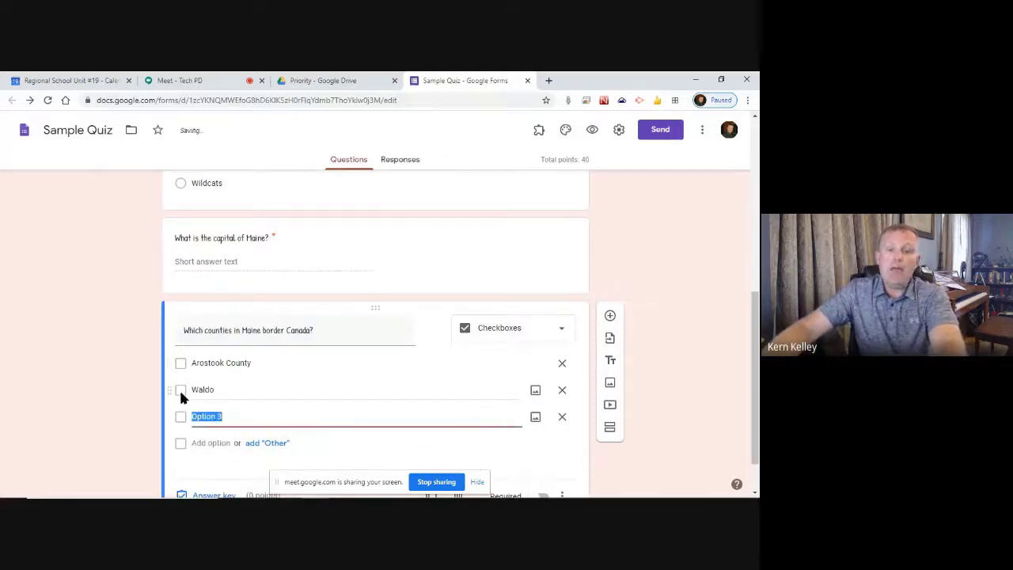
{"action": "left_click", "coordinate": [179, 388]}
{"action": "left_click", "coordinate": [181, 363]}
{"action": "left_click", "coordinate": [181, 389]}
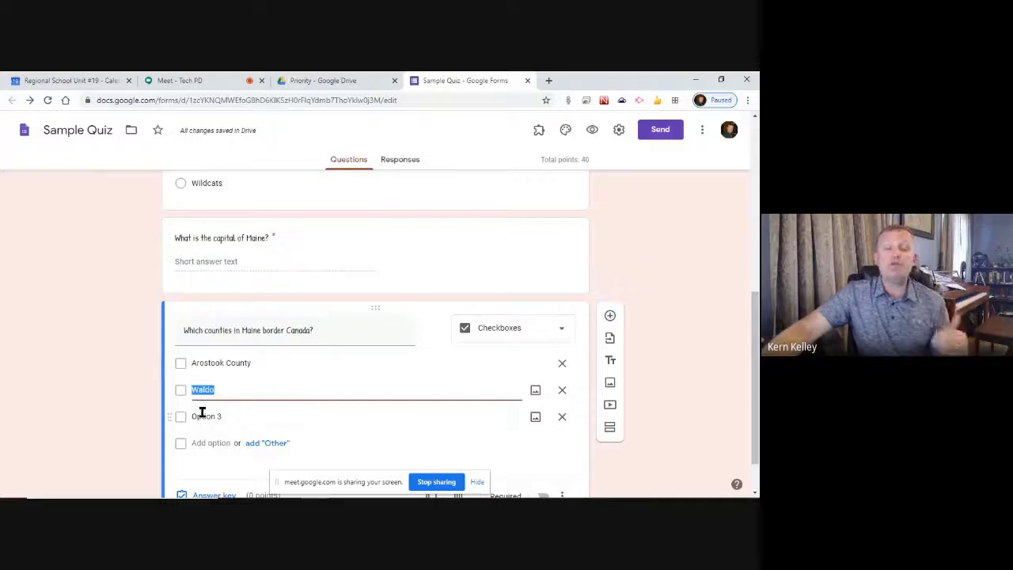
{"action": "scroll", "coordinate": [225, 376], "scroll_direction": "down", "scroll_amount": 2}
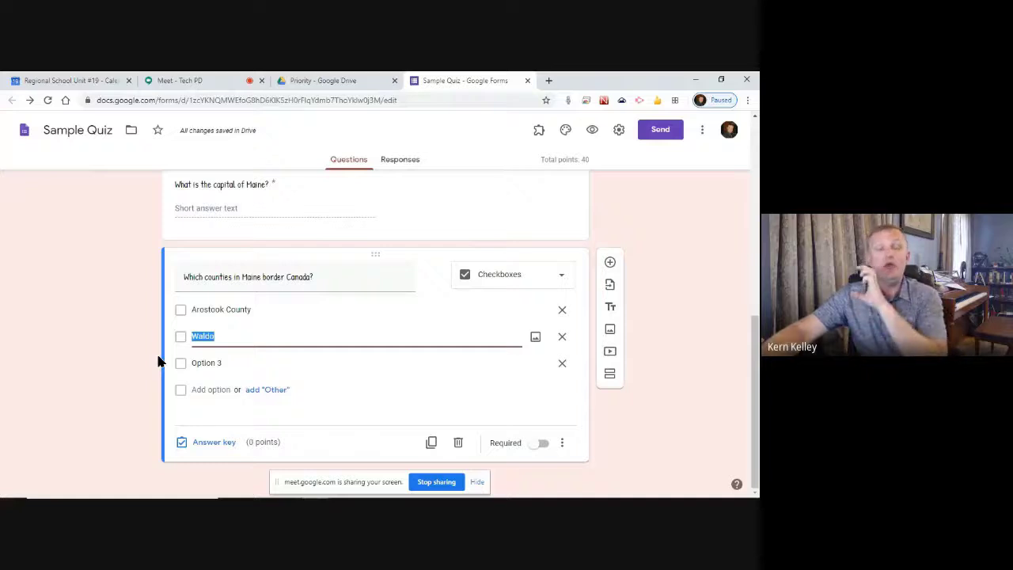
Import the "Counties of Maine" question from the existing Maine form into the quiz.
{"action": "left_click", "coordinate": [610, 286]}
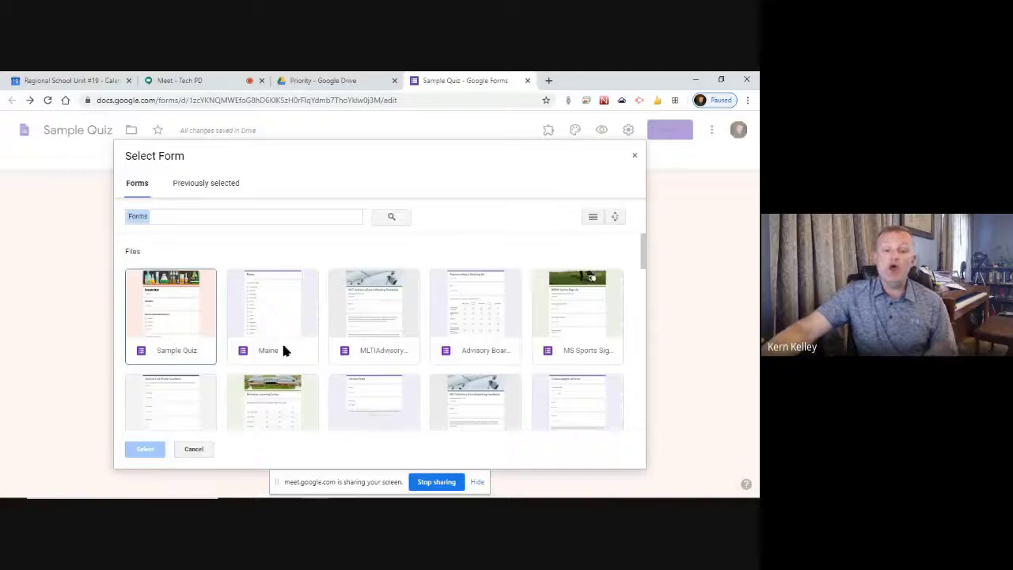
{"action": "left_click", "coordinate": [274, 314]}
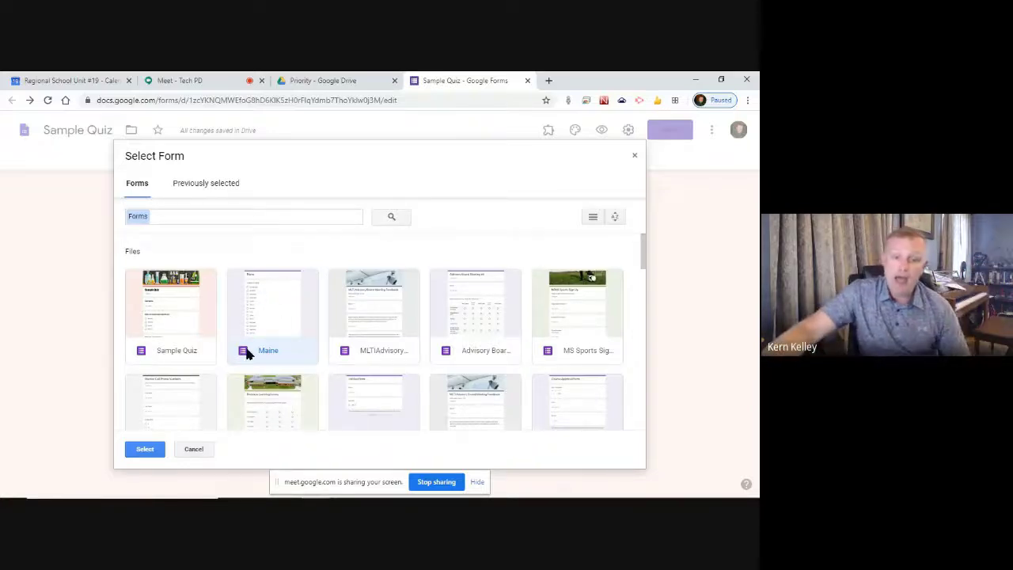
{"action": "left_click", "coordinate": [145, 450]}
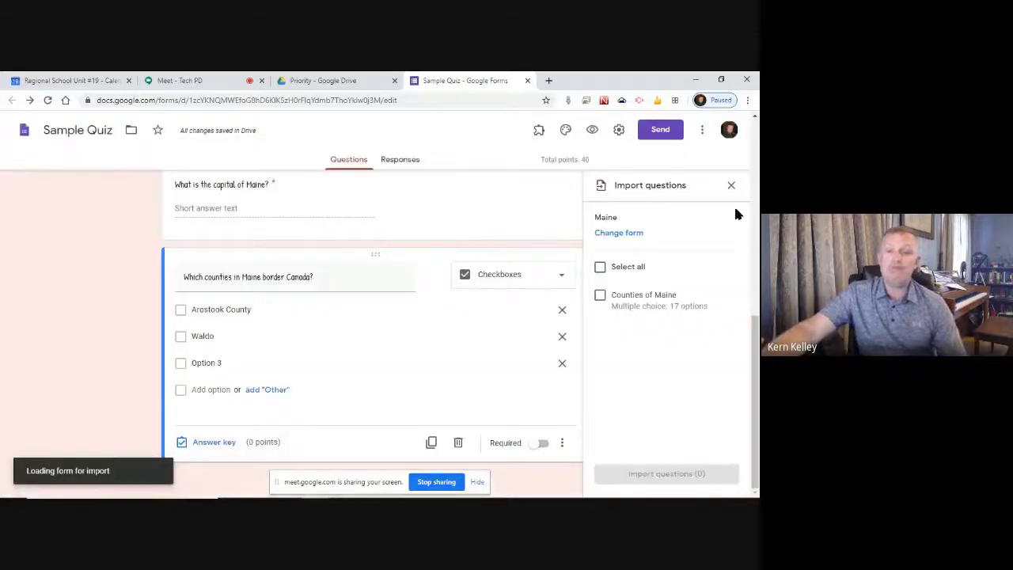
{"action": "left_click", "coordinate": [601, 296]}
{"action": "left_click", "coordinate": [673, 474]}
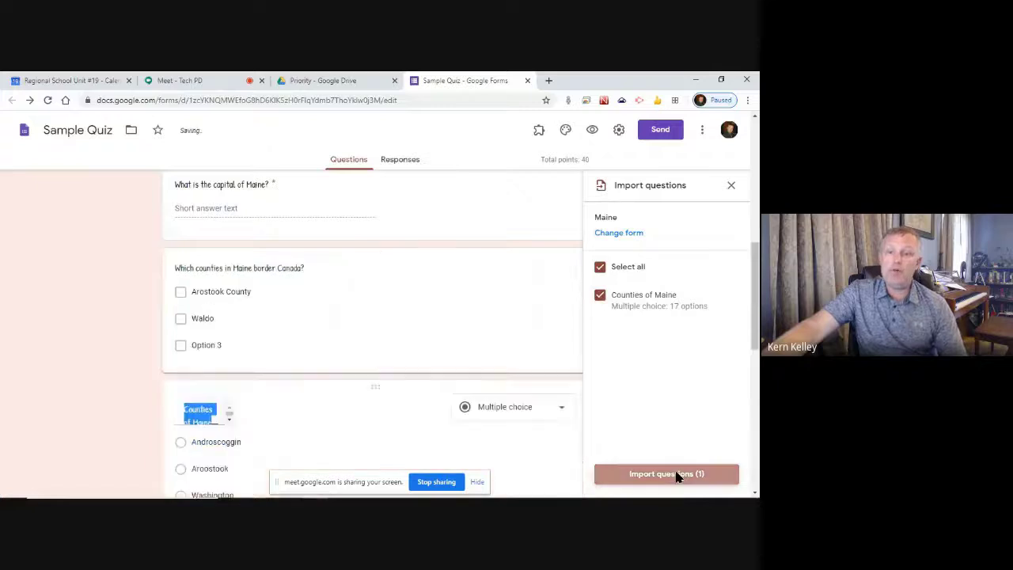
Delete the hand-made "Which counties in Maine border Canada?" checkbox question.
{"action": "scroll", "coordinate": [372, 337], "scroll_direction": "down", "scroll_amount": 4}
{"action": "scroll", "coordinate": [436, 342], "scroll_direction": "down", "scroll_amount": 3}
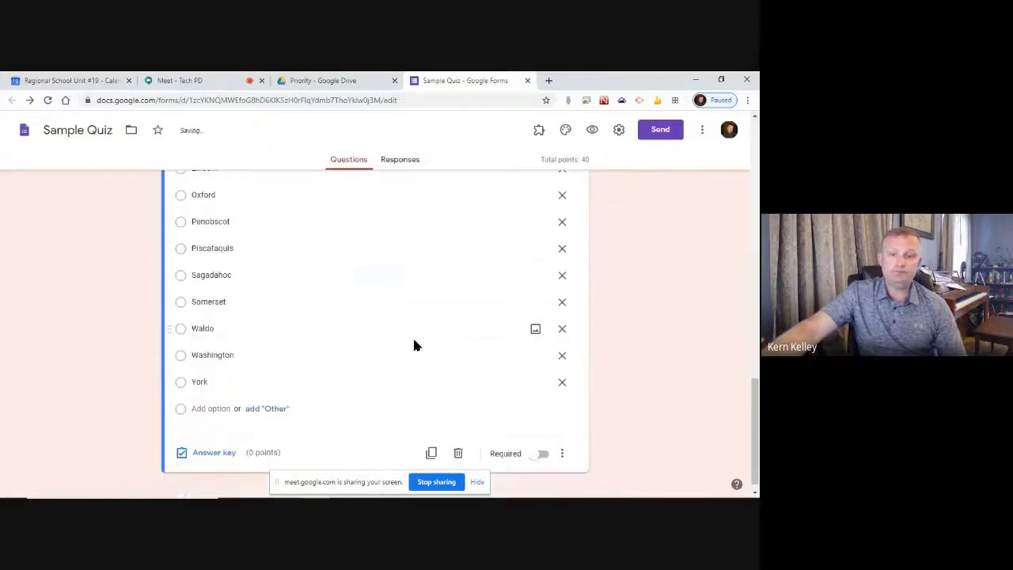
{"action": "scroll", "coordinate": [334, 356], "scroll_direction": "up", "scroll_amount": 2}
{"action": "scroll", "coordinate": [334, 355], "scroll_direction": "up", "scroll_amount": 3}
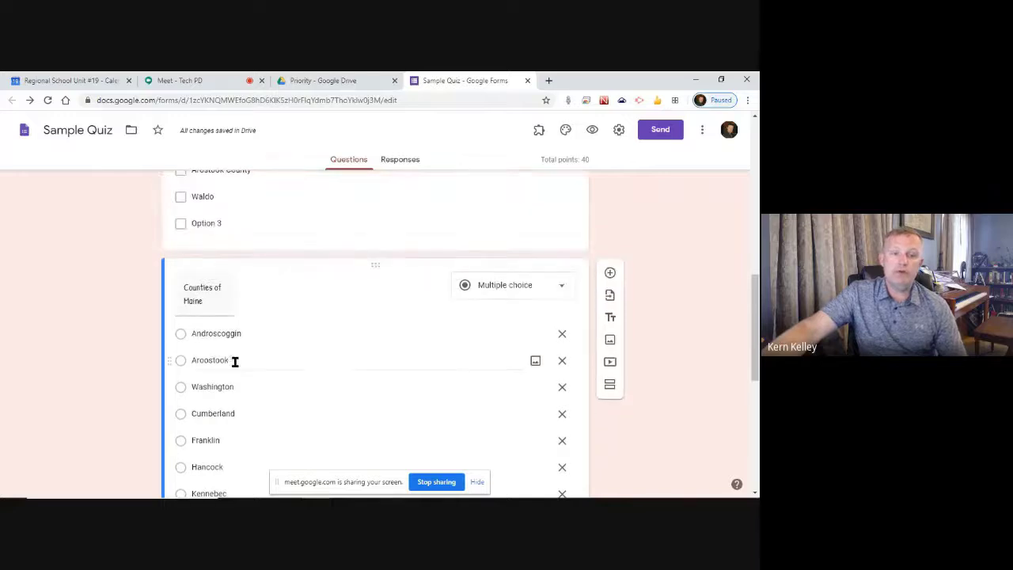
{"action": "left_click", "coordinate": [340, 307]}
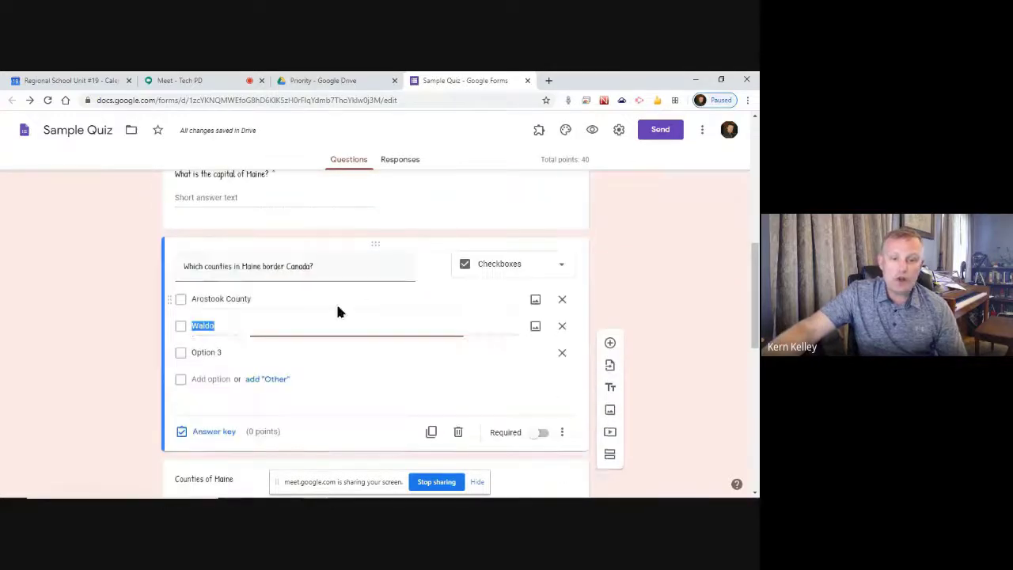
{"action": "left_click", "coordinate": [458, 433]}
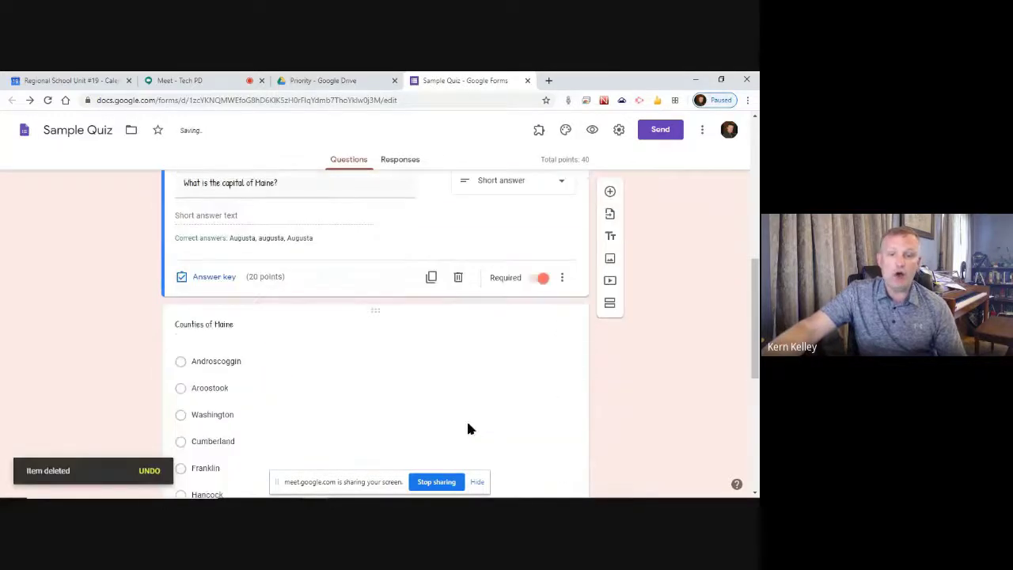
Change the imported "Counties of Maine" question's type from multiple choice to Checkboxes.
{"action": "left_click", "coordinate": [368, 359]}
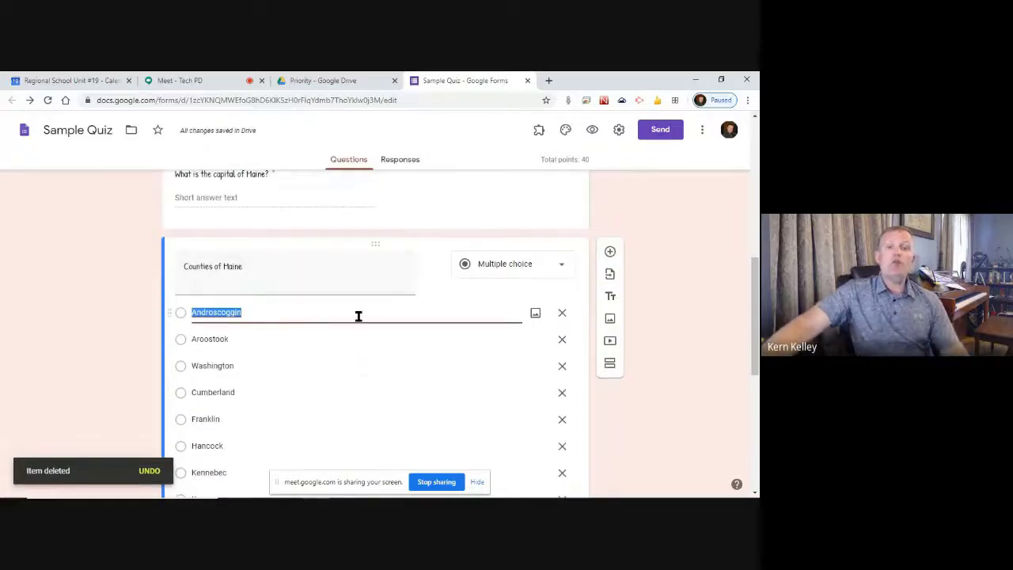
{"action": "left_click", "coordinate": [518, 269]}
{"action": "left_click", "coordinate": [499, 252]}
Reword the imported question's text to "Which Counties of Maine border Canada?".
{"action": "left_click", "coordinate": [278, 277]}
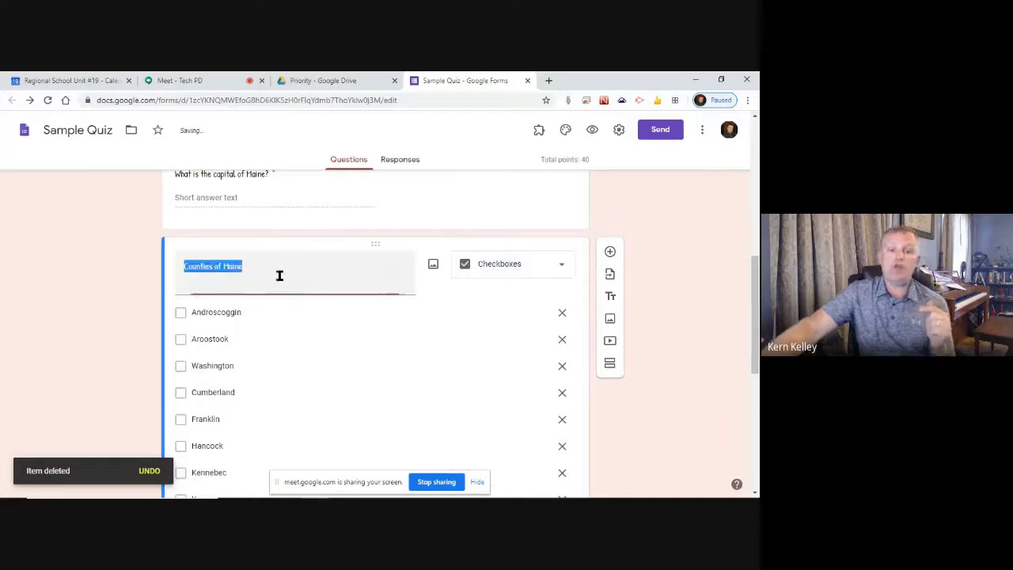
{"action": "key", "text": "Home"}
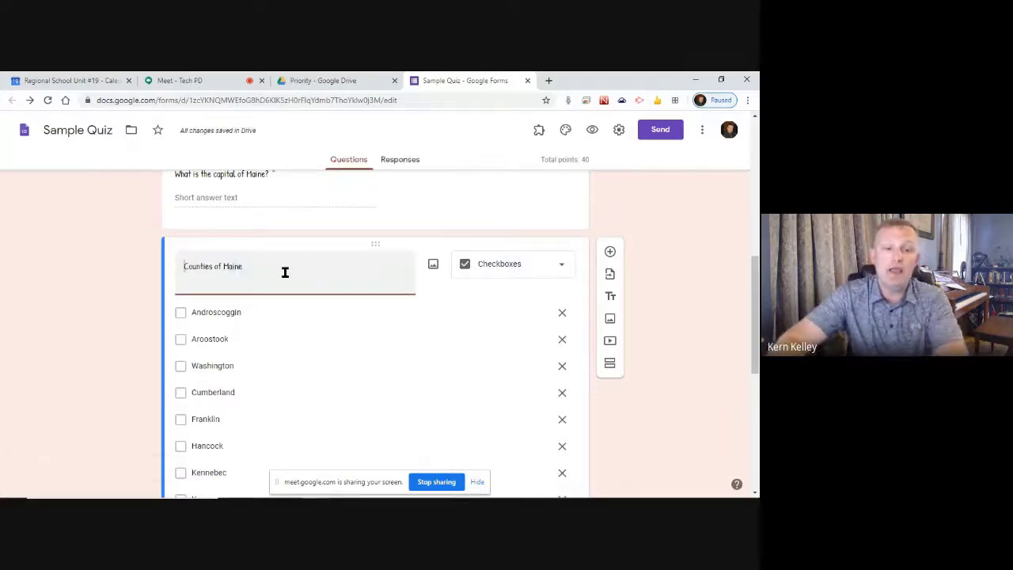
{"action": "type", "text": "Which "}
{"action": "type", "text": " border Canada?"}
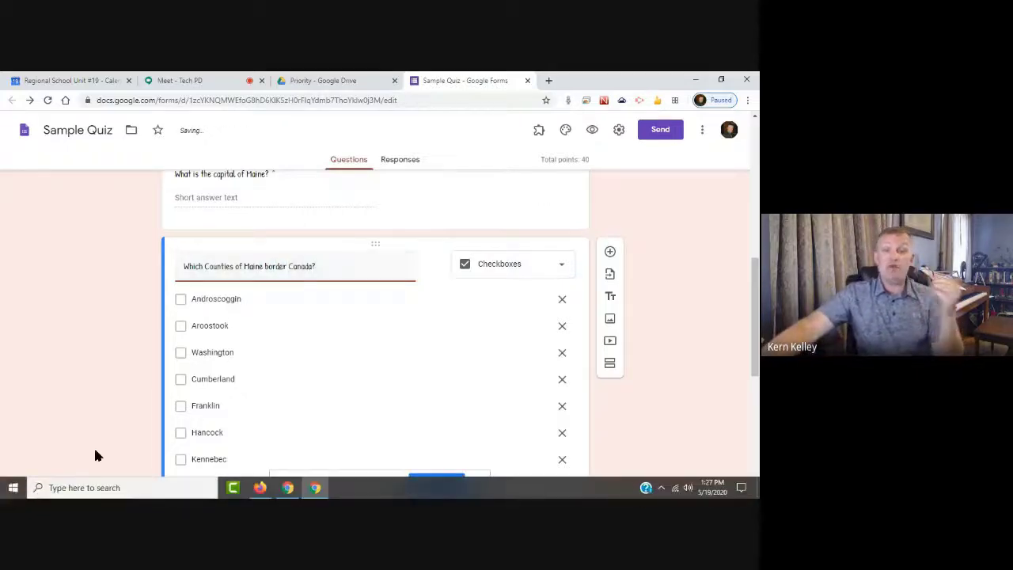
In the counties question's answer key, mark Aroostook, the Washington option below Waldo, Somerset, Franklin and Oxford as correct.
{"action": "scroll", "coordinate": [106, 277], "scroll_direction": "down", "scroll_amount": 2}
{"action": "scroll", "coordinate": [111, 277], "scroll_direction": "up", "scroll_amount": 1}
{"action": "scroll", "coordinate": [114, 279], "scroll_direction": "up", "scroll_amount": 1}
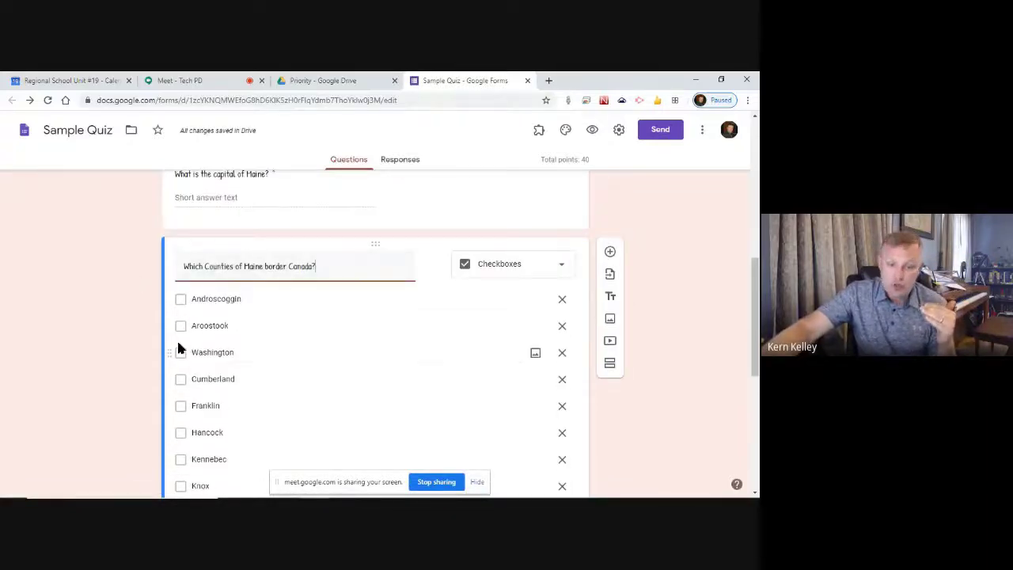
{"action": "scroll", "coordinate": [115, 349], "scroll_direction": "down", "scroll_amount": 5}
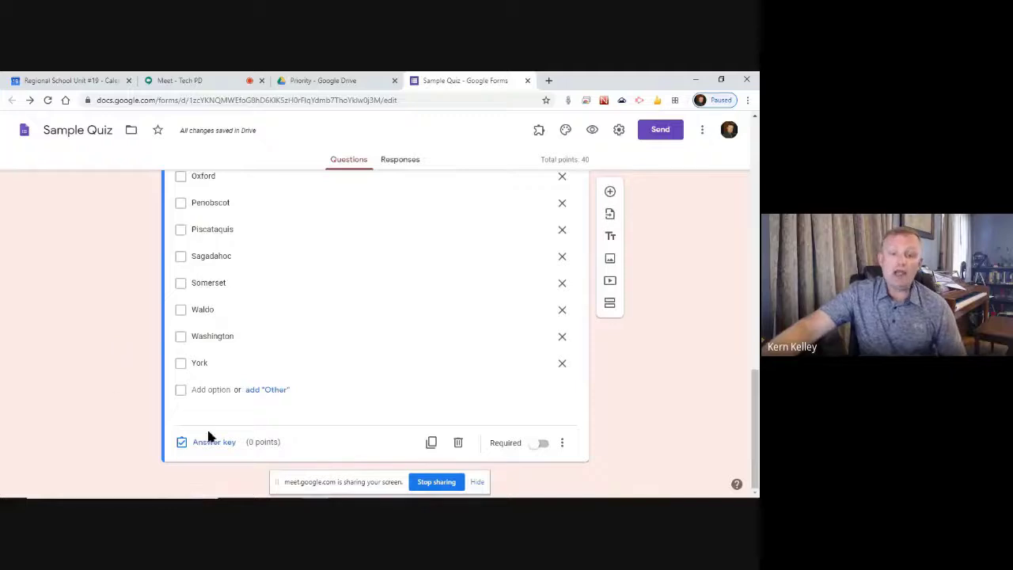
{"action": "left_click", "coordinate": [213, 443]}
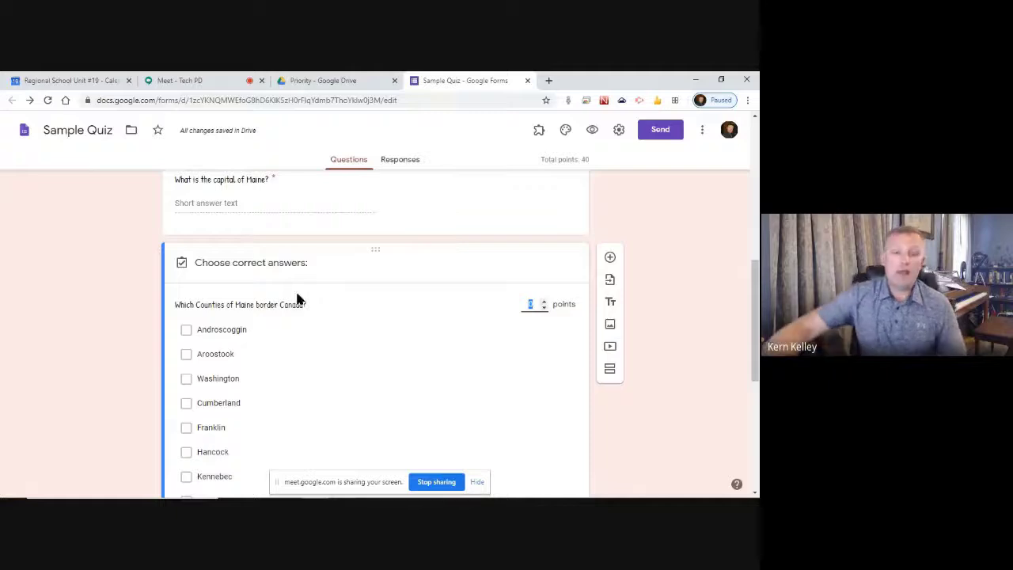
{"action": "left_click", "coordinate": [186, 355]}
{"action": "scroll", "coordinate": [130, 311], "scroll_direction": "down", "scroll_amount": 4}
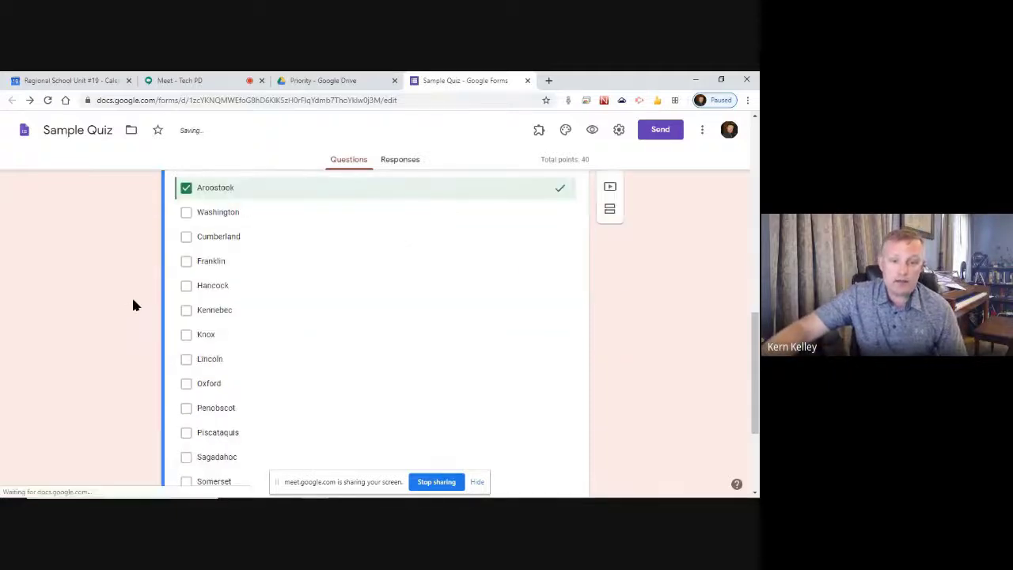
{"action": "scroll", "coordinate": [185, 379], "scroll_direction": "down", "scroll_amount": 3}
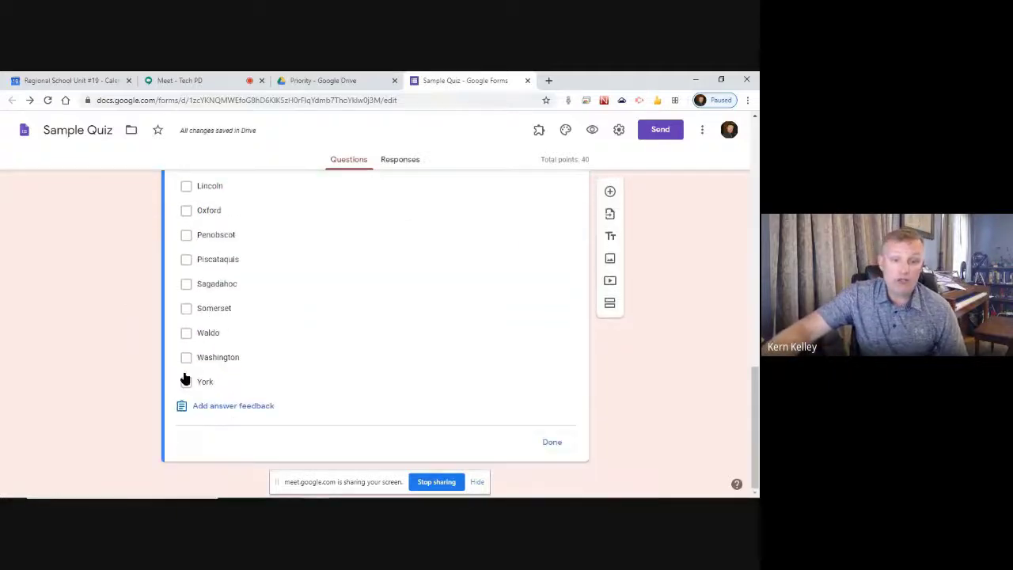
{"action": "left_click", "coordinate": [186, 358]}
{"action": "scroll", "coordinate": [332, 316], "scroll_direction": "up", "scroll_amount": 2}
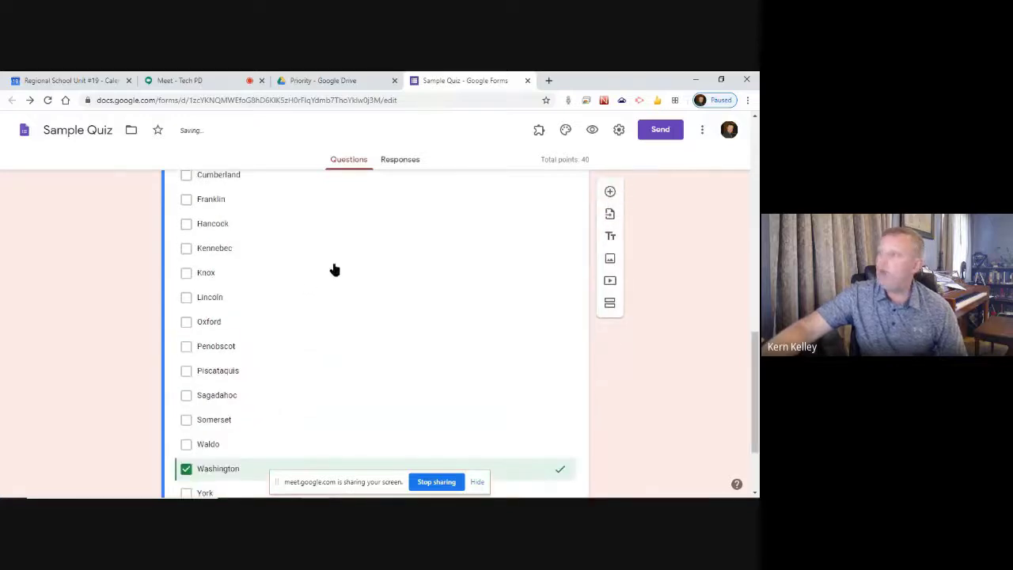
{"action": "left_click", "coordinate": [186, 422]}
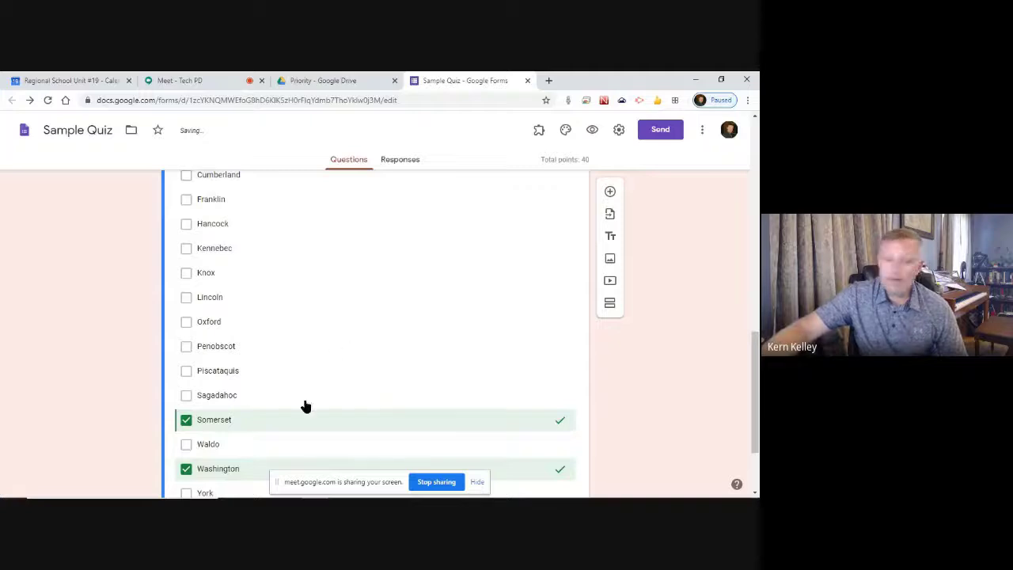
{"action": "left_click", "coordinate": [185, 202]}
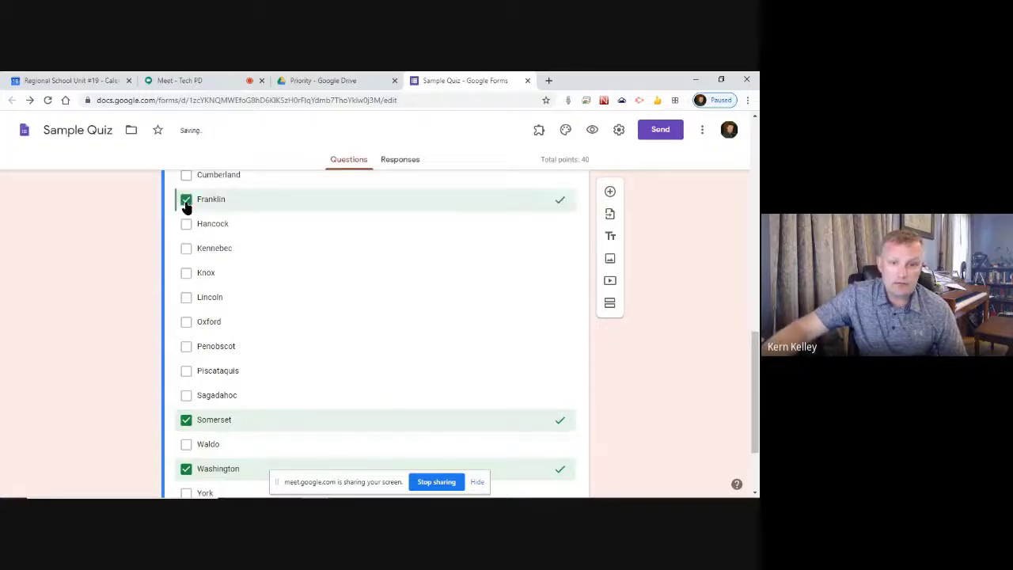
{"action": "scroll", "coordinate": [349, 337], "scroll_direction": "up", "scroll_amount": 1}
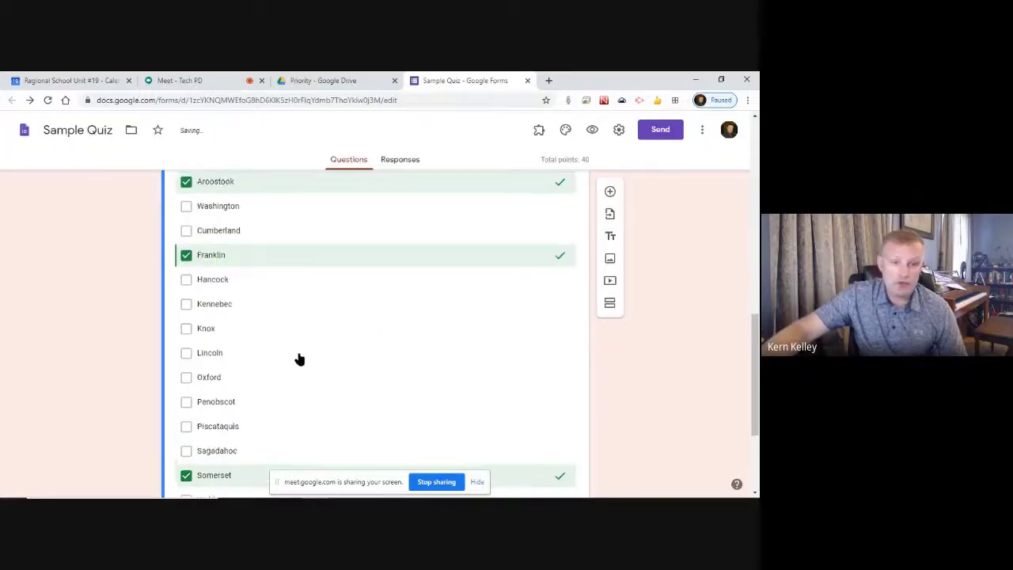
{"action": "left_click", "coordinate": [185, 378]}
Set the counties question's value to 20 points in its answer key.
{"action": "scroll", "coordinate": [499, 265], "scroll_direction": "up", "scroll_amount": 3}
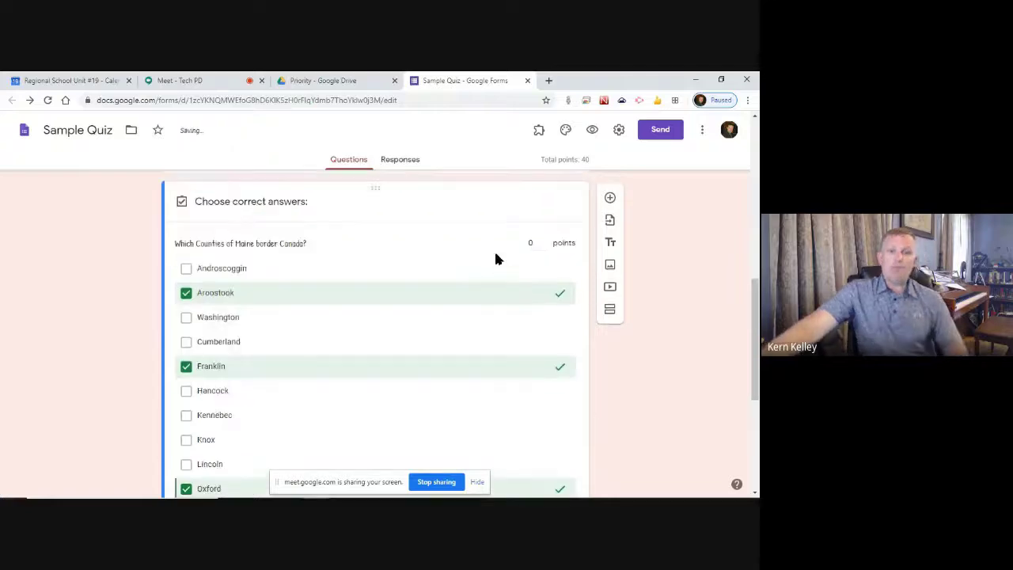
{"action": "scroll", "coordinate": [117, 335], "scroll_direction": "down", "scroll_amount": 2}
{"action": "scroll", "coordinate": [117, 335], "scroll_direction": "down", "scroll_amount": 3}
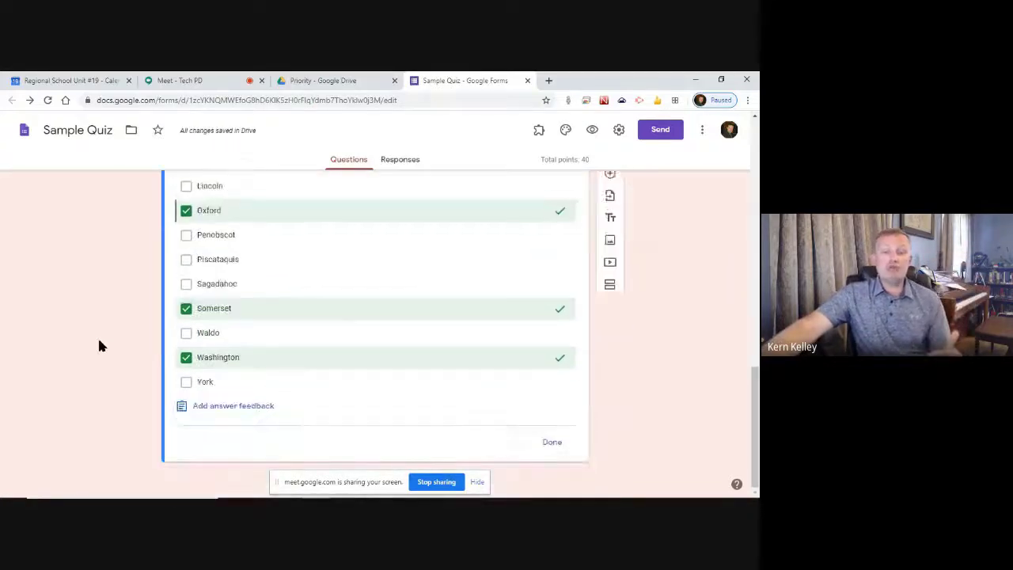
{"action": "scroll", "coordinate": [181, 412], "scroll_direction": "up", "scroll_amount": 1}
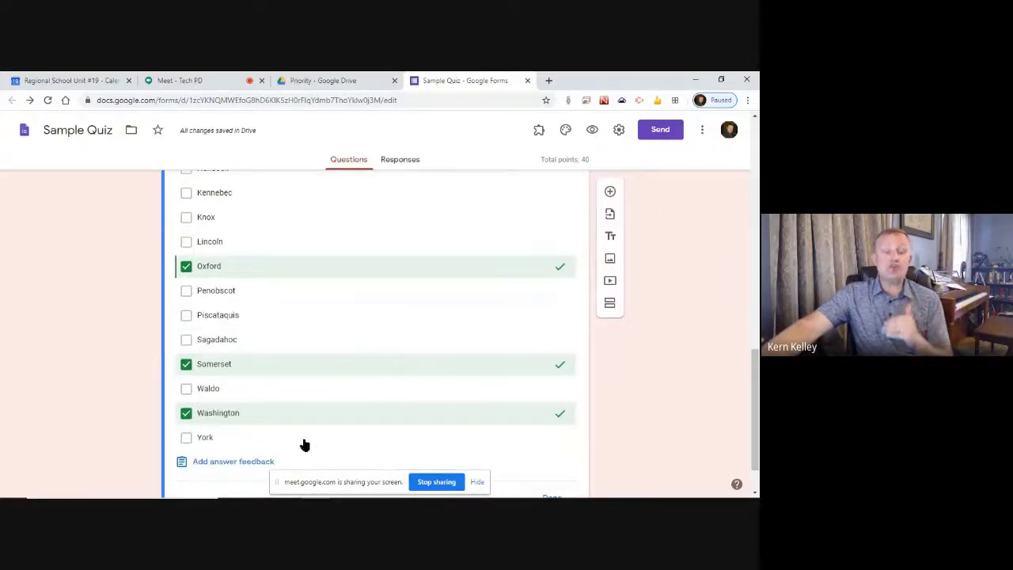
{"action": "scroll", "coordinate": [411, 265], "scroll_direction": "up", "scroll_amount": 2}
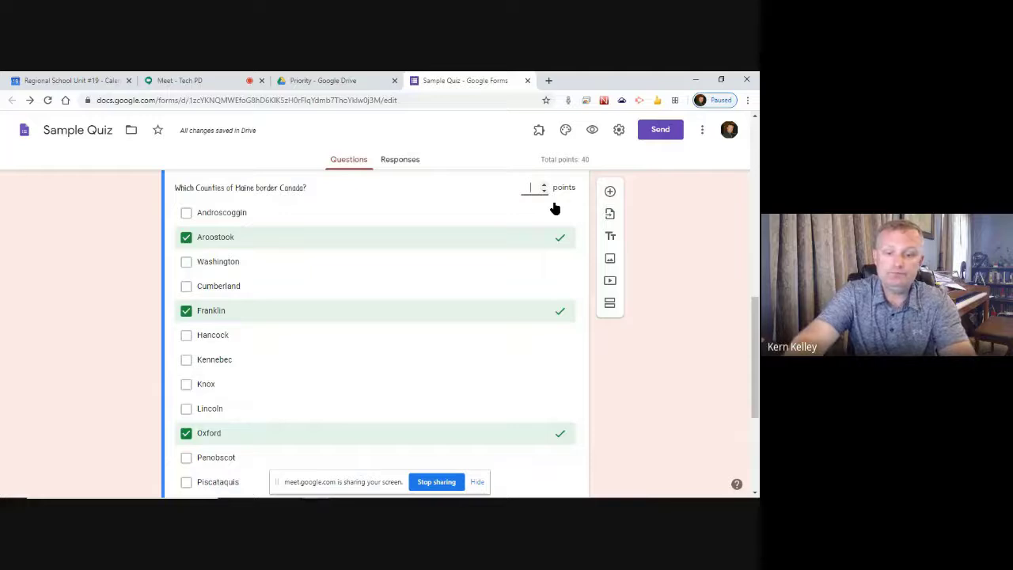
{"action": "left_click", "coordinate": [70, 261]}
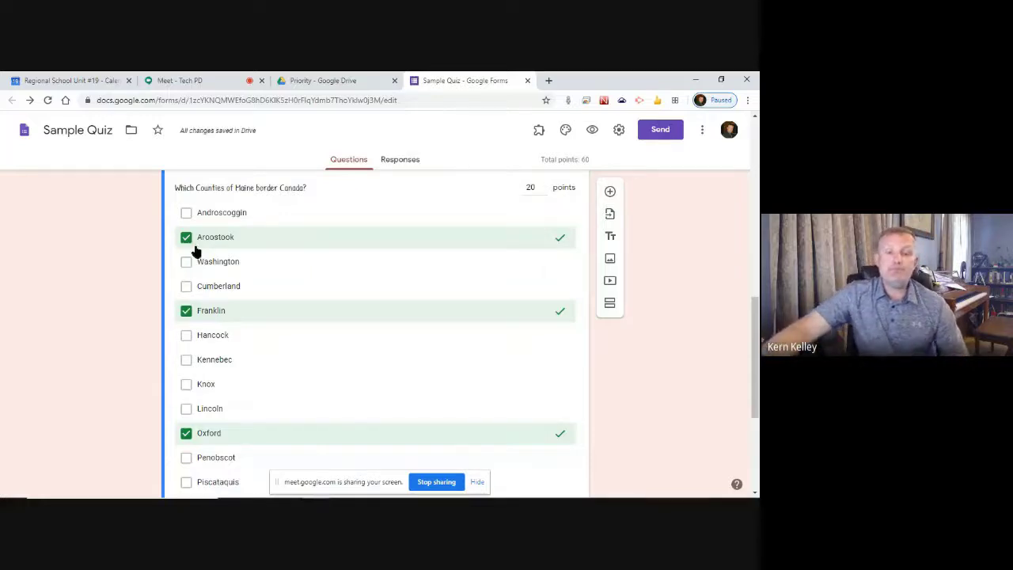
Review the marked counties and finish the question's answer key.
{"action": "scroll", "coordinate": [341, 219], "scroll_direction": "down", "scroll_amount": 3}
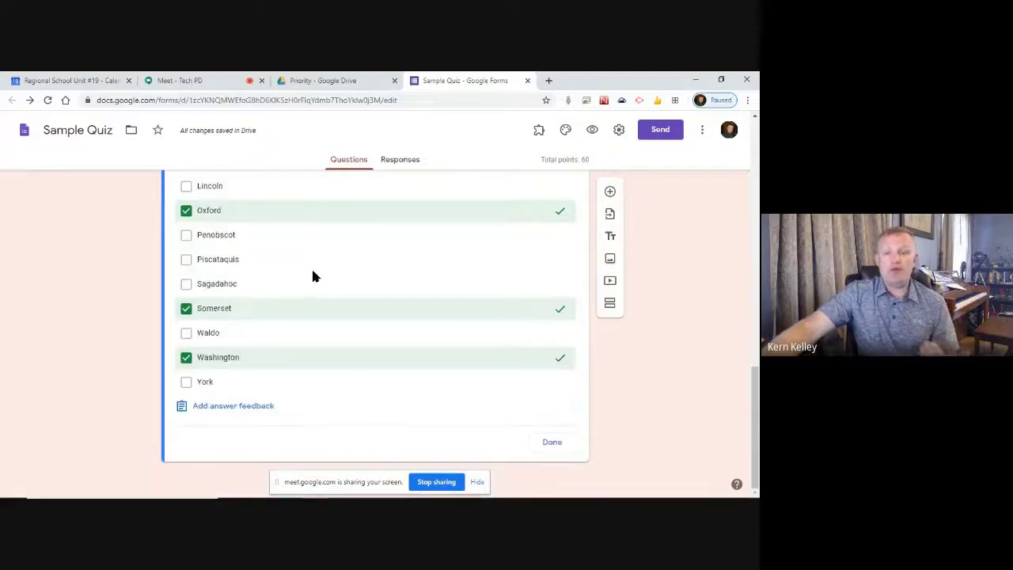
{"action": "scroll", "coordinate": [312, 276], "scroll_direction": "up", "scroll_amount": 3}
{"action": "scroll", "coordinate": [315, 277], "scroll_direction": "up", "scroll_amount": 2}
{"action": "scroll", "coordinate": [289, 408], "scroll_direction": "down", "scroll_amount": 3}
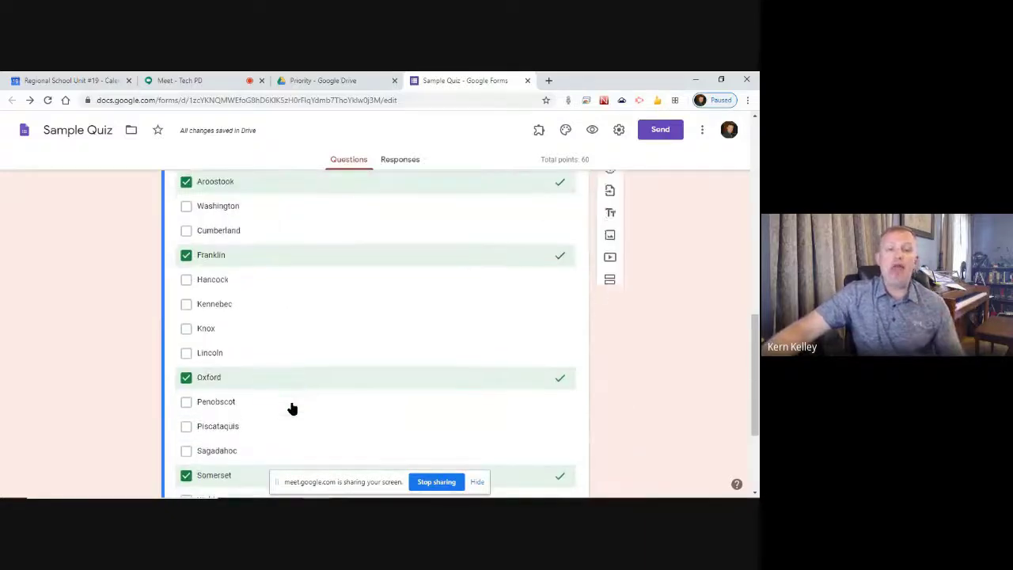
{"action": "scroll", "coordinate": [249, 450], "scroll_direction": "down", "scroll_amount": 3}
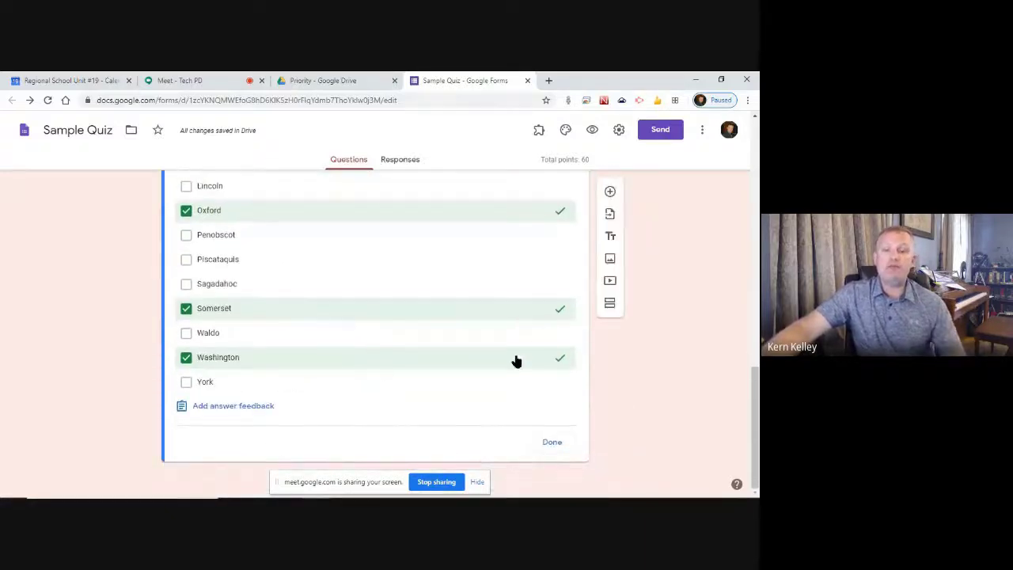
{"action": "left_click", "coordinate": [553, 444]}
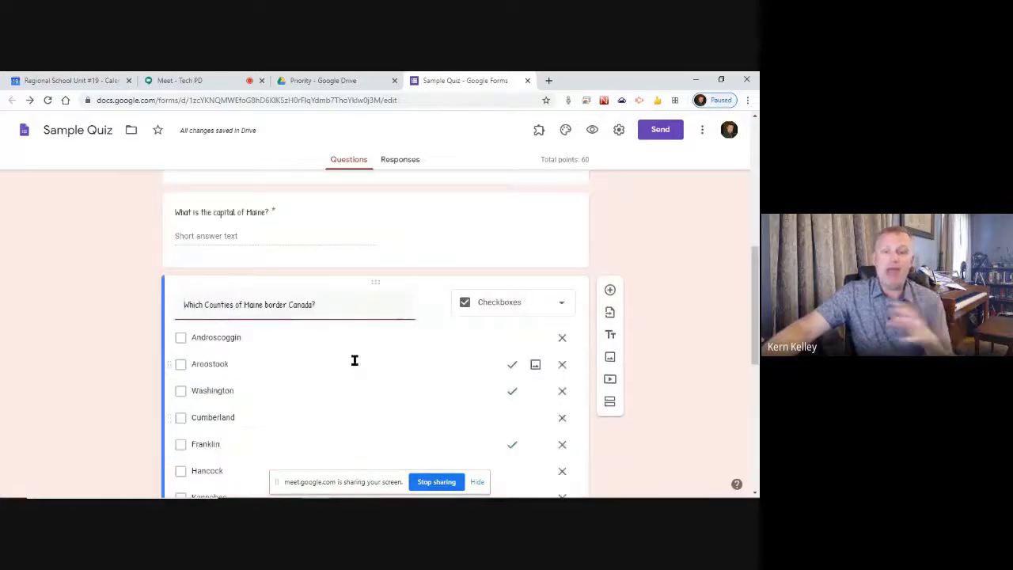
Make the Maine counties checkbox question required.
{"action": "scroll", "coordinate": [353, 361], "scroll_direction": "down", "scroll_amount": 3}
{"action": "scroll", "coordinate": [354, 364], "scroll_direction": "down", "scroll_amount": 2}
{"action": "scroll", "coordinate": [354, 366], "scroll_direction": "up", "scroll_amount": 6}
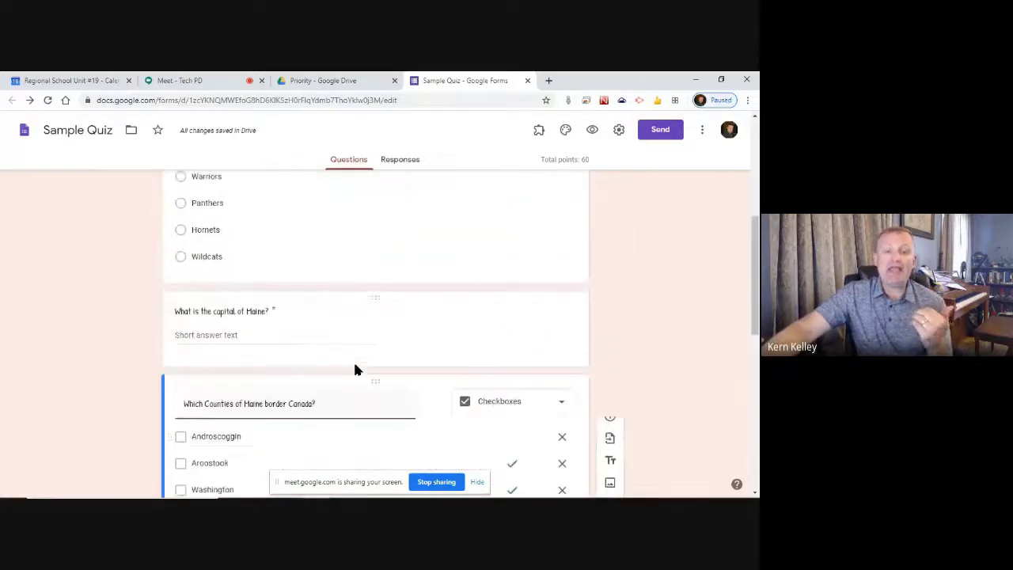
{"action": "scroll", "coordinate": [355, 366], "scroll_direction": "down", "scroll_amount": 6}
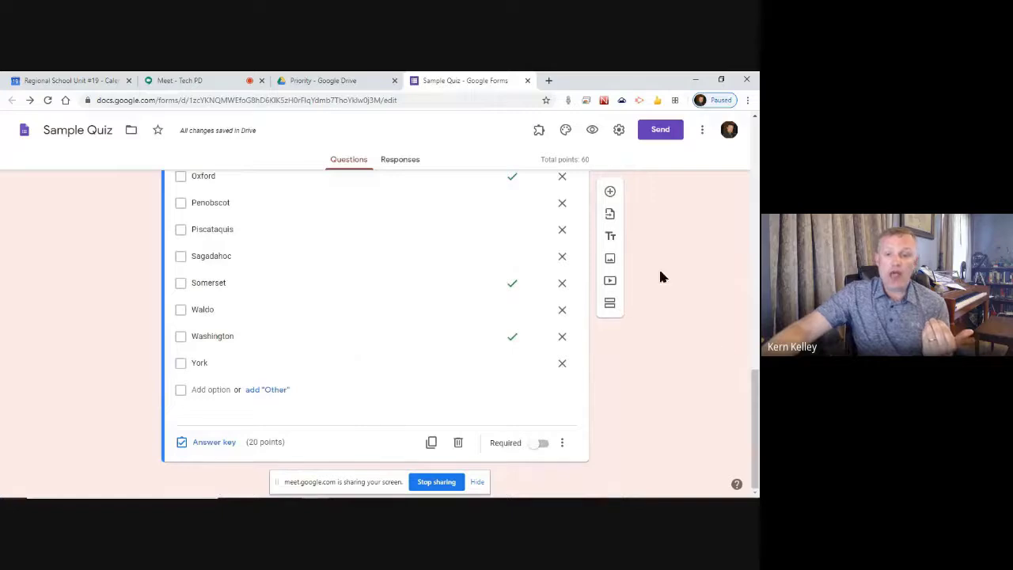
{"action": "left_click", "coordinate": [541, 444]}
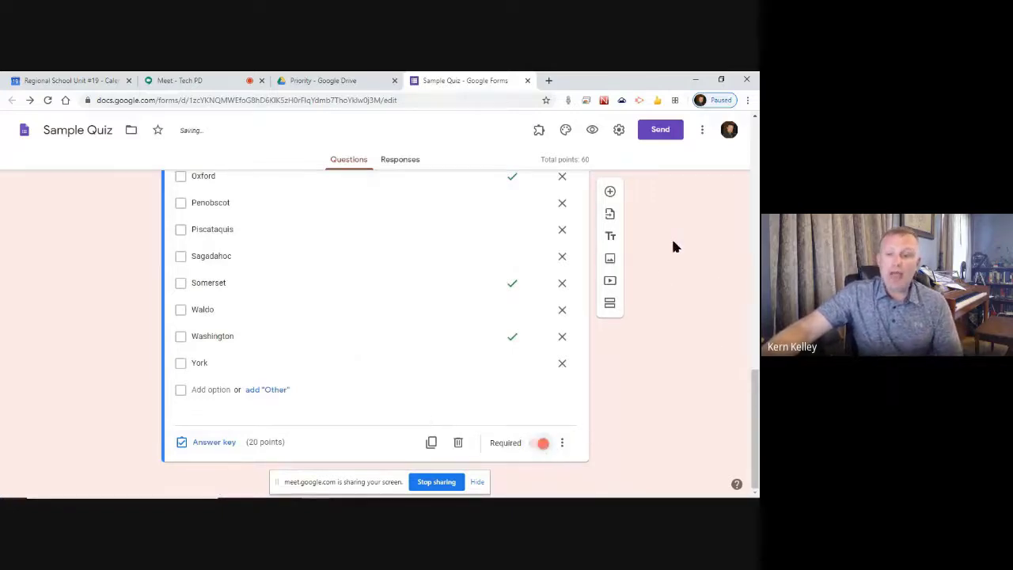
Search Google images for "countes of maine" and insert the first county map result below the counties question.
{"action": "left_click", "coordinate": [611, 259]}
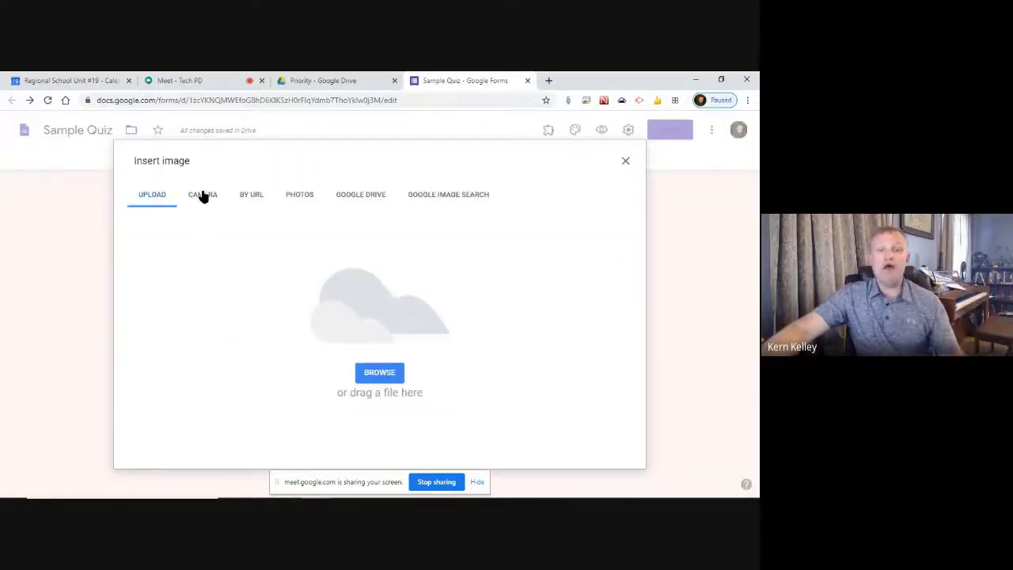
{"action": "left_click", "coordinate": [252, 195]}
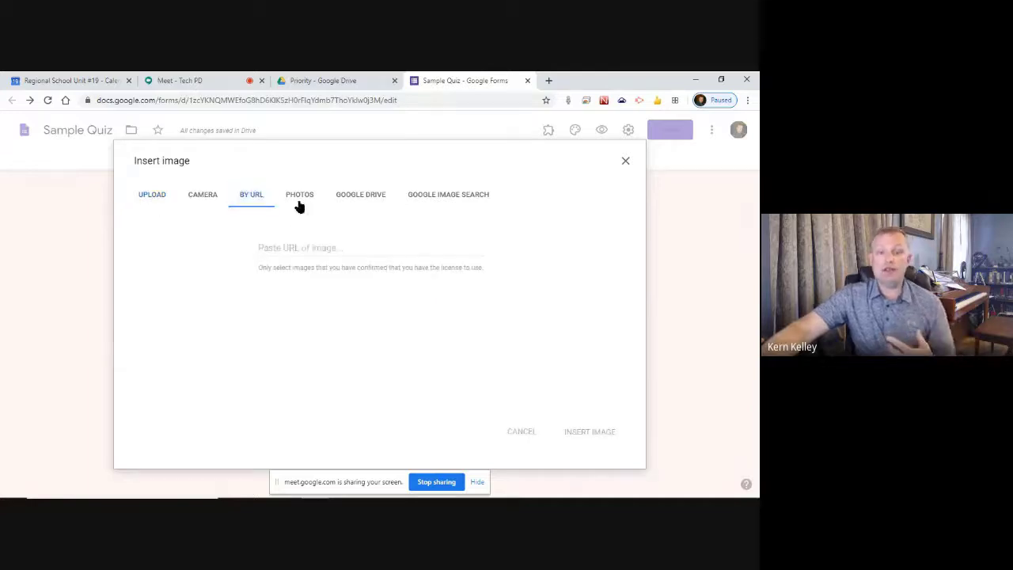
{"action": "left_click", "coordinate": [448, 195]}
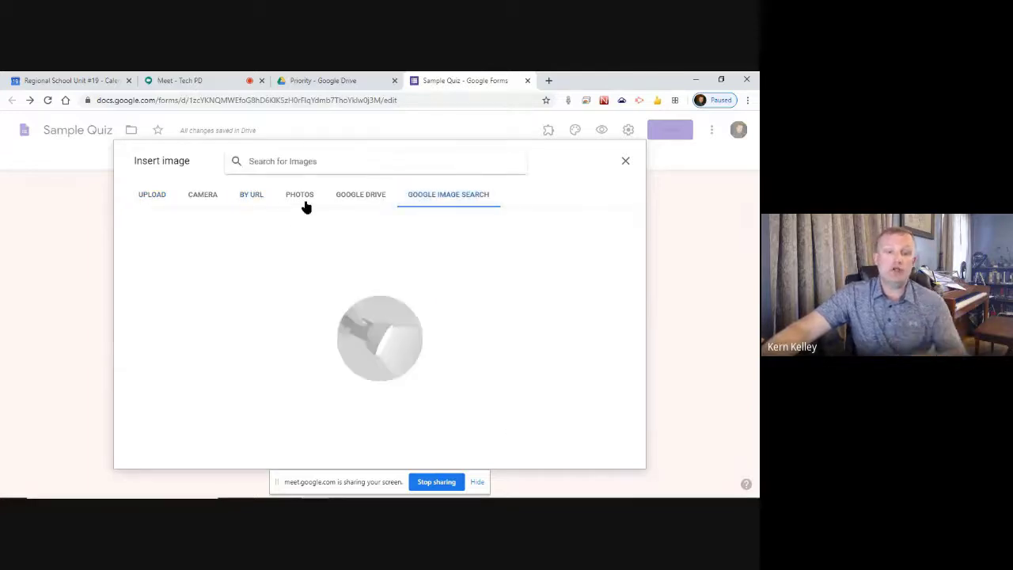
{"action": "type", "text": "counte"}
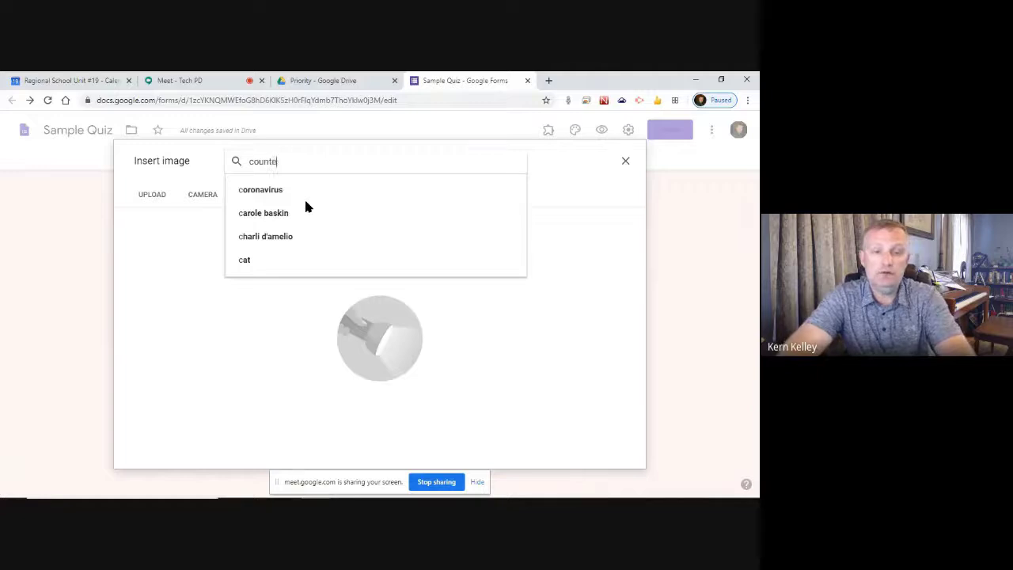
{"action": "type", "text": "s of maine"}
{"action": "key", "text": "Return"}
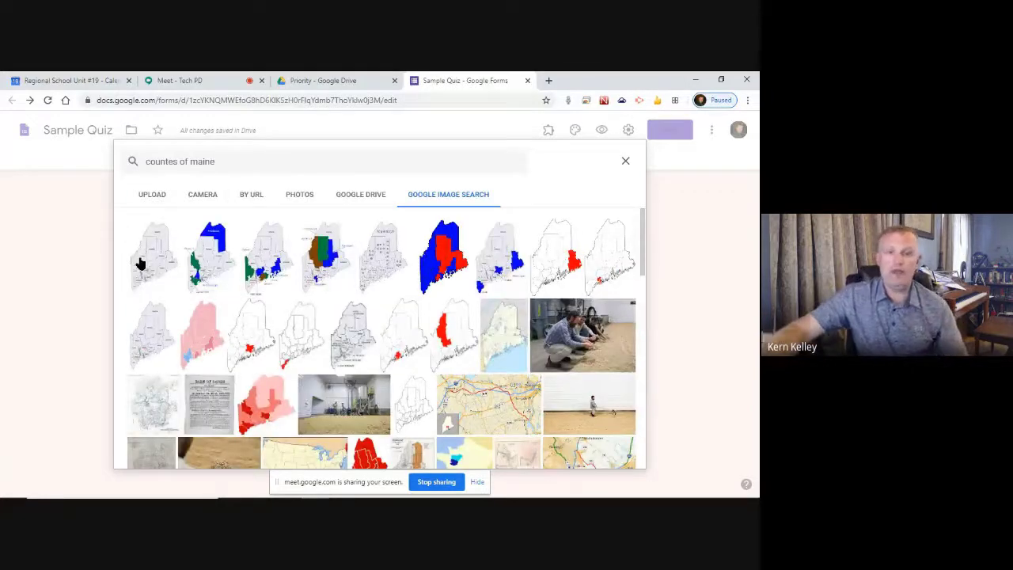
{"action": "left_click", "coordinate": [140, 263]}
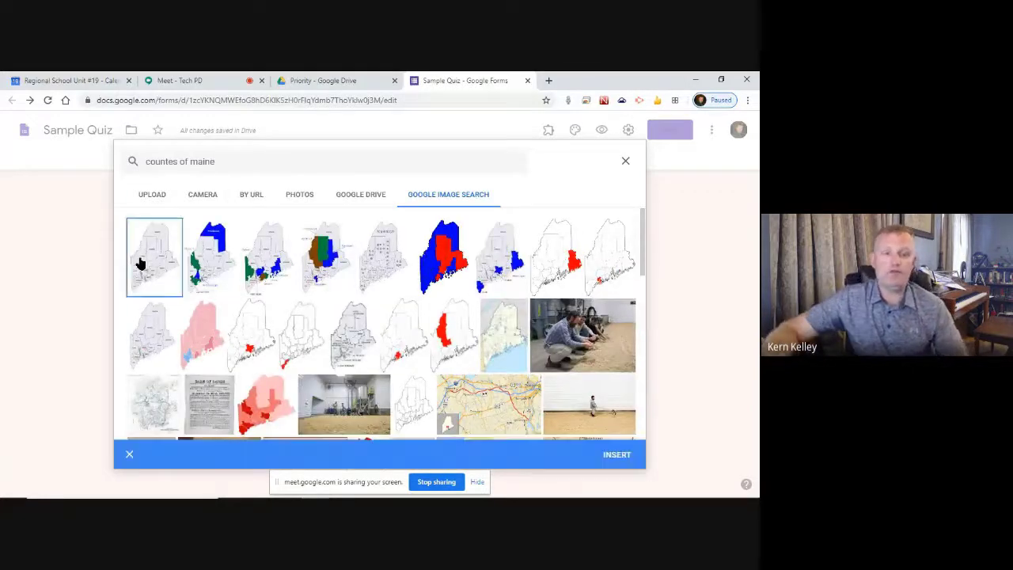
{"action": "left_click", "coordinate": [617, 455]}
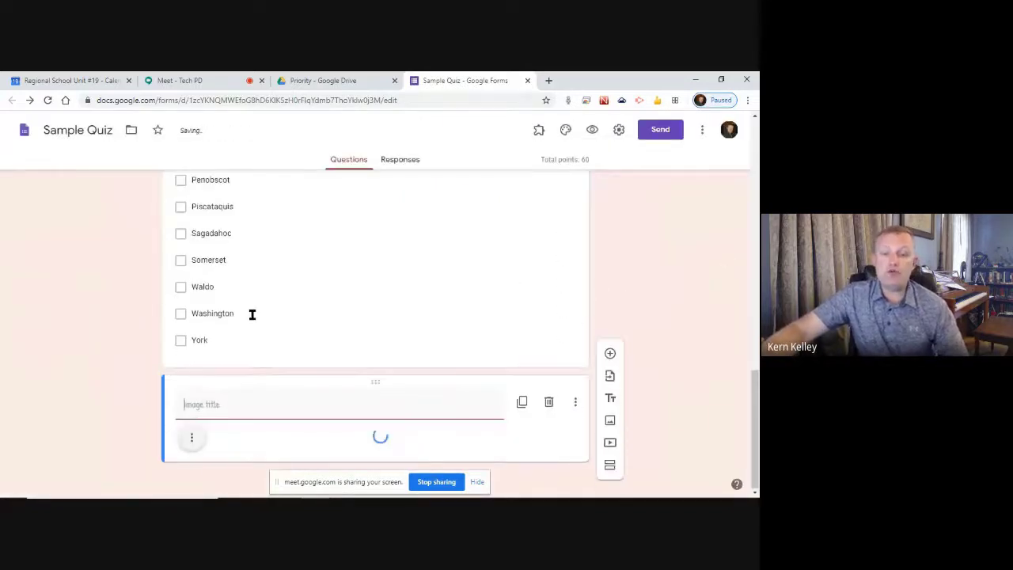
Center-align the inserted county map and title the image "Maine Counties".
{"action": "scroll", "coordinate": [112, 334], "scroll_direction": "down", "scroll_amount": 3}
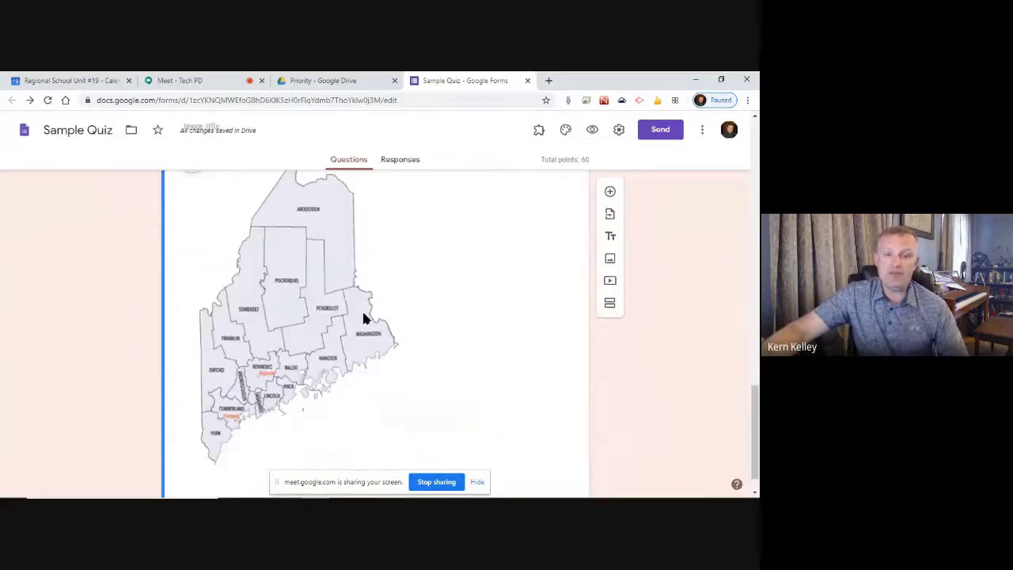
{"action": "scroll", "coordinate": [260, 297], "scroll_direction": "up", "scroll_amount": 2}
{"action": "left_click", "coordinate": [191, 269]}
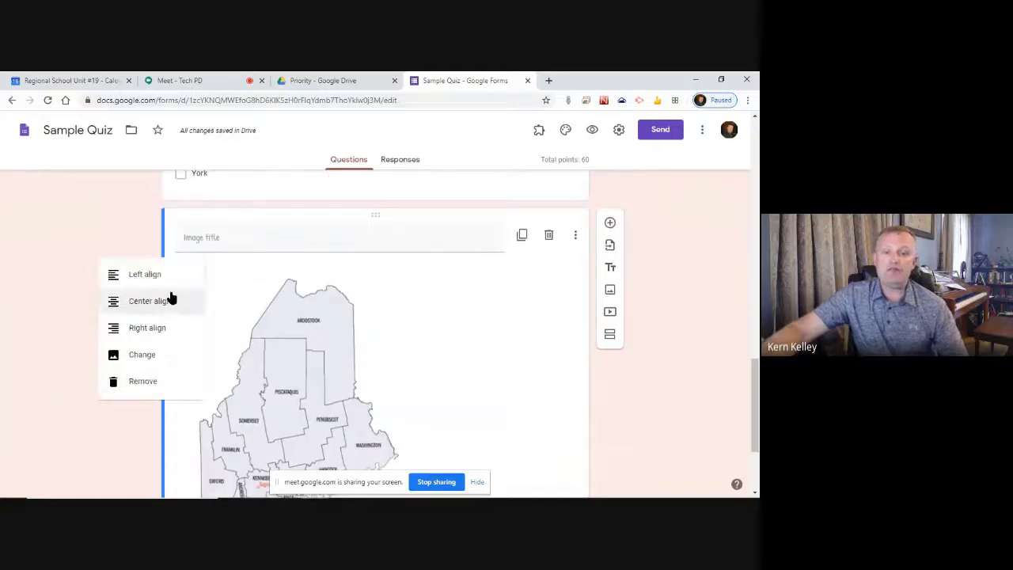
{"action": "left_click", "coordinate": [162, 299]}
{"action": "left_click", "coordinate": [253, 240]}
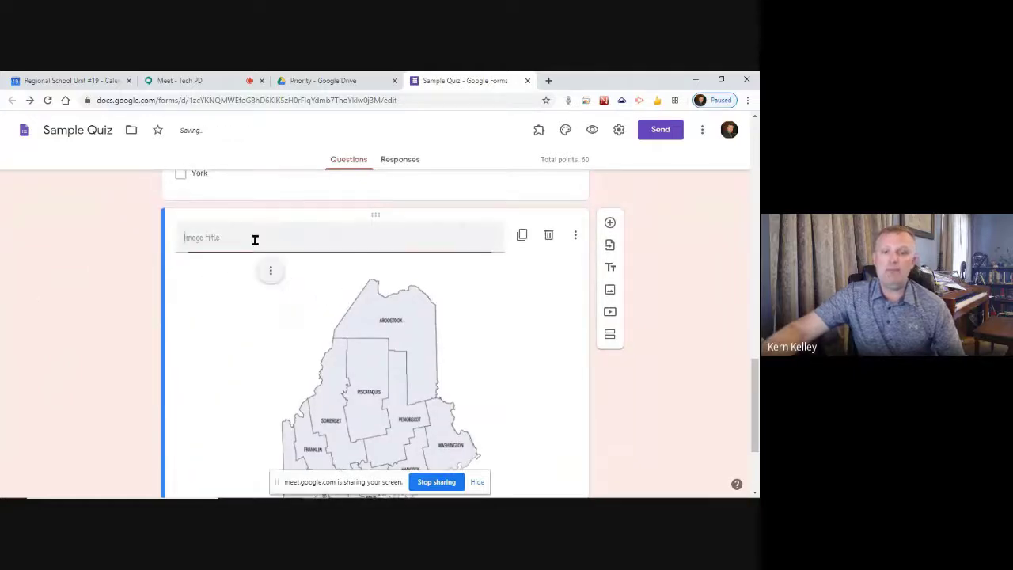
{"action": "type", "text": "Haine Counties"}
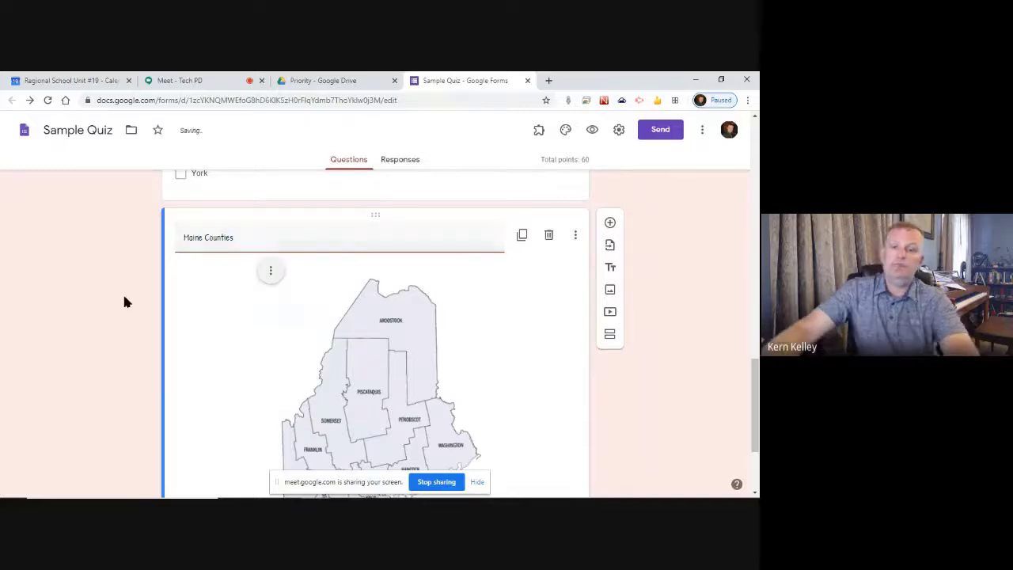
{"action": "left_click", "coordinate": [85, 277]}
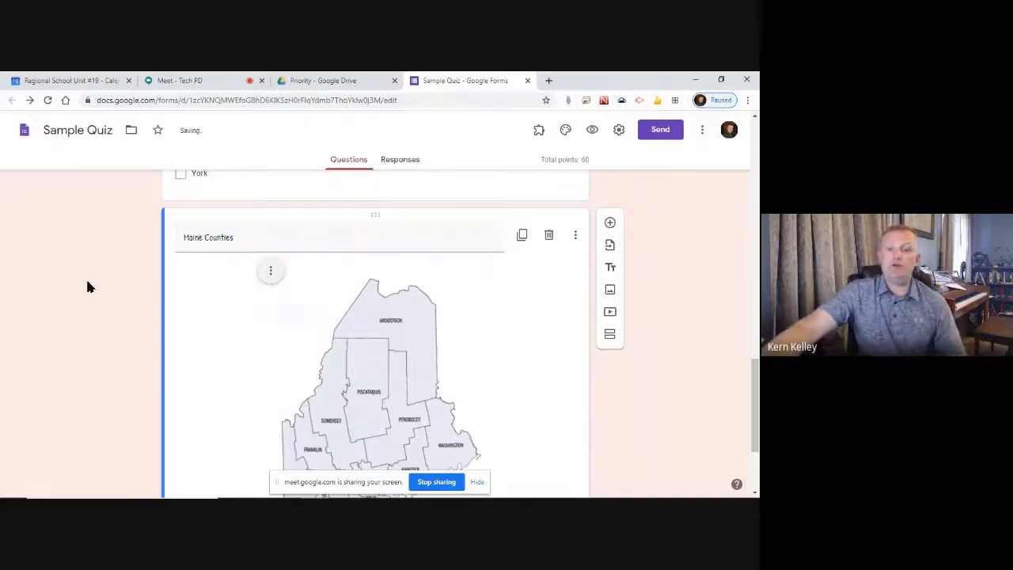
{"action": "scroll", "coordinate": [109, 306], "scroll_direction": "up", "scroll_amount": 3}
{"action": "scroll", "coordinate": [112, 316], "scroll_direction": "up", "scroll_amount": 3}
{"action": "scroll", "coordinate": [412, 348], "scroll_direction": "down", "scroll_amount": 5}
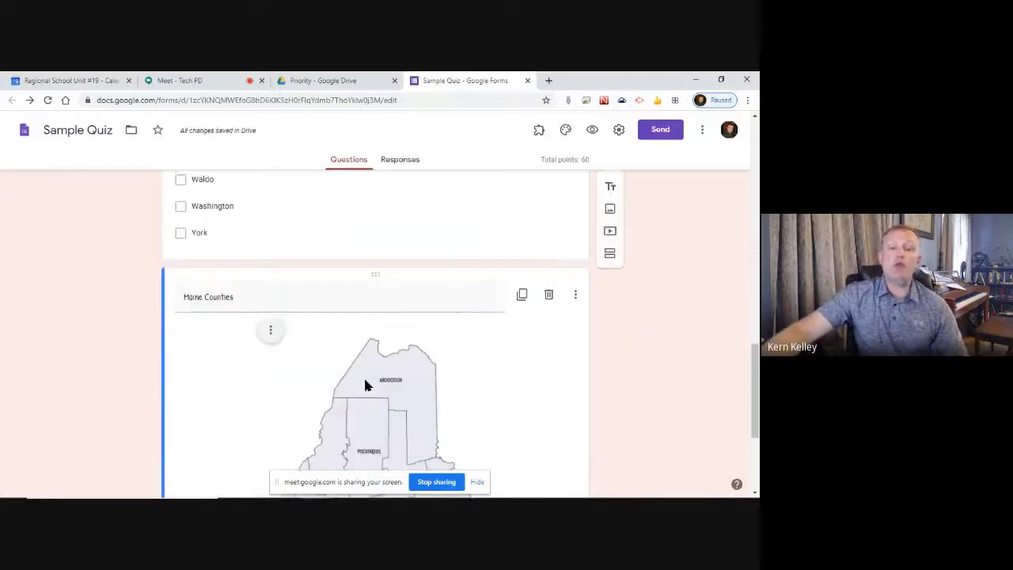
{"action": "scroll", "coordinate": [572, 261], "scroll_direction": "down", "scroll_amount": 2}
{"action": "scroll", "coordinate": [571, 258], "scroll_direction": "up", "scroll_amount": 1}
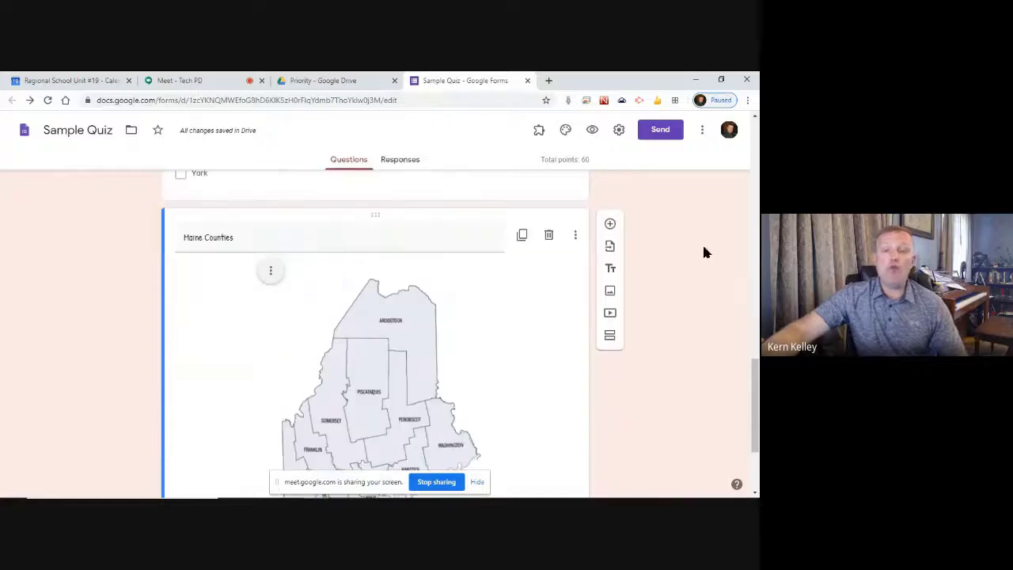
{"action": "left_click", "coordinate": [609, 314]}
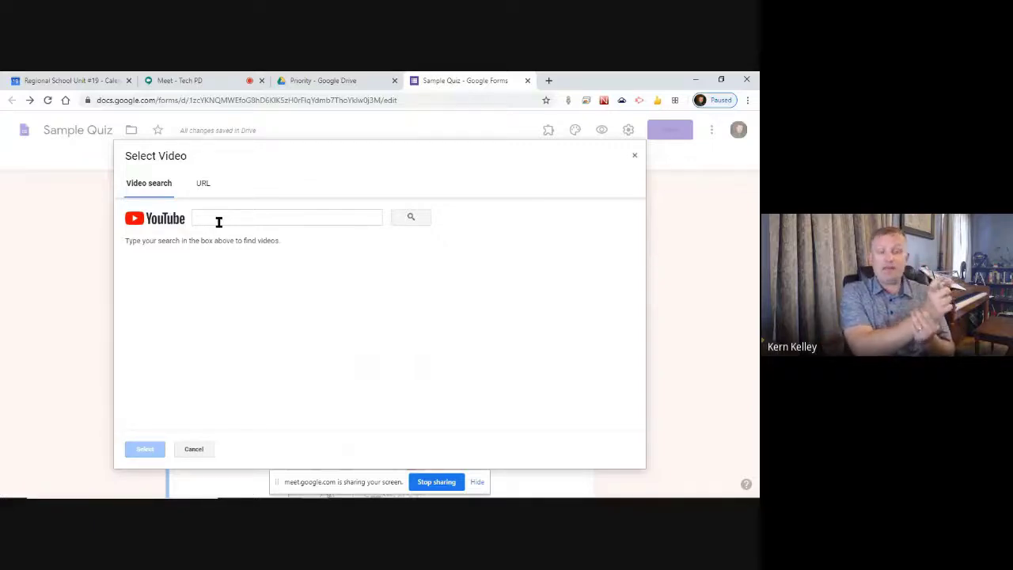
{"action": "left_click", "coordinate": [206, 187]}
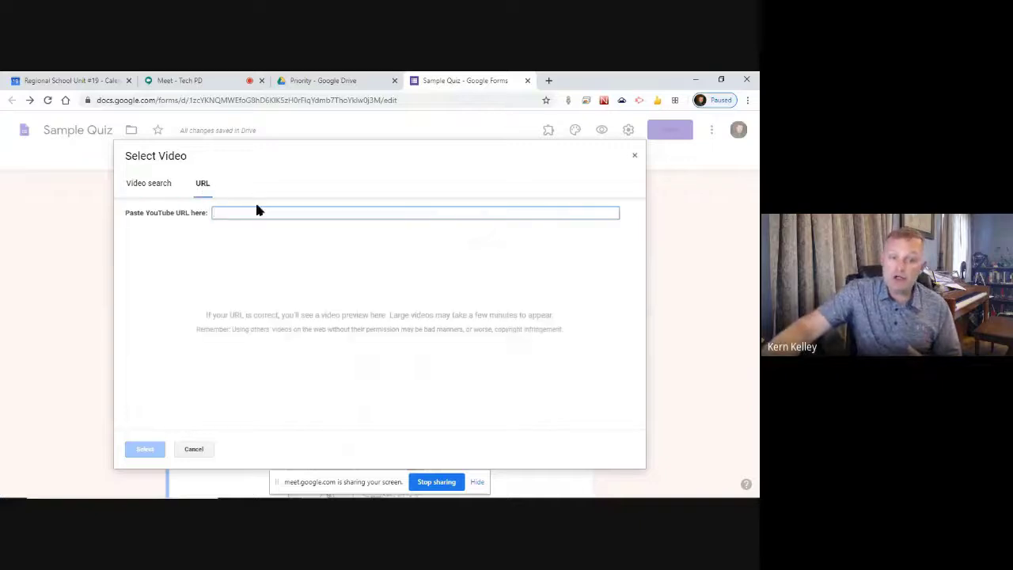
{"action": "left_click", "coordinate": [193, 449]}
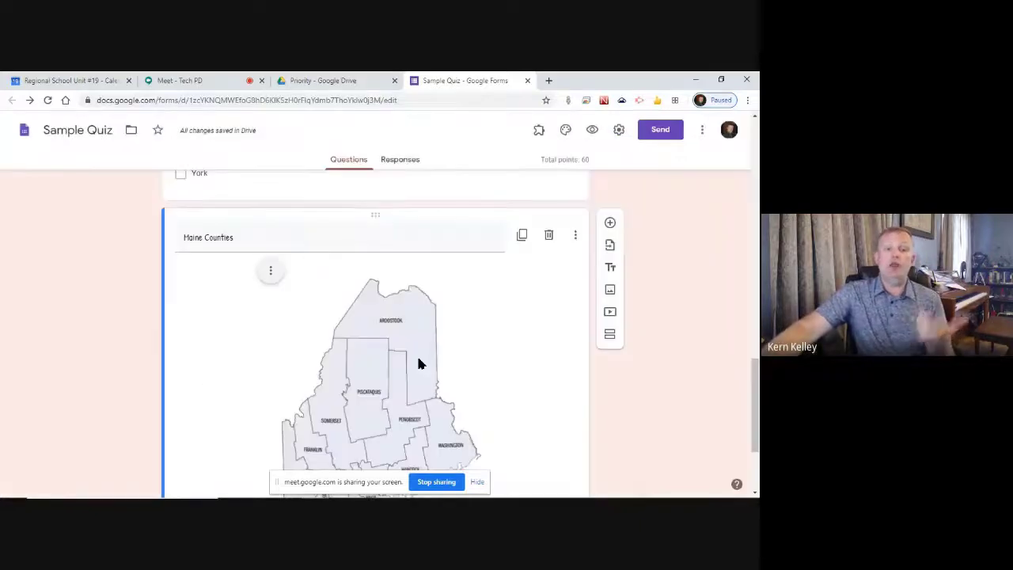
Add a new question below the Maine Counties map and set its type to Paragraph.
{"action": "scroll", "coordinate": [221, 317], "scroll_direction": "down", "scroll_amount": 1}
{"action": "scroll", "coordinate": [204, 340], "scroll_direction": "down", "scroll_amount": 5}
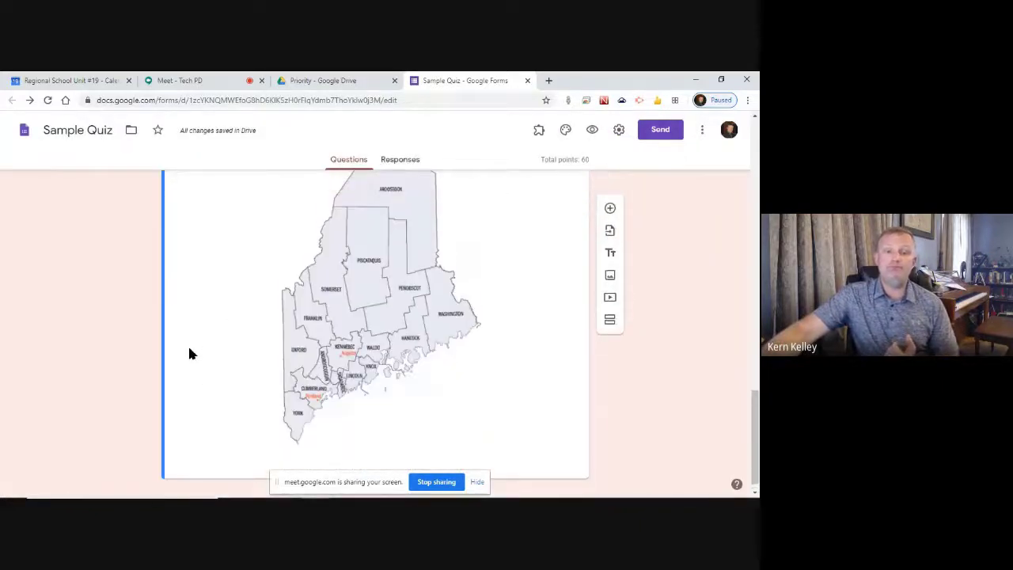
{"action": "scroll", "coordinate": [129, 380], "scroll_direction": "up", "scroll_amount": 4}
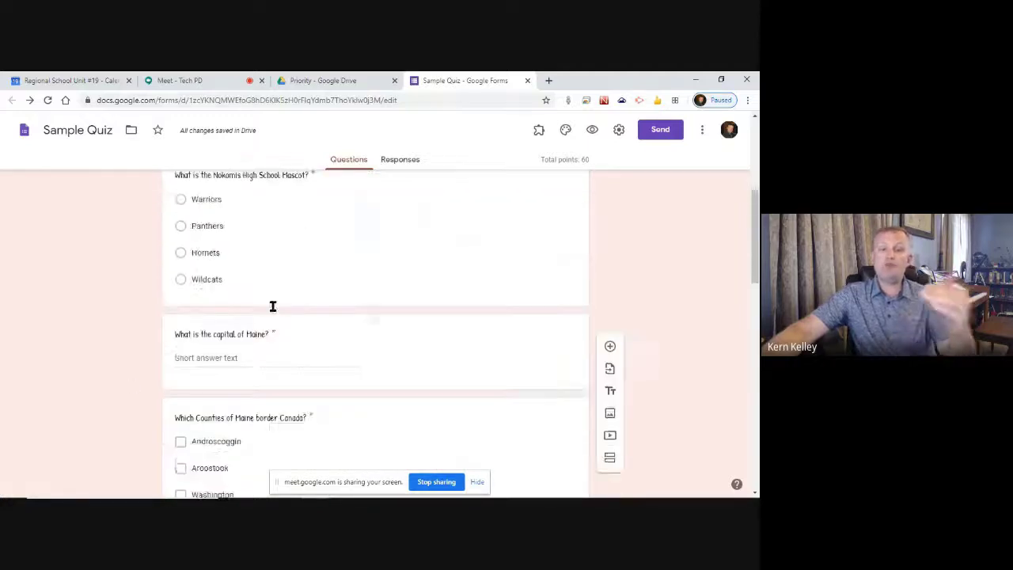
{"action": "scroll", "coordinate": [269, 307], "scroll_direction": "down", "scroll_amount": 5}
{"action": "scroll", "coordinate": [237, 316], "scroll_direction": "down", "scroll_amount": 6}
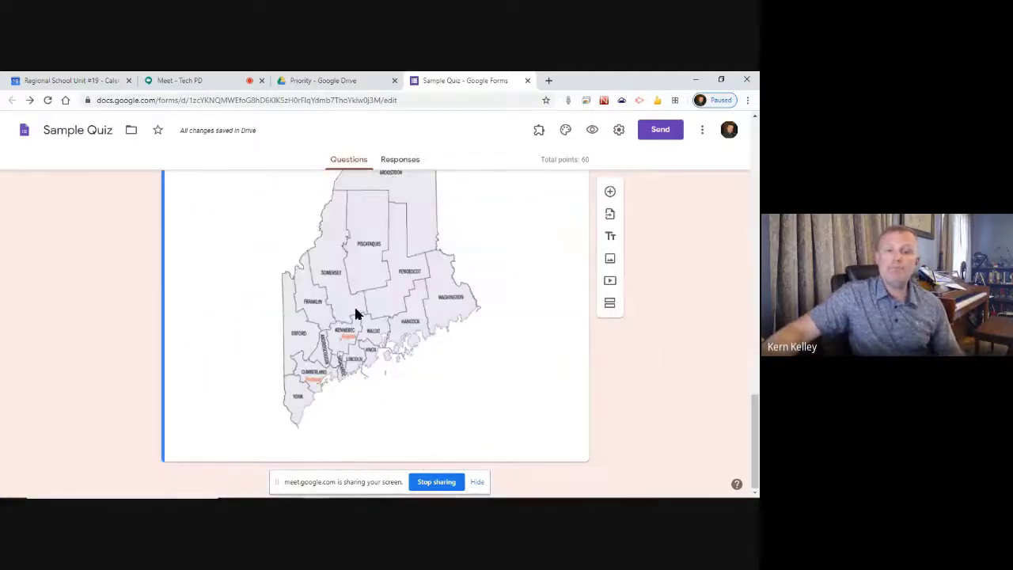
{"action": "left_click", "coordinate": [610, 191]}
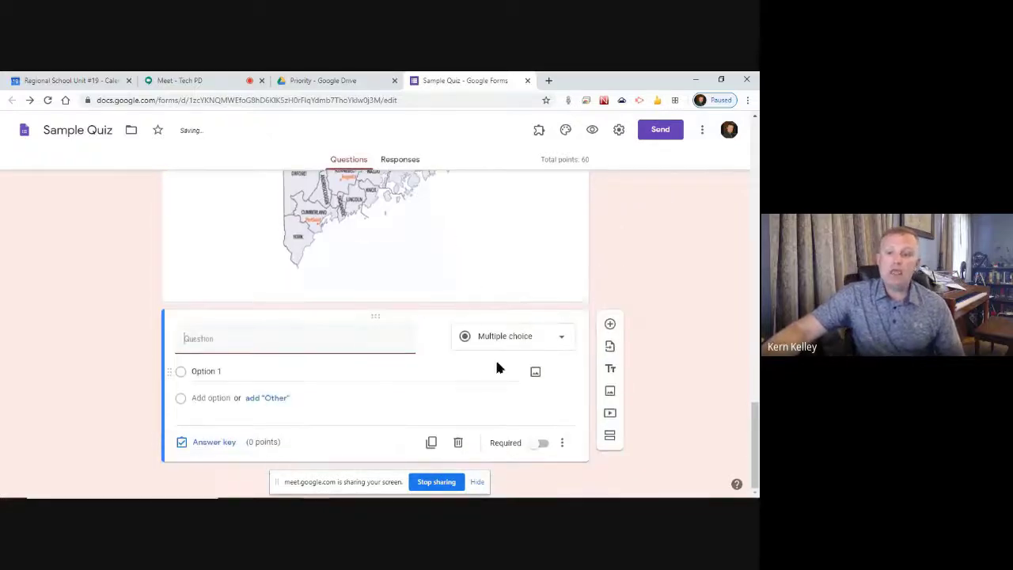
{"action": "left_click", "coordinate": [504, 338]}
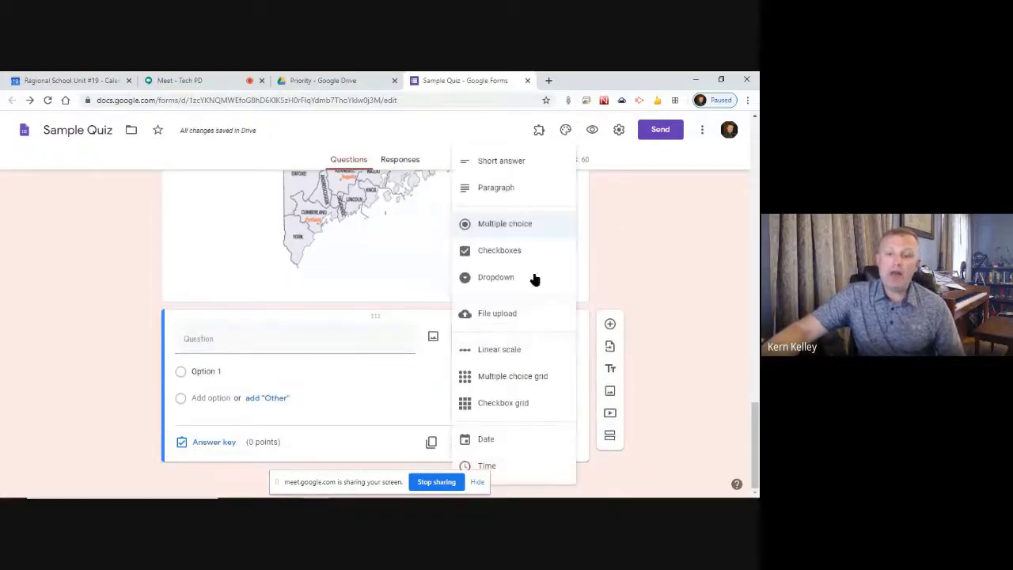
{"action": "left_click", "coordinate": [502, 190]}
Enter "What is your favorite thing about Maine?" as the paragraph question's text.
{"action": "left_click", "coordinate": [218, 357]}
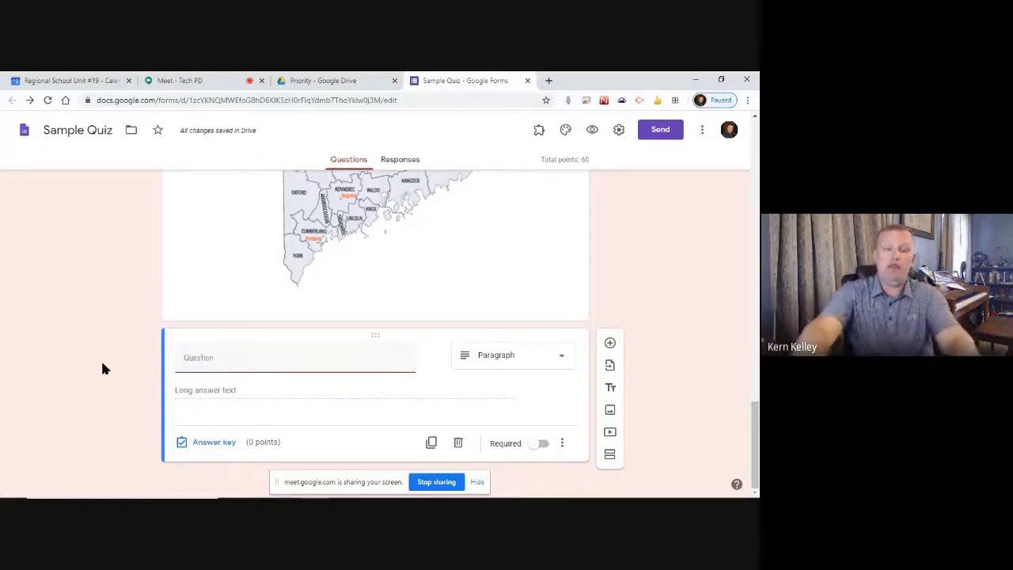
{"action": "type", "text": "What is y"}
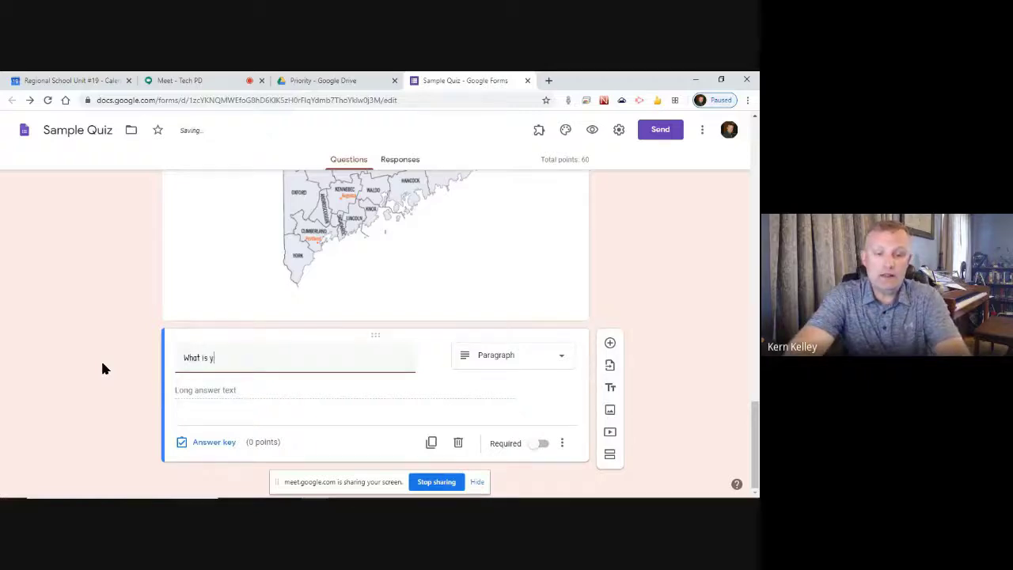
{"action": "type", "text": "our fav"}
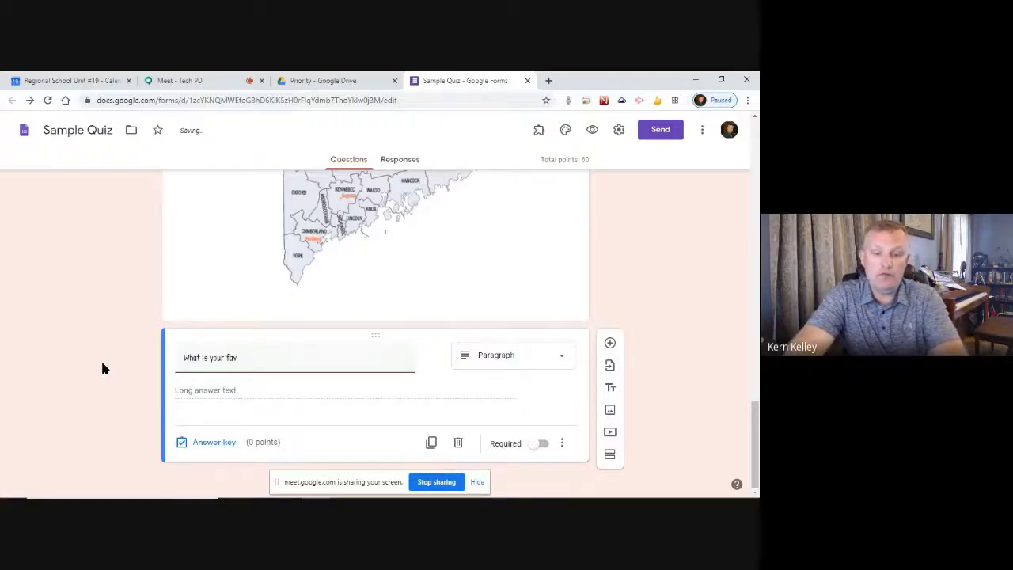
{"action": "type", "text": "orite thing about Main"}
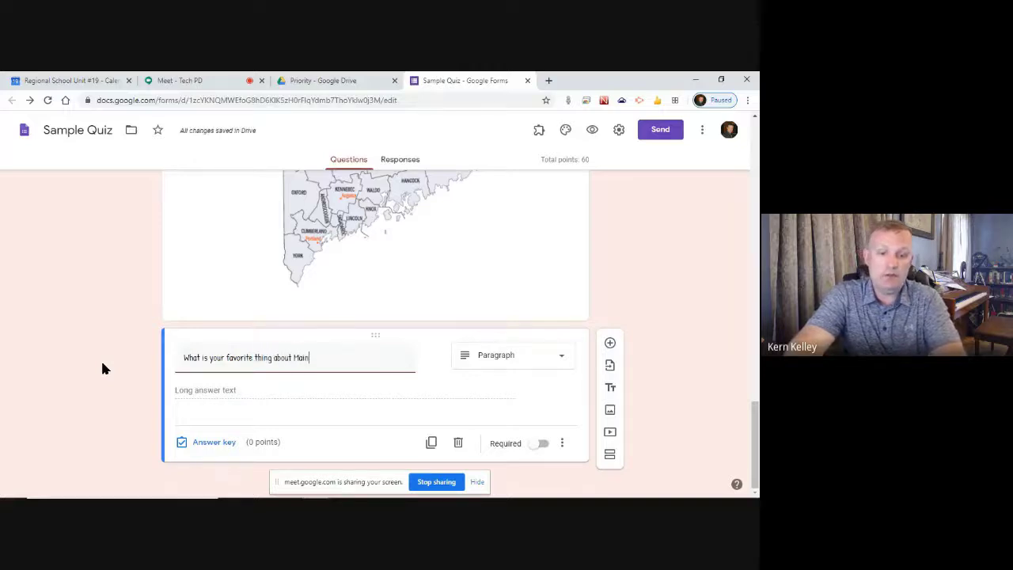
{"action": "type", "text": "e?"}
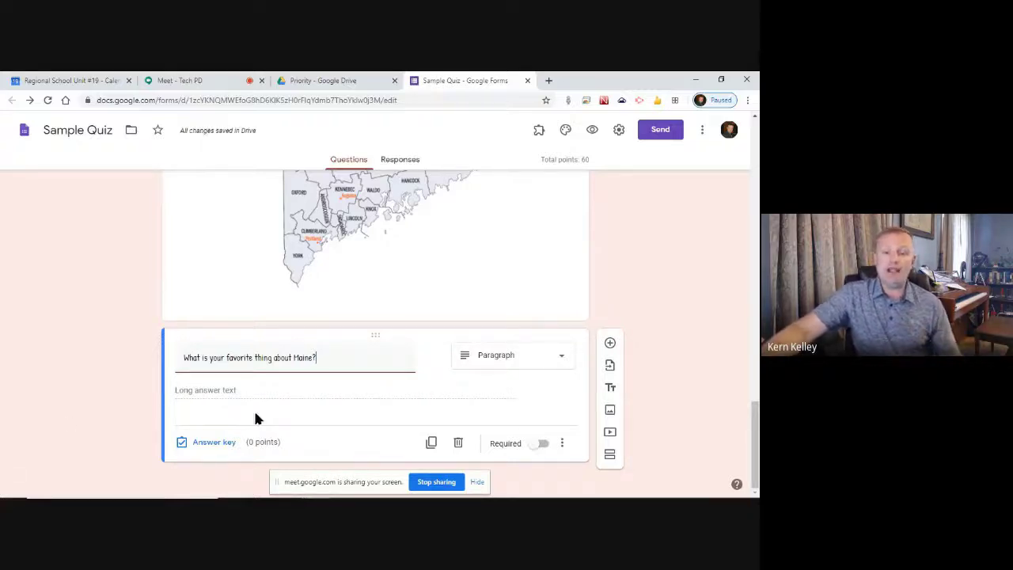
Set the favorite thing about Maine question's value to 40 points in its answer key.
{"action": "left_click", "coordinate": [199, 444]}
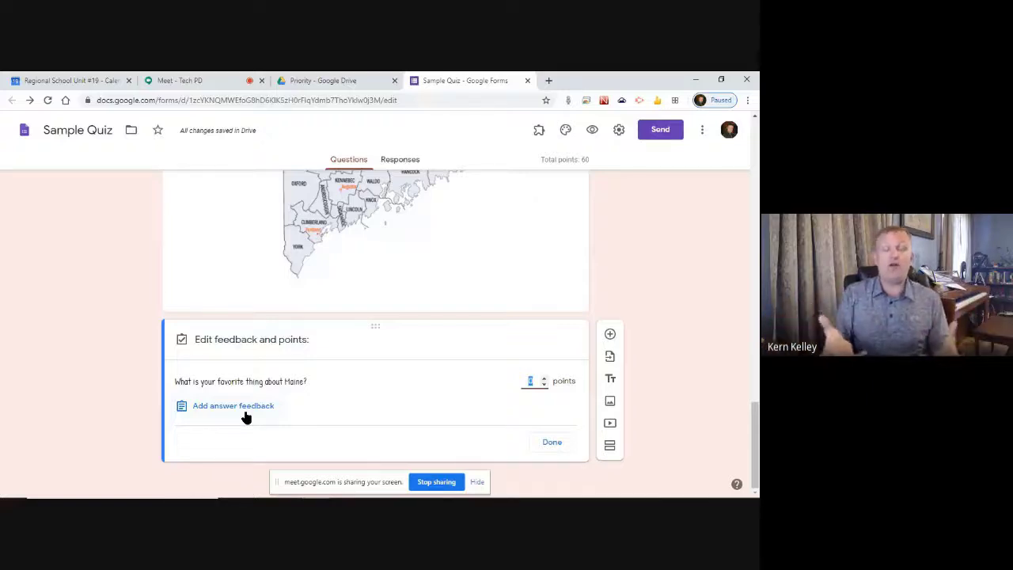
{"action": "left_click", "coordinate": [526, 383]}
{"action": "type", "text": "40"}
{"action": "left_click", "coordinate": [67, 383]}
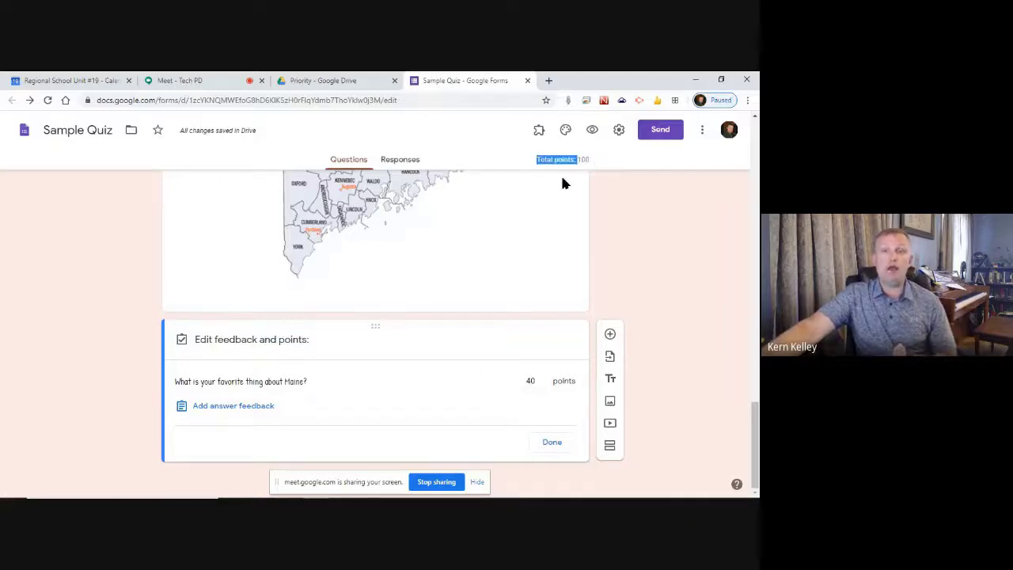
{"action": "left_click", "coordinate": [364, 428]}
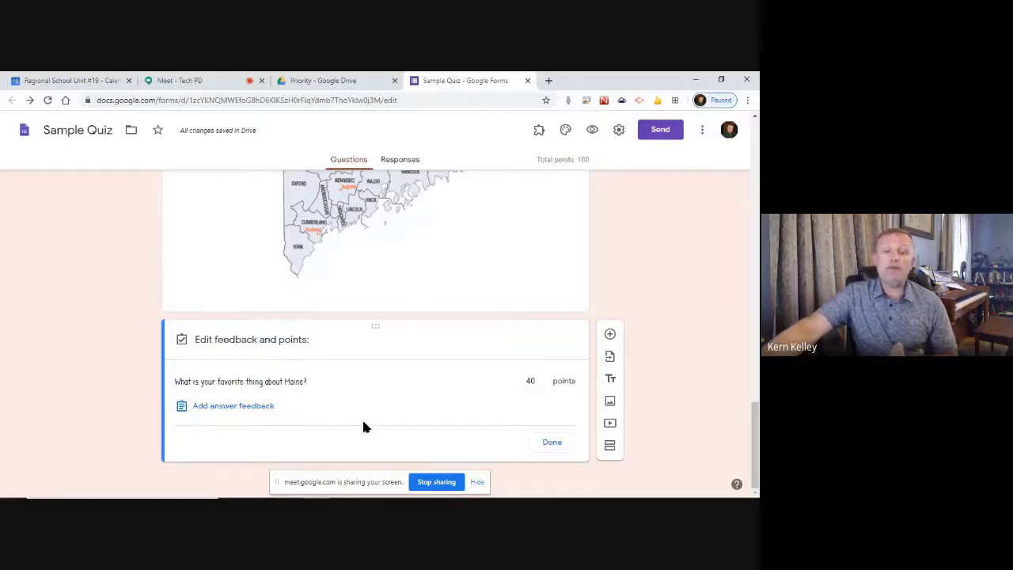
{"action": "left_click", "coordinate": [217, 408]}
{"action": "left_click", "coordinate": [263, 198]}
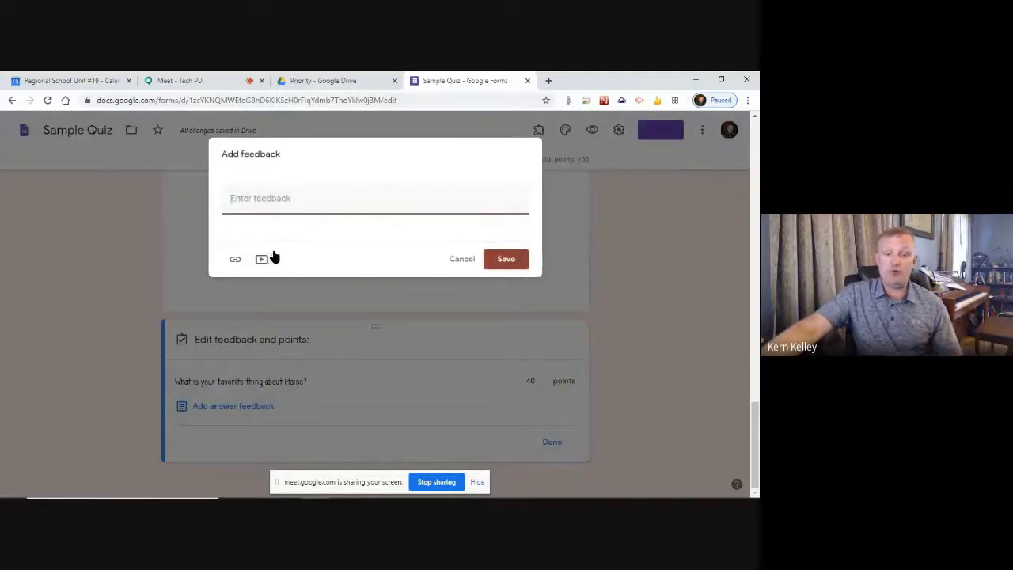
{"action": "left_click", "coordinate": [514, 261]}
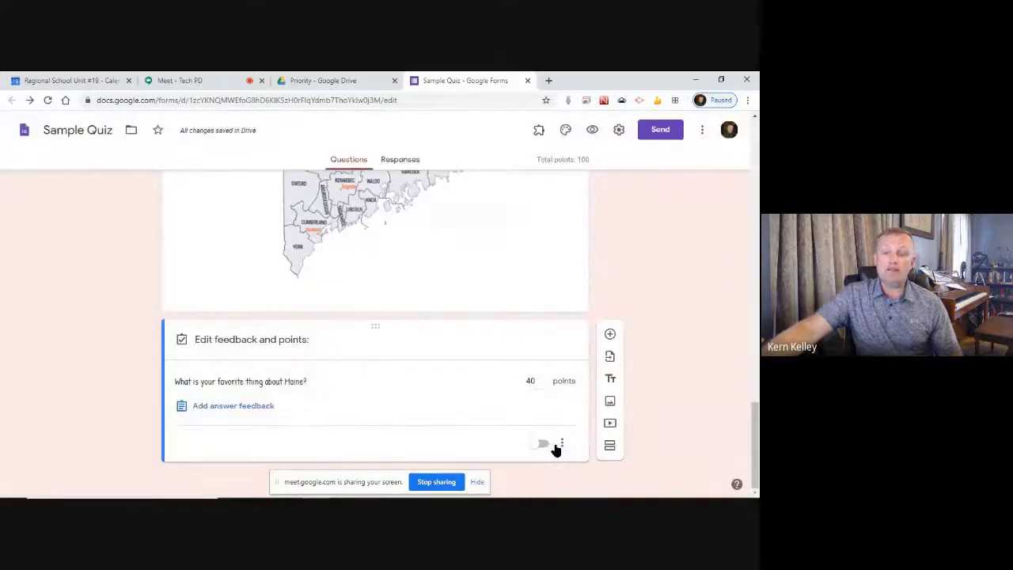
Finish the answer key of the favorite thing about Maine question and make the question required.
{"action": "left_click", "coordinate": [553, 446]}
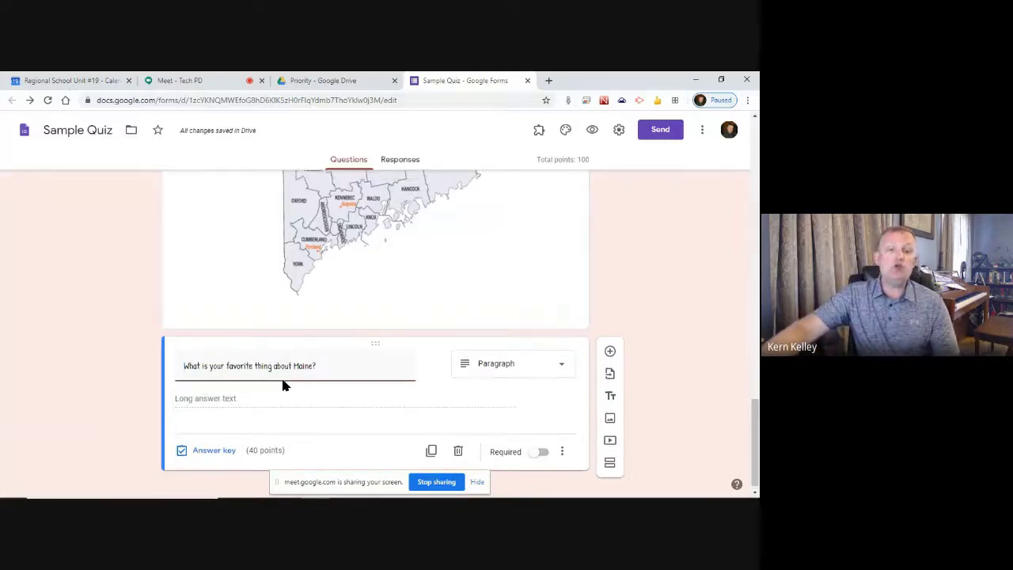
{"action": "scroll", "coordinate": [277, 372], "scroll_direction": "up", "scroll_amount": 15}
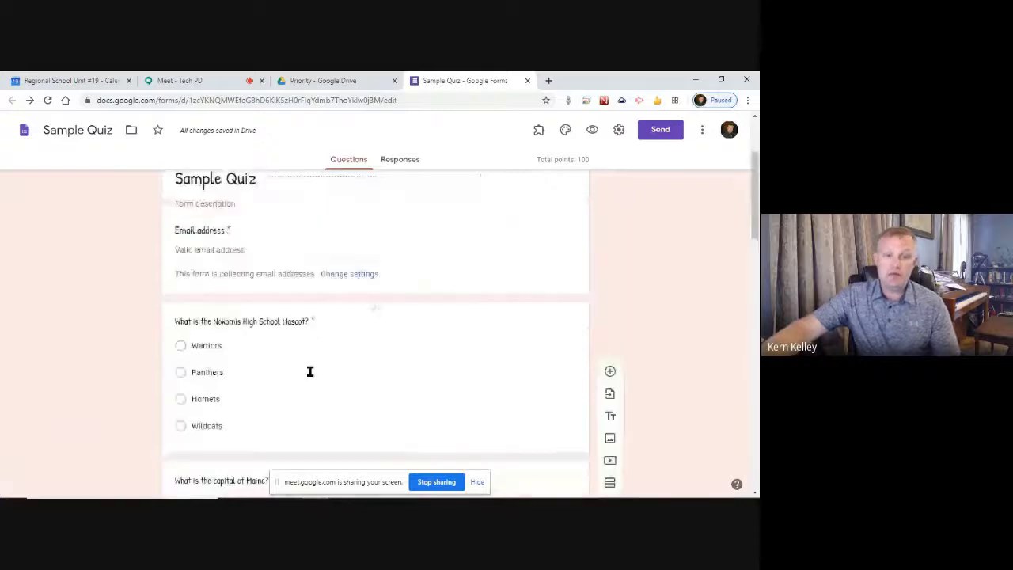
{"action": "scroll", "coordinate": [311, 371], "scroll_direction": "down", "scroll_amount": 4}
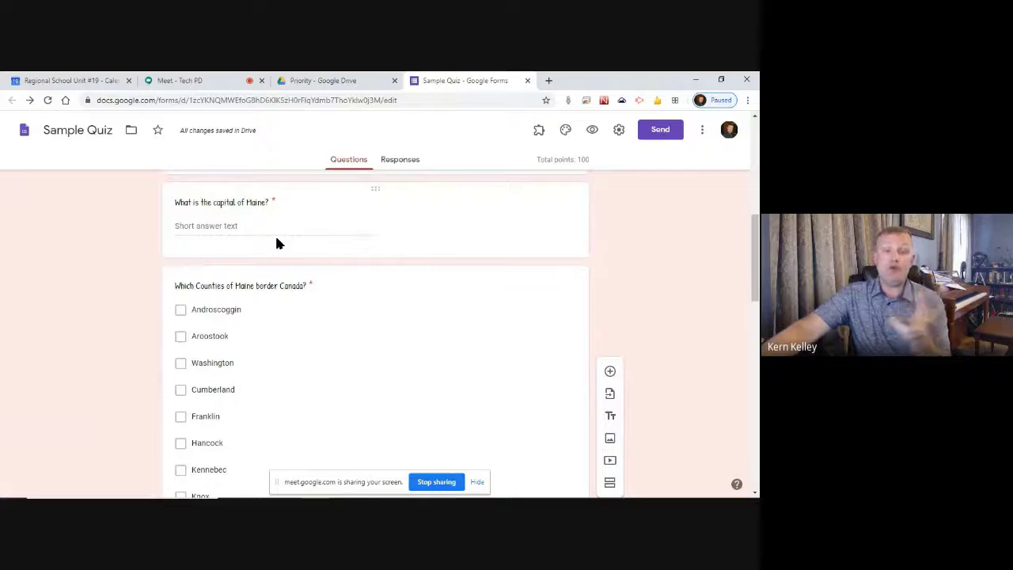
{"action": "scroll", "coordinate": [300, 227], "scroll_direction": "down", "scroll_amount": 10}
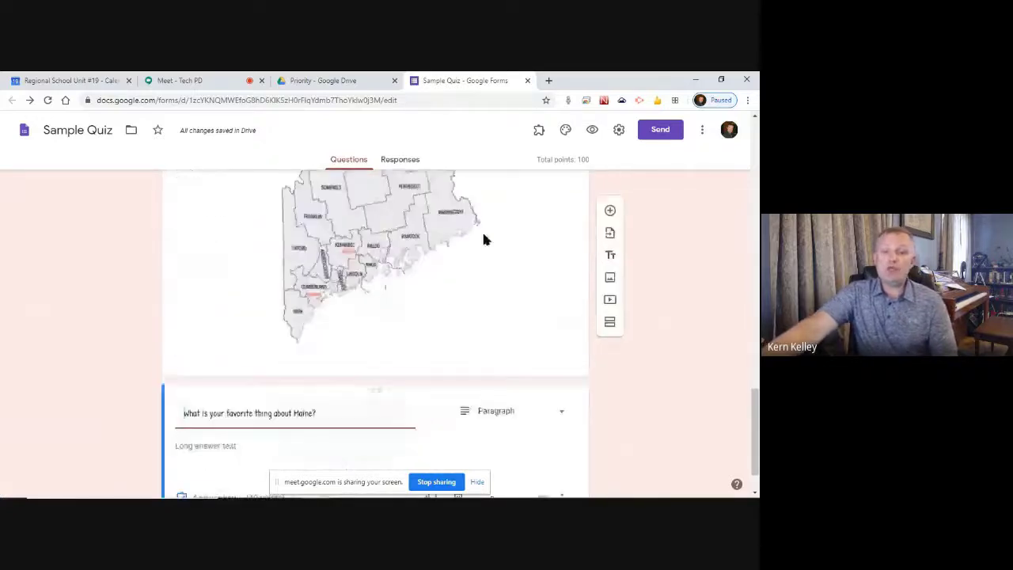
{"action": "scroll", "coordinate": [443, 277], "scroll_direction": "down", "scroll_amount": 1}
{"action": "left_click", "coordinate": [543, 444]}
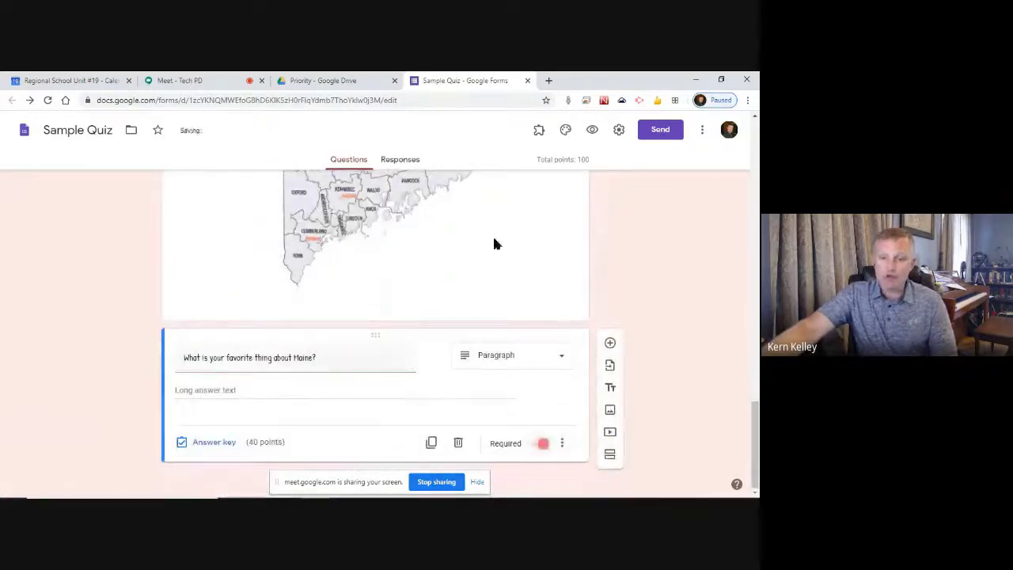
Open Google Classroom in a new browser tab.
{"action": "scroll", "coordinate": [399, 377], "scroll_direction": "up", "scroll_amount": 10}
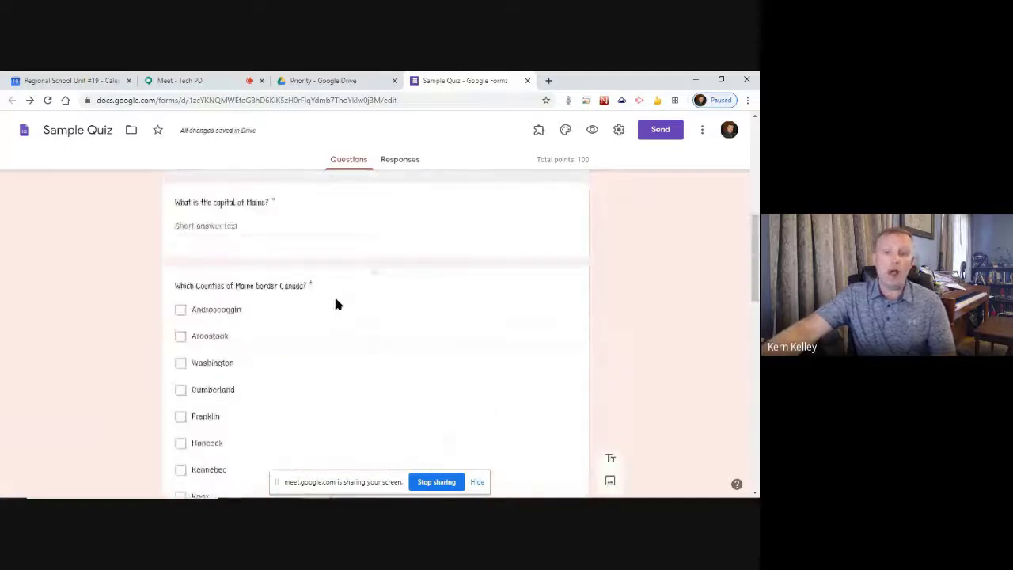
{"action": "scroll", "coordinate": [336, 304], "scroll_direction": "up", "scroll_amount": 6}
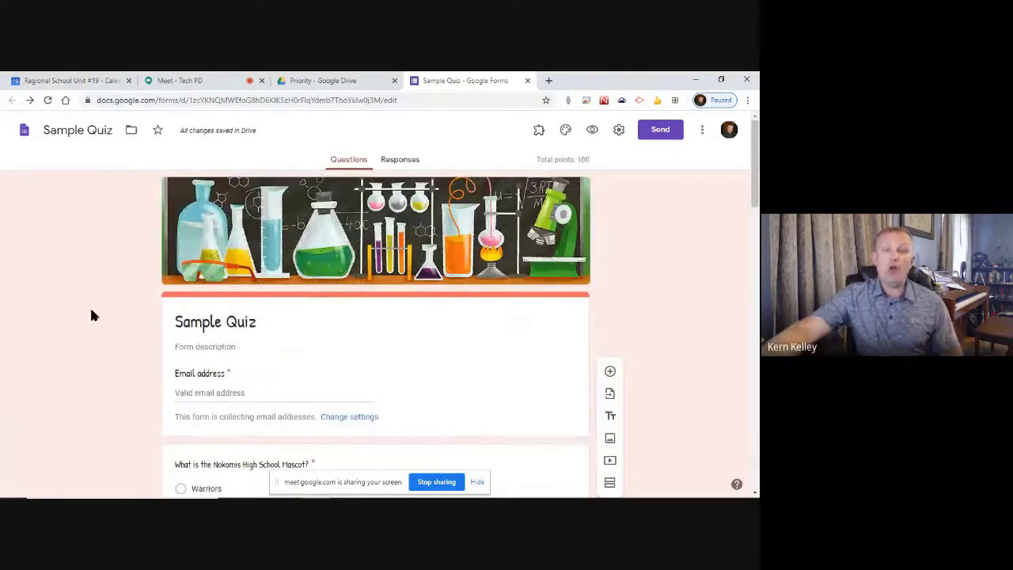
{"action": "left_click", "coordinate": [546, 81]}
{"action": "type", "text": "class"}
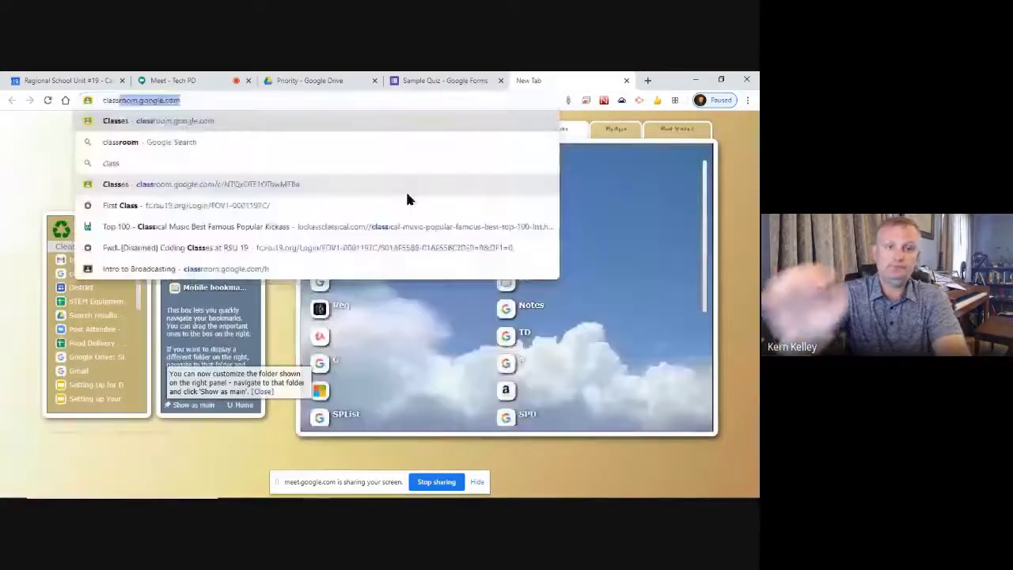
{"action": "key", "text": "Return"}
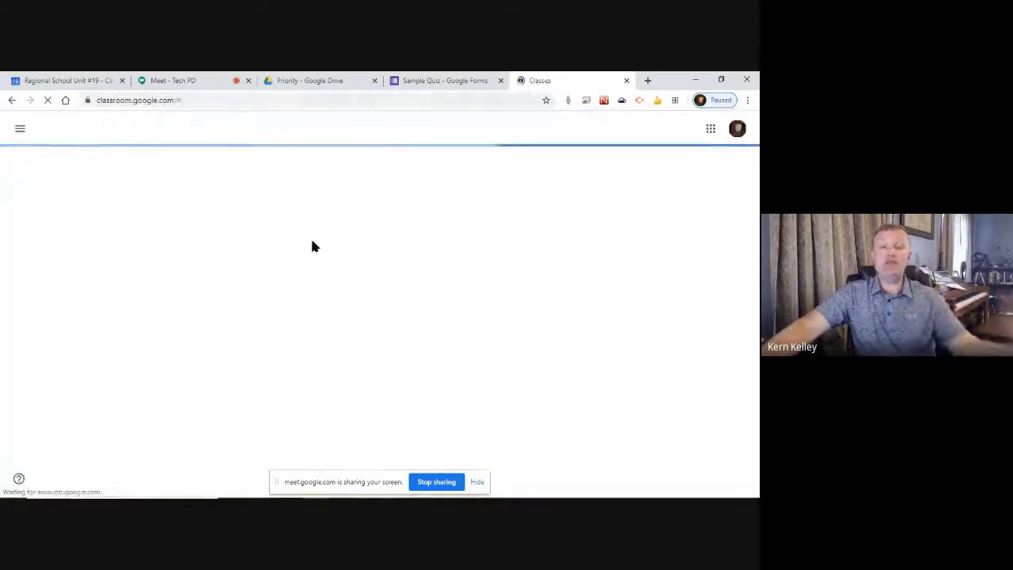
Return to the Sample Quiz form, preview it as respondents see it from start to end, and close the preview.
{"action": "left_click", "coordinate": [441, 80]}
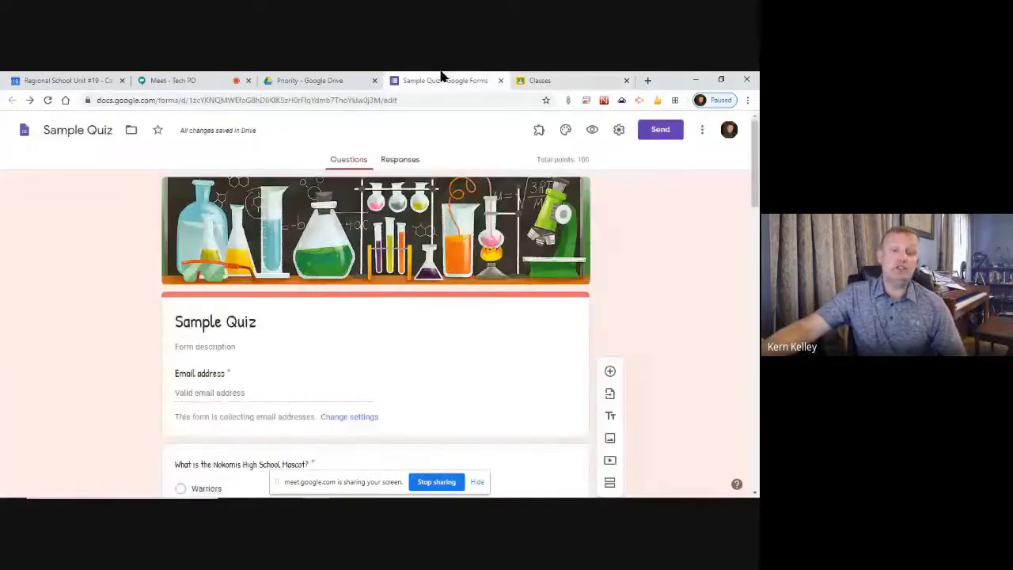
{"action": "left_click", "coordinate": [592, 131]}
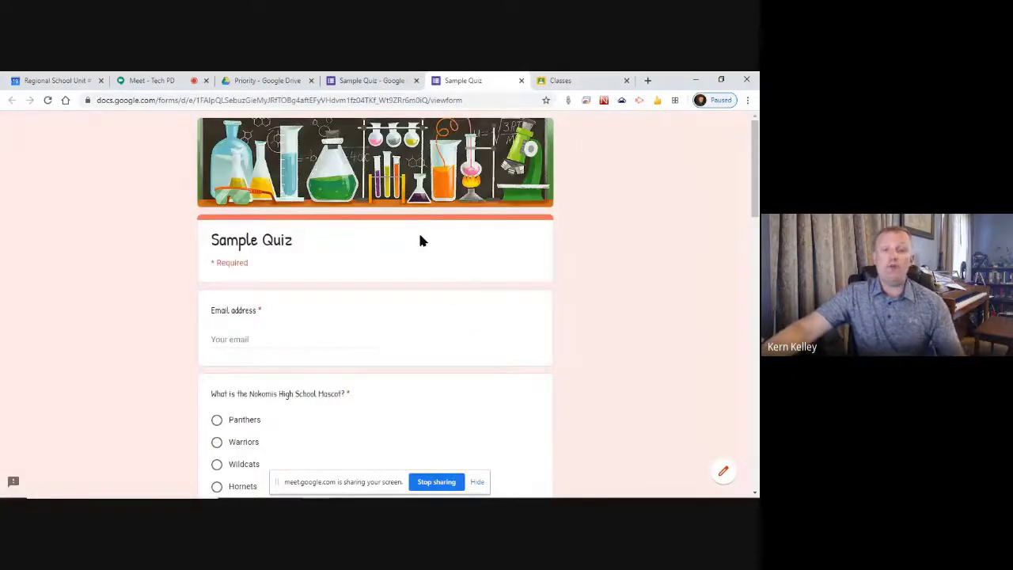
{"action": "scroll", "coordinate": [236, 267], "scroll_direction": "down", "scroll_amount": 3}
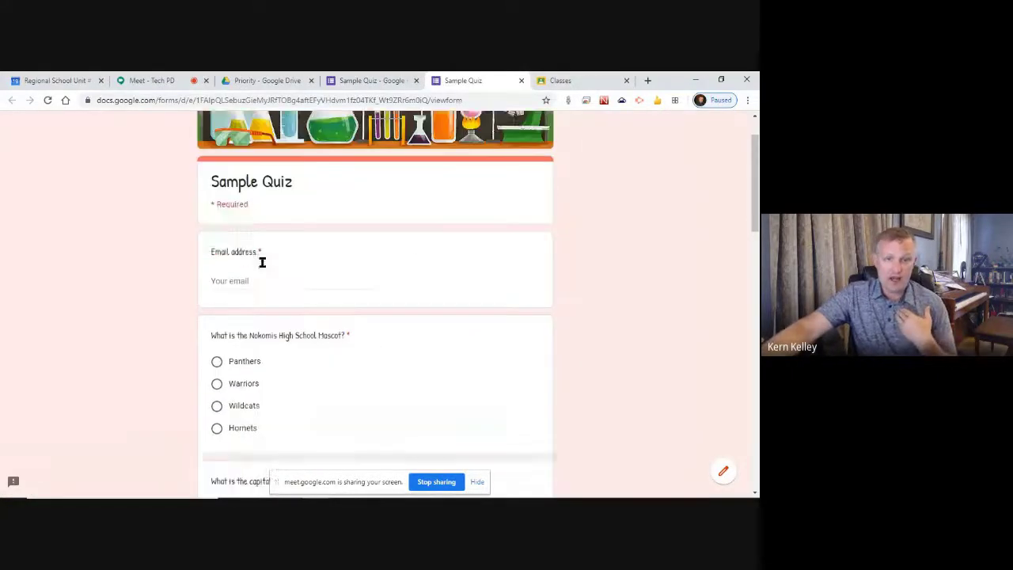
{"action": "scroll", "coordinate": [219, 173], "scroll_direction": "down", "scroll_amount": 3}
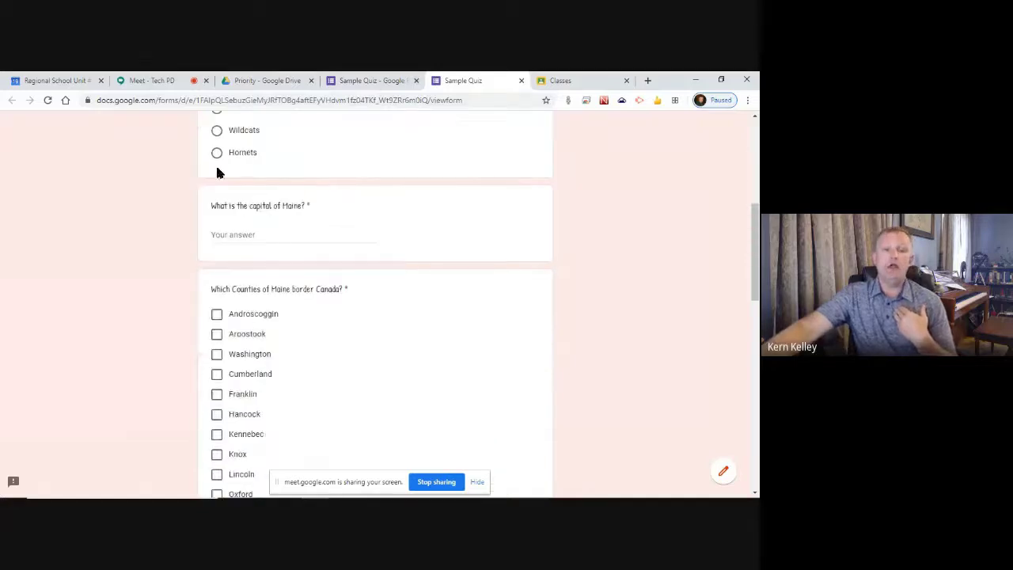
{"action": "scroll", "coordinate": [277, 278], "scroll_direction": "down", "scroll_amount": 12}
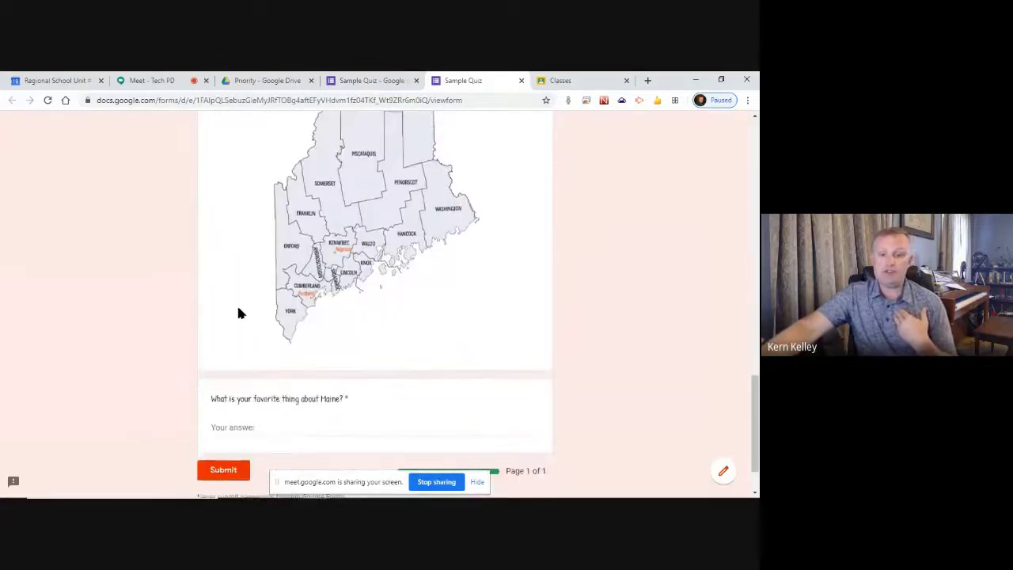
{"action": "scroll", "coordinate": [283, 382], "scroll_direction": "up", "scroll_amount": 18}
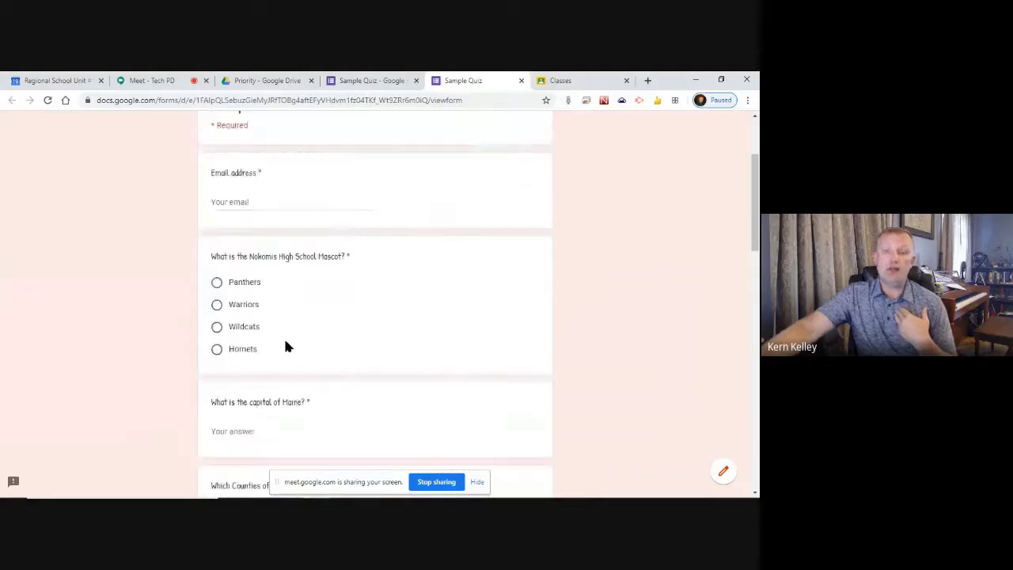
{"action": "left_click", "coordinate": [521, 80]}
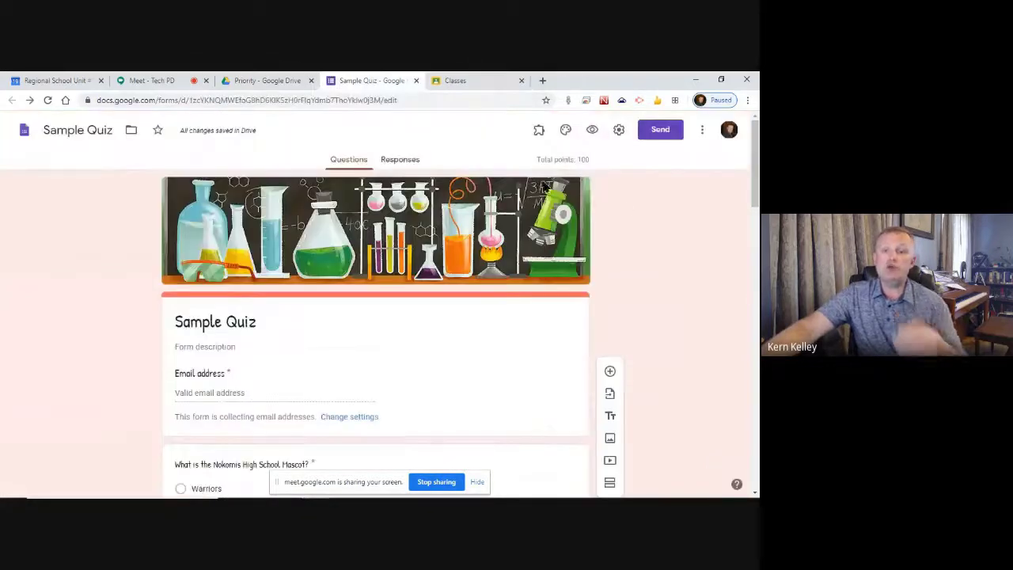
Examine the form's email, link and embed sending options, including the shortened URL, and leave without sending.
{"action": "left_click", "coordinate": [663, 131]}
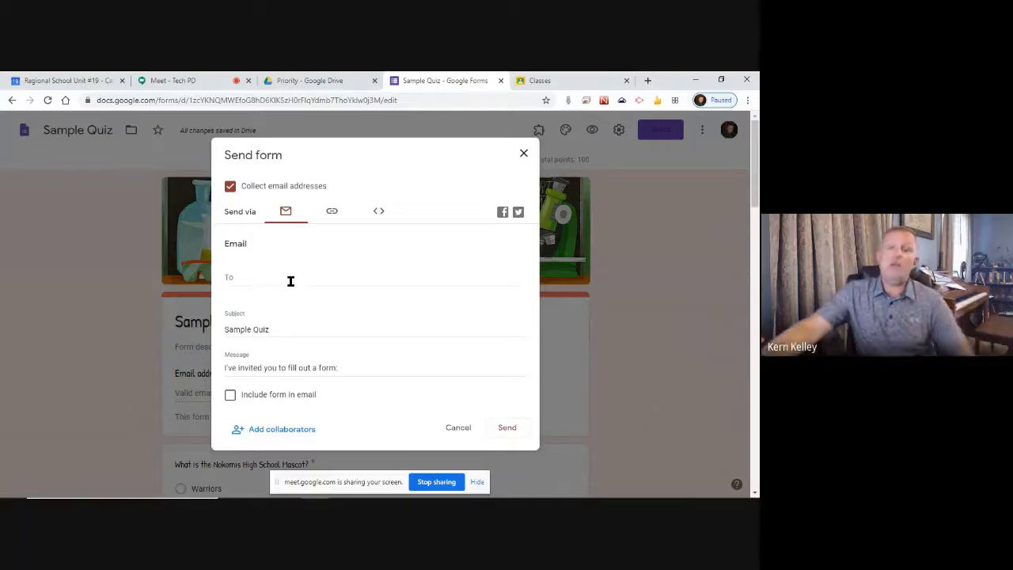
{"action": "left_click", "coordinate": [332, 211]}
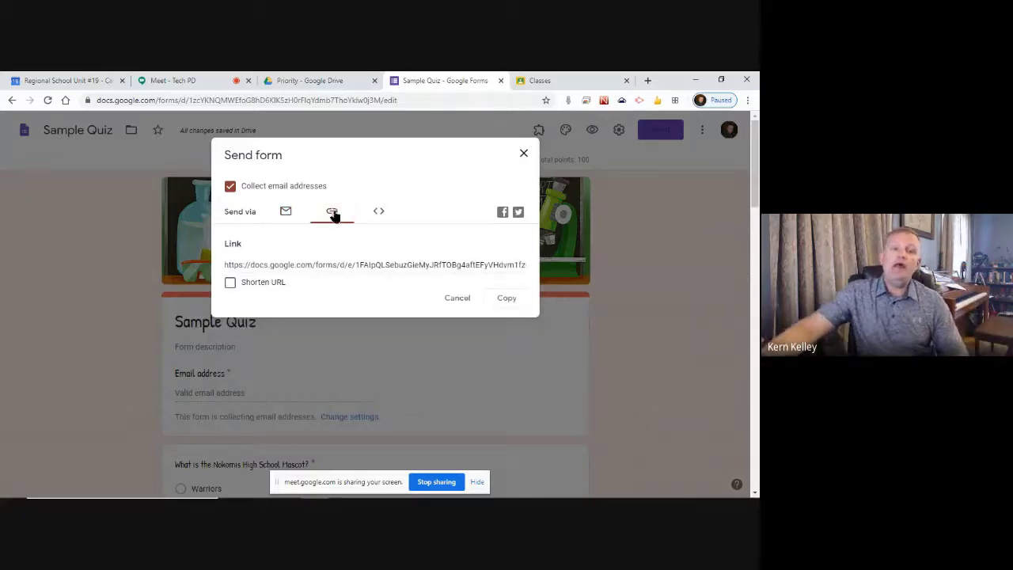
{"action": "left_click", "coordinate": [231, 289]}
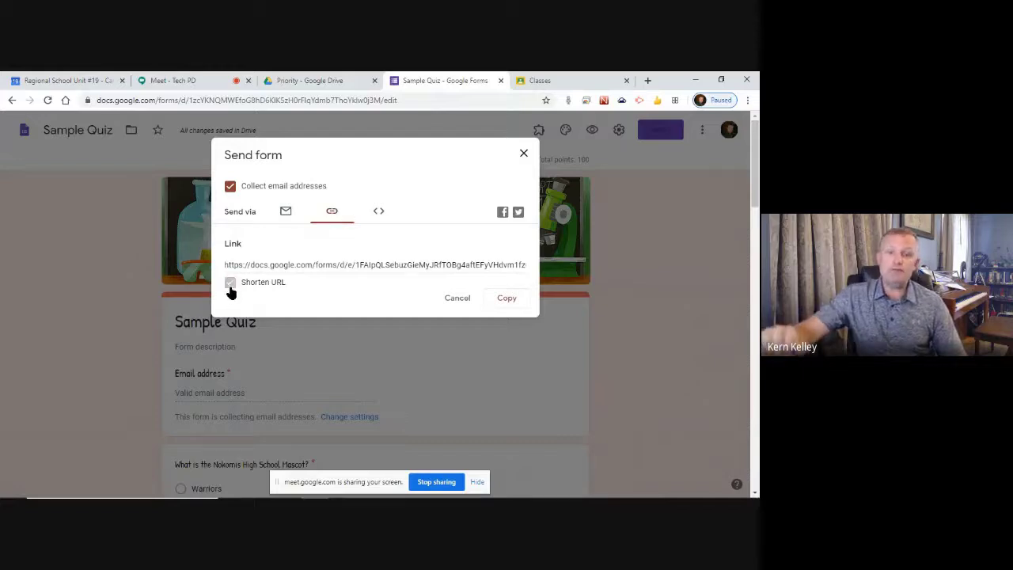
{"action": "left_click", "coordinate": [385, 213]}
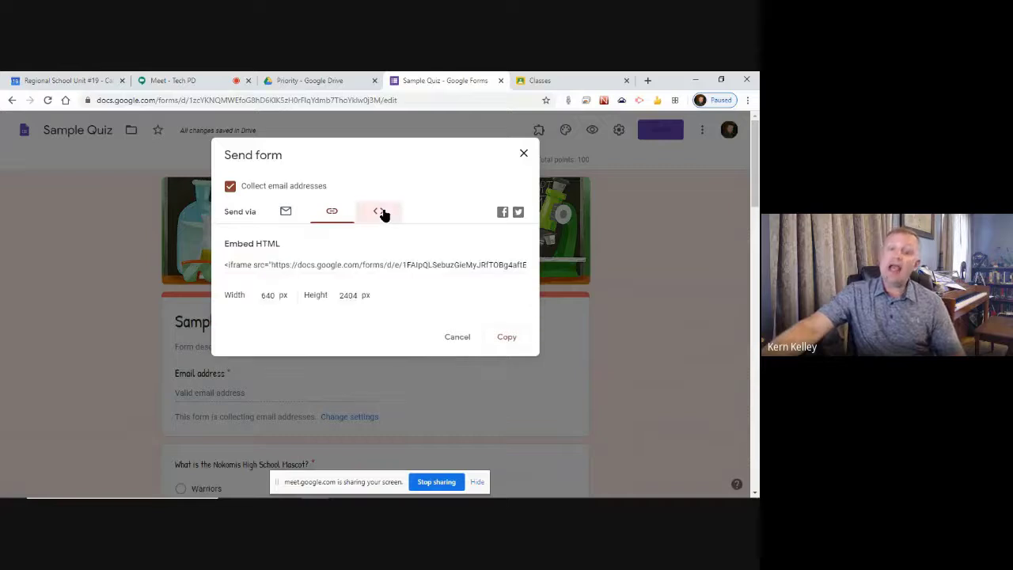
{"action": "left_click", "coordinate": [370, 266]}
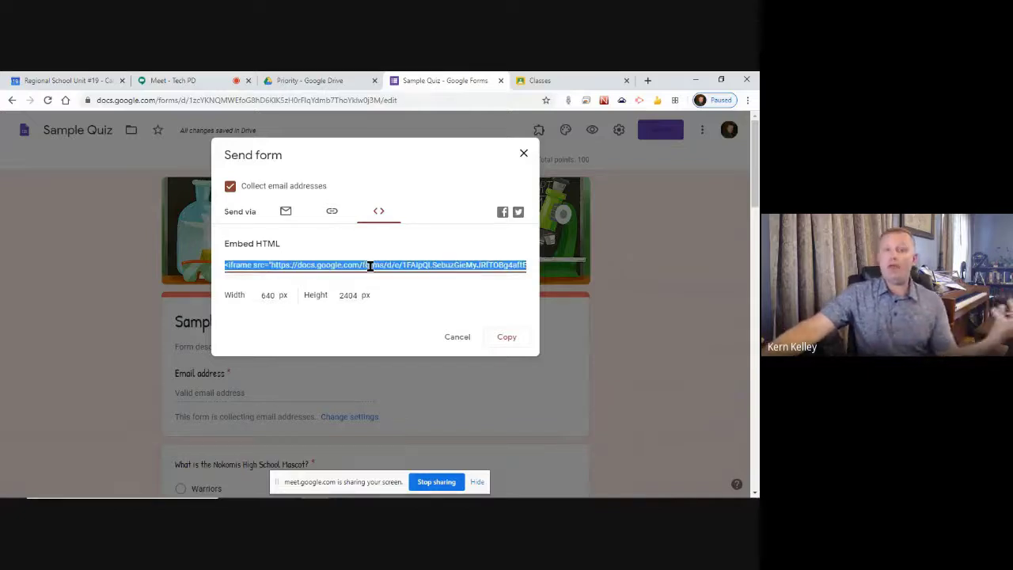
{"action": "left_click", "coordinate": [285, 210]}
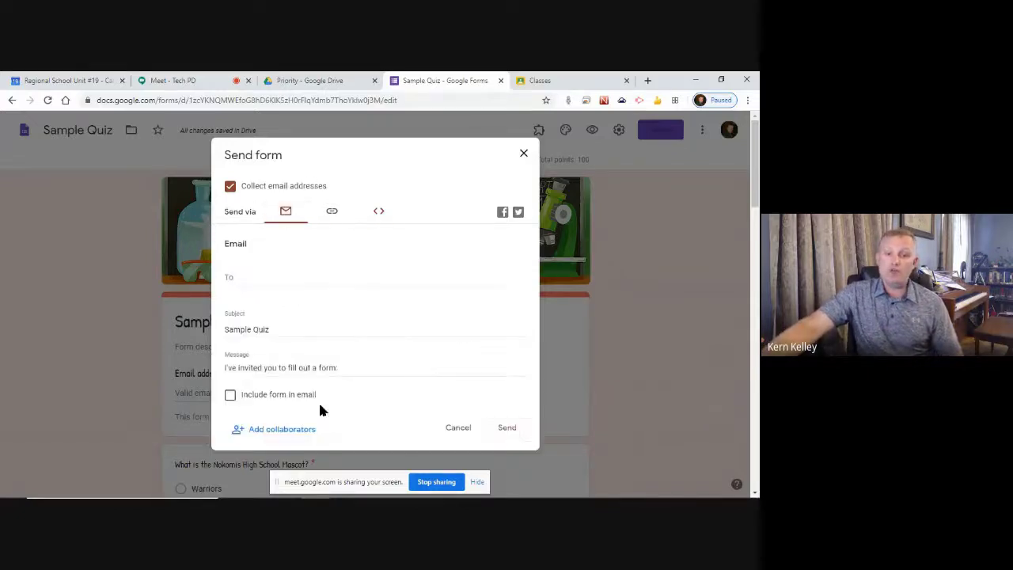
{"action": "left_click", "coordinate": [459, 427]}
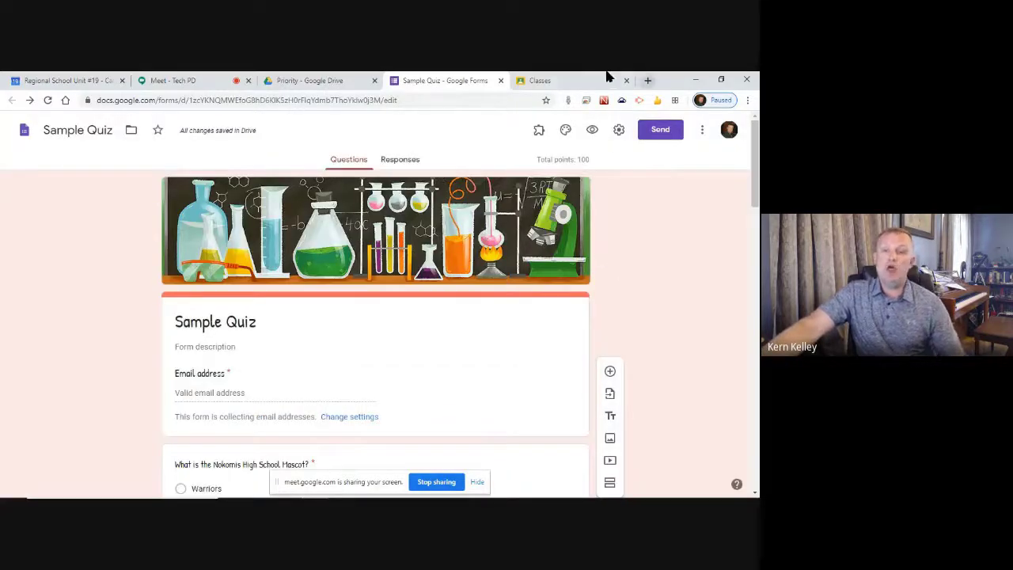
Switch to Google Classroom and start a new quiz assignment in the Virtual Learning class's classwork.
{"action": "left_click", "coordinate": [557, 76]}
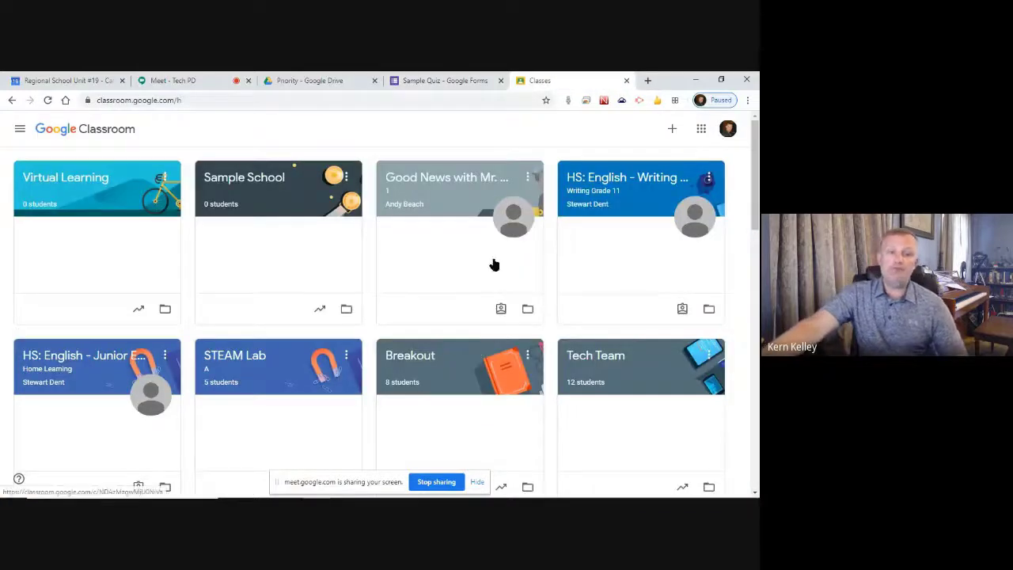
{"action": "left_click", "coordinate": [57, 181]}
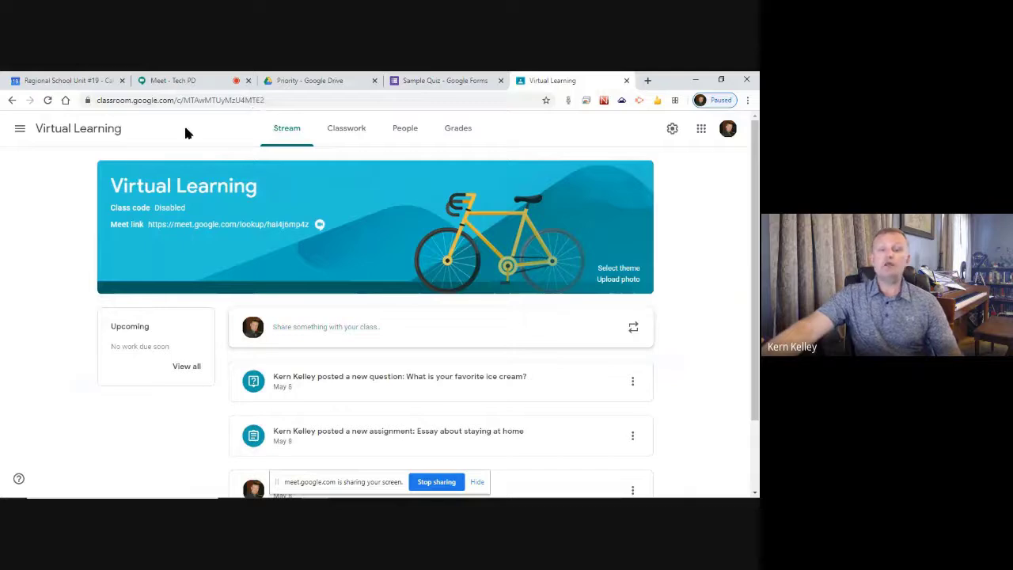
{"action": "left_click", "coordinate": [344, 131]}
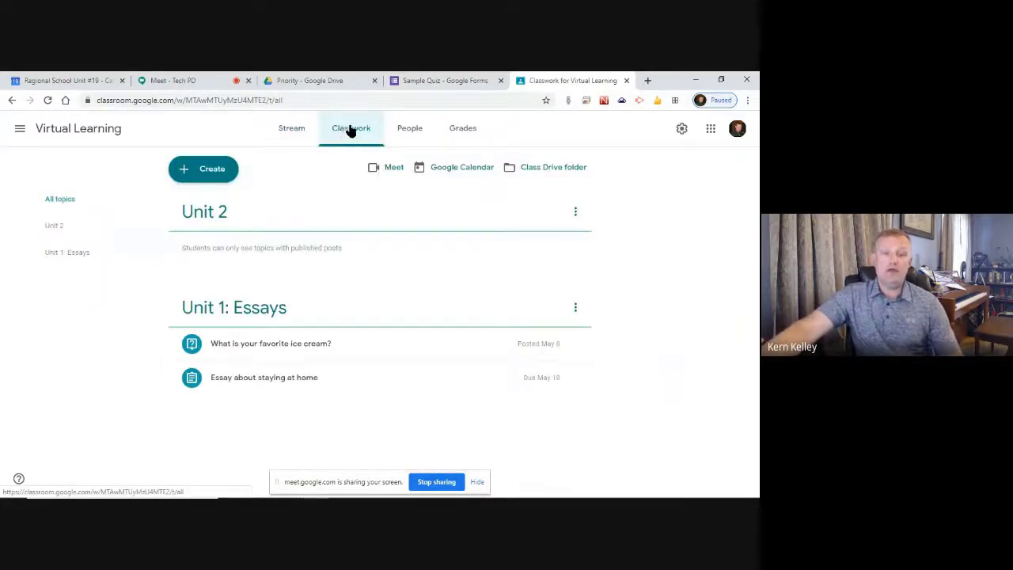
{"action": "left_click", "coordinate": [198, 170]}
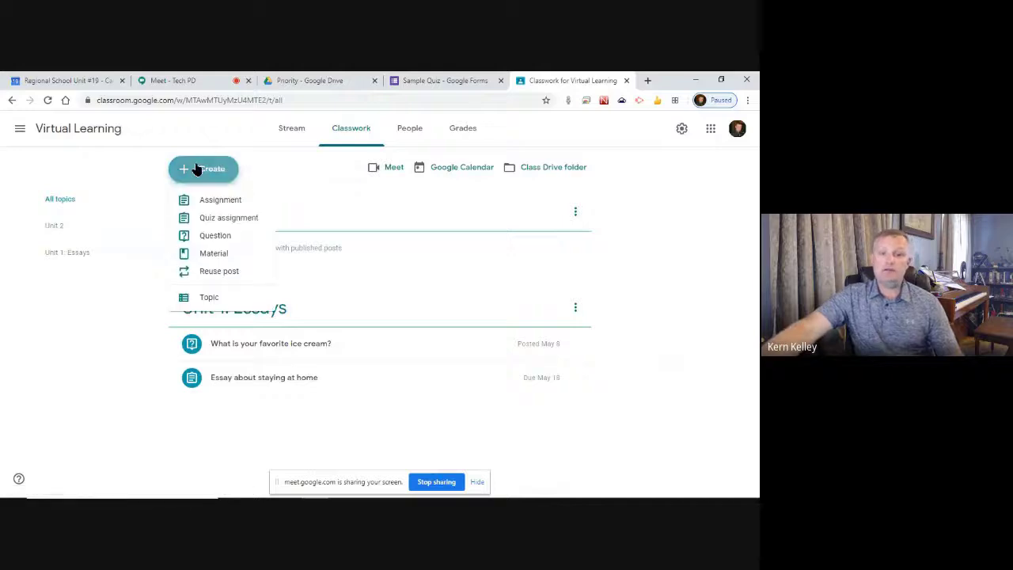
{"action": "left_click", "coordinate": [229, 219]}
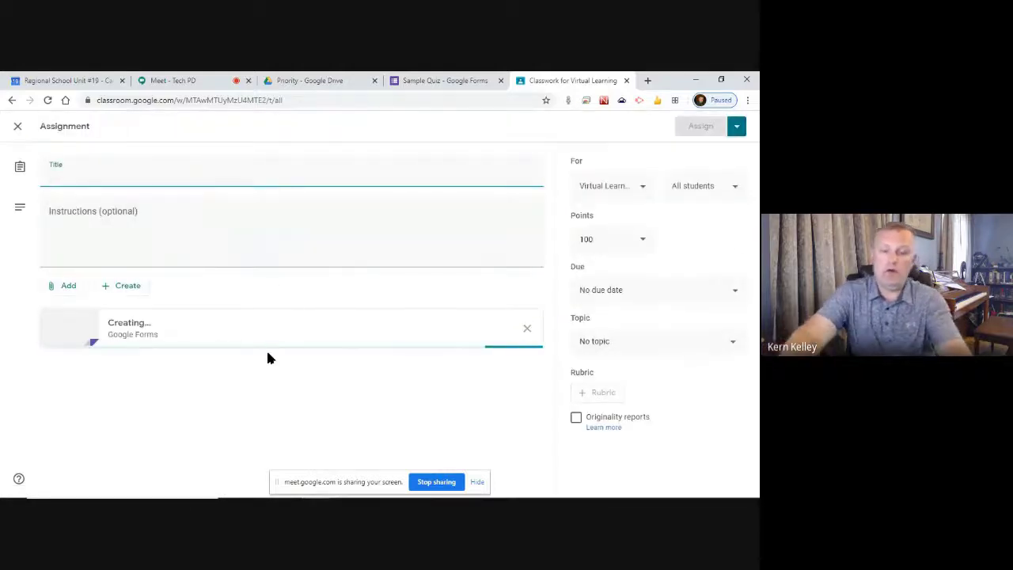
Title the new quiz assignment "Sample Quiz".
{"action": "type", "text": "Sampl"}
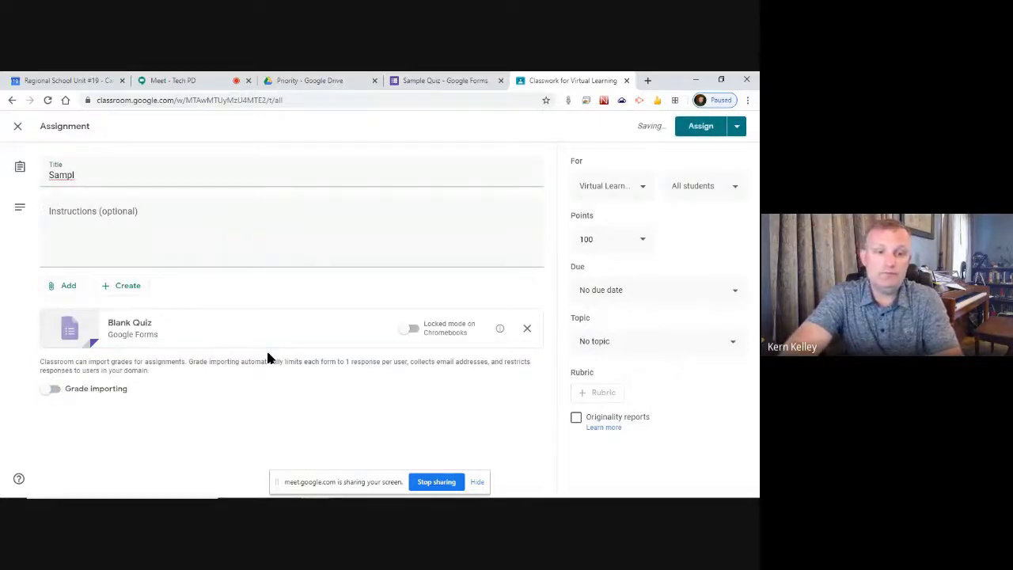
{"action": "left_click", "coordinate": [131, 174]}
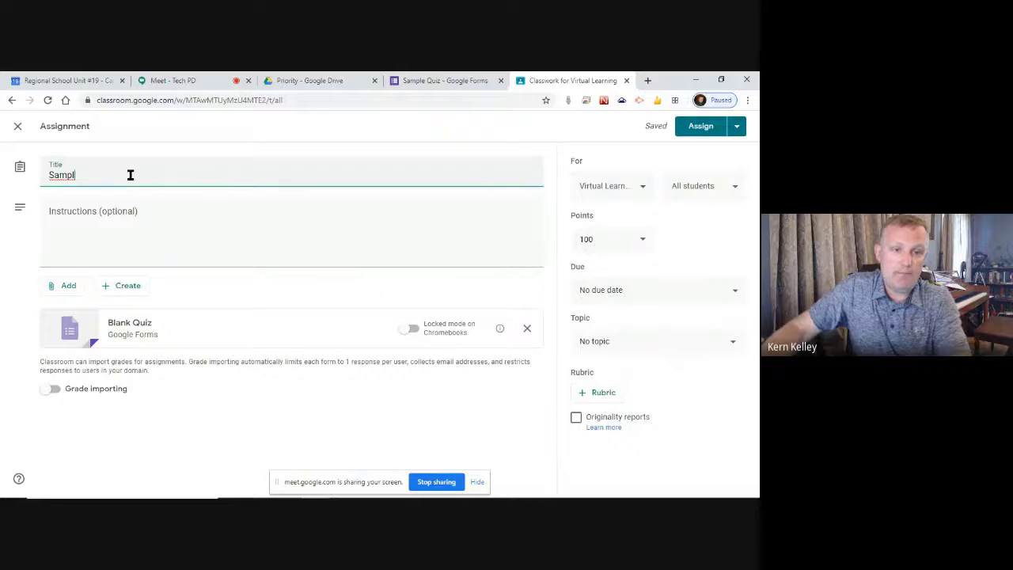
{"action": "type", "text": "e Quiz"}
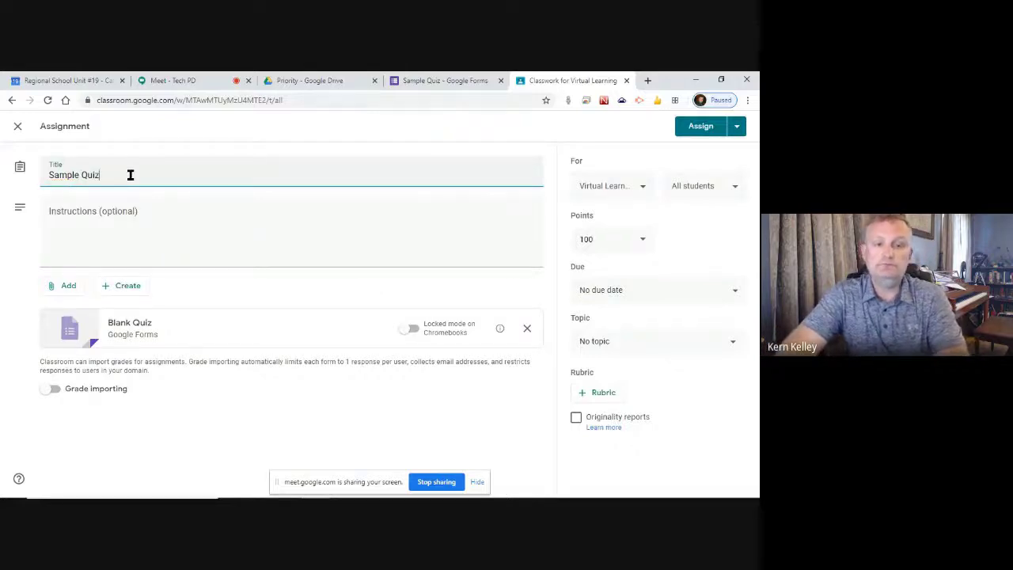
Replace the Blank Quiz attachment with the Sample Quiz form from Google Drive.
{"action": "left_click", "coordinate": [122, 235]}
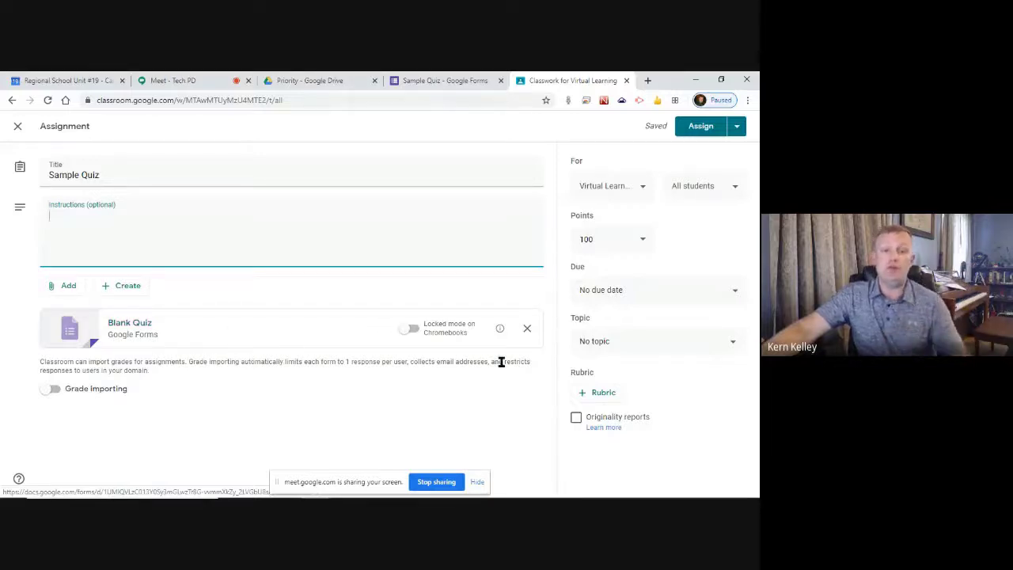
{"action": "left_click", "coordinate": [527, 329]}
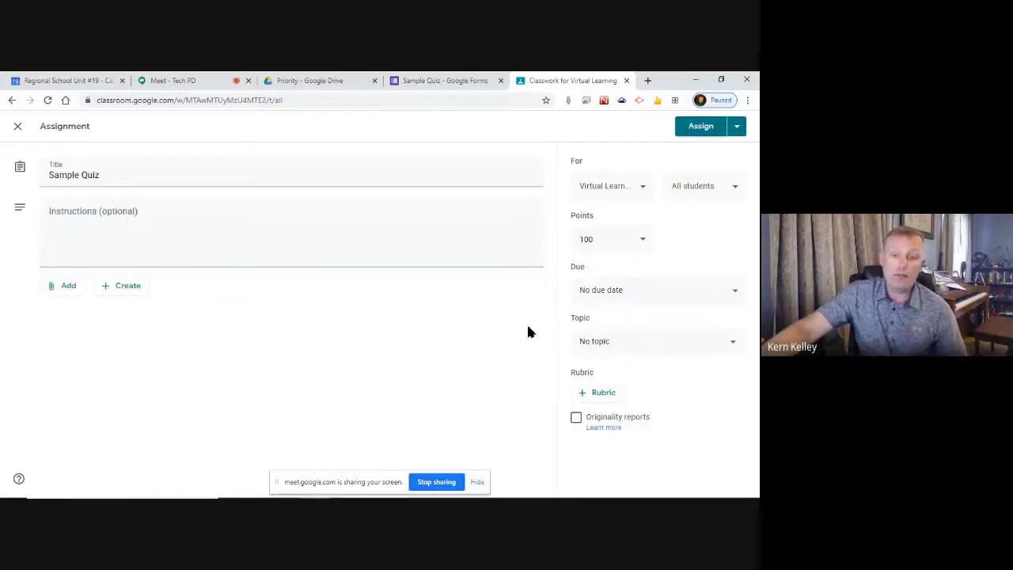
{"action": "left_click", "coordinate": [70, 287]}
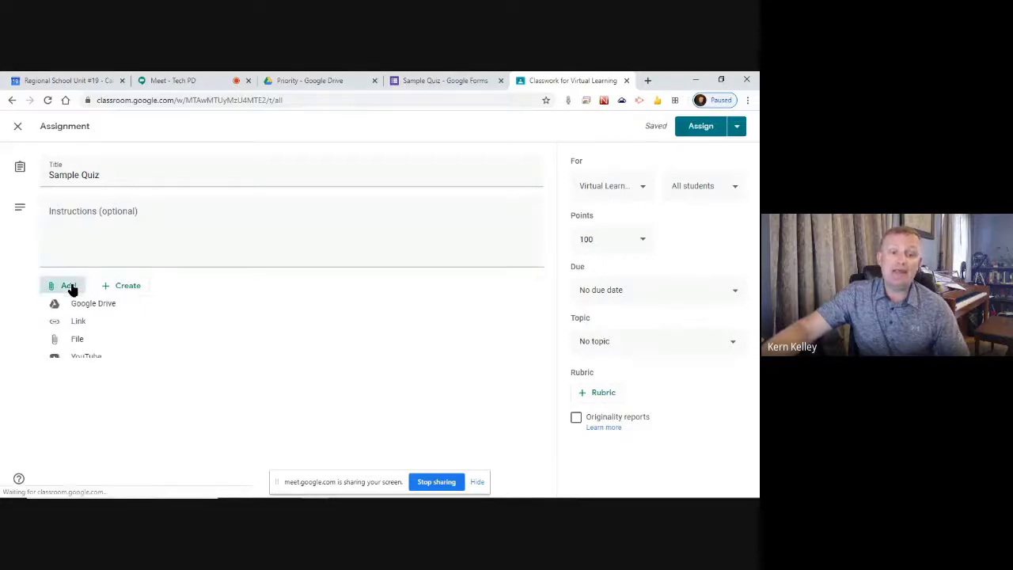
{"action": "left_click", "coordinate": [123, 312]}
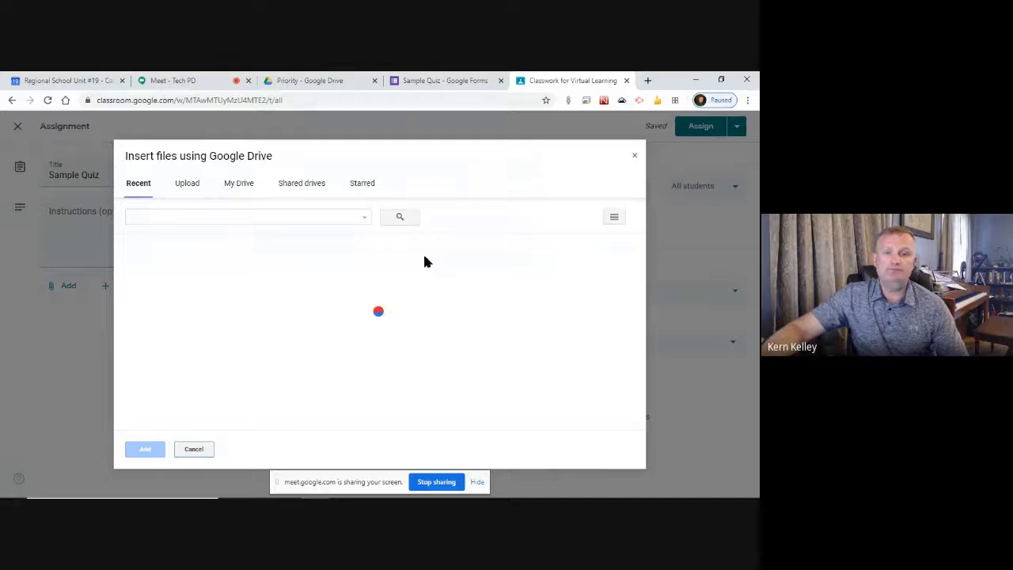
{"action": "left_click", "coordinate": [141, 312]}
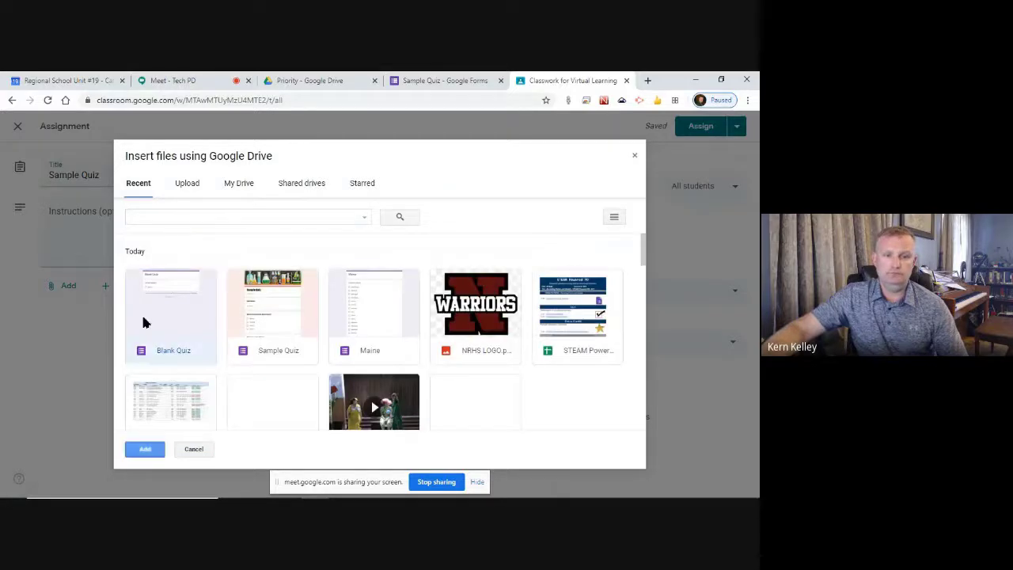
{"action": "left_click", "coordinate": [247, 296]}
{"action": "left_click", "coordinate": [142, 449]}
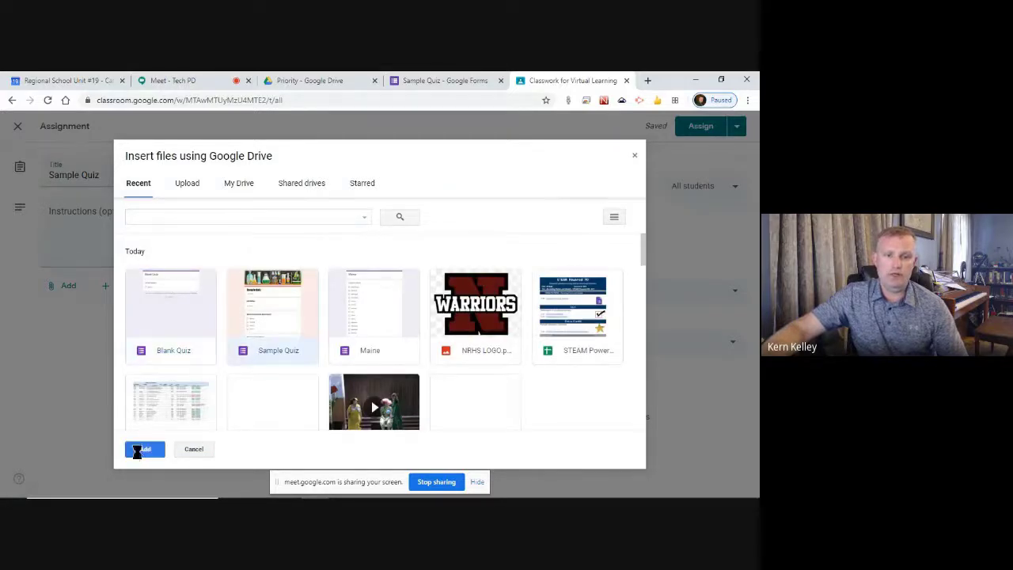
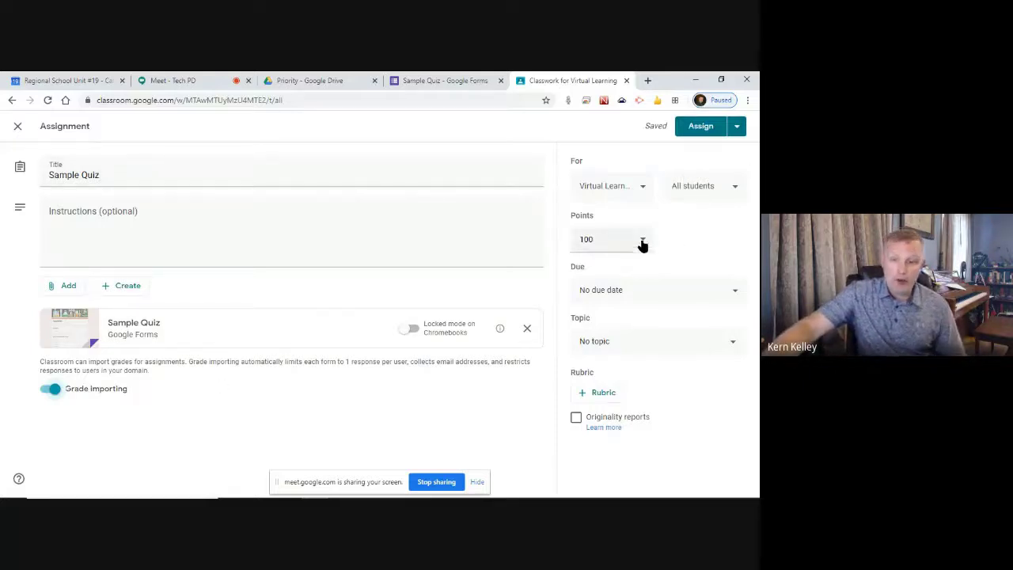
Set the assignment's due date to May 22, 2020.
{"action": "left_click", "coordinate": [692, 293]}
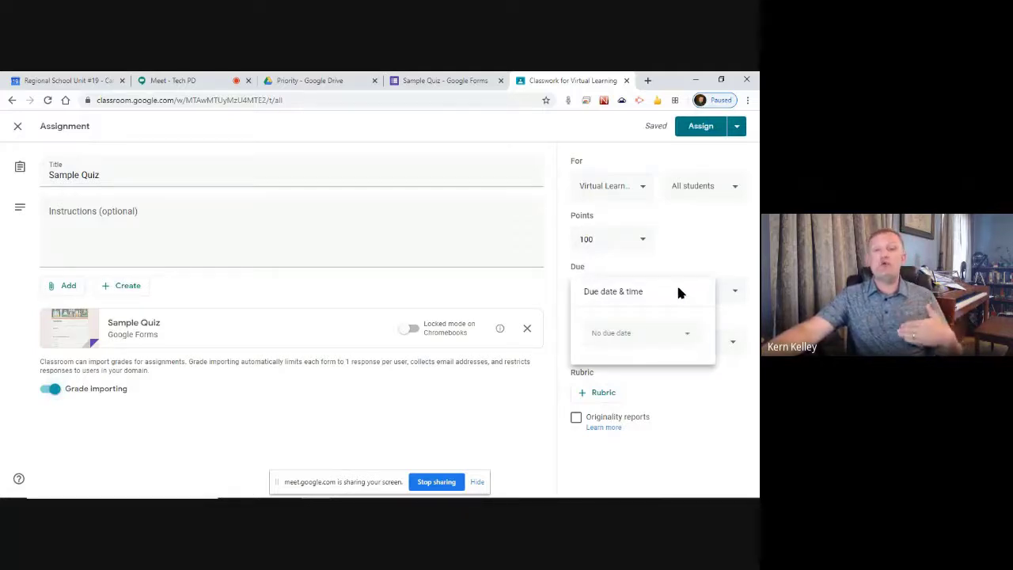
{"action": "left_click", "coordinate": [689, 335]}
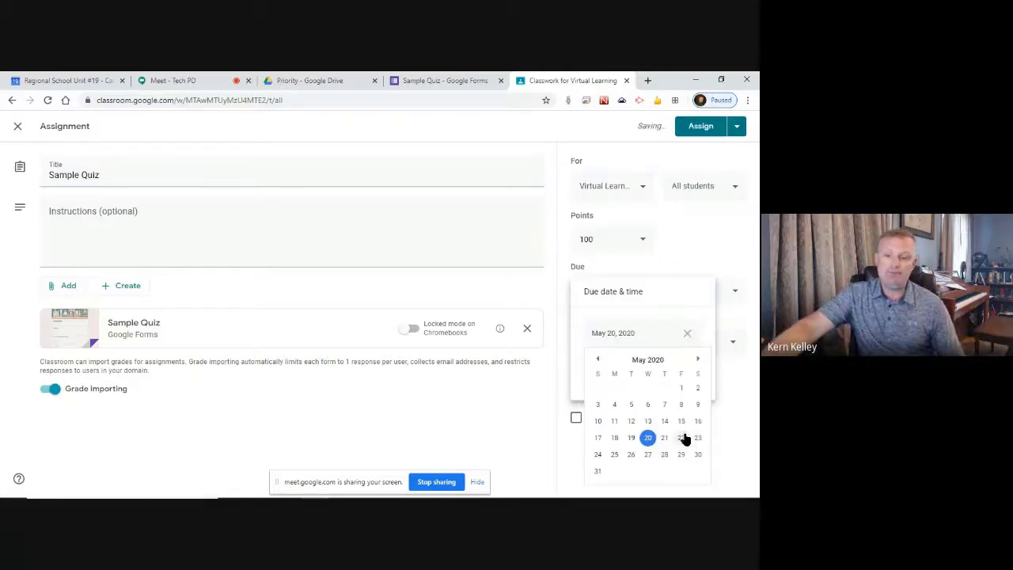
{"action": "left_click", "coordinate": [682, 438]}
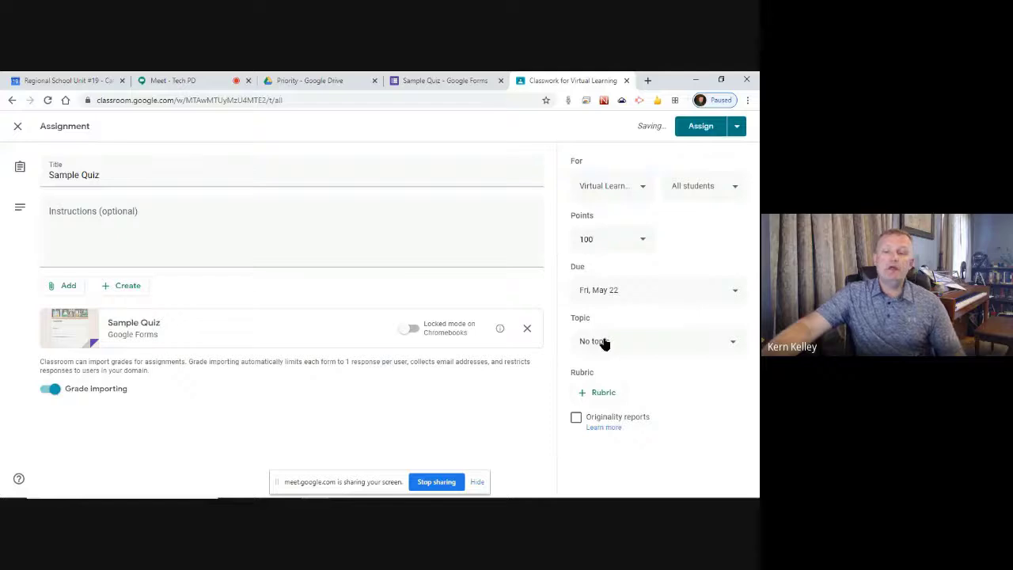
File the quiz under the Unit 2 topic and assign it to the class.
{"action": "left_click", "coordinate": [640, 348]}
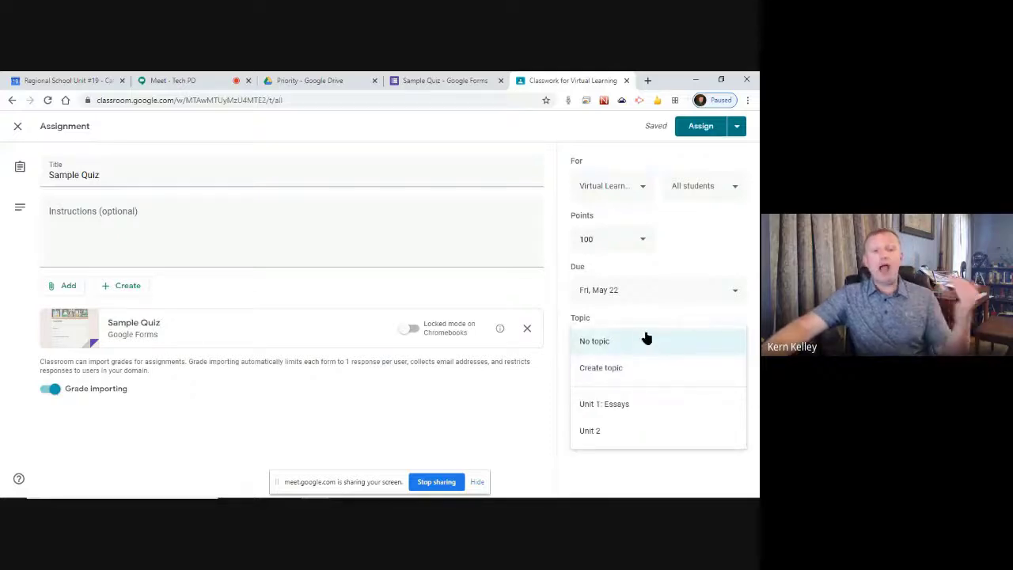
{"action": "left_click", "coordinate": [610, 433]}
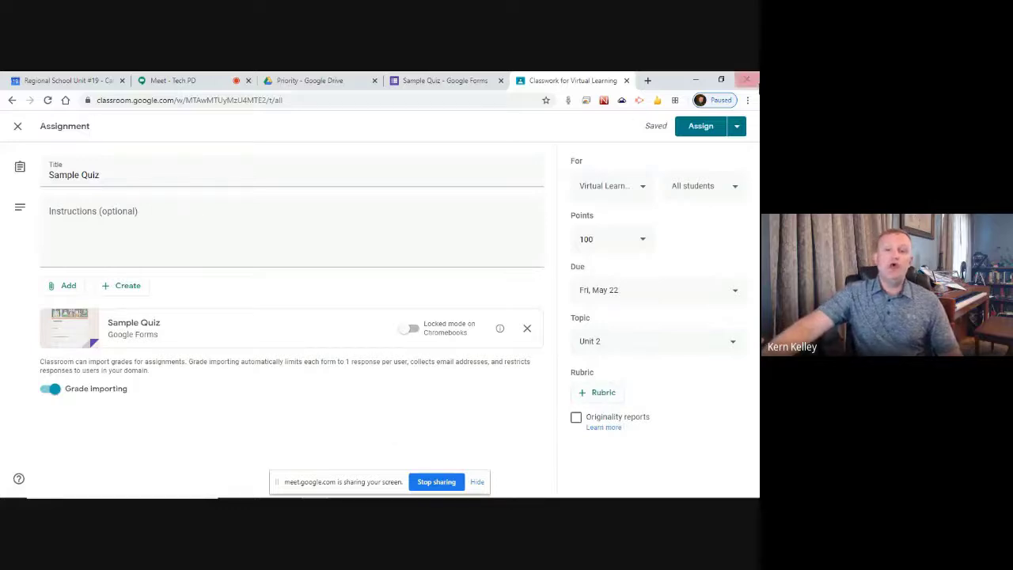
{"action": "left_click", "coordinate": [710, 126]}
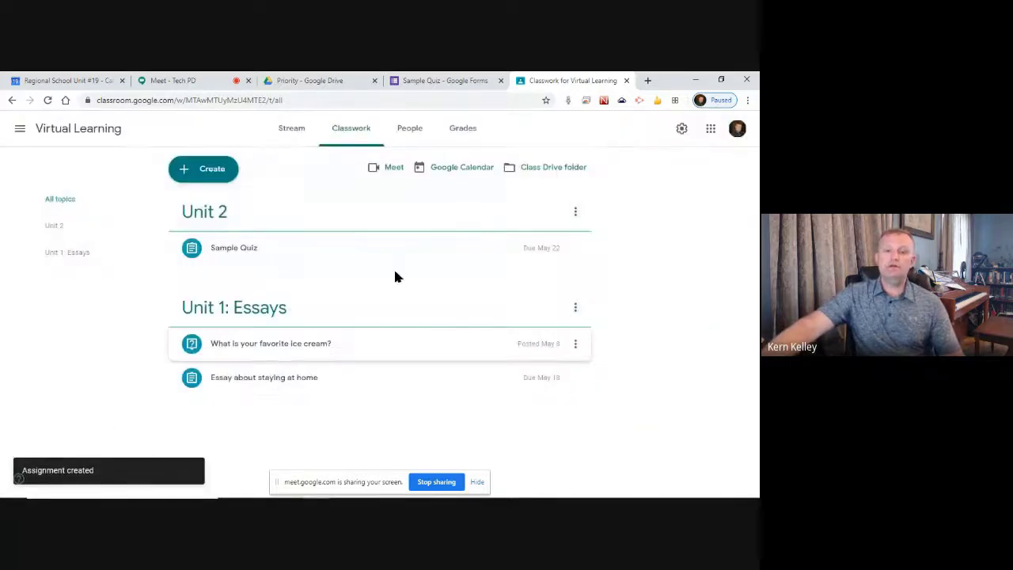
Expand the posted Sample Quiz assignment, then switch to Google Forms, preview the quiz and highlight its email collection notice.
{"action": "left_click", "coordinate": [227, 252]}
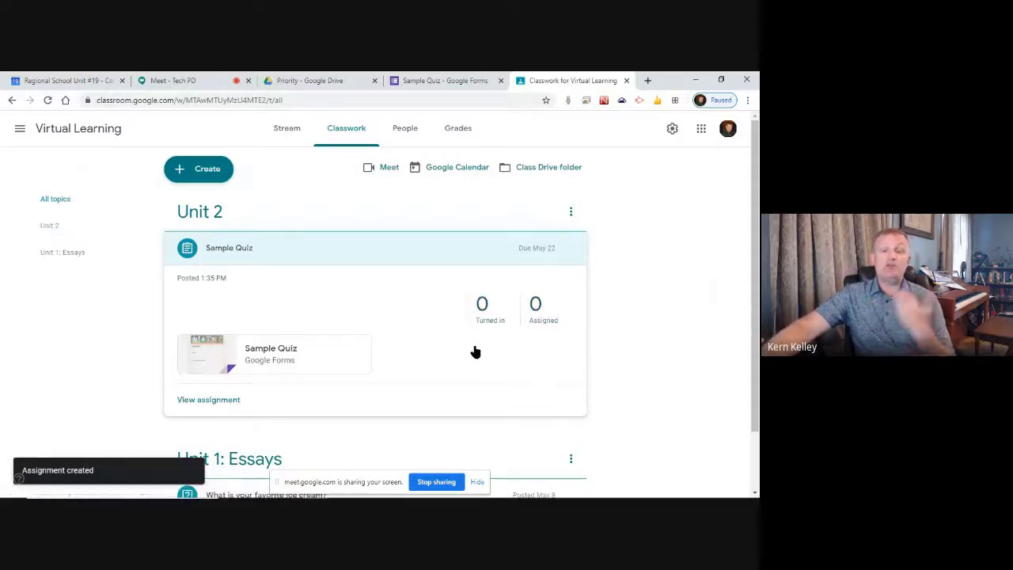
{"action": "left_click", "coordinate": [415, 80]}
{"action": "left_click", "coordinate": [589, 129]}
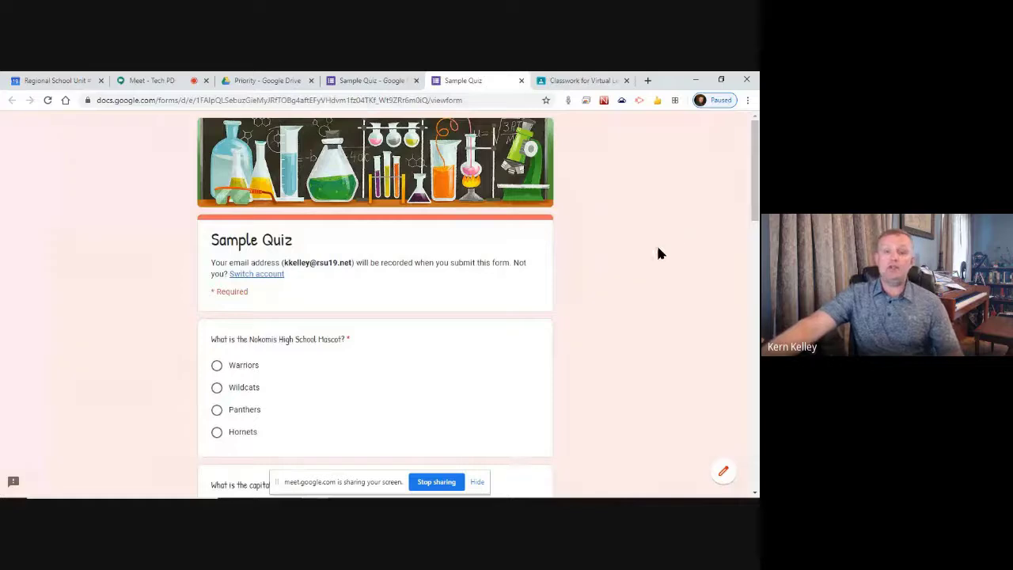
{"action": "left_click_drag", "start_coordinate": [273, 262], "coordinate": [388, 262]}
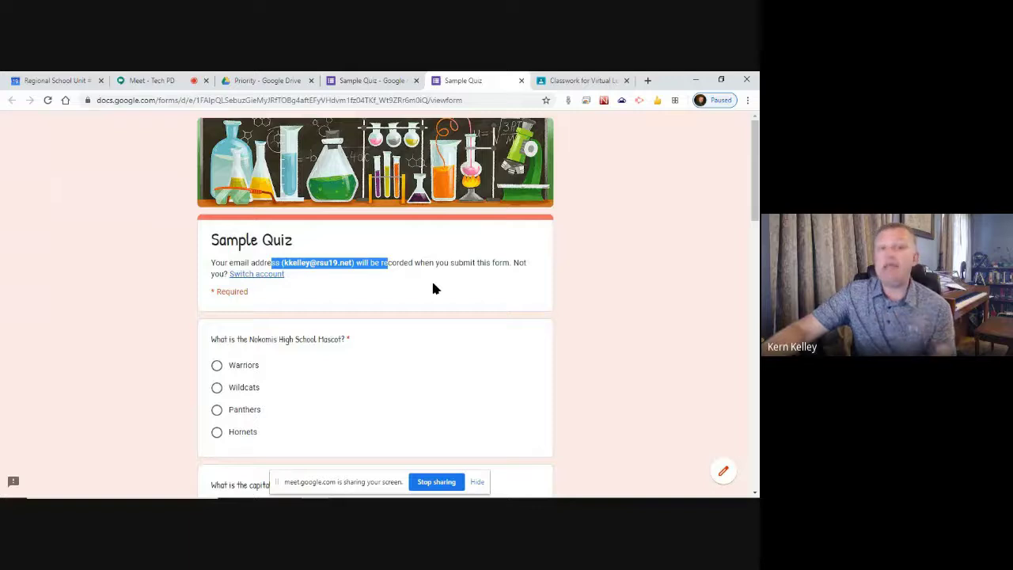
{"action": "left_click", "coordinate": [315, 253]}
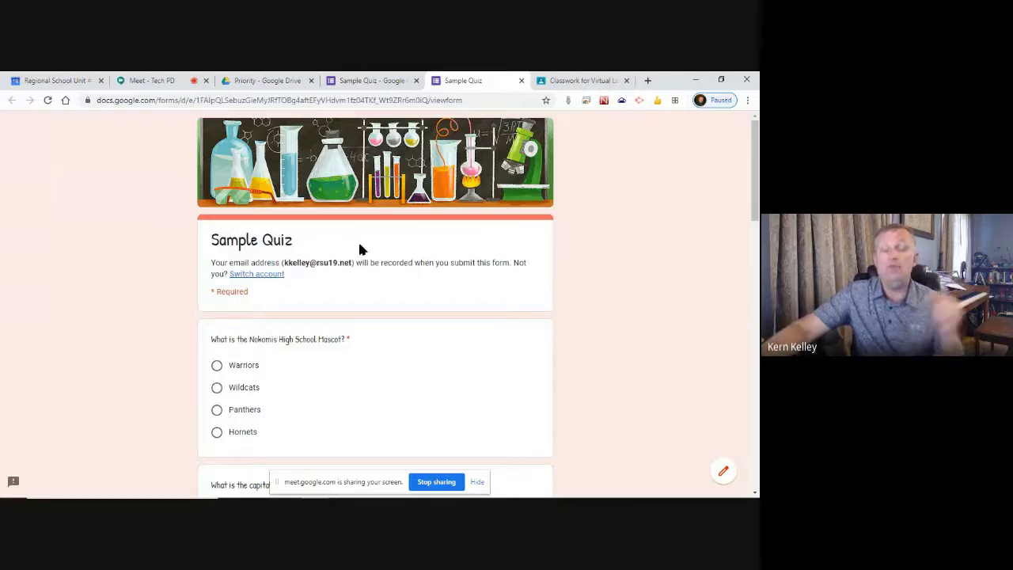
Answer the school mascot question with Wildcats and the capital of Maine question with "Augusta".
{"action": "scroll", "coordinate": [344, 277], "scroll_direction": "down", "scroll_amount": 3}
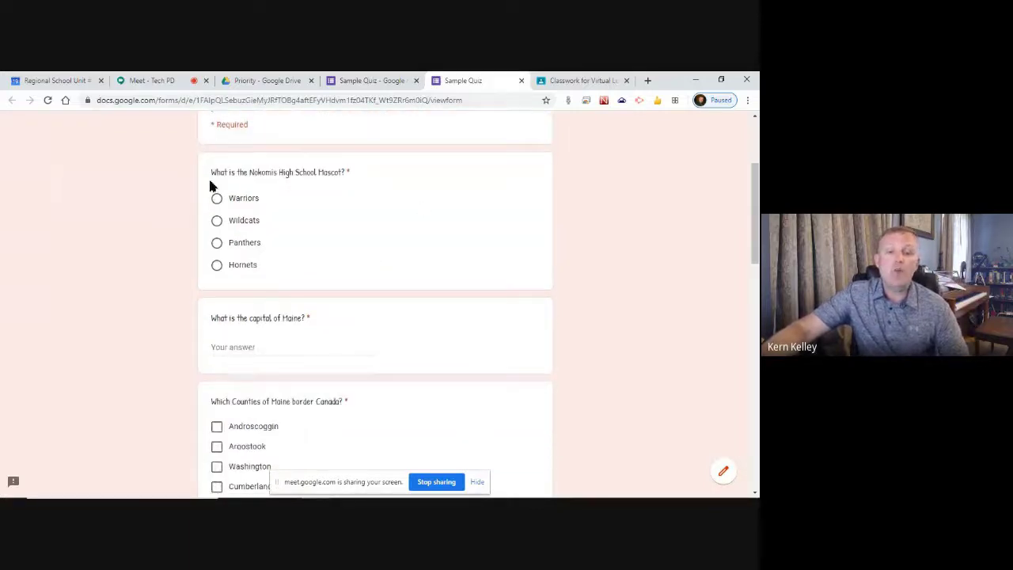
{"action": "left_click", "coordinate": [217, 223]}
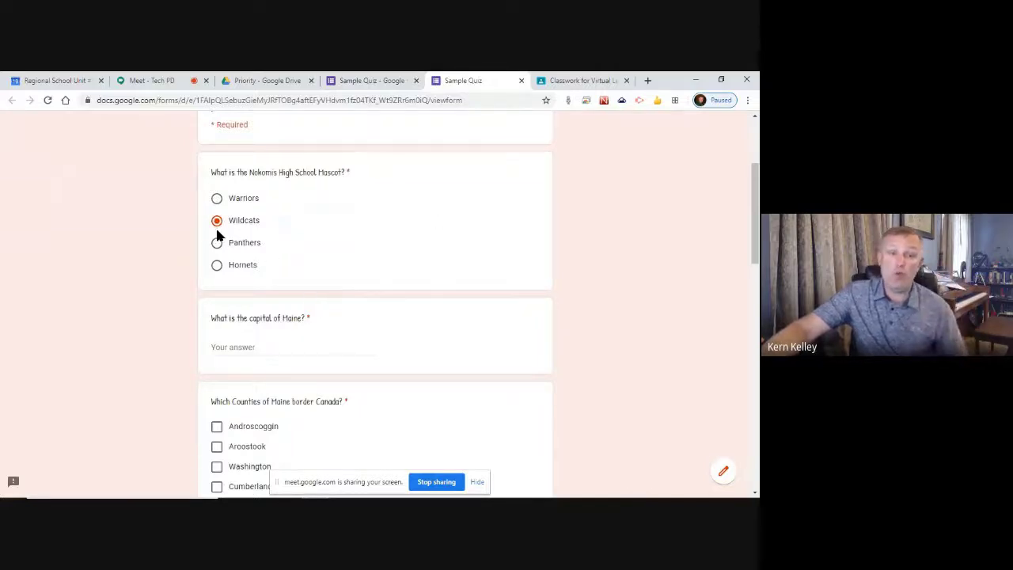
{"action": "scroll", "coordinate": [369, 296], "scroll_direction": "down", "scroll_amount": 1}
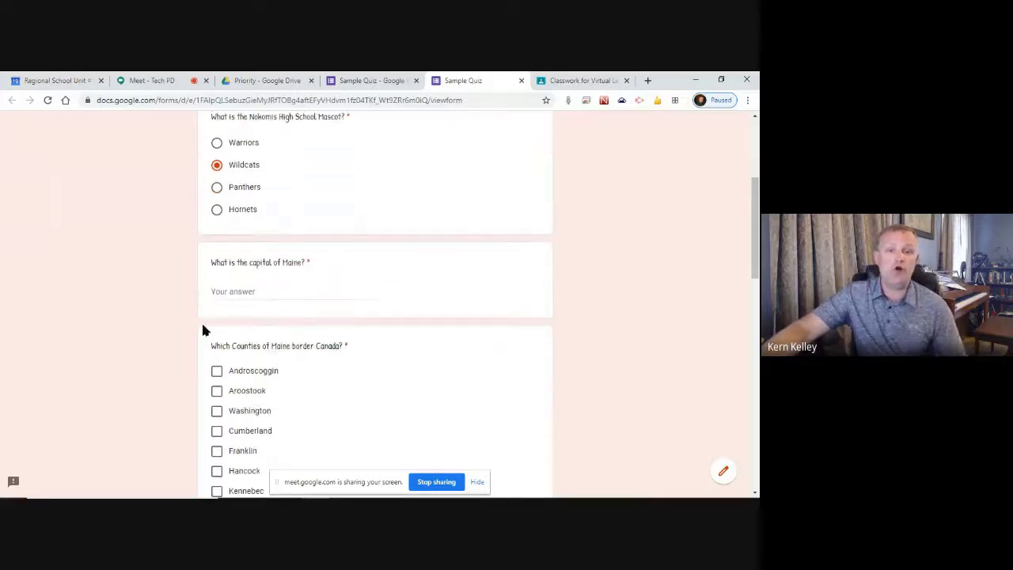
{"action": "left_click", "coordinate": [242, 291]}
{"action": "type", "text": "Augusta"}
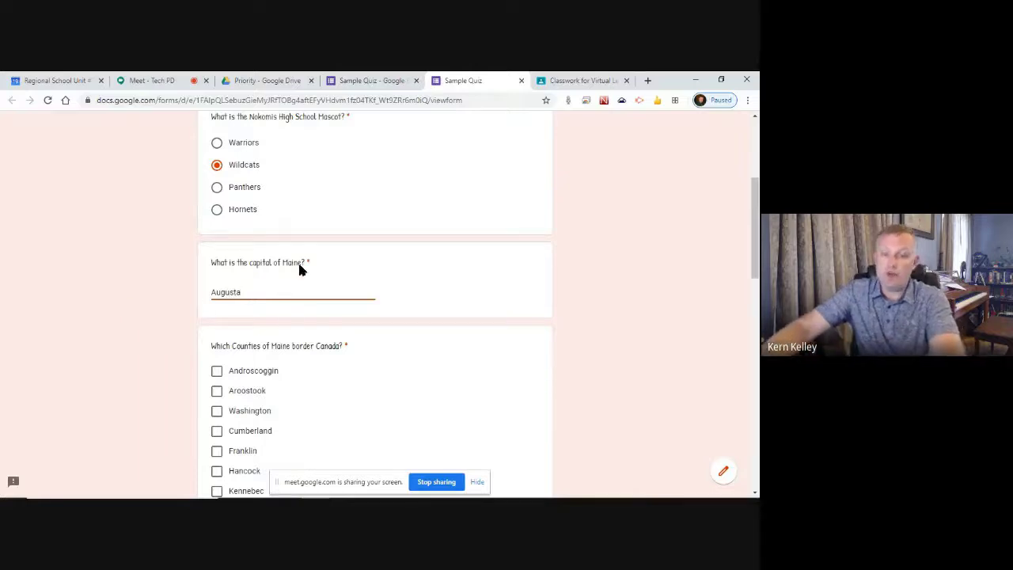
Select Aroostook, Somerset and the second Washington entry as counties bordering Canada, consulting the Maine Counties map.
{"action": "scroll", "coordinate": [159, 341], "scroll_direction": "down", "scroll_amount": 3}
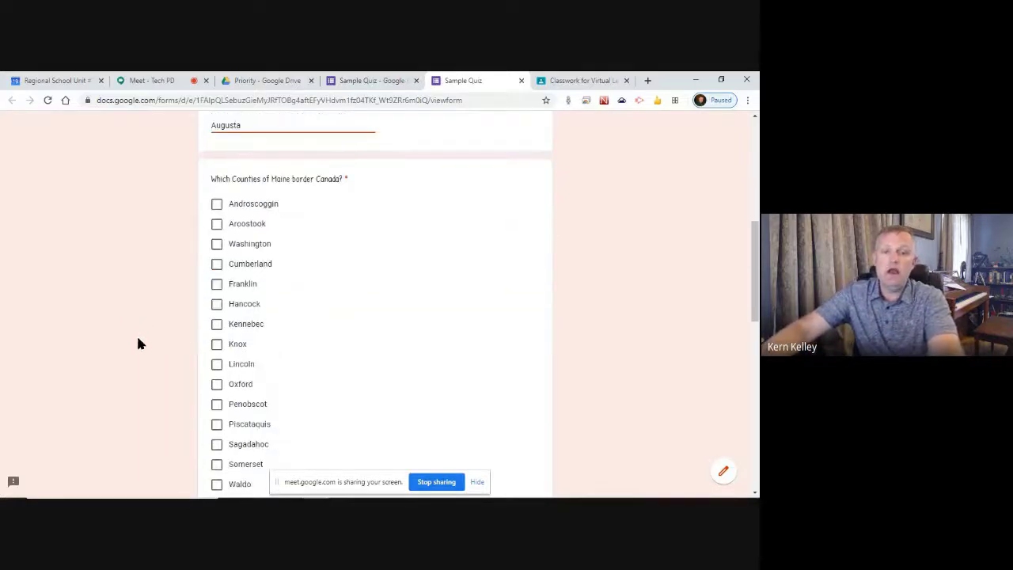
{"action": "left_click", "coordinate": [218, 223]}
{"action": "scroll", "coordinate": [296, 270], "scroll_direction": "down", "scroll_amount": 4}
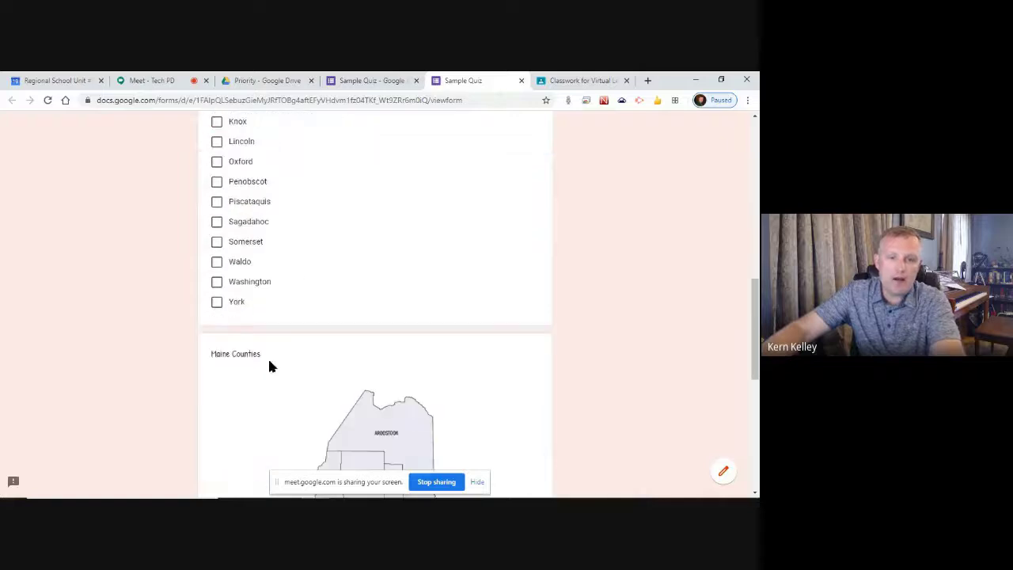
{"action": "scroll", "coordinate": [335, 350], "scroll_direction": "down", "scroll_amount": 3}
{"action": "scroll", "coordinate": [261, 278], "scroll_direction": "up", "scroll_amount": 6}
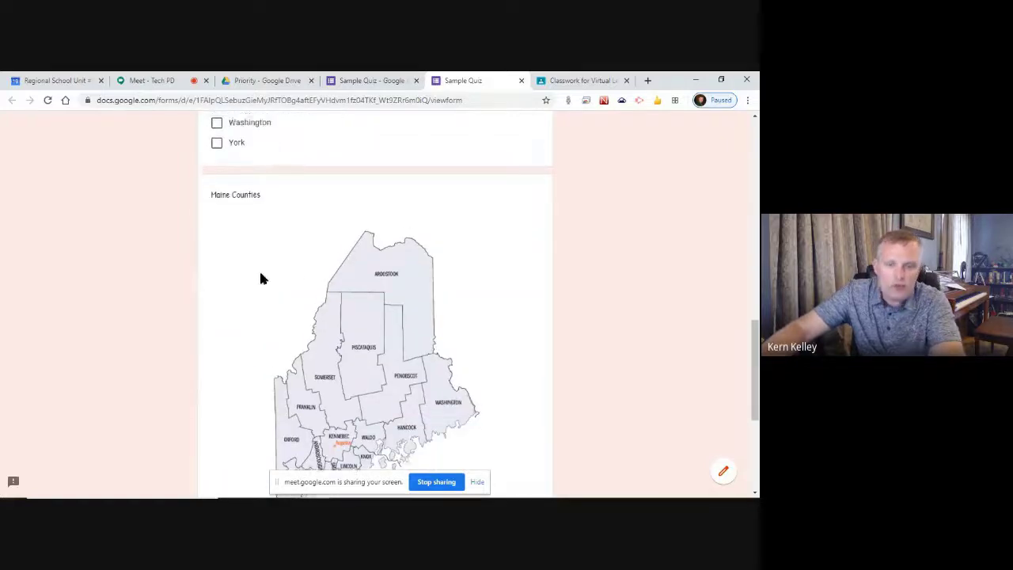
{"action": "left_click", "coordinate": [217, 449]}
{"action": "scroll", "coordinate": [419, 317], "scroll_direction": "down", "scroll_amount": 7}
{"action": "scroll", "coordinate": [281, 269], "scroll_direction": "up", "scroll_amount": 6}
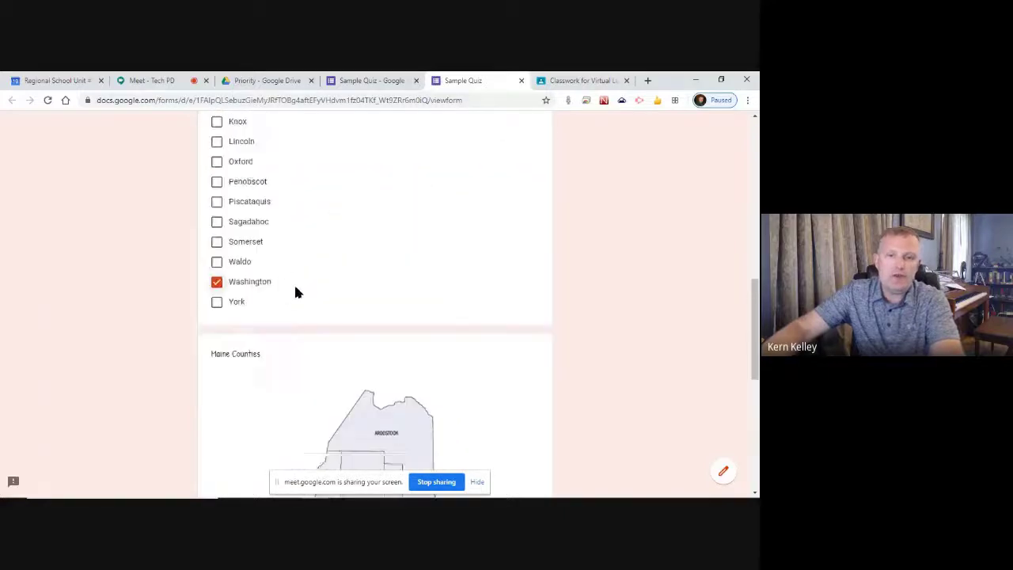
{"action": "left_click", "coordinate": [216, 354]}
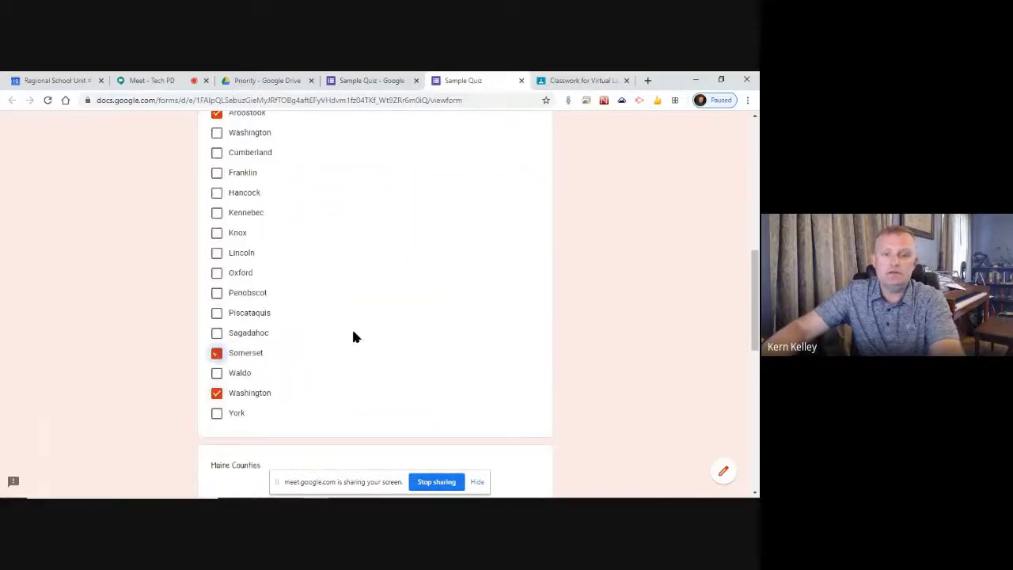
Add Franklin and Oxford to the selected counties bordering Canada after checking the Maine Counties map.
{"action": "scroll", "coordinate": [353, 335], "scroll_direction": "down", "scroll_amount": 5}
{"action": "scroll", "coordinate": [312, 309], "scroll_direction": "up", "scroll_amount": 7}
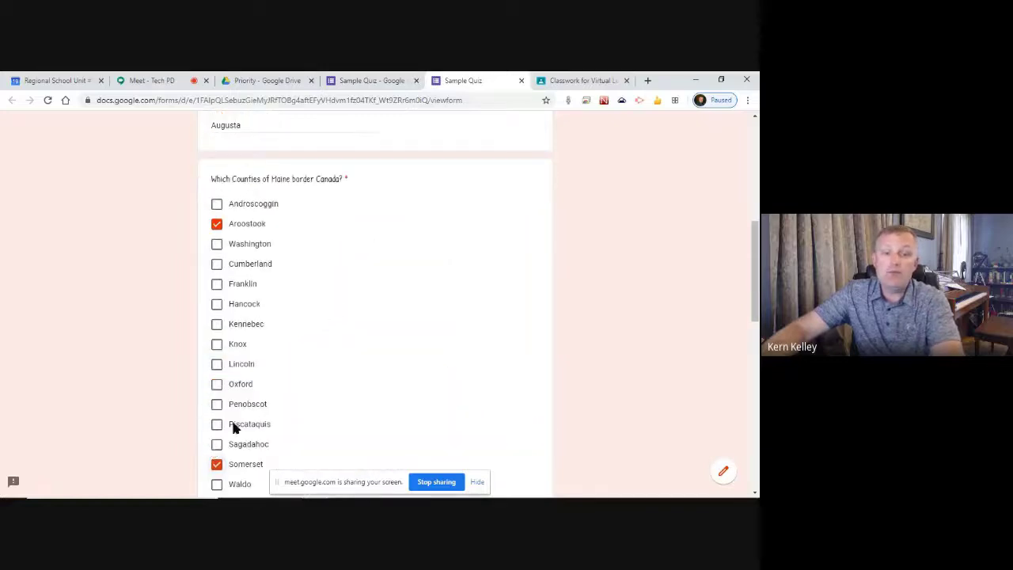
{"action": "scroll", "coordinate": [348, 324], "scroll_direction": "down", "scroll_amount": 5}
{"action": "scroll", "coordinate": [375, 301], "scroll_direction": "down", "scroll_amount": 3}
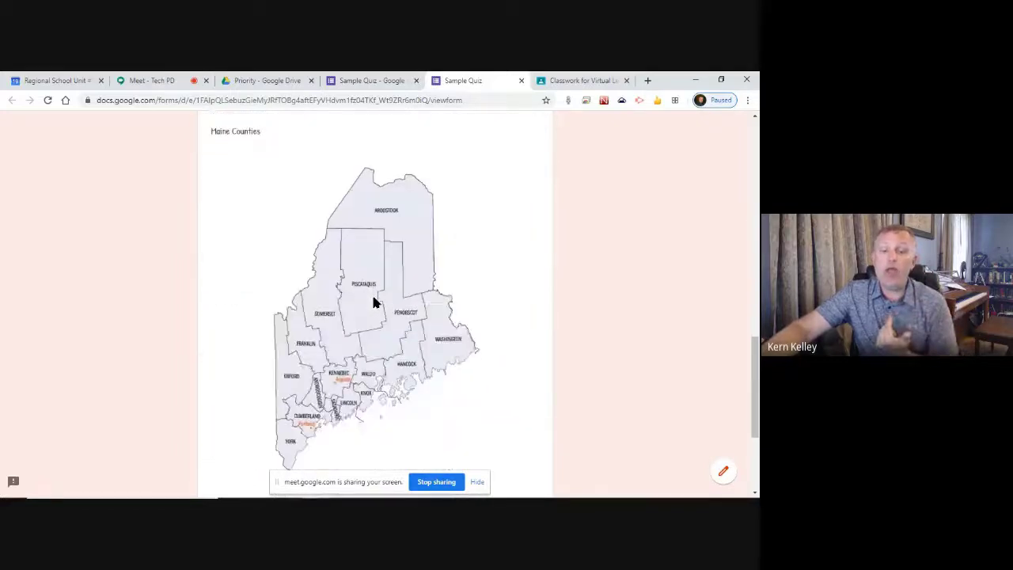
{"action": "scroll", "coordinate": [317, 348], "scroll_direction": "up", "scroll_amount": 5}
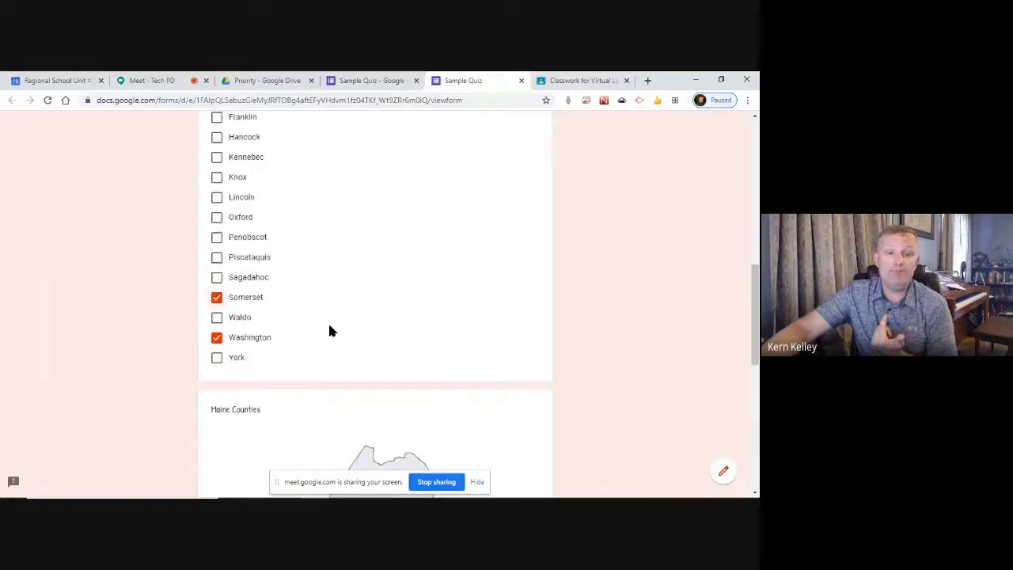
{"action": "scroll", "coordinate": [254, 195], "scroll_direction": "up", "scroll_amount": 1}
{"action": "left_click", "coordinate": [216, 173]}
{"action": "scroll", "coordinate": [425, 251], "scroll_direction": "down", "scroll_amount": 4}
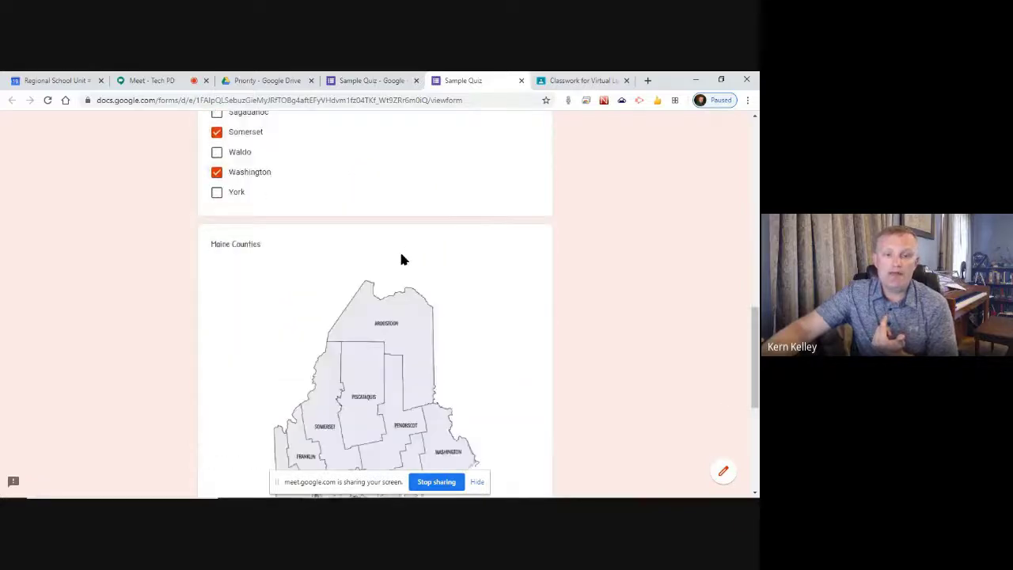
{"action": "scroll", "coordinate": [308, 412], "scroll_direction": "down", "scroll_amount": 1}
{"action": "scroll", "coordinate": [325, 378], "scroll_direction": "up", "scroll_amount": 6}
{"action": "scroll", "coordinate": [306, 398], "scroll_direction": "down", "scroll_amount": 1}
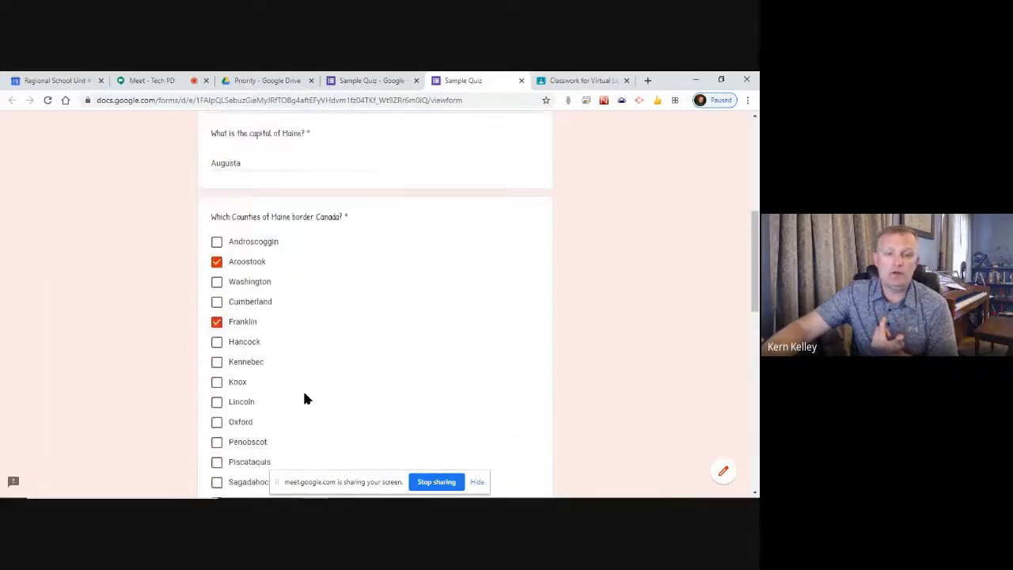
{"action": "scroll", "coordinate": [305, 398], "scroll_direction": "down", "scroll_amount": 1}
{"action": "left_click", "coordinate": [217, 327]}
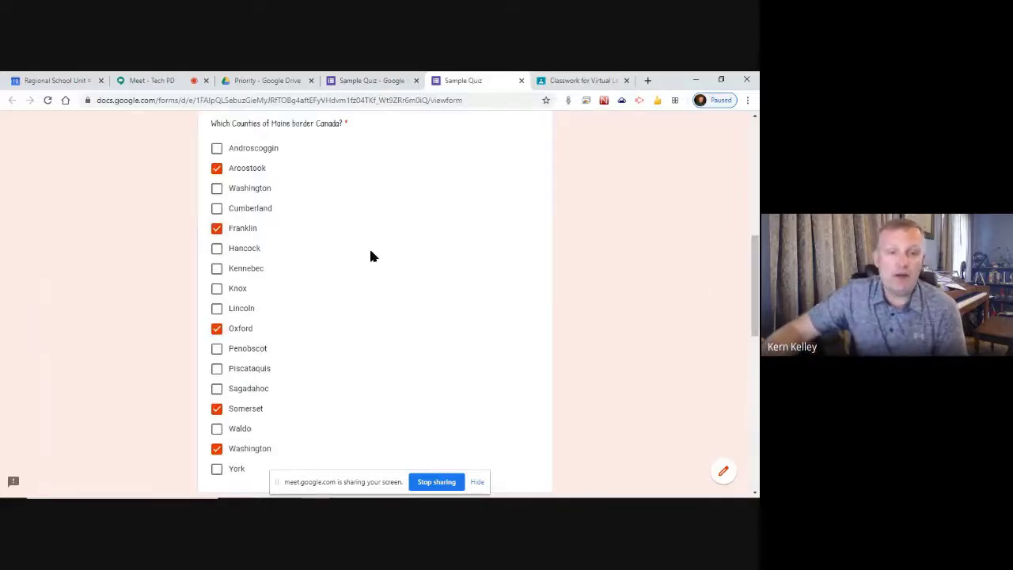
Answer the favorite thing about Maine question with "I love the people!" and submit the quiz.
{"action": "scroll", "coordinate": [351, 246], "scroll_direction": "up", "scroll_amount": 1}
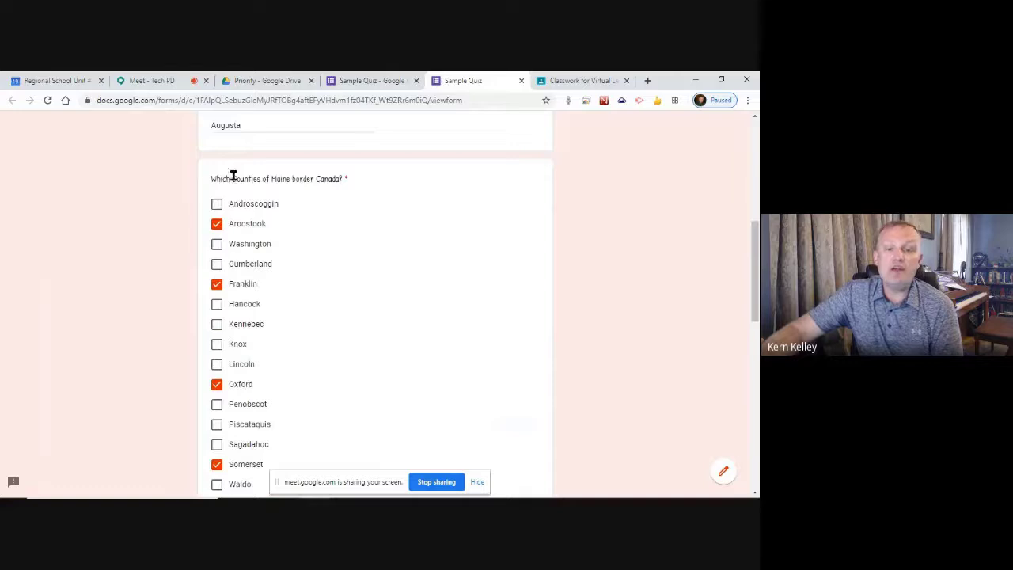
{"action": "left_click_drag", "start_coordinate": [232, 178], "coordinate": [328, 179]}
{"action": "scroll", "coordinate": [474, 356], "scroll_direction": "down", "scroll_amount": 3}
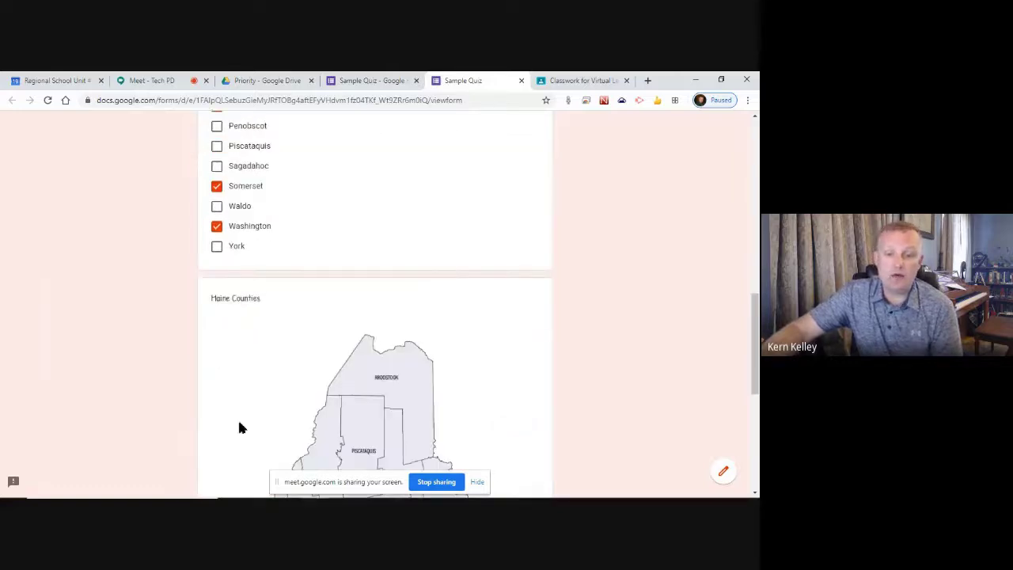
{"action": "scroll", "coordinate": [358, 172], "scroll_direction": "down", "scroll_amount": 4}
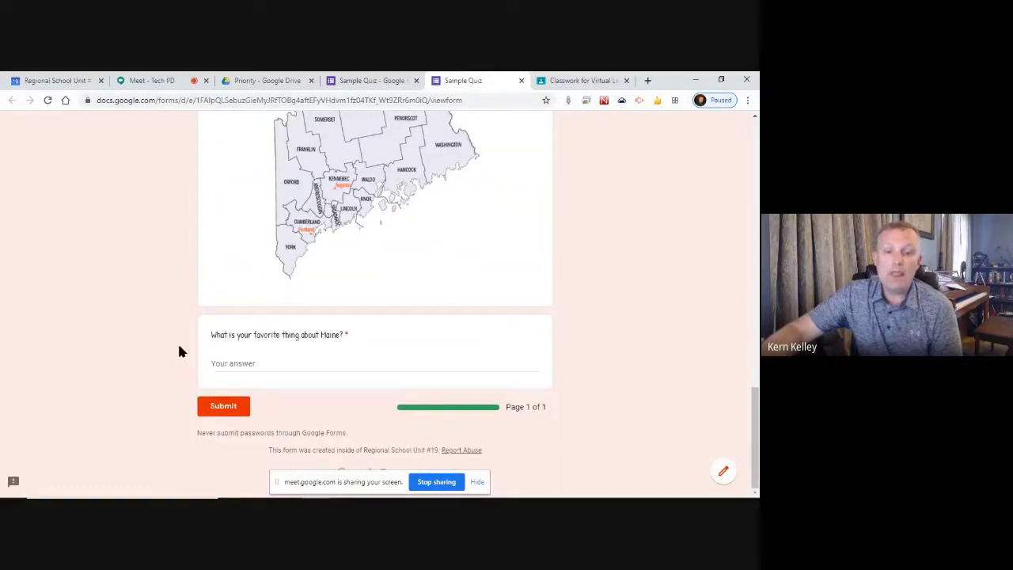
{"action": "left_click", "coordinate": [301, 360]}
{"action": "type", "text": "I love the people!"}
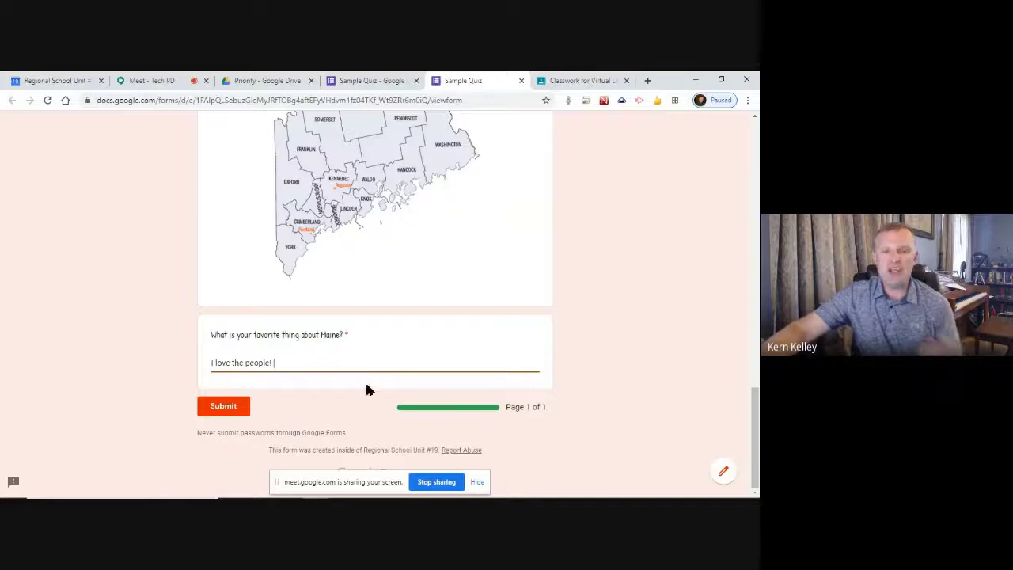
{"action": "left_click", "coordinate": [222, 411]}
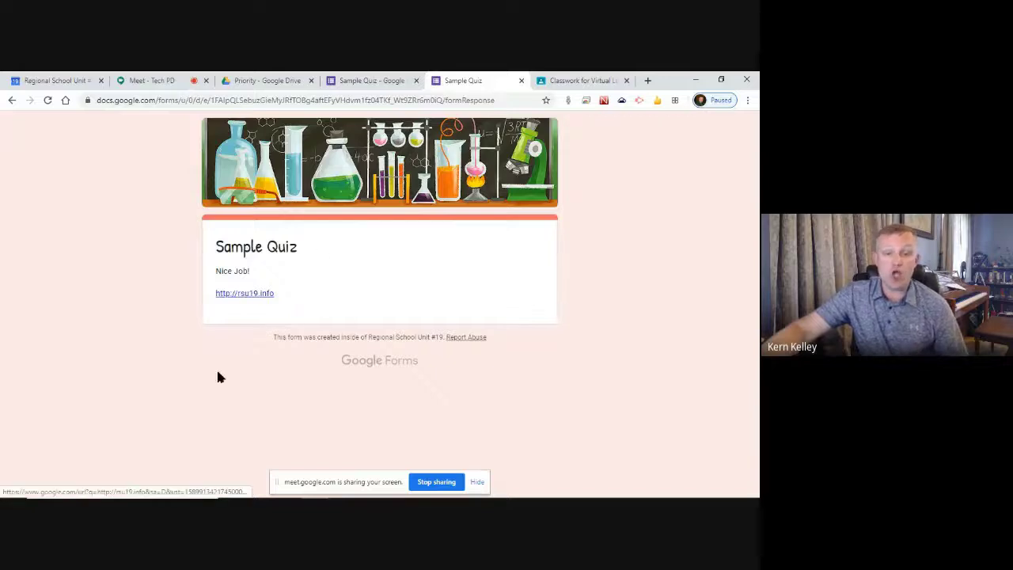
{"action": "left_click", "coordinate": [252, 295]}
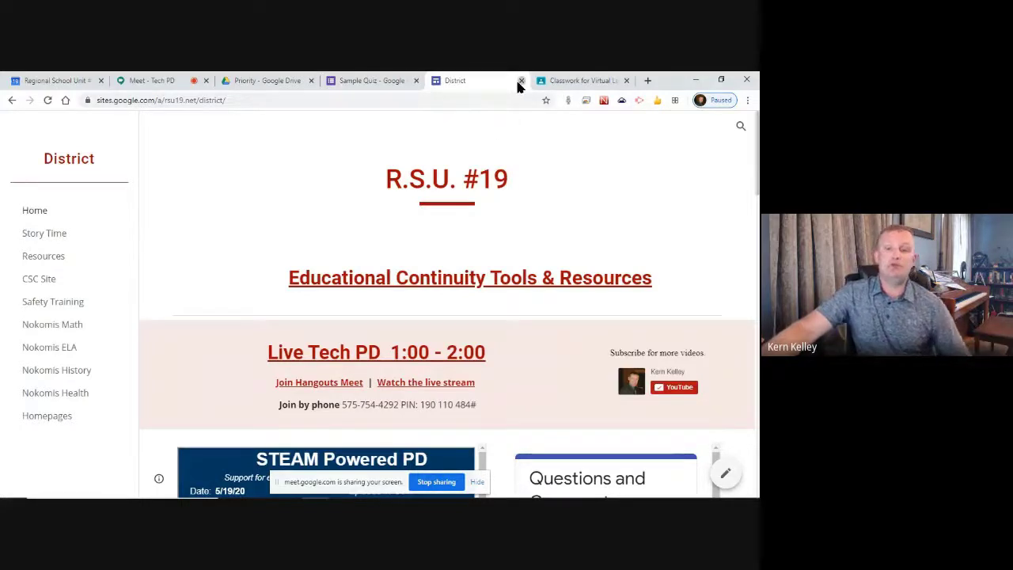
{"action": "left_click", "coordinate": [521, 81]}
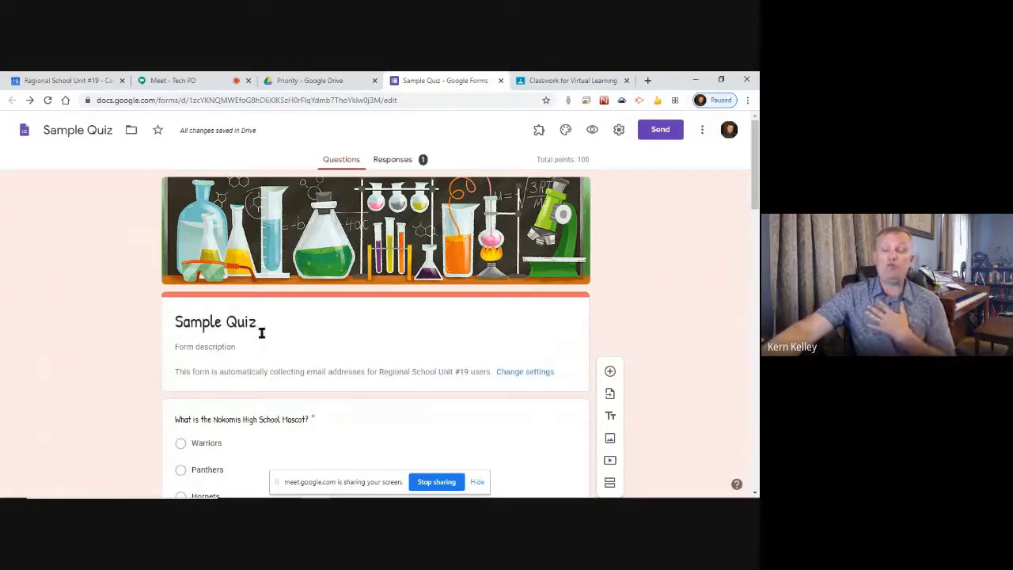
{"action": "scroll", "coordinate": [174, 400], "scroll_direction": "down", "scroll_amount": 6}
{"action": "scroll", "coordinate": [129, 390], "scroll_direction": "up", "scroll_amount": 8}
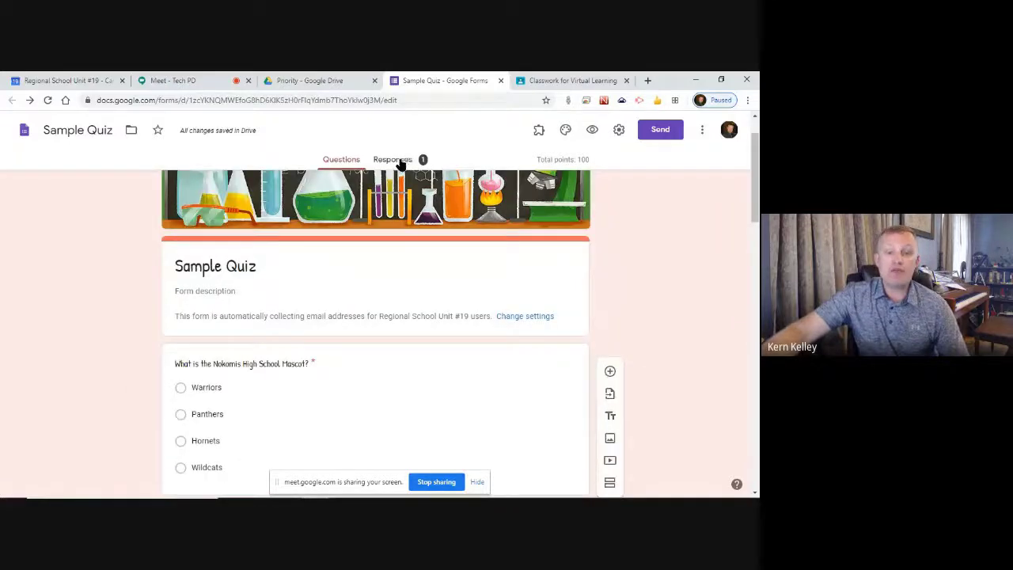
Review the quiz's response summary, including insights, frequently missed questions, scores and the answers to each question.
{"action": "left_click", "coordinate": [394, 164]}
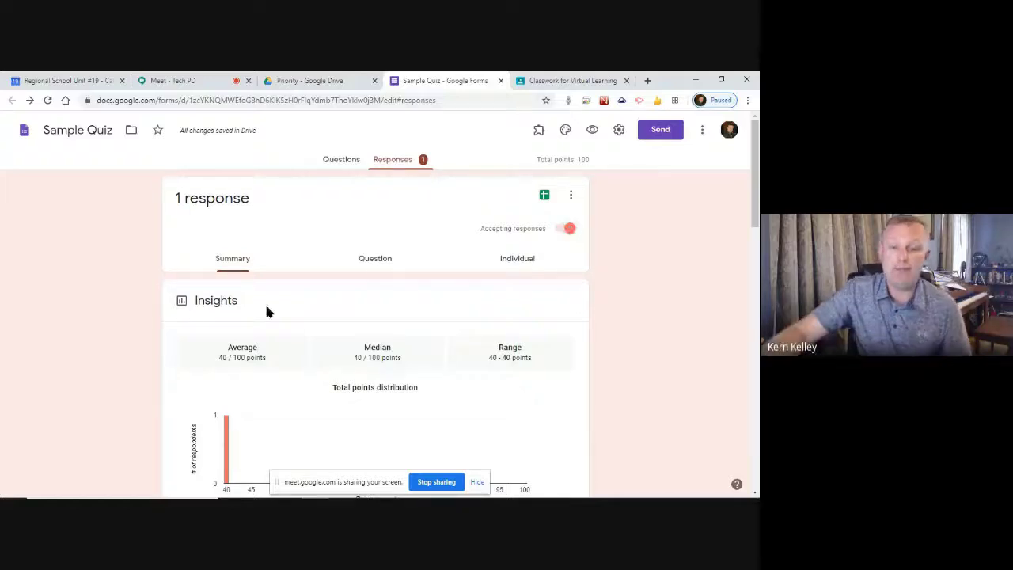
{"action": "scroll", "coordinate": [357, 245], "scroll_direction": "down", "scroll_amount": 2}
{"action": "scroll", "coordinate": [334, 231], "scroll_direction": "up", "scroll_amount": 1}
{"action": "scroll", "coordinate": [334, 231], "scroll_direction": "up", "scroll_amount": 1}
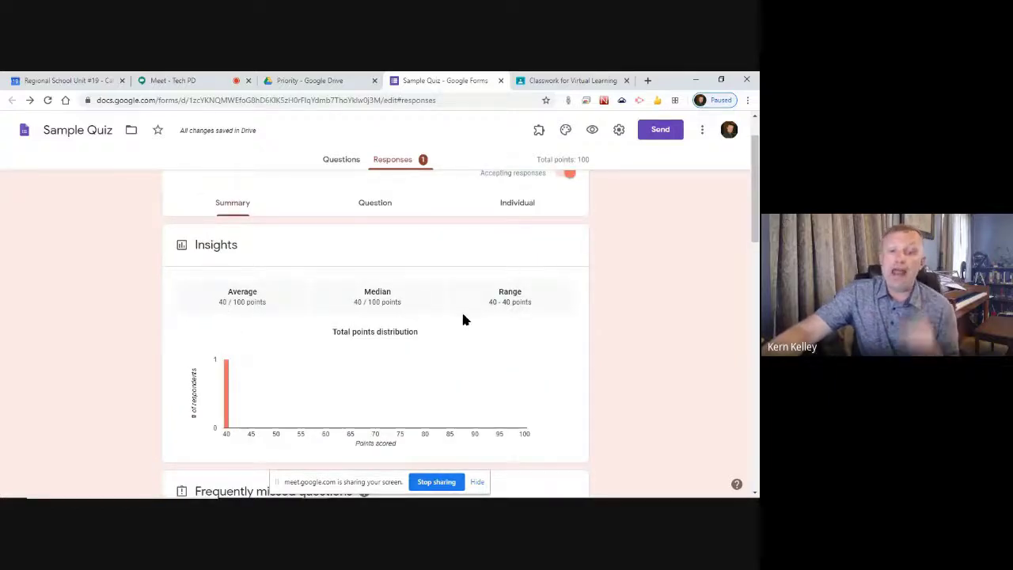
{"action": "scroll", "coordinate": [455, 285], "scroll_direction": "down", "scroll_amount": 2}
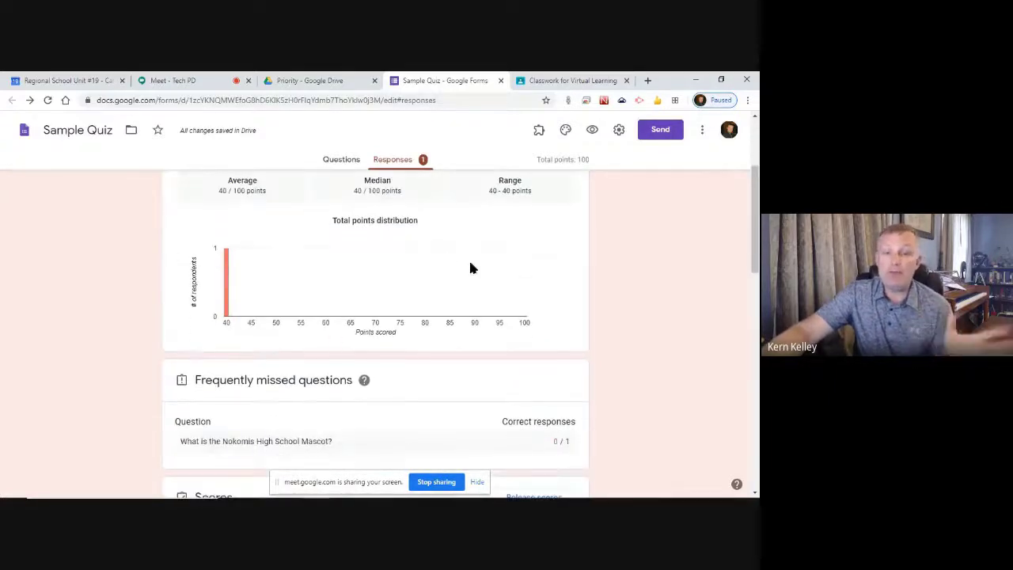
{"action": "scroll", "coordinate": [407, 296], "scroll_direction": "down", "scroll_amount": 3}
{"action": "scroll", "coordinate": [390, 277], "scroll_direction": "up", "scroll_amount": 1}
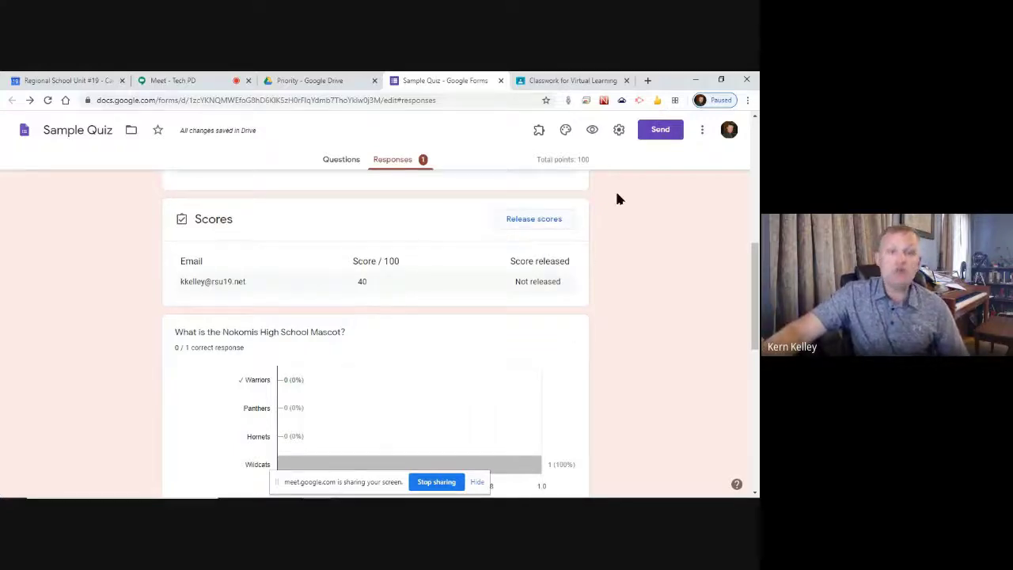
{"action": "scroll", "coordinate": [623, 217], "scroll_direction": "down", "scroll_amount": 3}
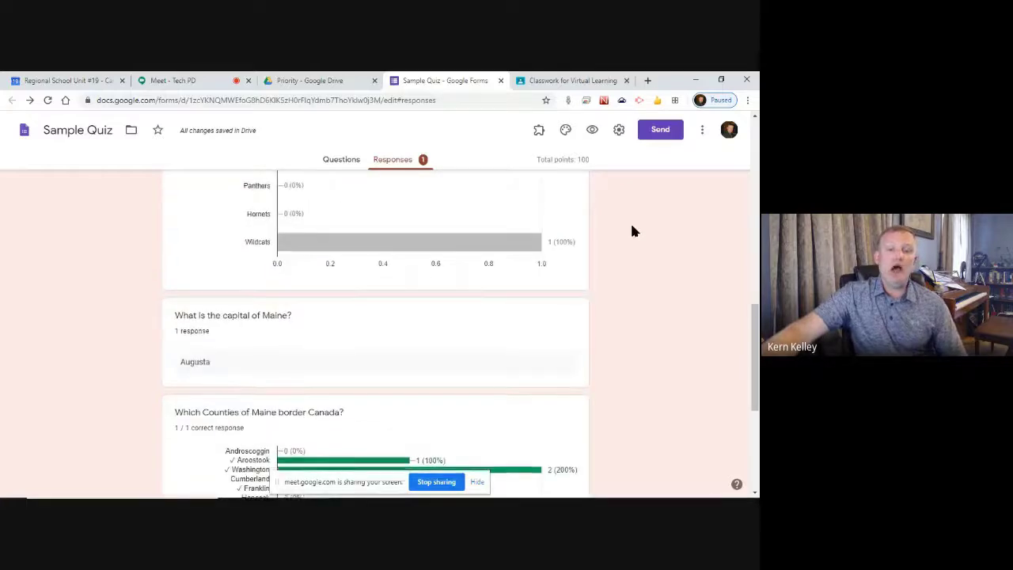
{"action": "scroll", "coordinate": [630, 221], "scroll_direction": "down", "scroll_amount": 1}
{"action": "scroll", "coordinate": [350, 283], "scroll_direction": "down", "scroll_amount": 2}
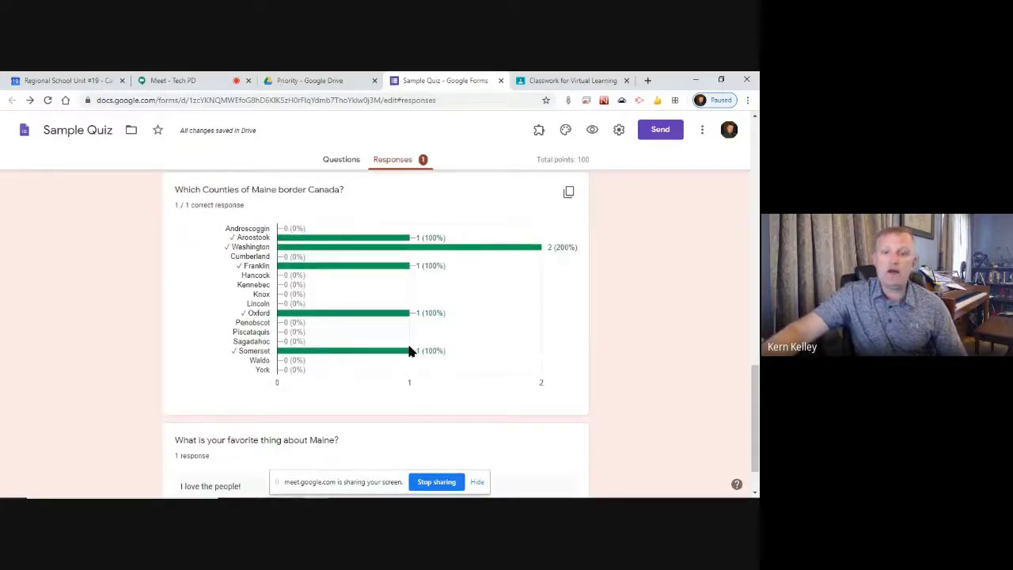
{"action": "scroll", "coordinate": [356, 333], "scroll_direction": "down", "scroll_amount": 1}
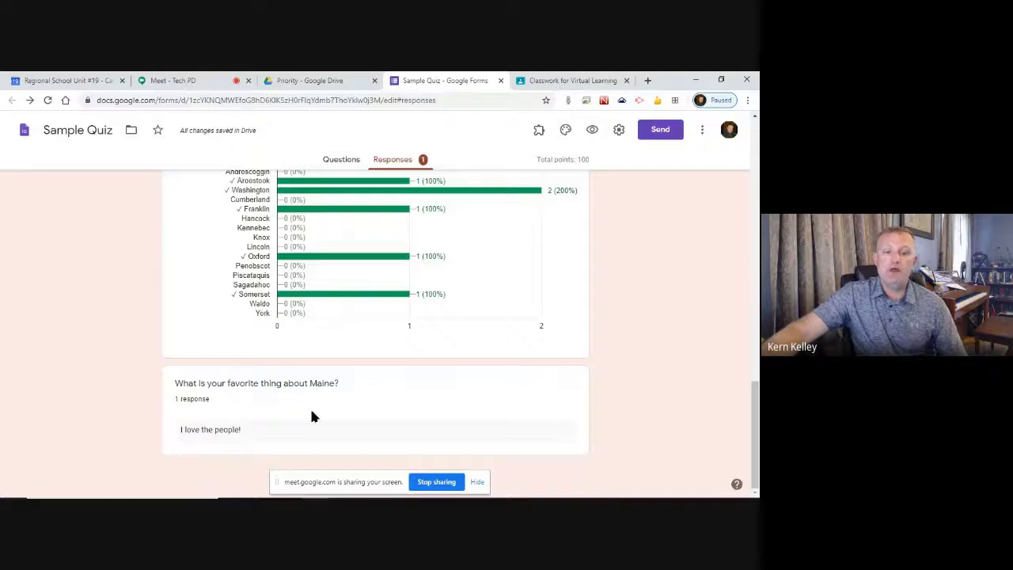
{"action": "scroll", "coordinate": [311, 405], "scroll_direction": "up", "scroll_amount": 8}
{"action": "scroll", "coordinate": [311, 400], "scroll_direction": "up", "scroll_amount": 5}
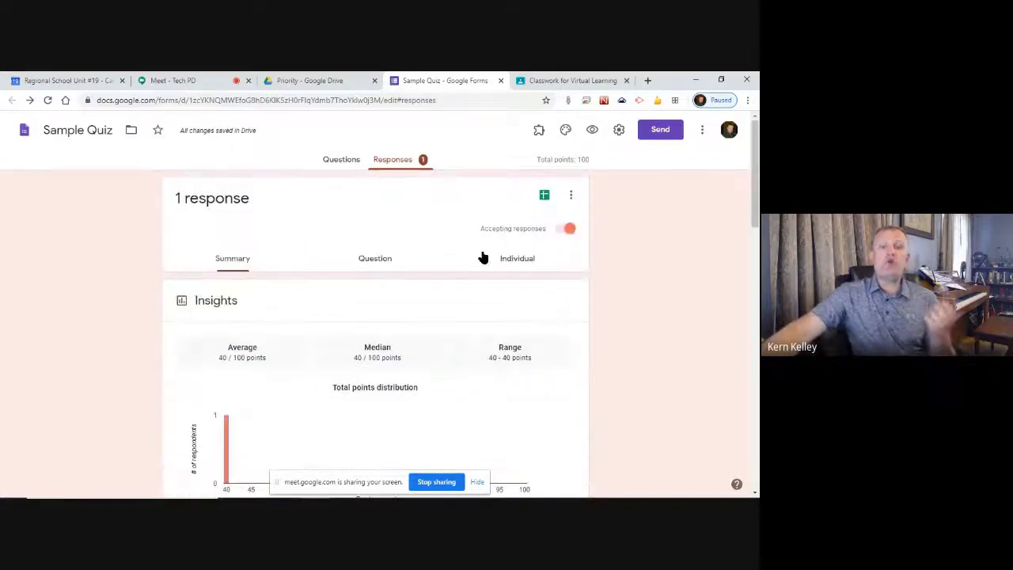
Open the individual response and examine the grading and feedback for each question through to the favorite thing about Maine answer.
{"action": "left_click", "coordinate": [517, 262]}
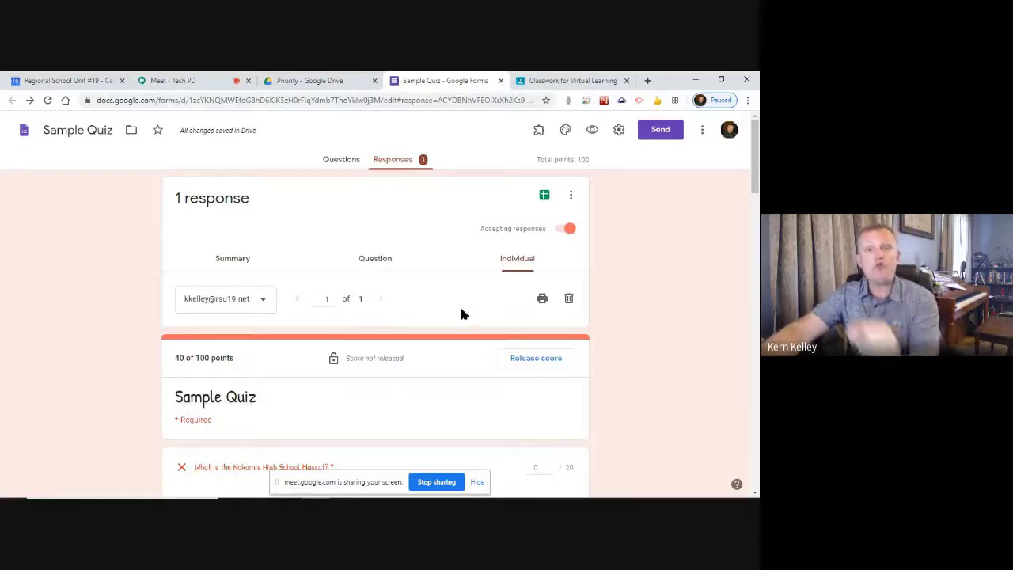
{"action": "scroll", "coordinate": [324, 301], "scroll_direction": "down", "scroll_amount": 1}
{"action": "scroll", "coordinate": [334, 269], "scroll_direction": "down", "scroll_amount": 3}
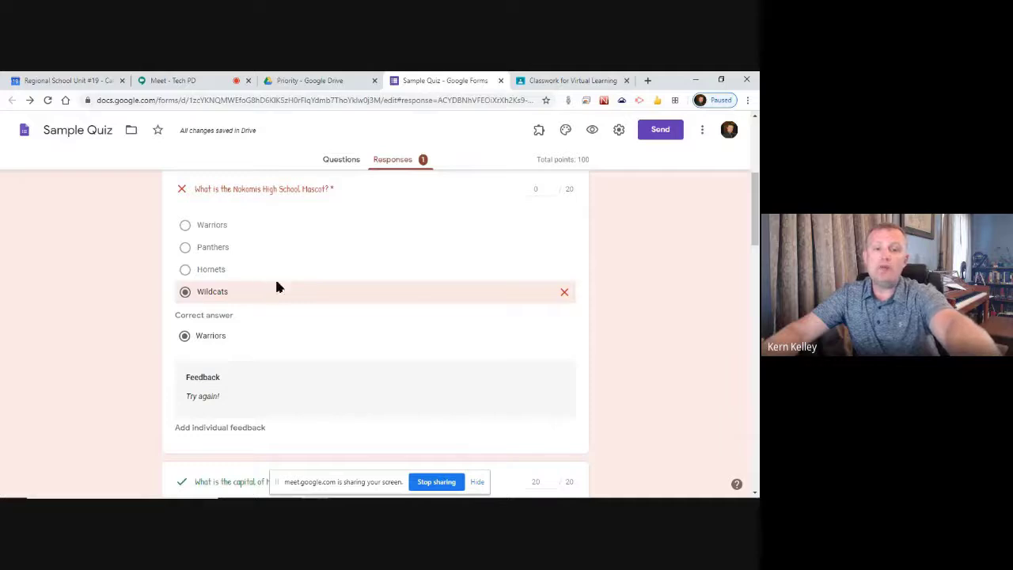
{"action": "scroll", "coordinate": [304, 297], "scroll_direction": "up", "scroll_amount": 1}
{"action": "scroll", "coordinate": [379, 307], "scroll_direction": "down", "scroll_amount": 15}
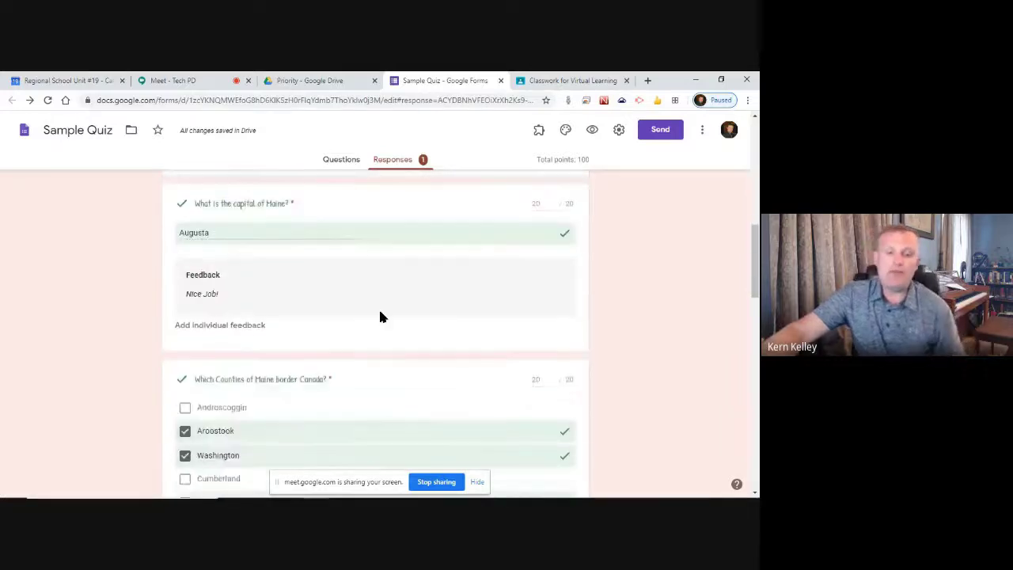
{"action": "scroll", "coordinate": [376, 316], "scroll_direction": "down", "scroll_amount": 8}
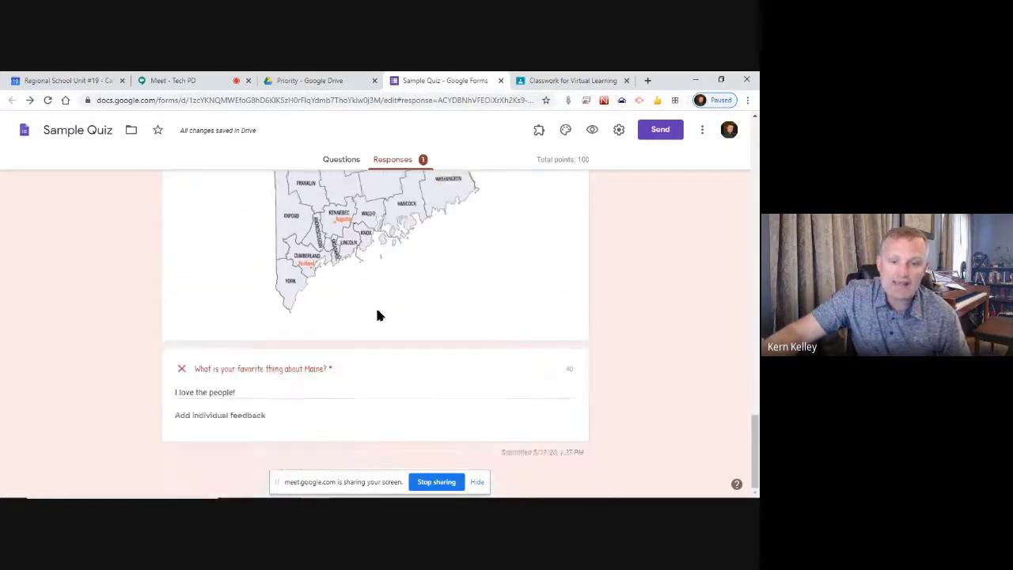
Award 40 points to the favorite thing about Maine answer and save the grade.
{"action": "left_click", "coordinate": [535, 368]}
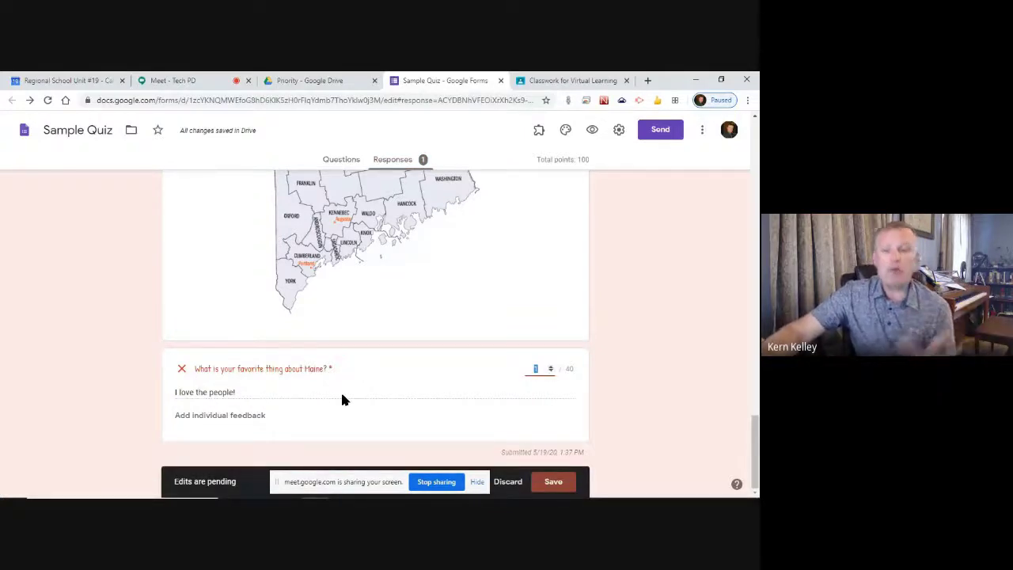
{"action": "type", "text": "40"}
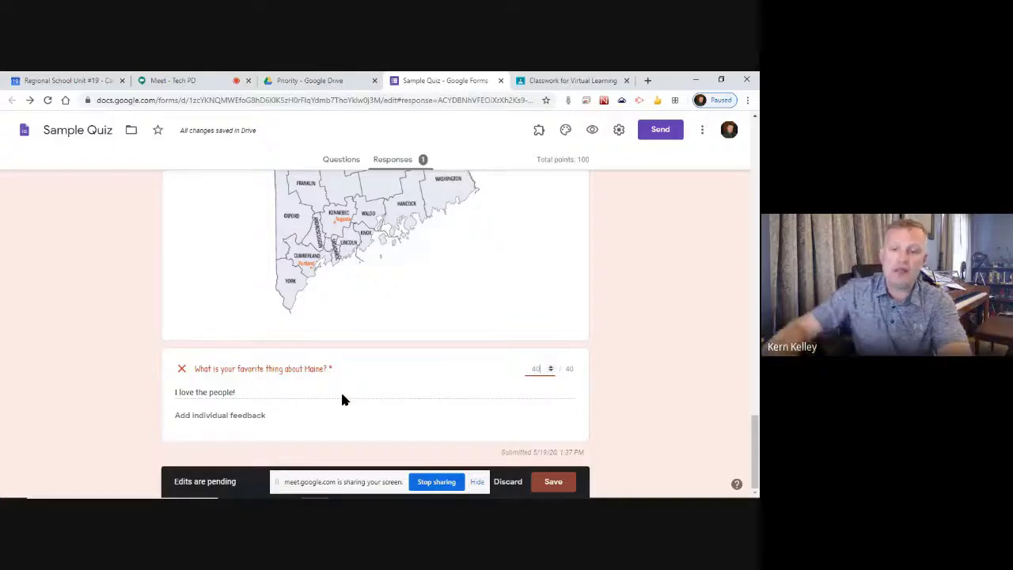
{"action": "left_click", "coordinate": [622, 375]}
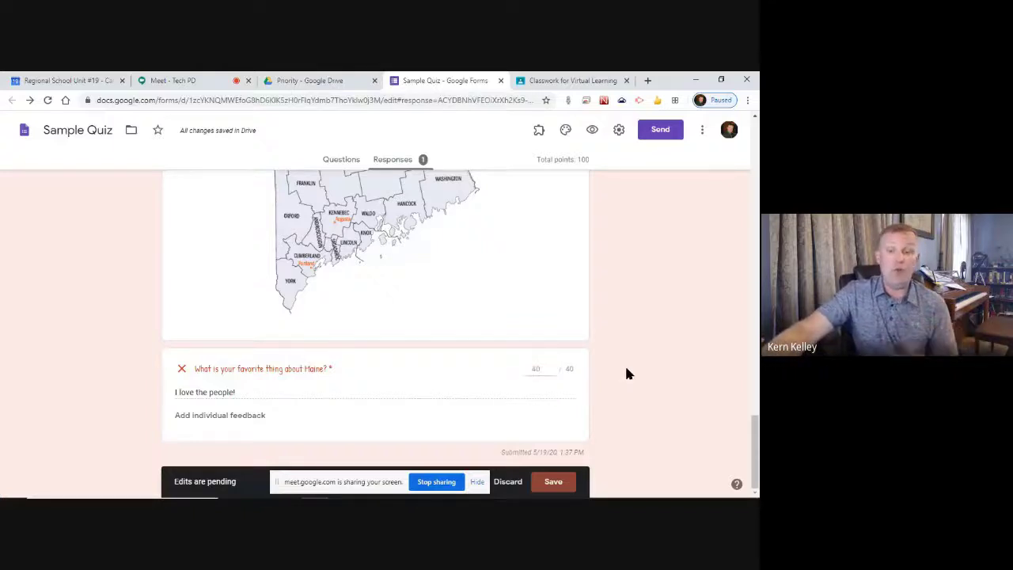
{"action": "left_click", "coordinate": [569, 482]}
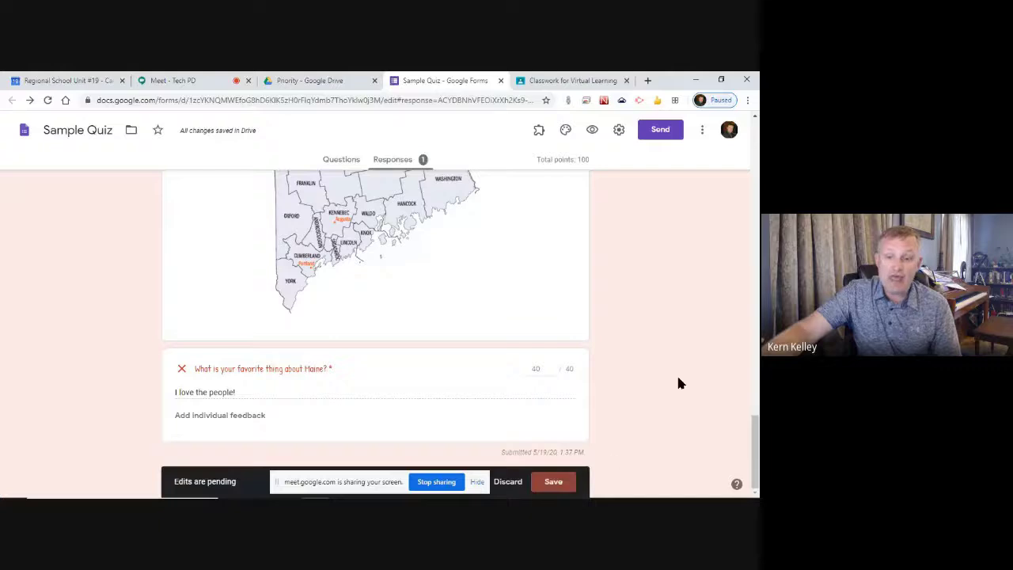
{"action": "scroll", "coordinate": [625, 407], "scroll_direction": "down", "scroll_amount": 2}
{"action": "scroll", "coordinate": [641, 396], "scroll_direction": "down", "scroll_amount": 2}
{"action": "scroll", "coordinate": [665, 364], "scroll_direction": "up", "scroll_amount": 4}
{"action": "scroll", "coordinate": [638, 357], "scroll_direction": "down", "scroll_amount": 1}
{"action": "scroll", "coordinate": [640, 364], "scroll_direction": "down", "scroll_amount": 15}
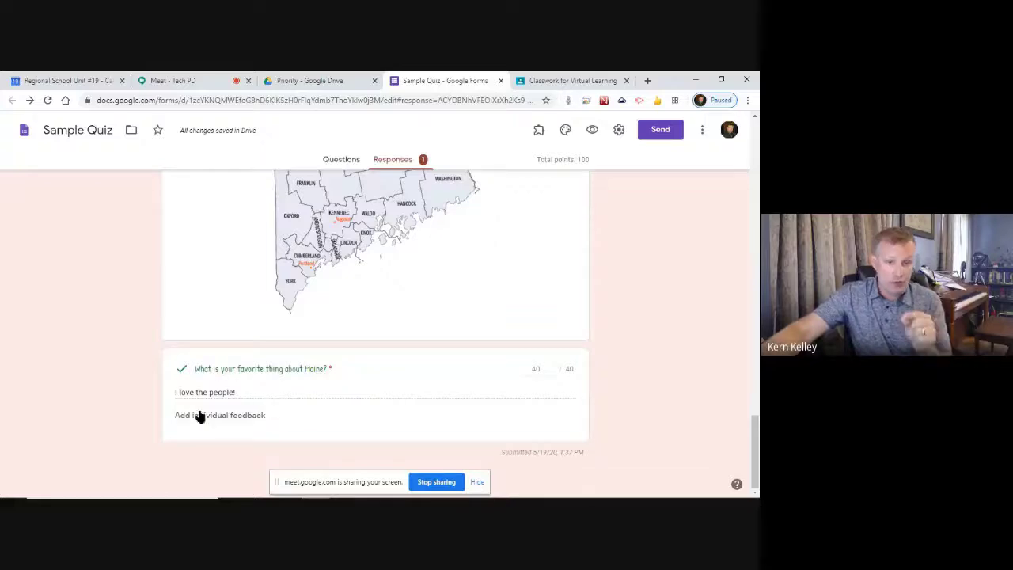
Release the quiz score by email with All Respondents selected and no optional message.
{"action": "scroll", "coordinate": [298, 394], "scroll_direction": "up", "scroll_amount": 20}
{"action": "scroll", "coordinate": [294, 393], "scroll_direction": "up", "scroll_amount": 5}
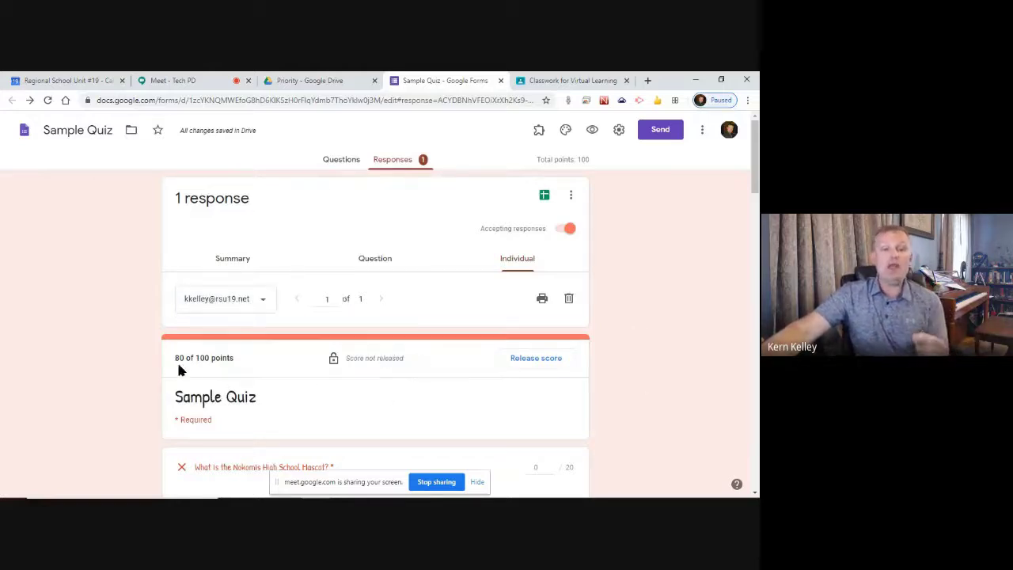
{"action": "left_click", "coordinate": [537, 360]}
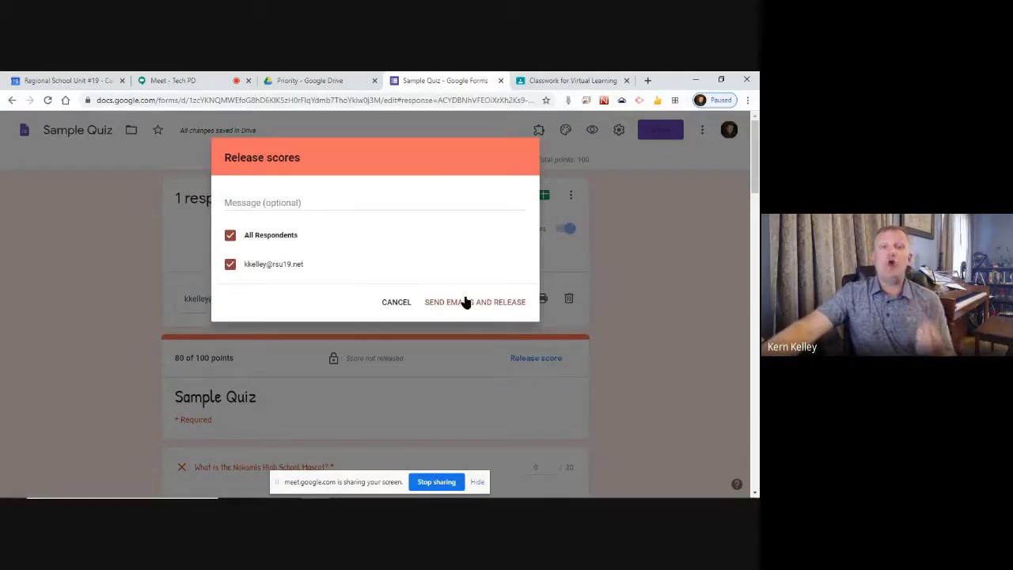
{"action": "left_click", "coordinate": [230, 236]}
{"action": "left_click", "coordinate": [230, 236]}
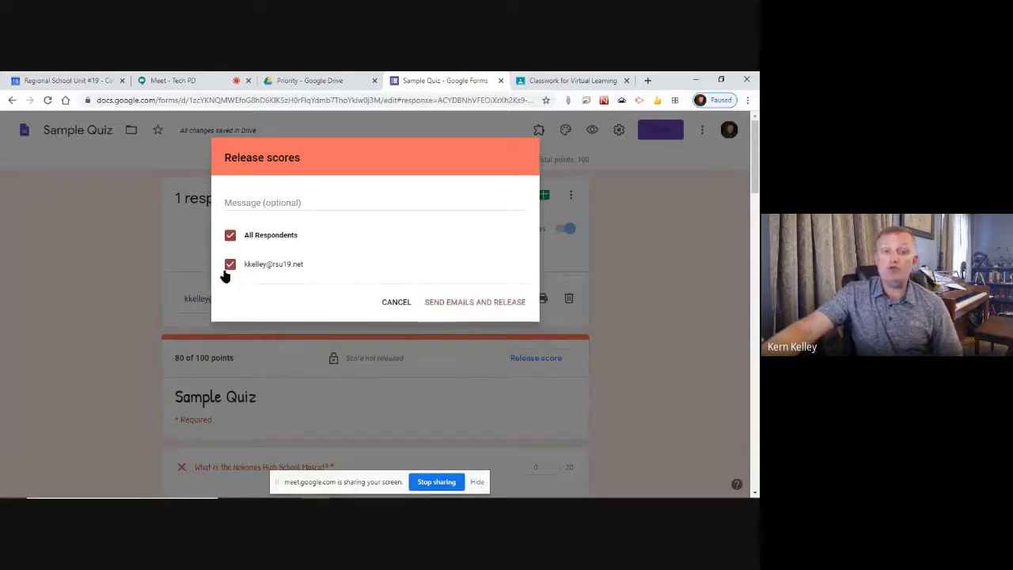
{"action": "left_click", "coordinate": [473, 304]}
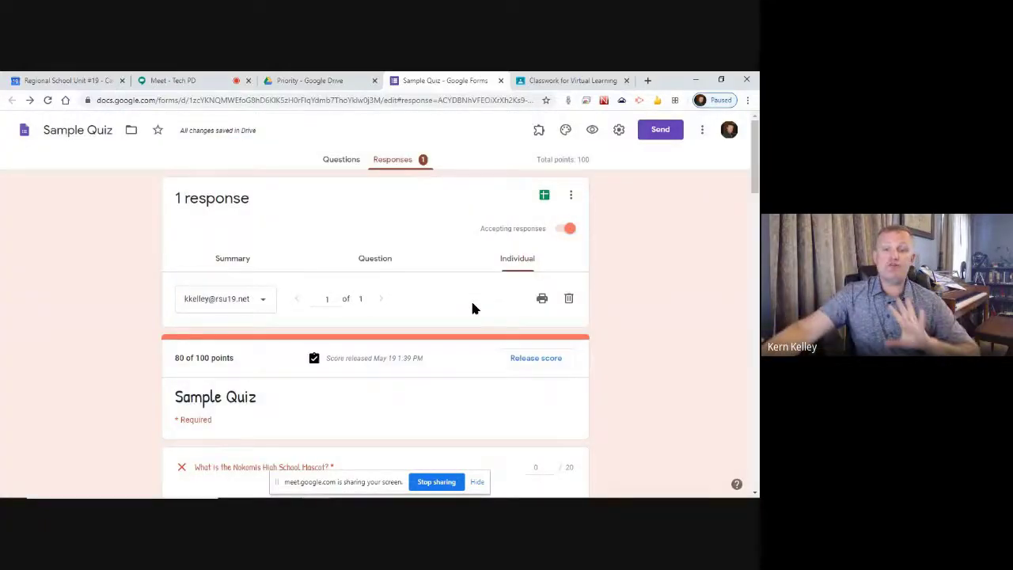
Look over the graded individual response and view the responses by question, starting with the Nokomis High School mascot question.
{"action": "scroll", "coordinate": [326, 355], "scroll_direction": "down", "scroll_amount": 5}
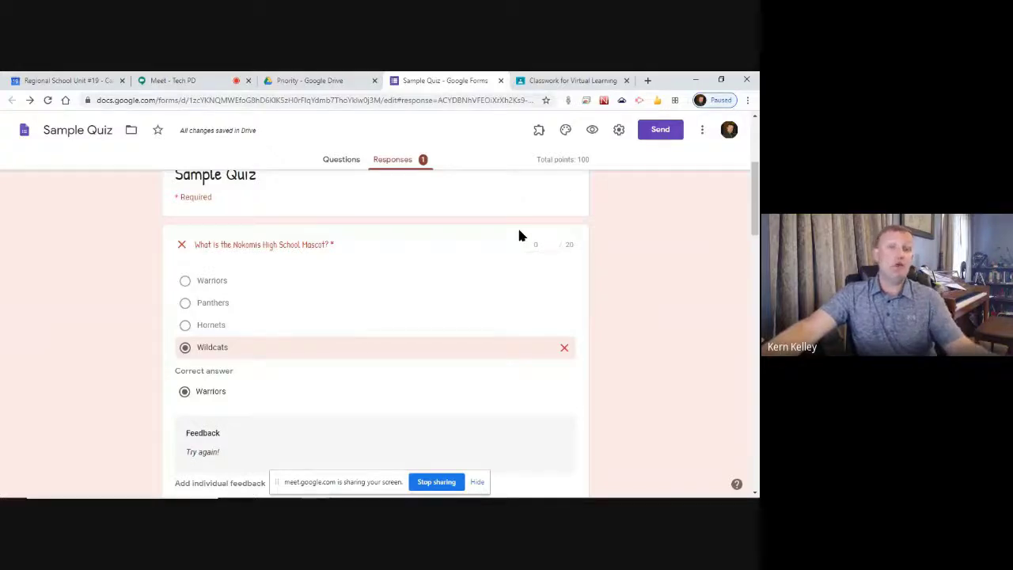
{"action": "scroll", "coordinate": [426, 273], "scroll_direction": "down", "scroll_amount": 6}
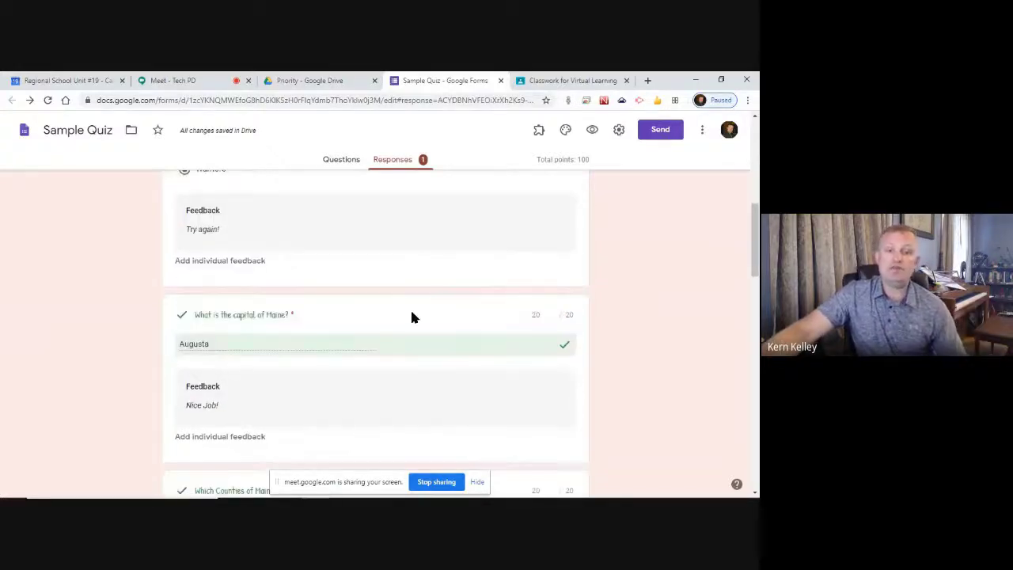
{"action": "scroll", "coordinate": [414, 360], "scroll_direction": "down", "scroll_amount": 2}
{"action": "scroll", "coordinate": [413, 353], "scroll_direction": "up", "scroll_amount": 10}
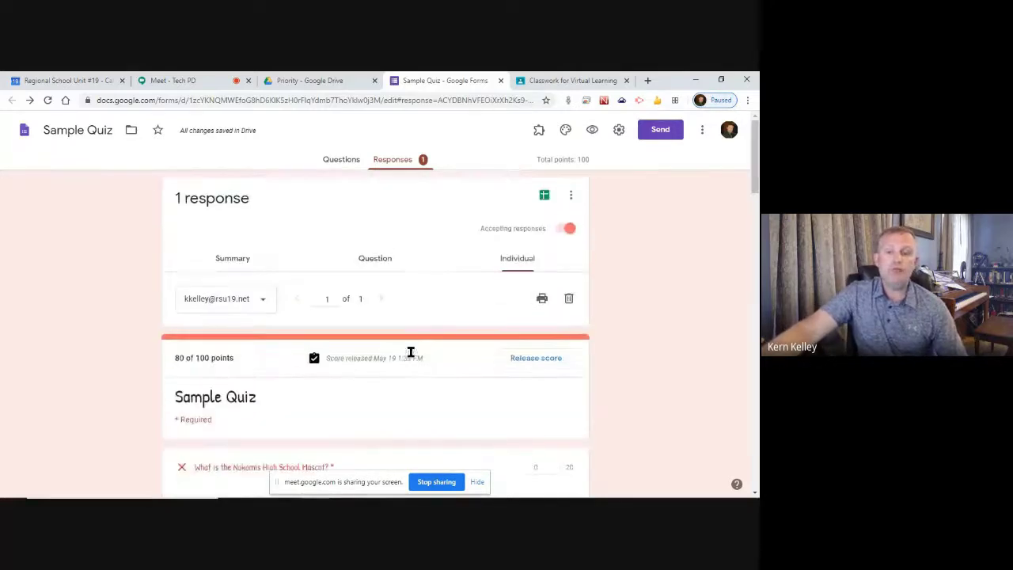
{"action": "left_click", "coordinate": [370, 255]}
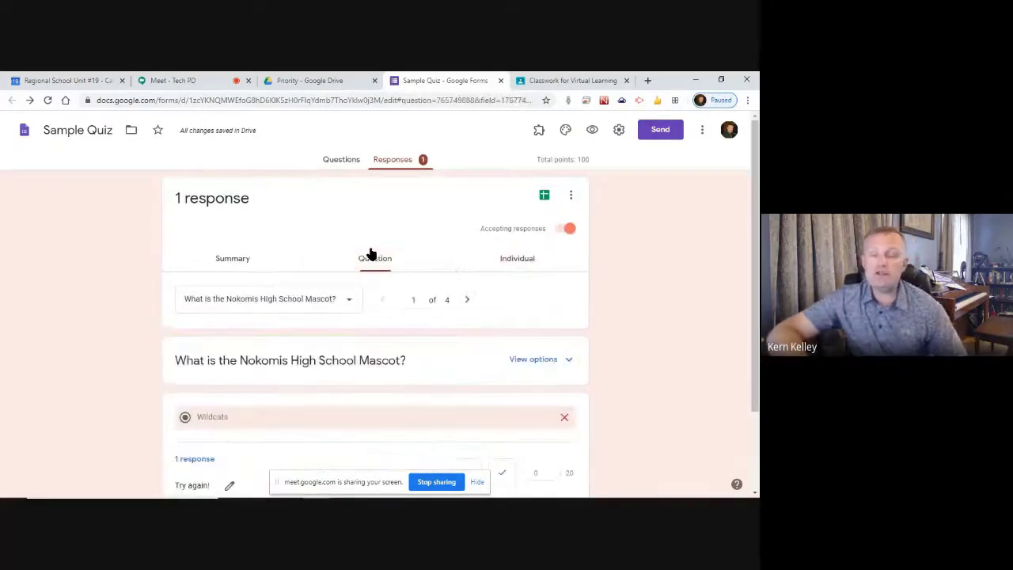
{"action": "scroll", "coordinate": [238, 273], "scroll_direction": "down", "scroll_amount": 2}
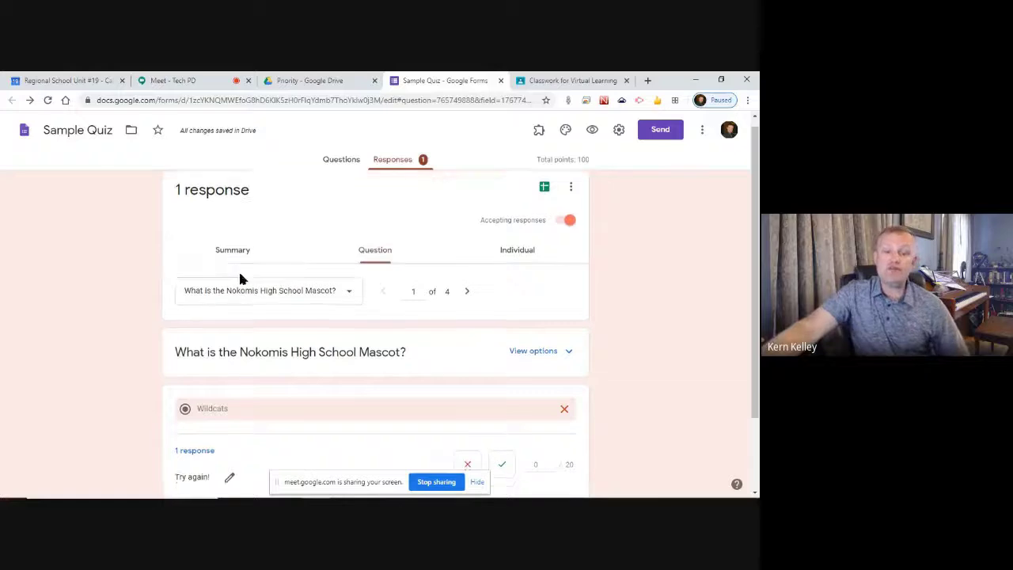
{"action": "scroll", "coordinate": [130, 291], "scroll_direction": "up", "scroll_amount": 2}
{"action": "scroll", "coordinate": [132, 293], "scroll_direction": "down", "scroll_amount": 2}
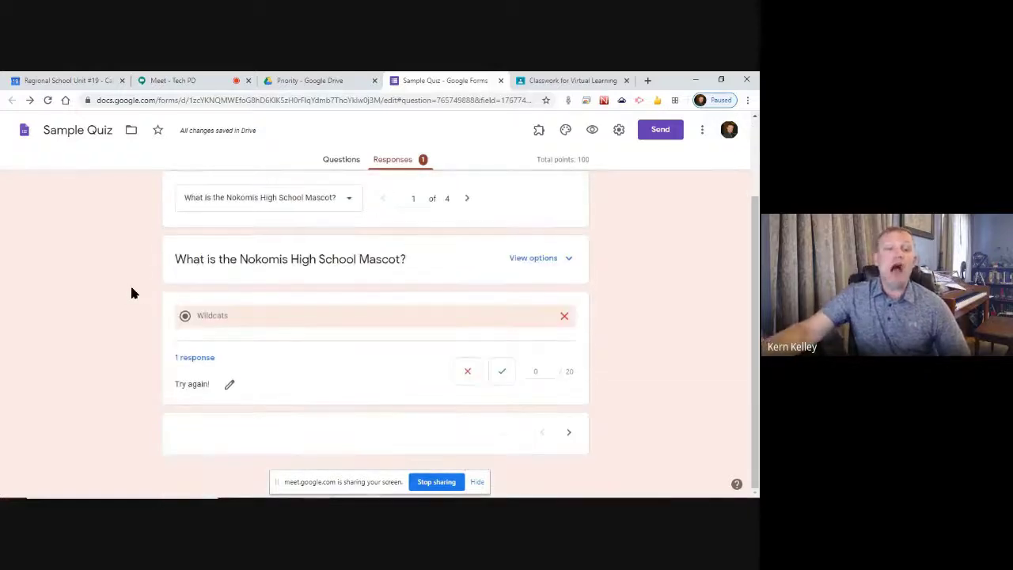
Show the answer options for the Nokomis High School mascot question and examine them against the submitted response.
{"action": "scroll", "coordinate": [132, 293], "scroll_direction": "up", "scroll_amount": 1}
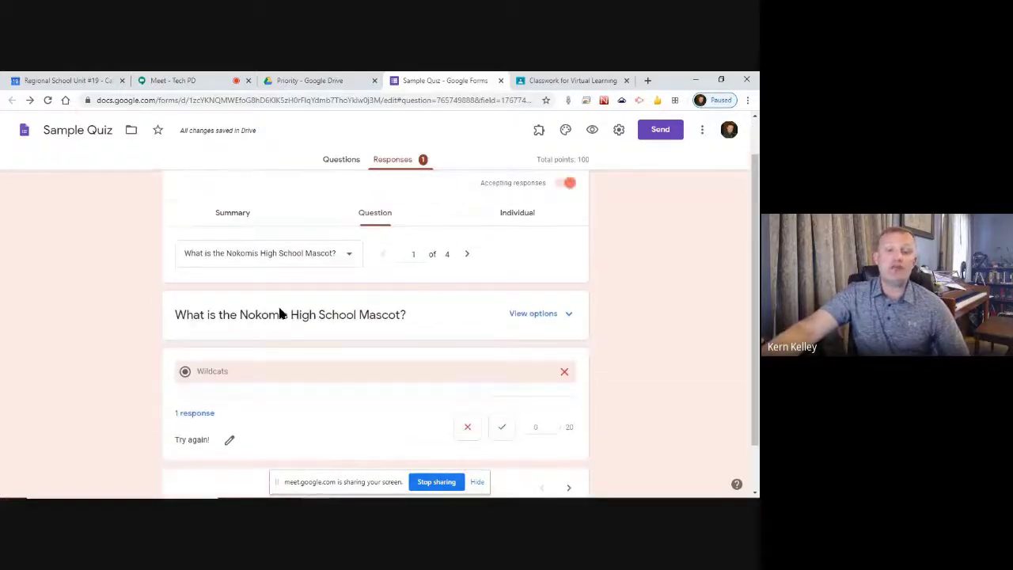
{"action": "scroll", "coordinate": [370, 357], "scroll_direction": "down", "scroll_amount": 1}
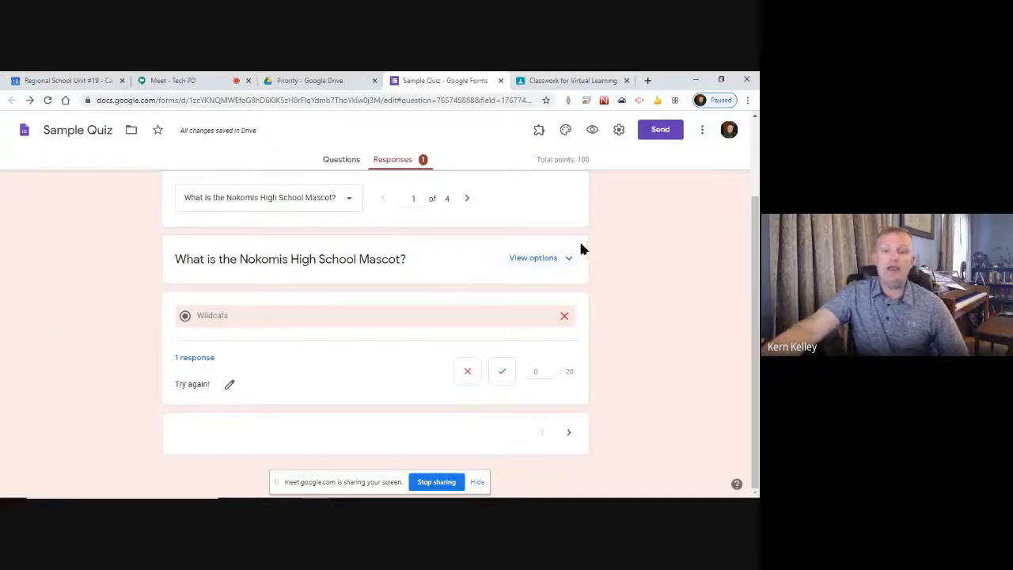
{"action": "left_click", "coordinate": [568, 257]}
{"action": "scroll", "coordinate": [153, 294], "scroll_direction": "down", "scroll_amount": 2}
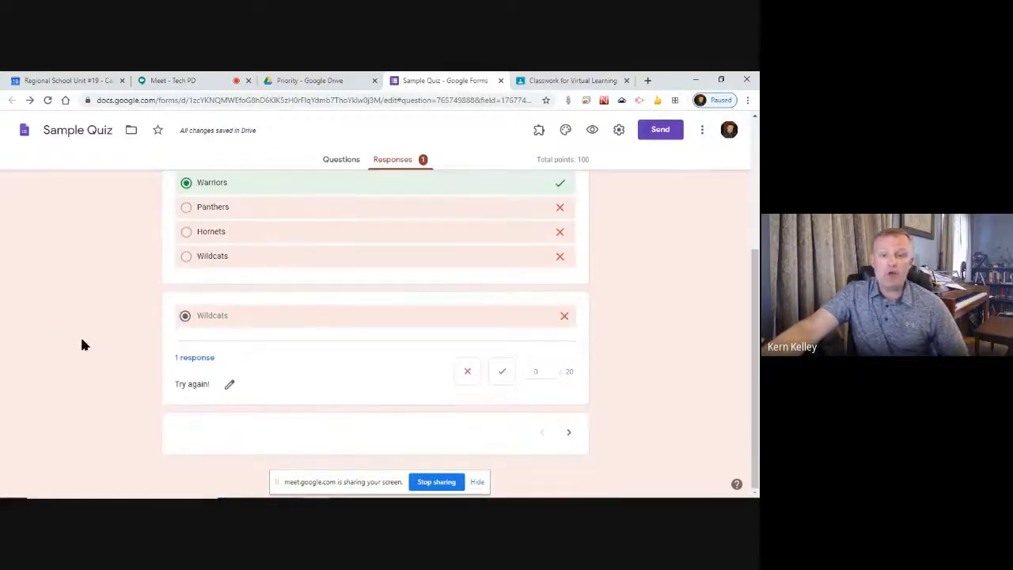
{"action": "scroll", "coordinate": [81, 340], "scroll_direction": "up", "scroll_amount": 1}
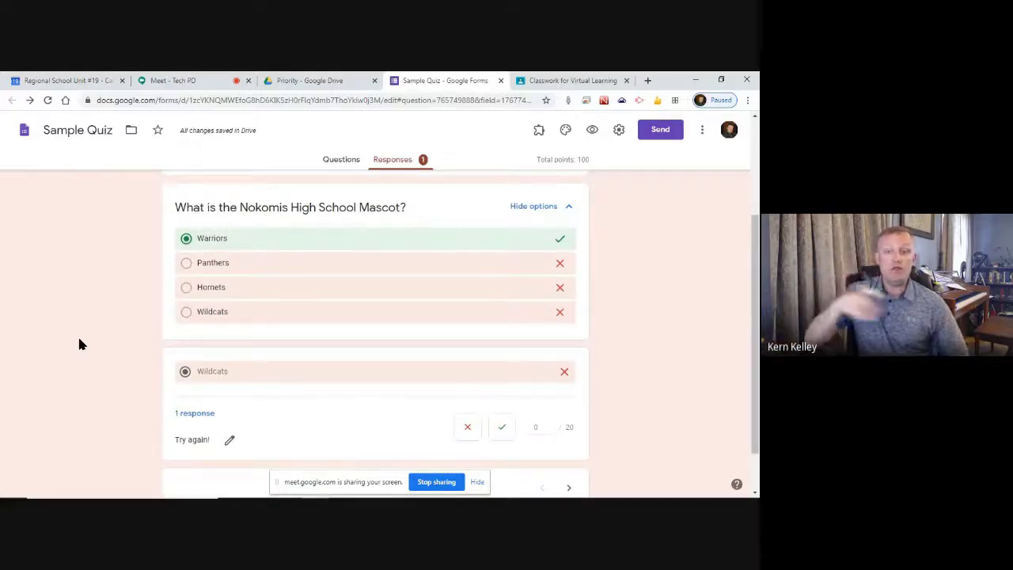
{"action": "scroll", "coordinate": [111, 292], "scroll_direction": "up", "scroll_amount": 3}
Create a new spreadsheet named Sample Quiz (Responses) as the destination for the quiz responses.
{"action": "left_click", "coordinate": [340, 161]}
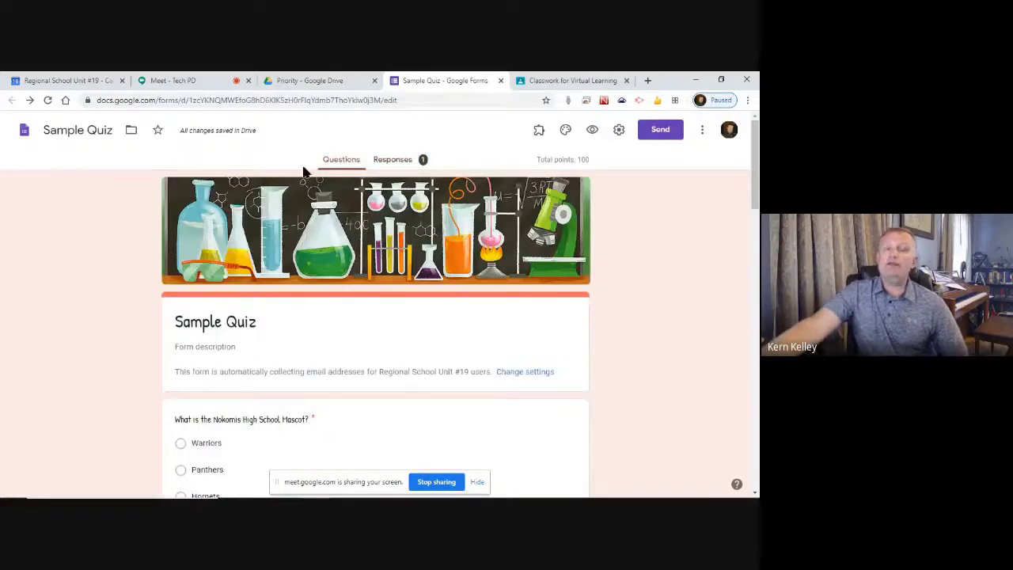
{"action": "left_click", "coordinate": [394, 161]}
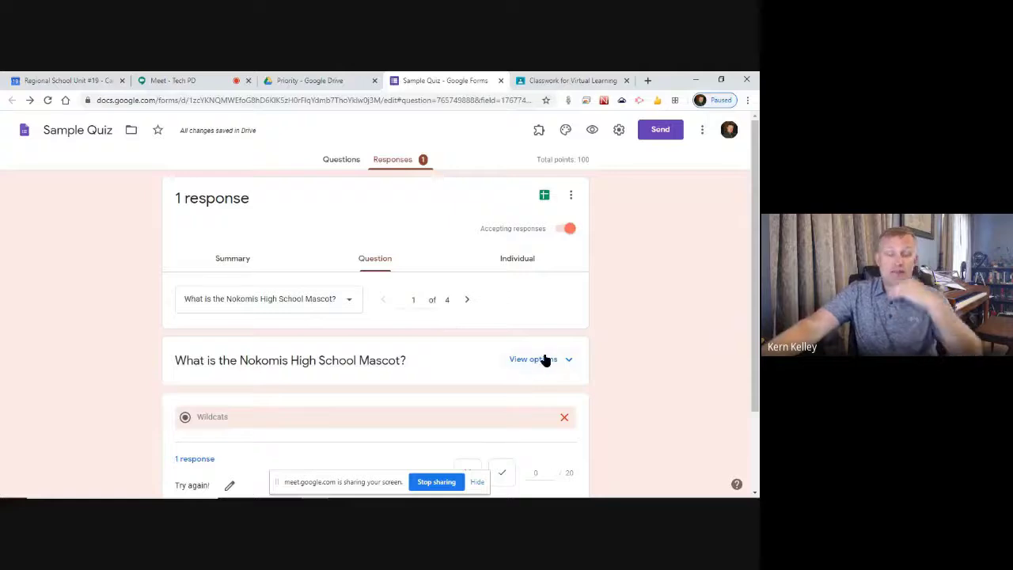
{"action": "left_click", "coordinate": [544, 197]}
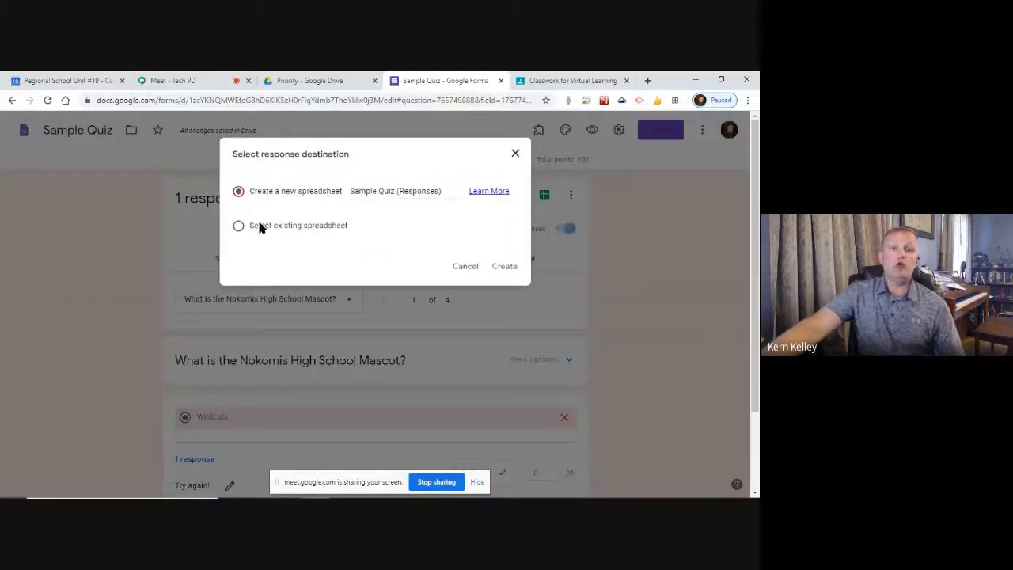
{"action": "left_click", "coordinate": [505, 267]}
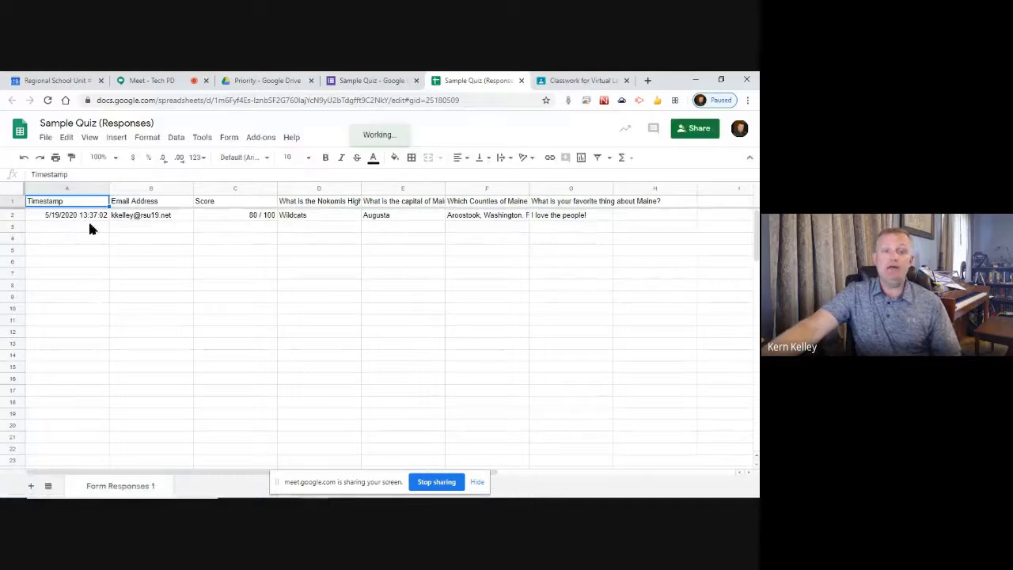
Inspect the Score cell of the submitted response in the spreadsheet without changing it.
{"action": "left_click", "coordinate": [254, 219]}
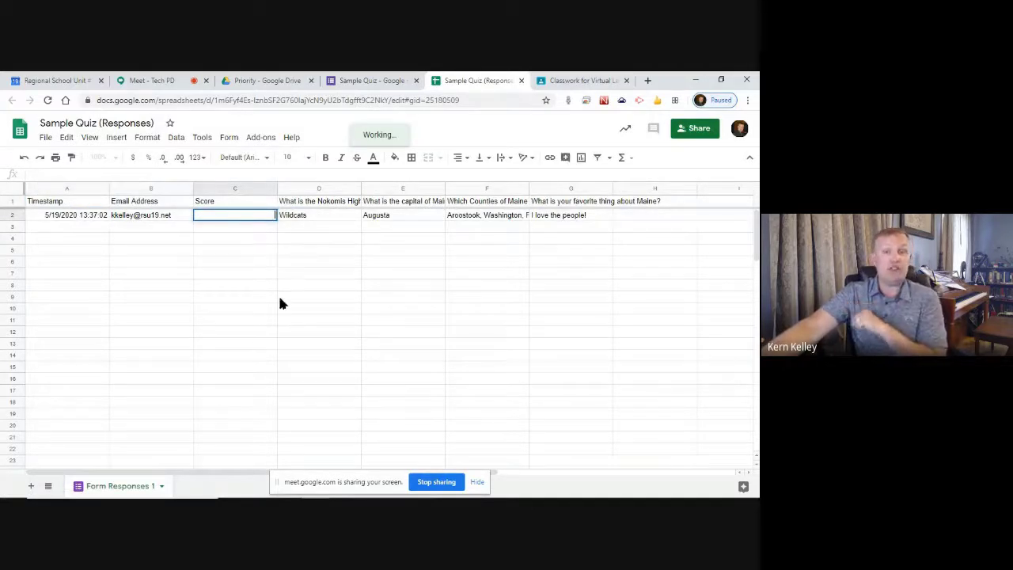
{"action": "left_click", "coordinate": [229, 269]}
{"action": "left_click", "coordinate": [243, 218]}
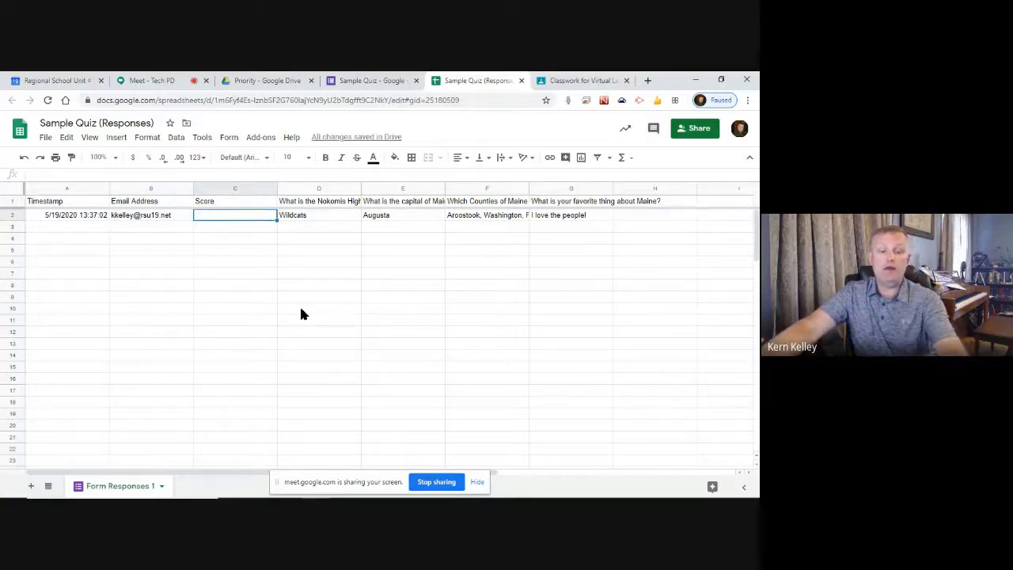
{"action": "left_click", "coordinate": [288, 261]}
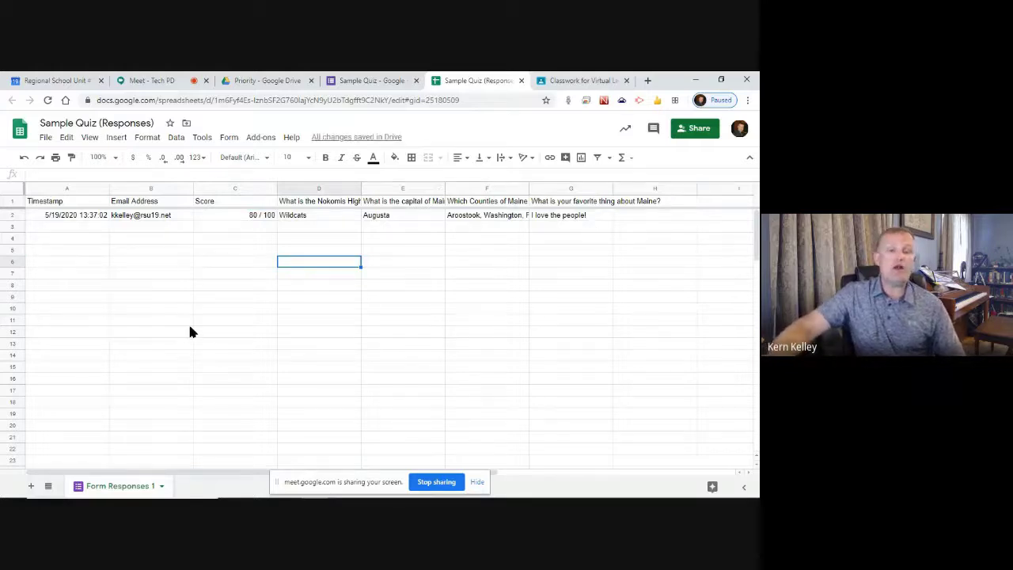
Switch to Google Classroom, open the Sample Quiz form from the Unit 2 assignment, and read the respondent page.
{"action": "left_click", "coordinate": [340, 80]}
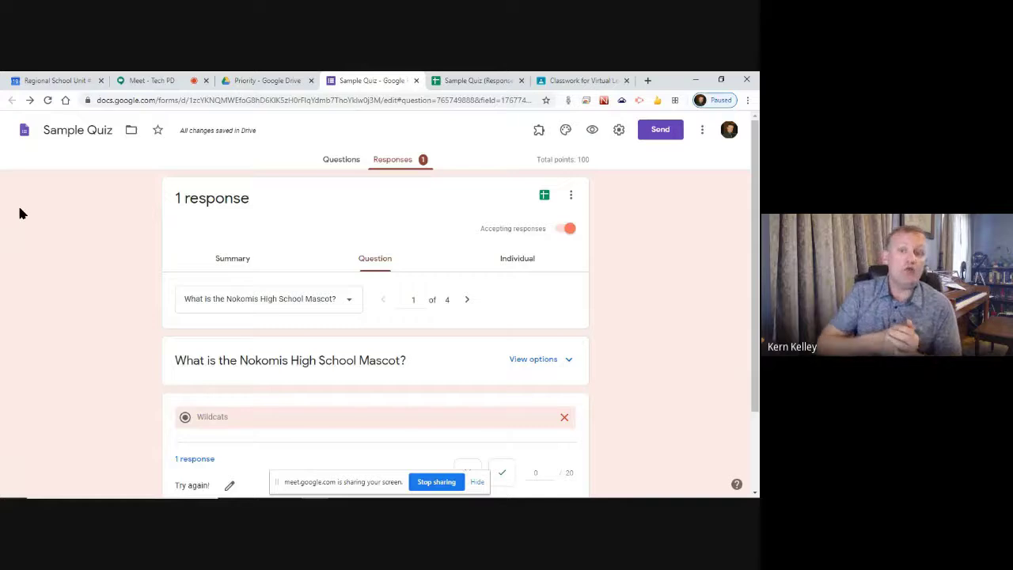
{"action": "left_click", "coordinate": [570, 76]}
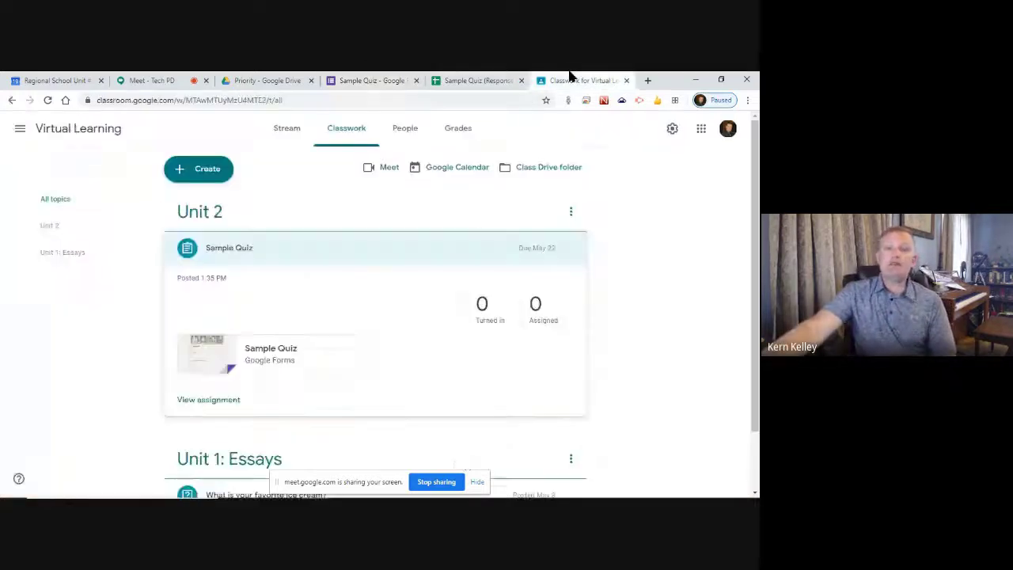
{"action": "left_click", "coordinate": [46, 101]}
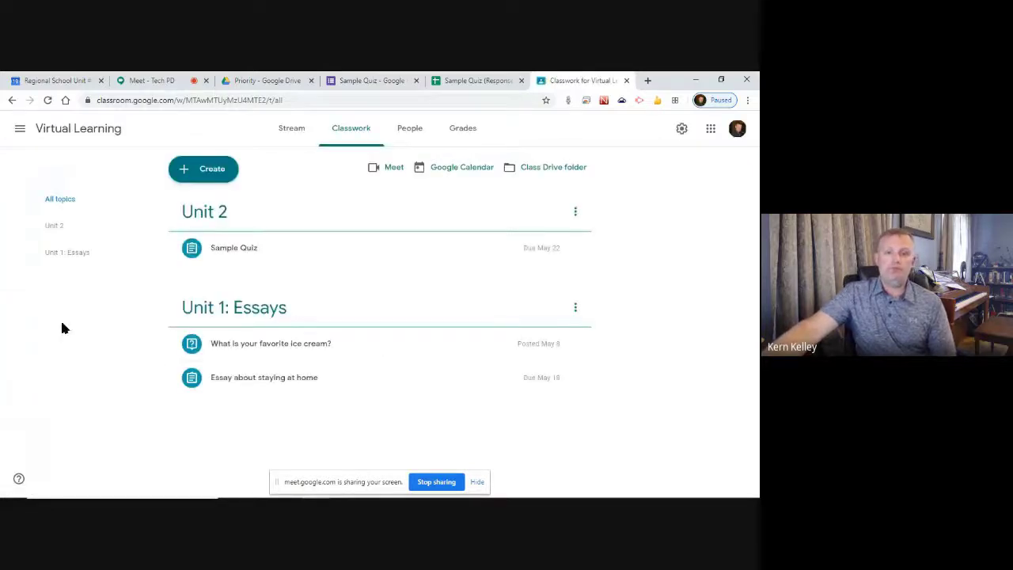
{"action": "left_click", "coordinate": [244, 247]}
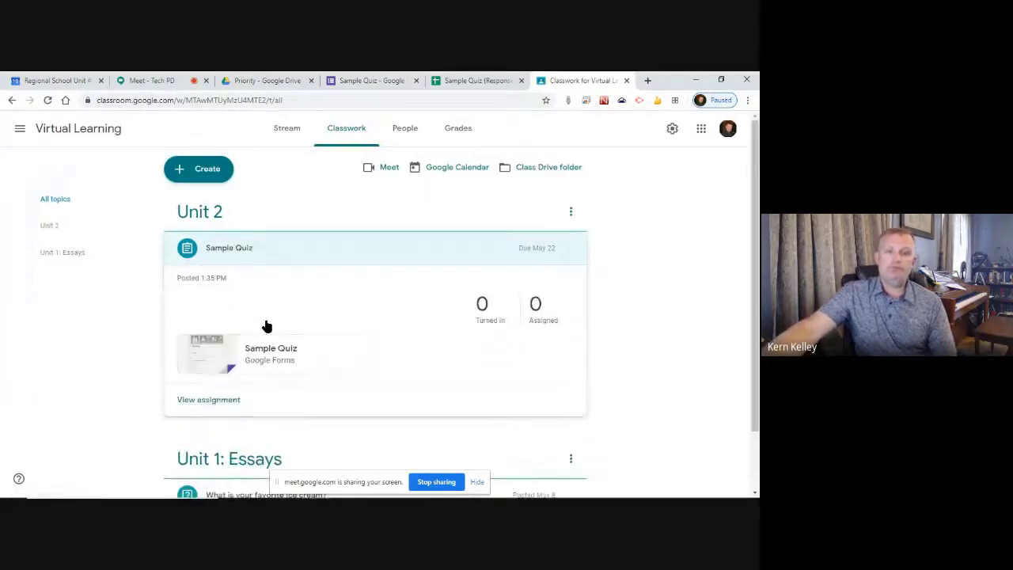
{"action": "left_click", "coordinate": [282, 348]}
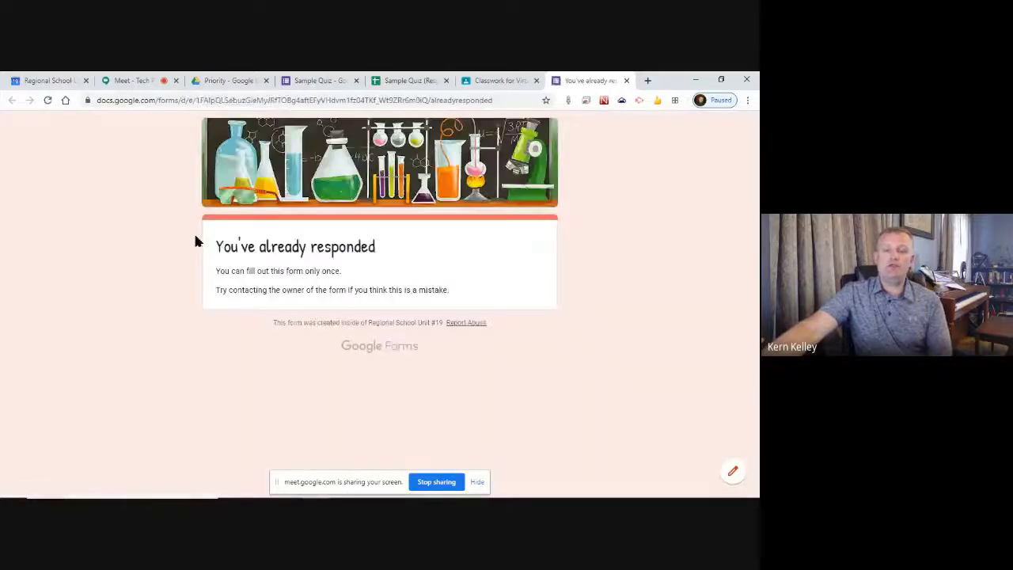
{"action": "left_click_drag", "start_coordinate": [212, 252], "coordinate": [399, 227]}
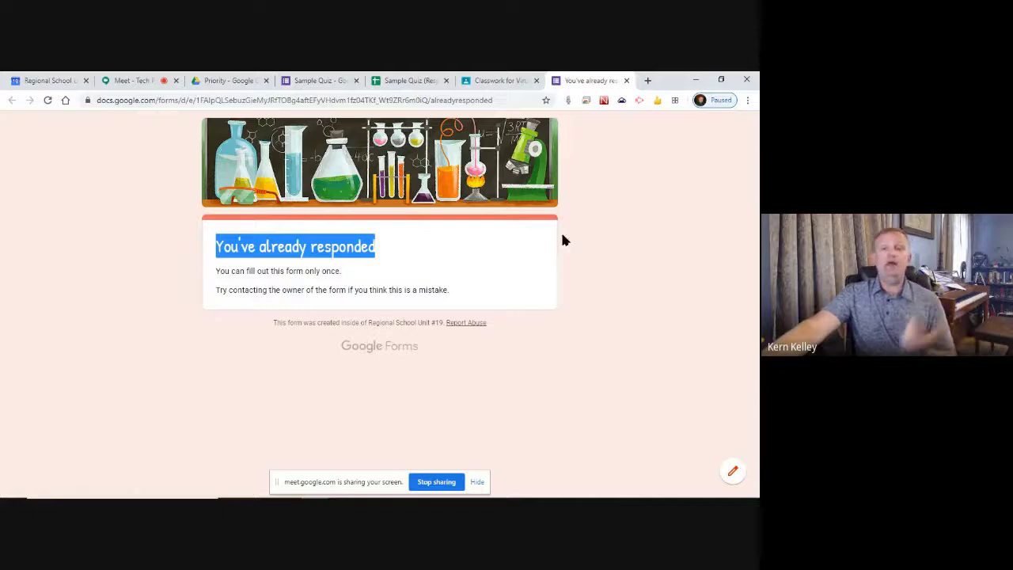
{"action": "left_click", "coordinate": [569, 316]}
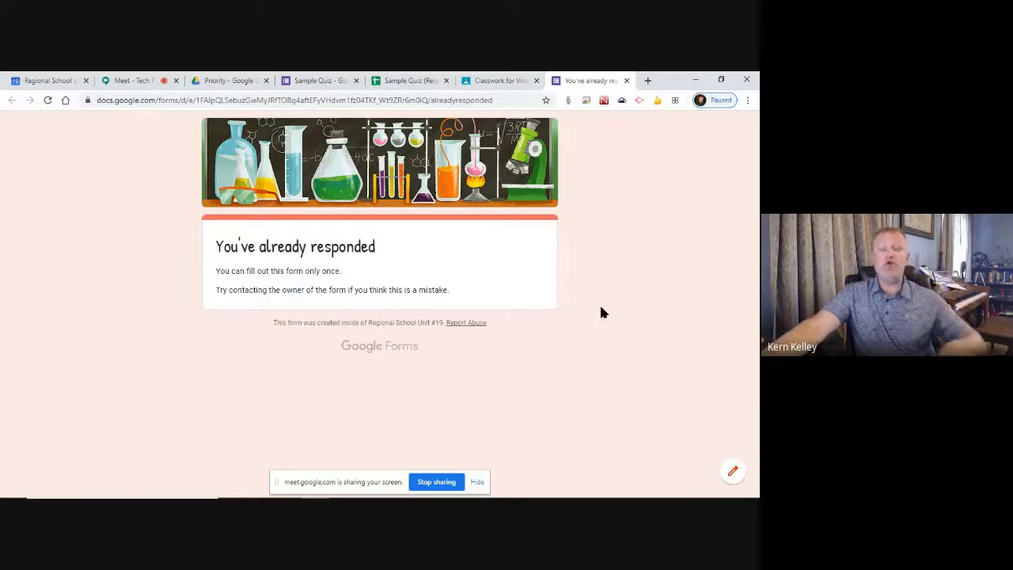
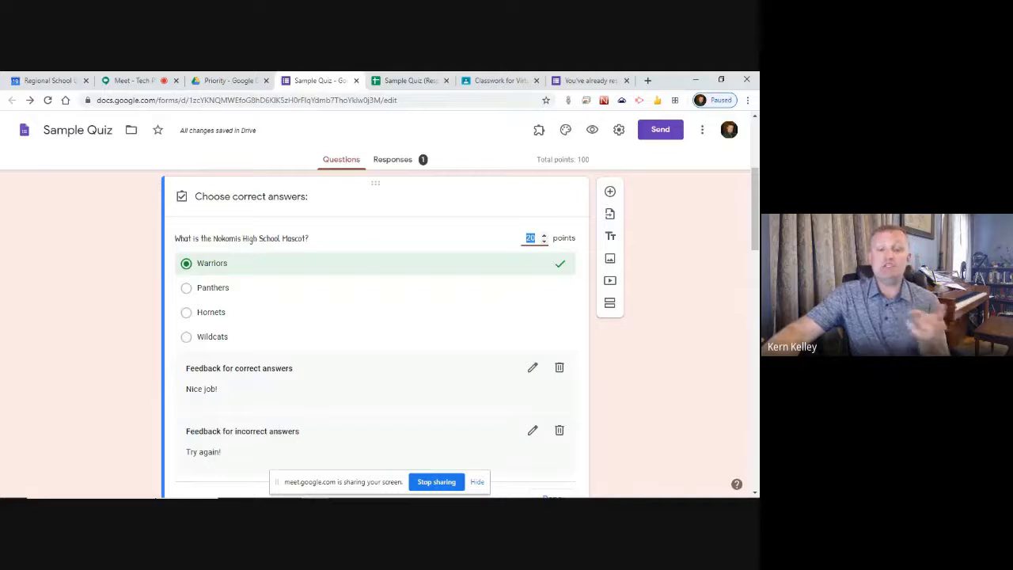
Look at the quiz's response view, then open the Sample Quiz assignment's student work in Google Classroom and check its sort options.
{"action": "left_click", "coordinate": [401, 159]}
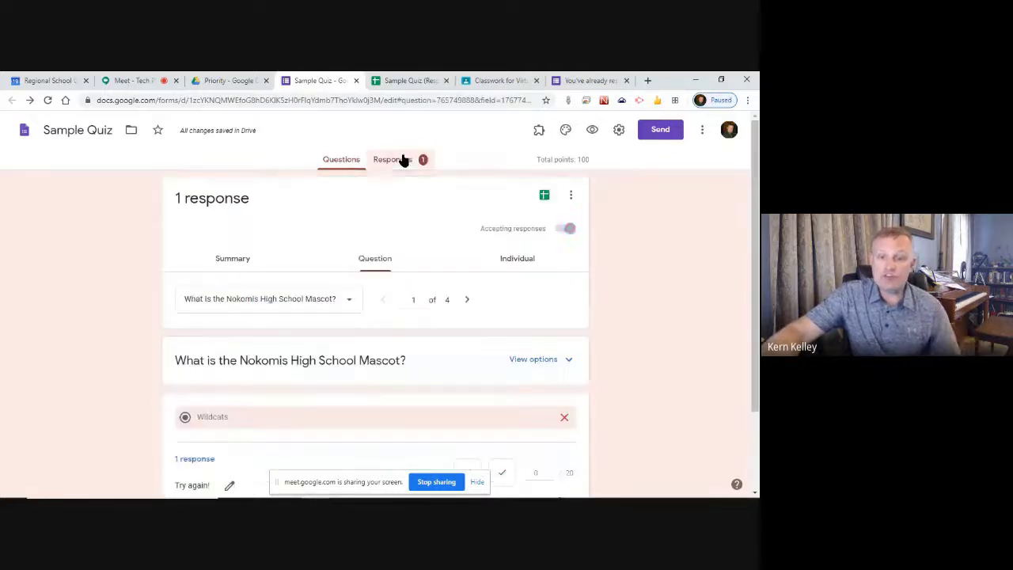
{"action": "scroll", "coordinate": [277, 364], "scroll_direction": "down", "scroll_amount": 1}
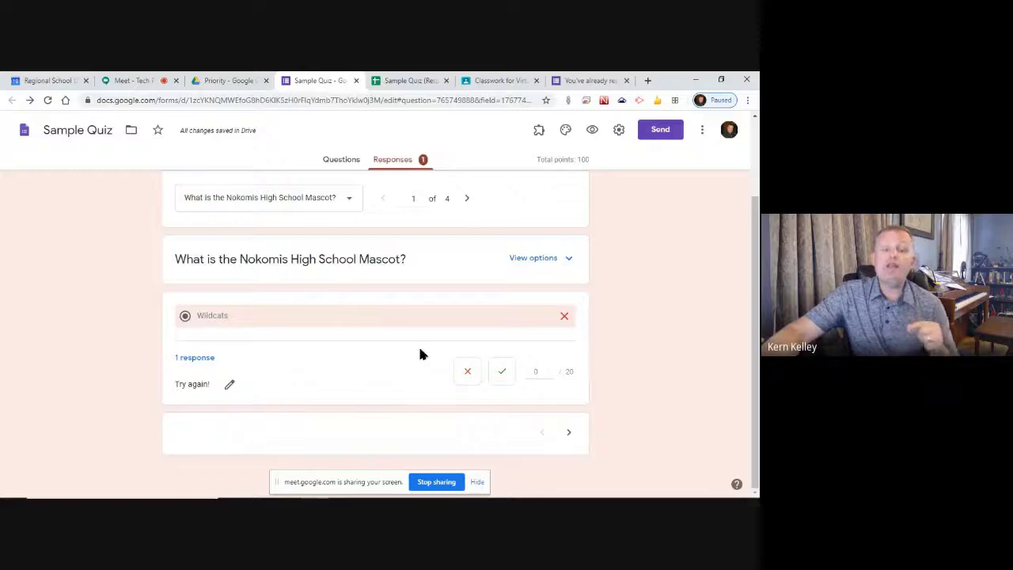
{"action": "left_click", "coordinate": [497, 80]}
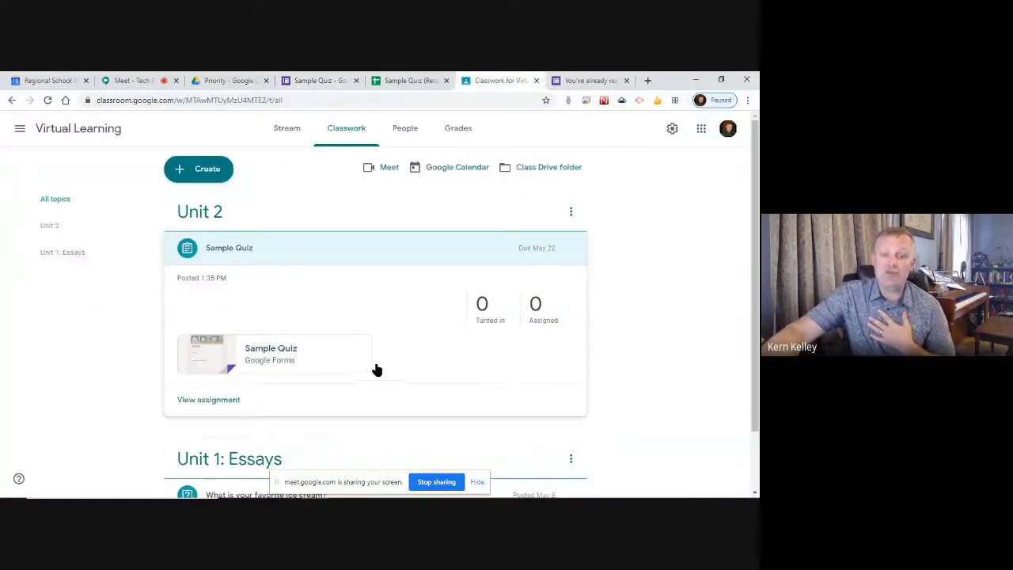
{"action": "left_click", "coordinate": [197, 401]}
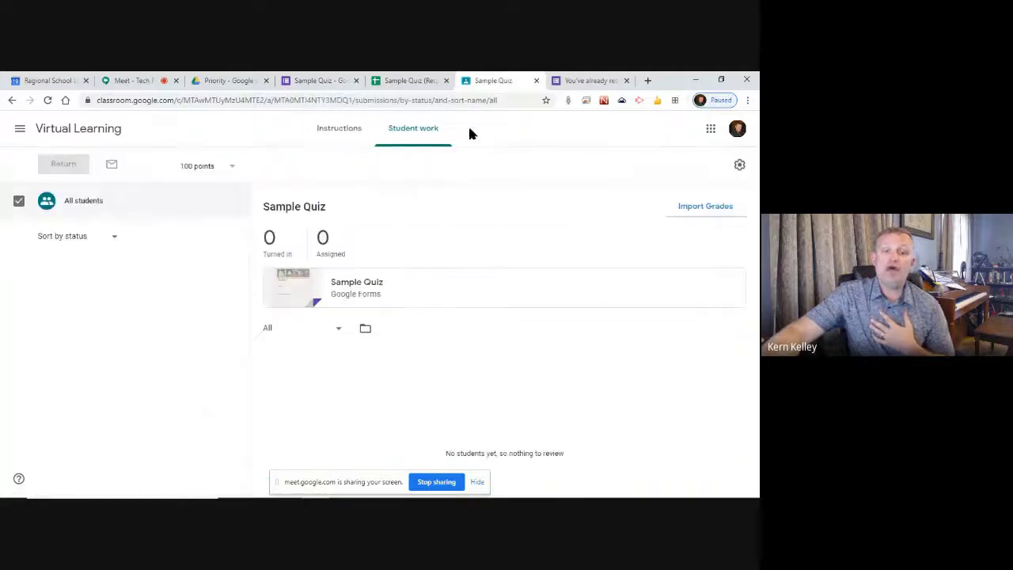
{"action": "left_click", "coordinate": [114, 238]}
{"action": "left_click", "coordinate": [97, 351]}
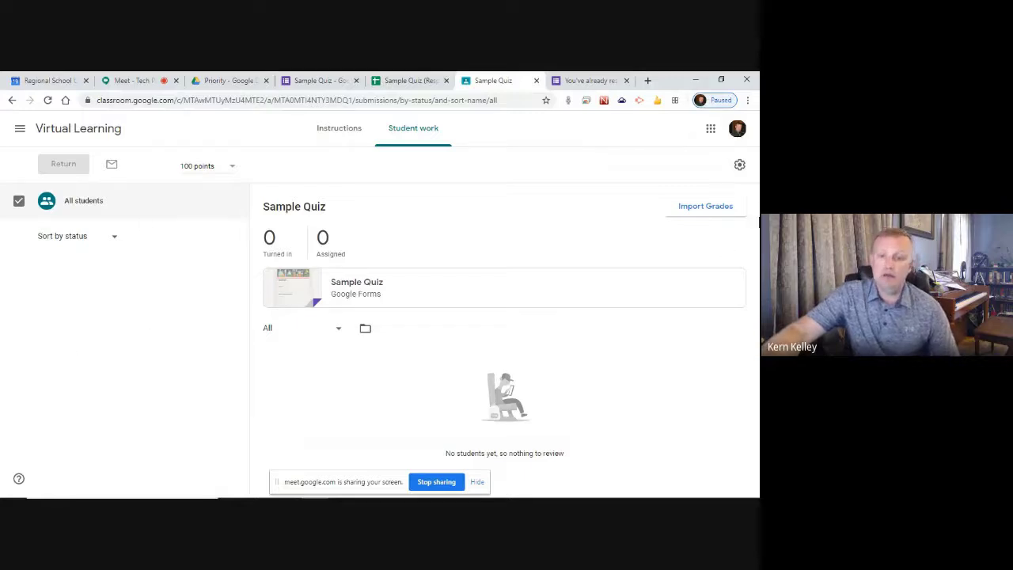
Import the grades from Sample Quiz into the Classroom assignment and look over the student sort choices.
{"action": "left_click", "coordinate": [704, 207]}
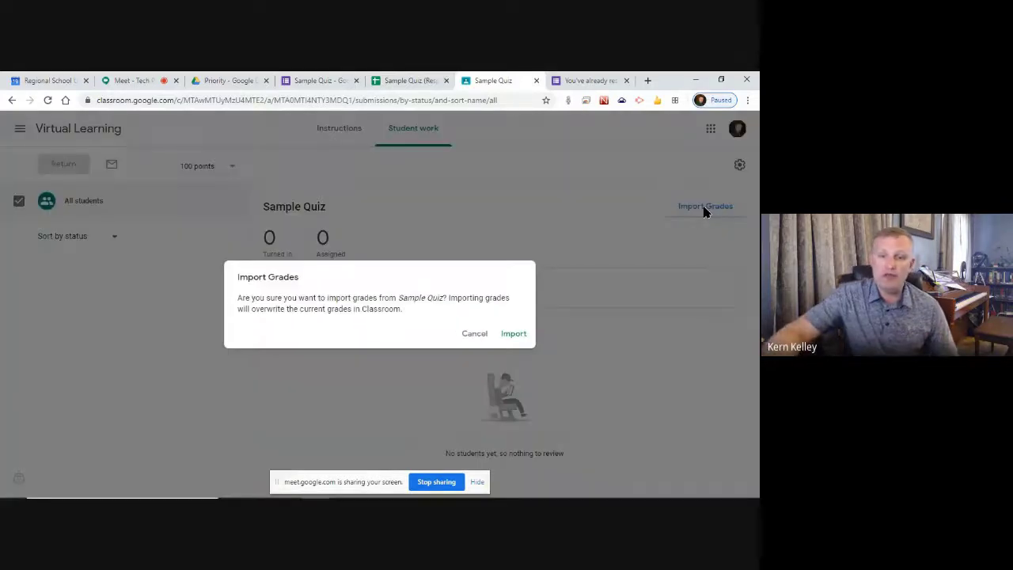
{"action": "left_click", "coordinate": [515, 333]}
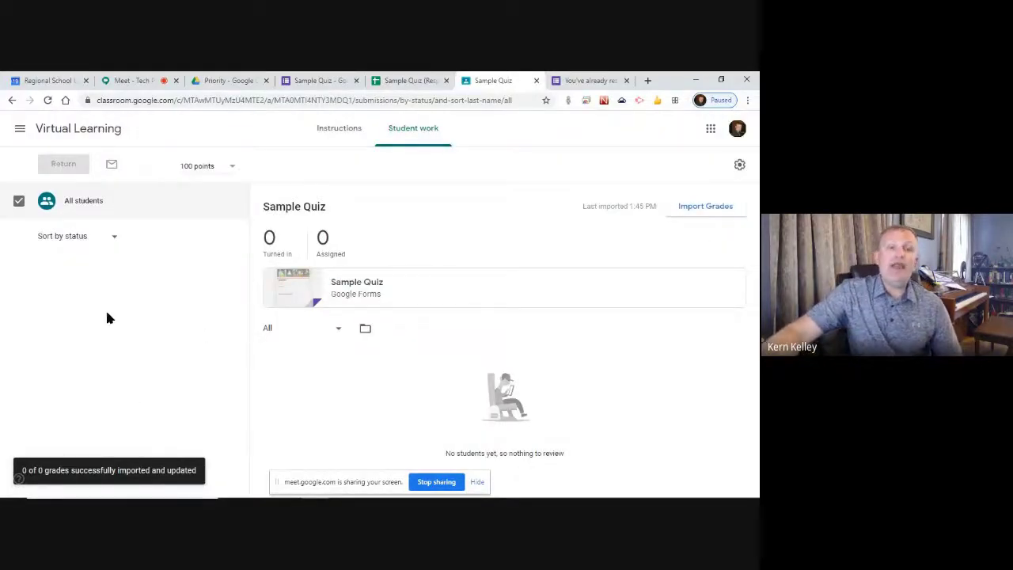
{"action": "left_click", "coordinate": [116, 239]}
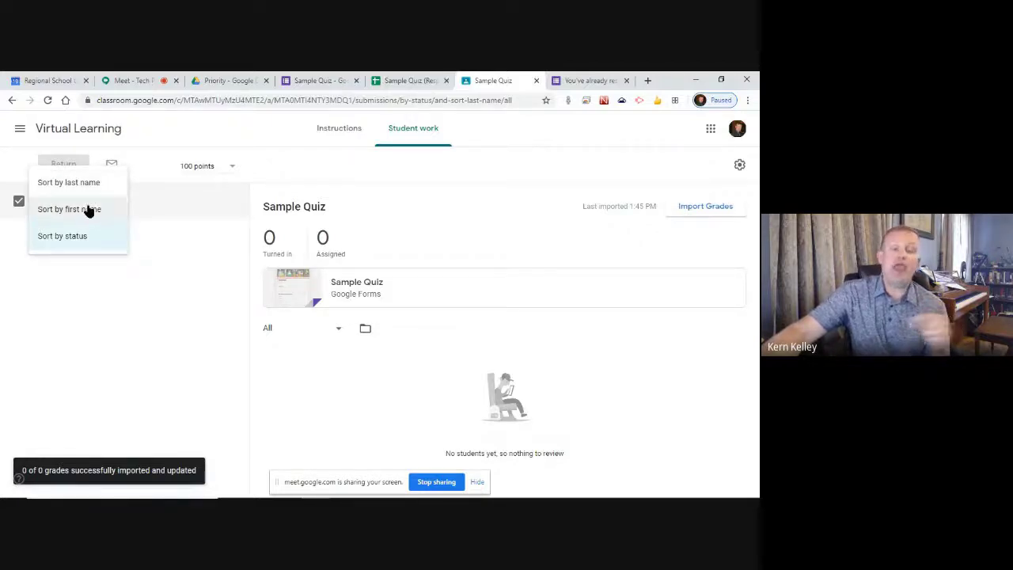
{"action": "left_click", "coordinate": [145, 328]}
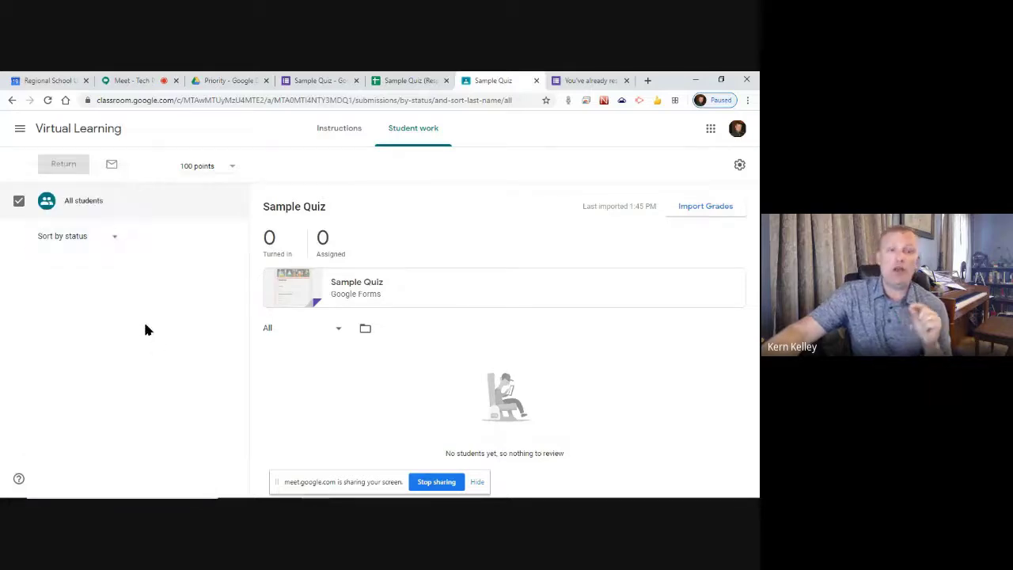
Review the response spreadsheet in Google Sheets and the by-question response view in Google Forms.
{"action": "left_click", "coordinate": [412, 80]}
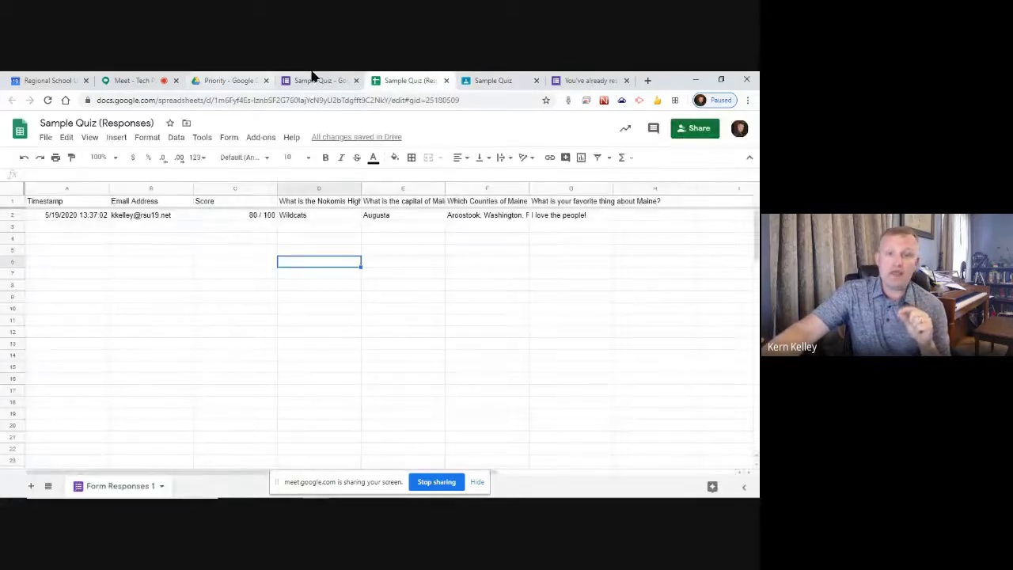
{"action": "left_click", "coordinate": [314, 77]}
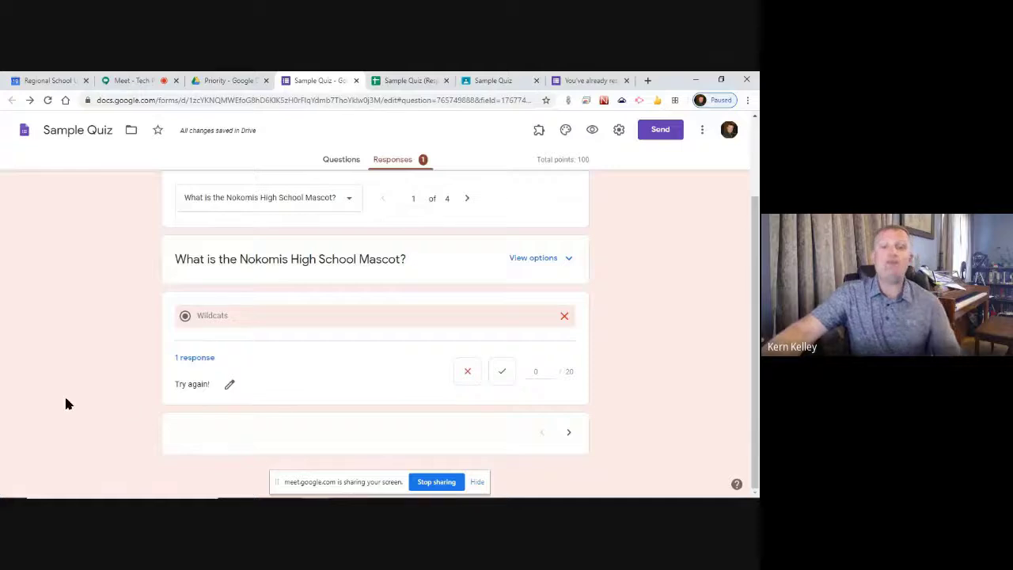
{"action": "scroll", "coordinate": [95, 388], "scroll_direction": "up", "scroll_amount": 2}
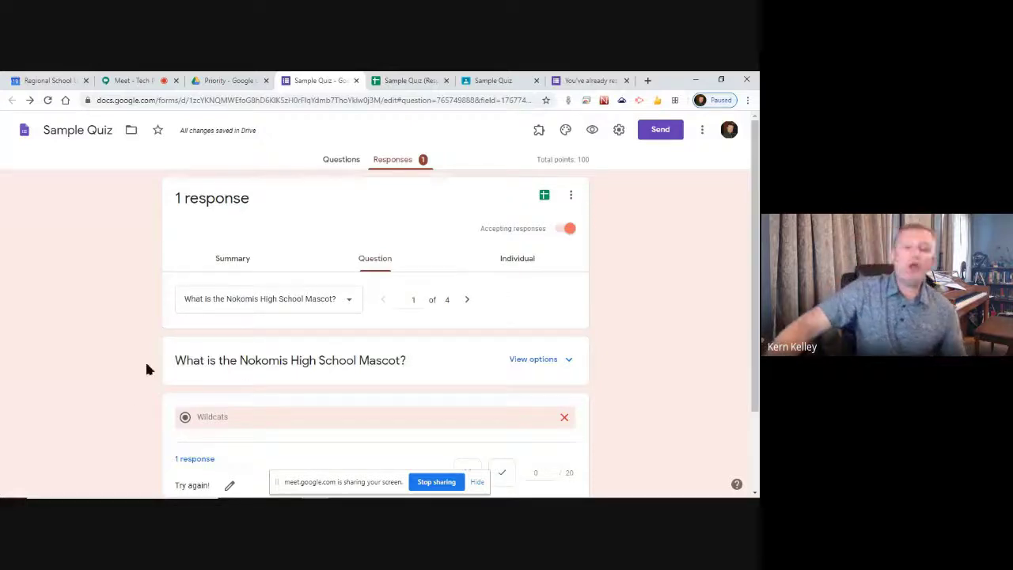
Return to the quiz questions and finish editing the answer key of the Nokomis High School mascot question.
{"action": "left_click", "coordinate": [342, 159]}
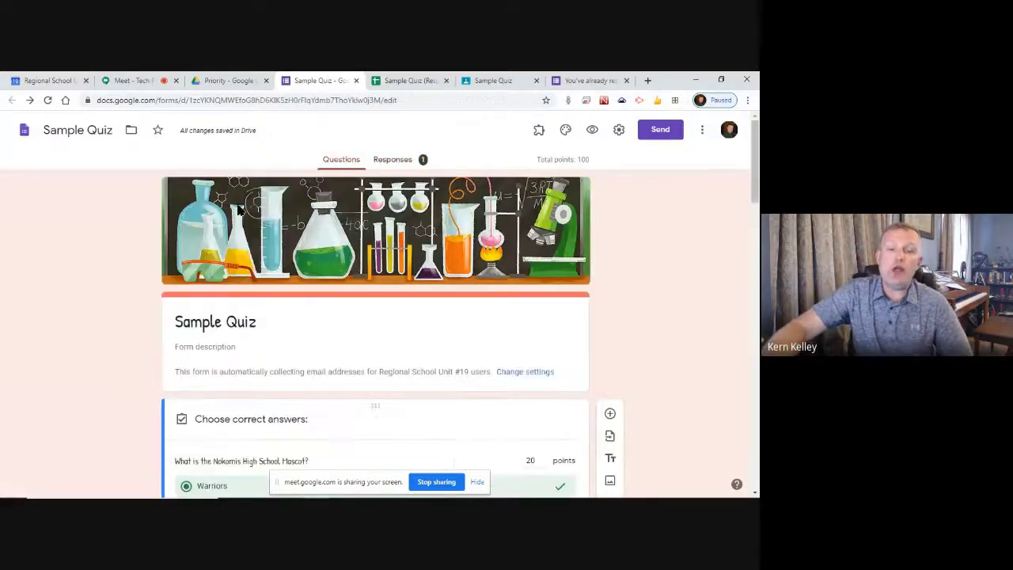
{"action": "scroll", "coordinate": [70, 309], "scroll_direction": "down", "scroll_amount": 6}
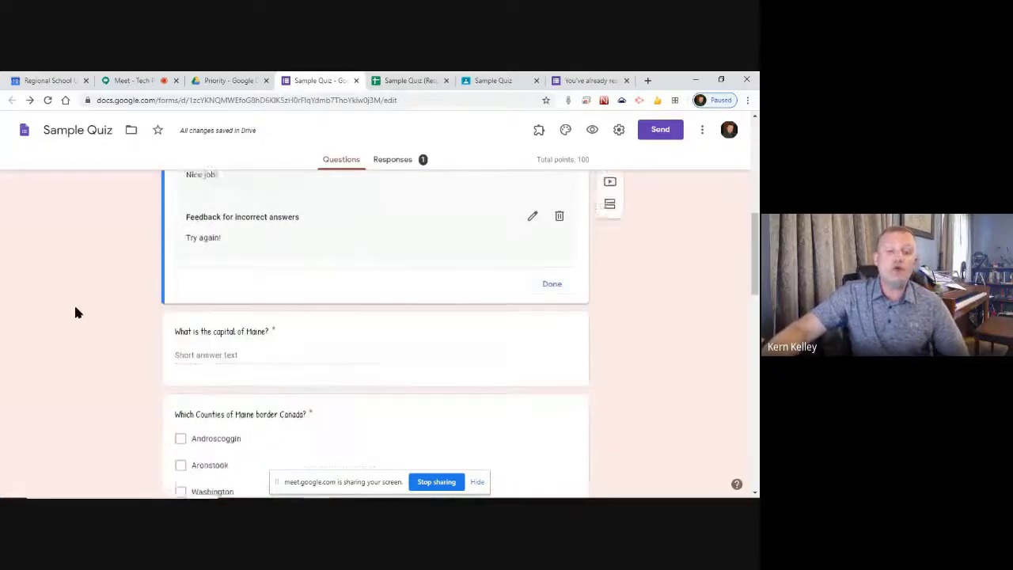
{"action": "scroll", "coordinate": [91, 307], "scroll_direction": "down", "scroll_amount": 2}
{"action": "scroll", "coordinate": [91, 308], "scroll_direction": "up", "scroll_amount": 3}
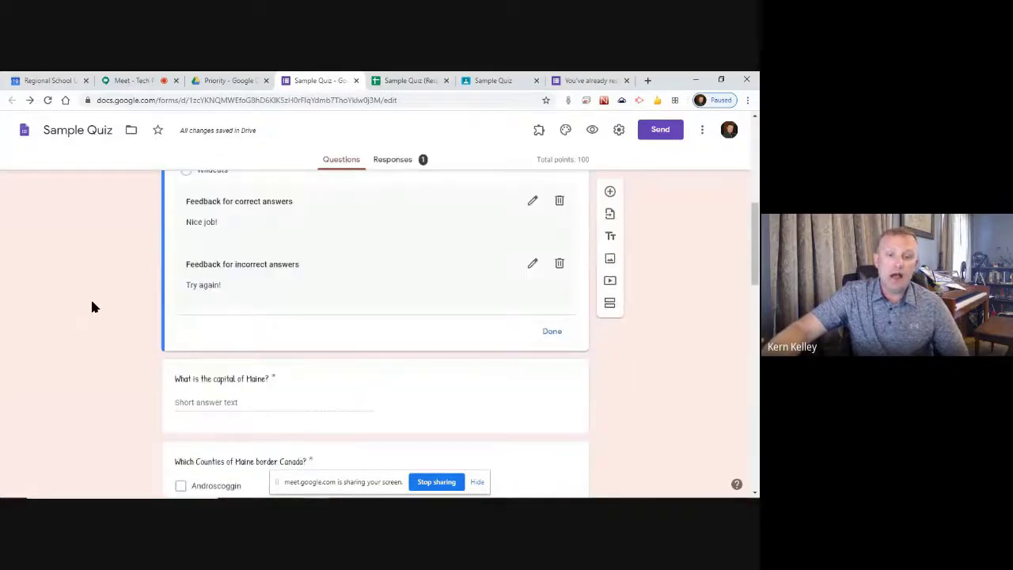
{"action": "left_click", "coordinate": [552, 386]}
{"action": "scroll", "coordinate": [108, 387], "scroll_direction": "down", "scroll_amount": 3}
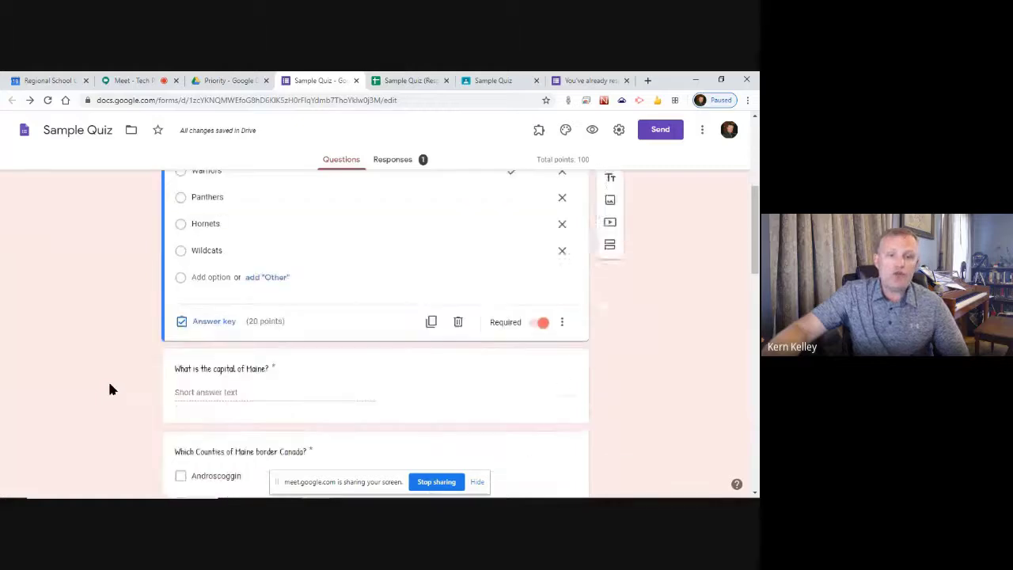
Move the "What is the capital of Maine?" question above the Nokomis High School mascot question.
{"action": "scroll", "coordinate": [110, 388], "scroll_direction": "down", "scroll_amount": 2}
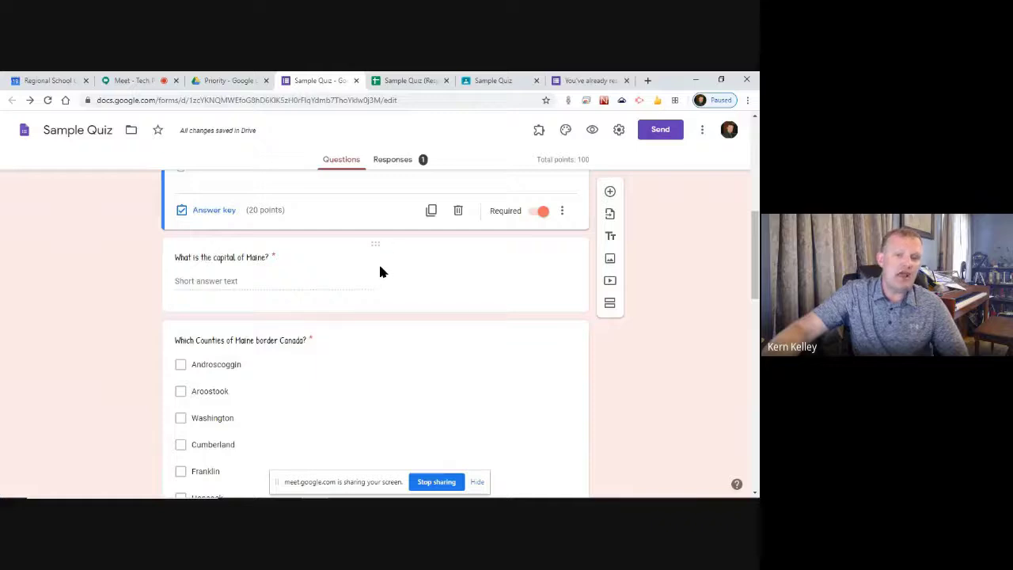
{"action": "left_click_drag", "start_coordinate": [373, 244], "coordinate": [339, 235]}
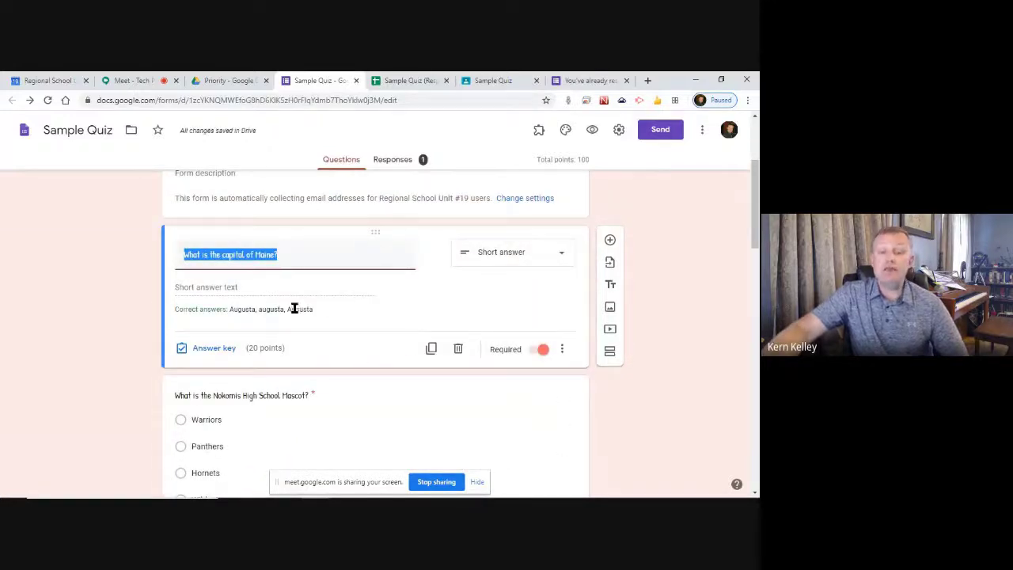
{"action": "scroll", "coordinate": [344, 325], "scroll_direction": "down", "scroll_amount": 4}
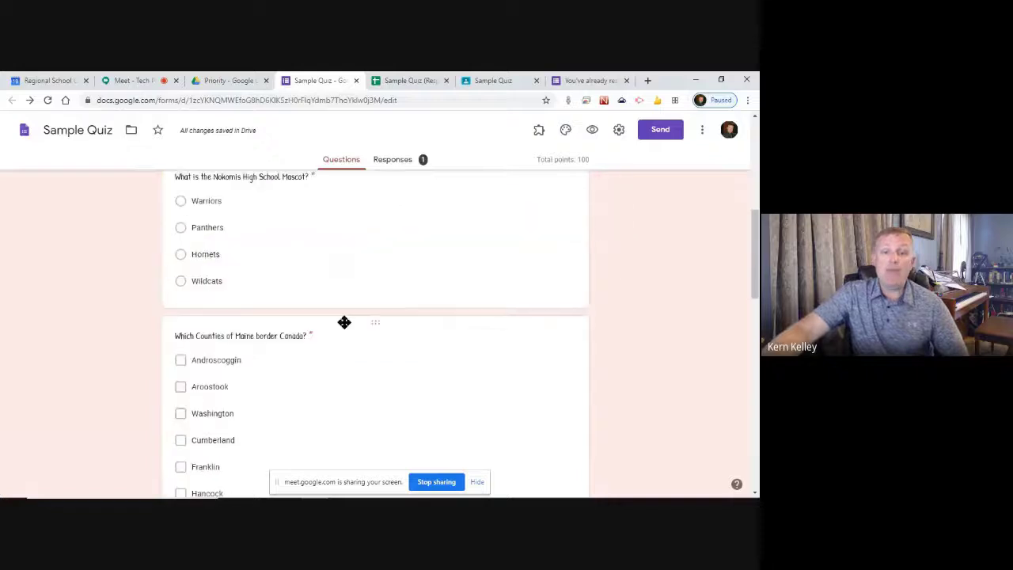
{"action": "scroll", "coordinate": [317, 305], "scroll_direction": "up", "scroll_amount": 2}
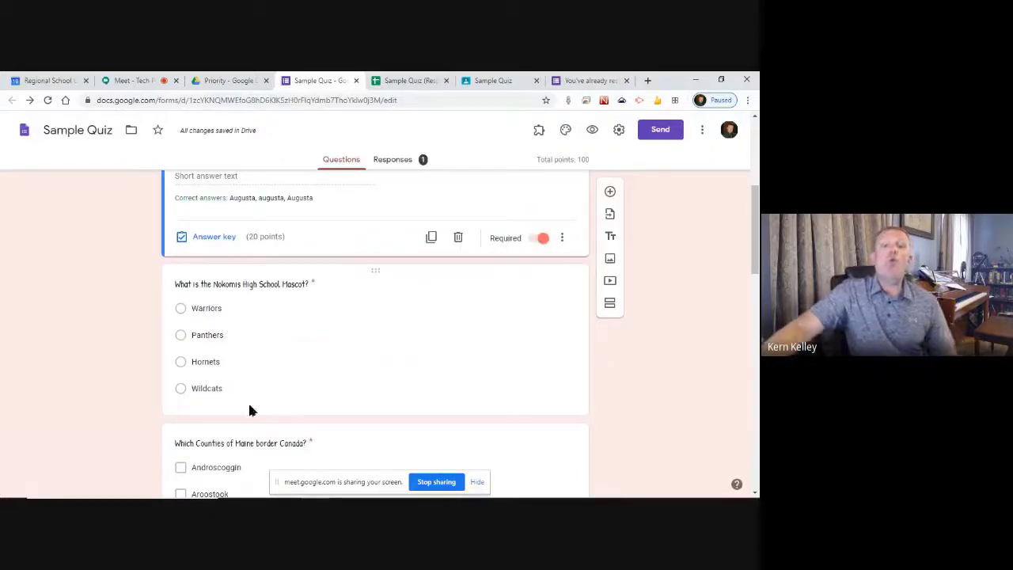
Add a new section after the Nokomis High School mascot question and title it "Counties of Maine".
{"action": "left_click", "coordinate": [315, 356]}
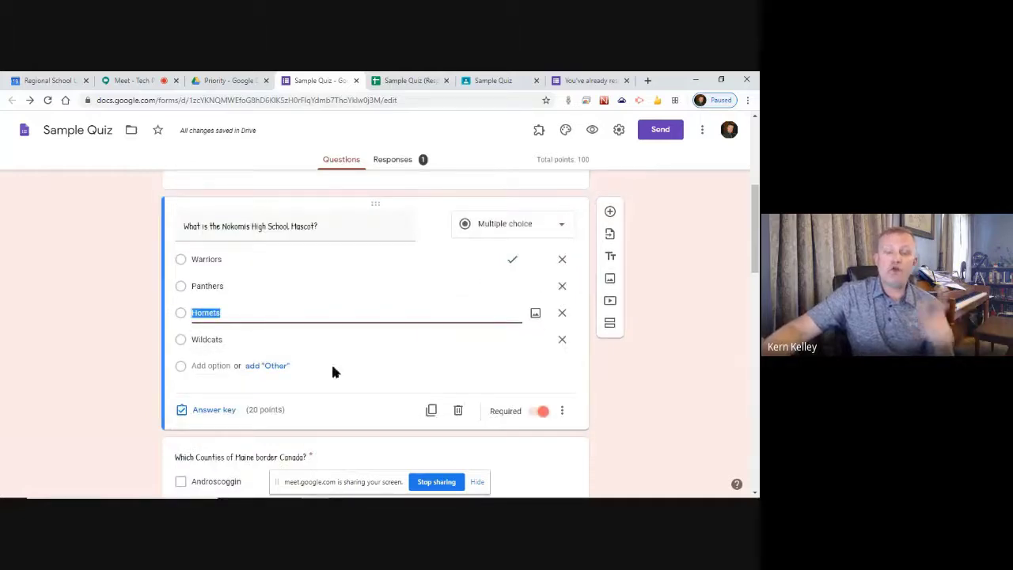
{"action": "left_click", "coordinate": [611, 324]}
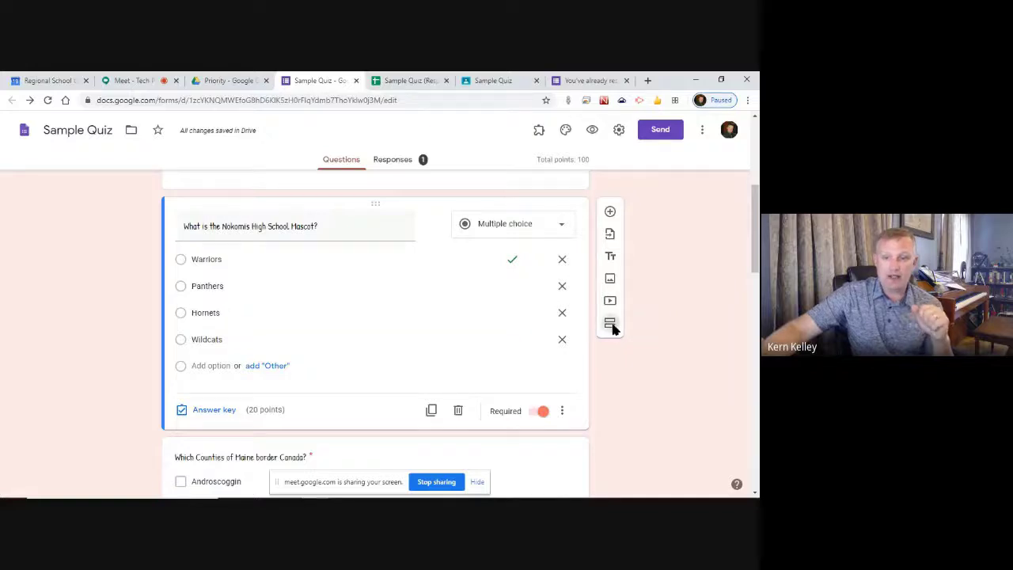
{"action": "scroll", "coordinate": [303, 404], "scroll_direction": "down", "scroll_amount": 2}
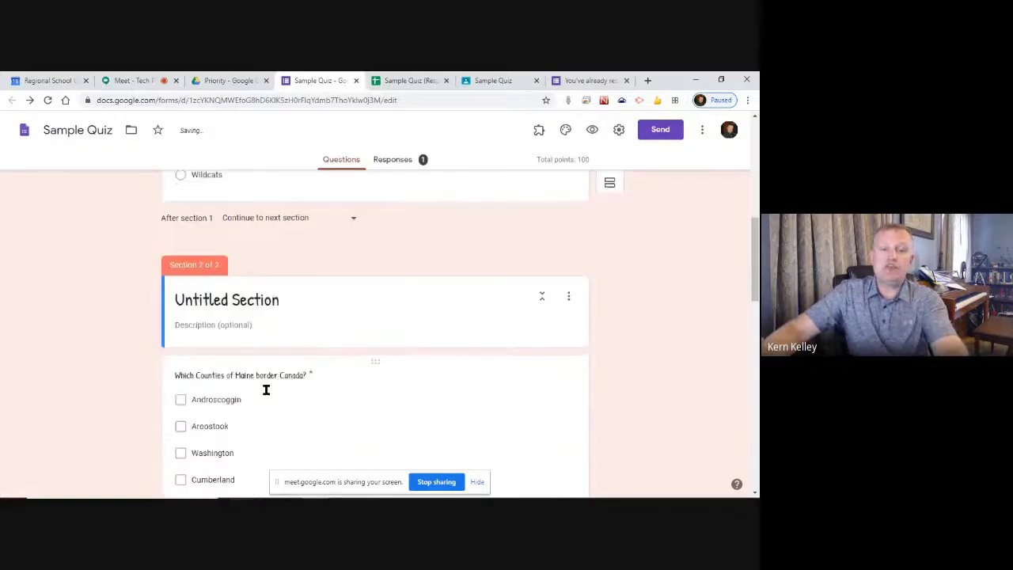
{"action": "left_click", "coordinate": [261, 298]}
{"action": "type", "text": "Coun"}
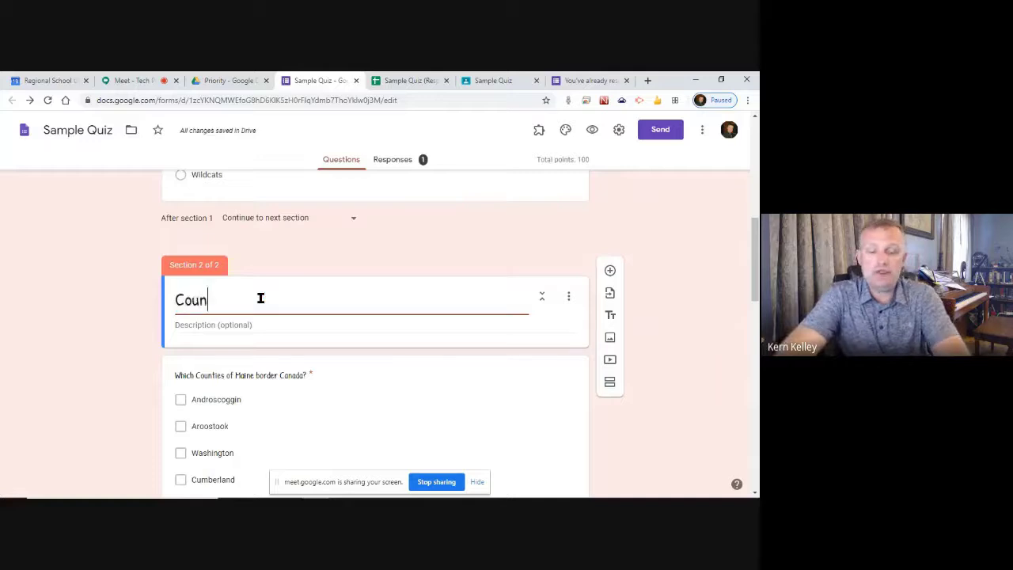
{"action": "type", "text": "ties of Maine"}
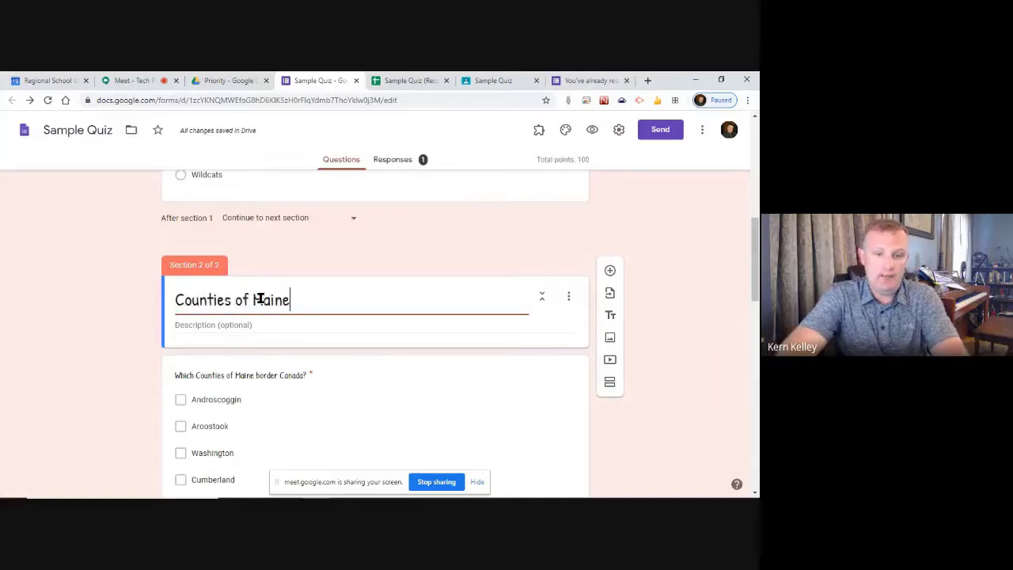
{"action": "left_click", "coordinate": [474, 221]}
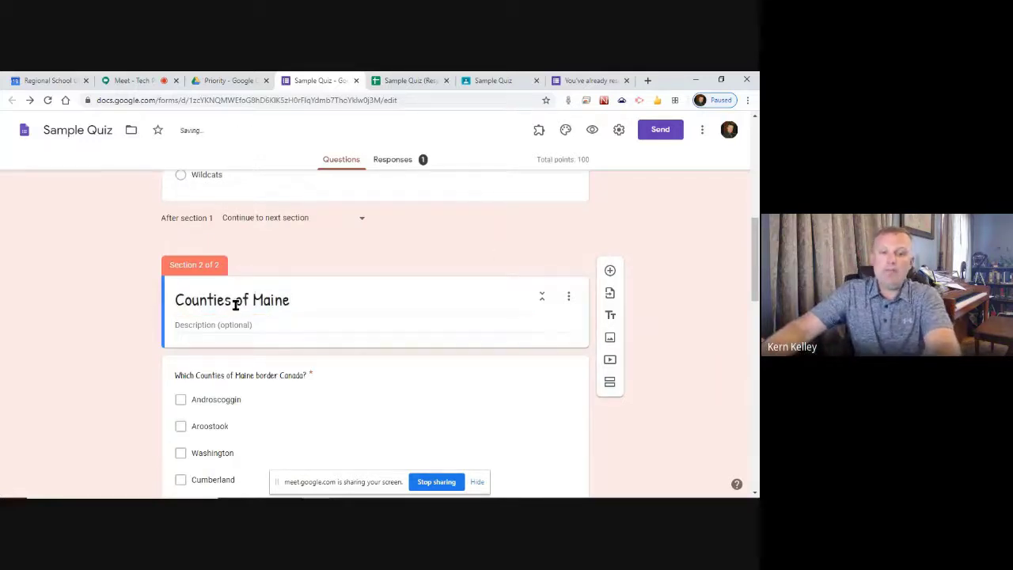
Check the choices for where the form goes after section 1, leaving the setting as it is.
{"action": "scroll", "coordinate": [444, 267], "scroll_direction": "up", "scroll_amount": 3}
{"action": "scroll", "coordinate": [451, 300], "scroll_direction": "up", "scroll_amount": 3}
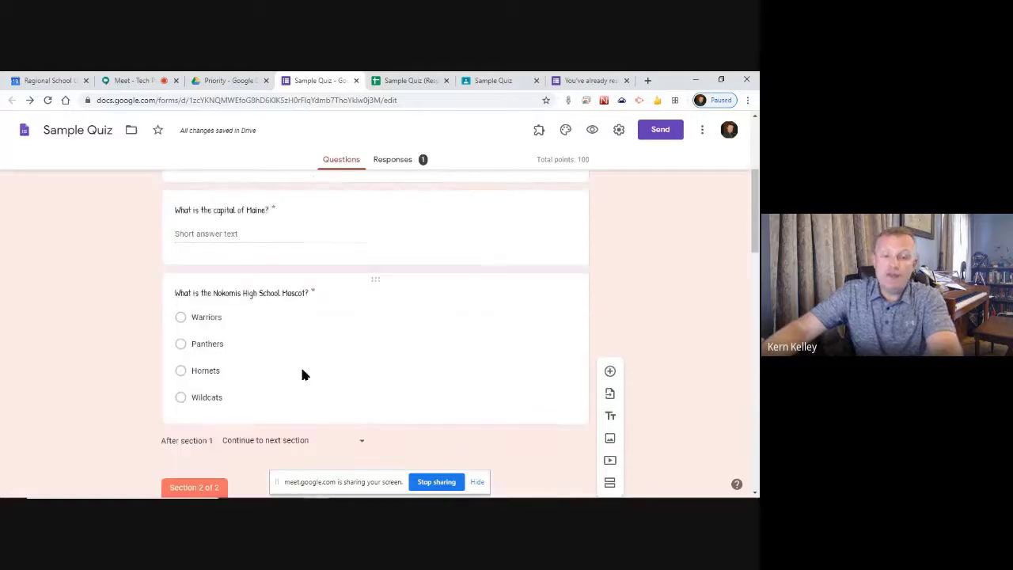
{"action": "left_click", "coordinate": [363, 376]}
{"action": "scroll", "coordinate": [348, 379], "scroll_direction": "down", "scroll_amount": 2}
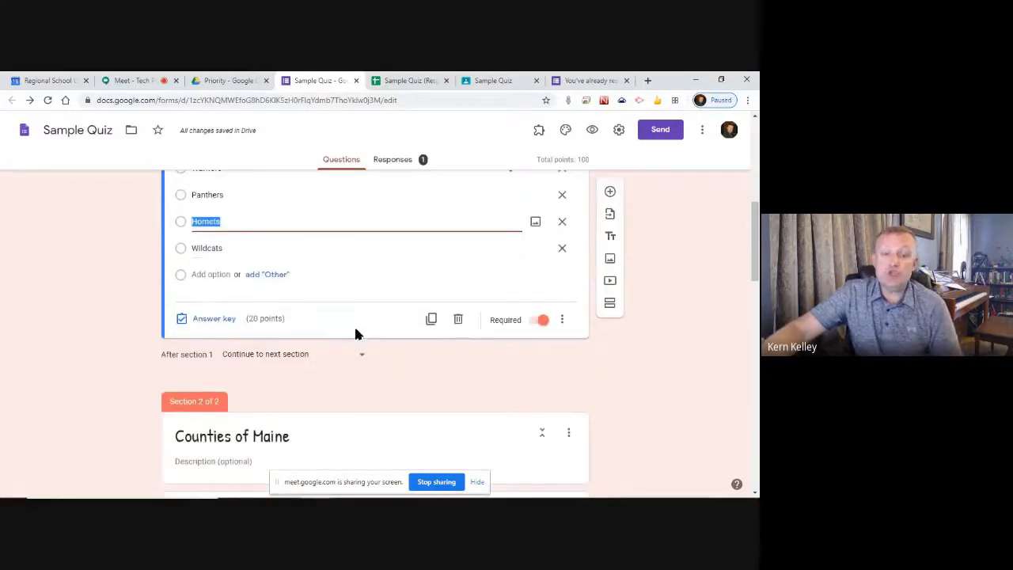
{"action": "left_click", "coordinate": [369, 354]}
{"action": "left_click", "coordinate": [59, 348]}
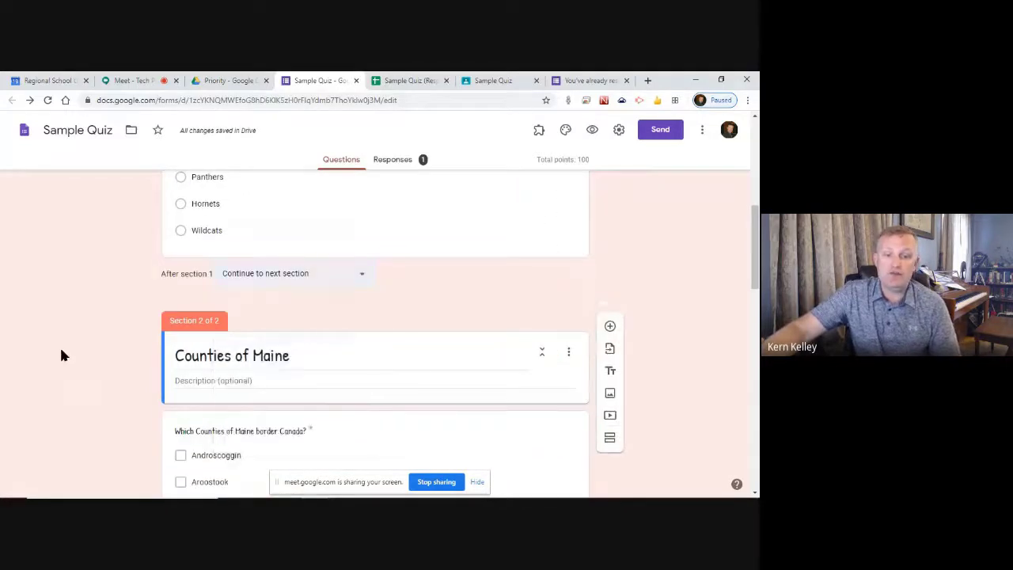
Enable "Go to section based on answer" for the Nokomis High School mascot question.
{"action": "scroll", "coordinate": [272, 332], "scroll_direction": "up", "scroll_amount": 3}
{"action": "left_click", "coordinate": [307, 360]}
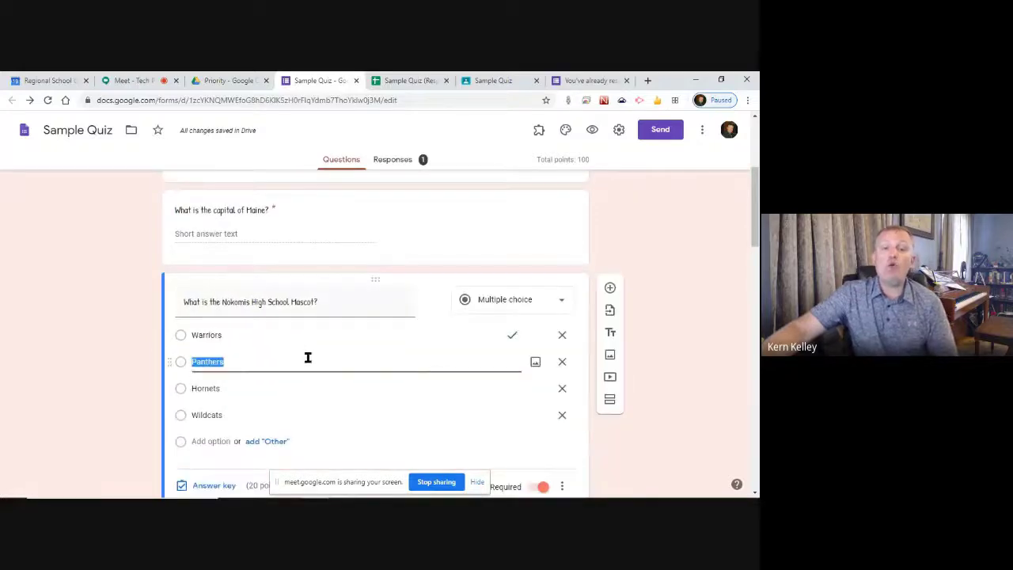
{"action": "scroll", "coordinate": [457, 316], "scroll_direction": "down", "scroll_amount": 2}
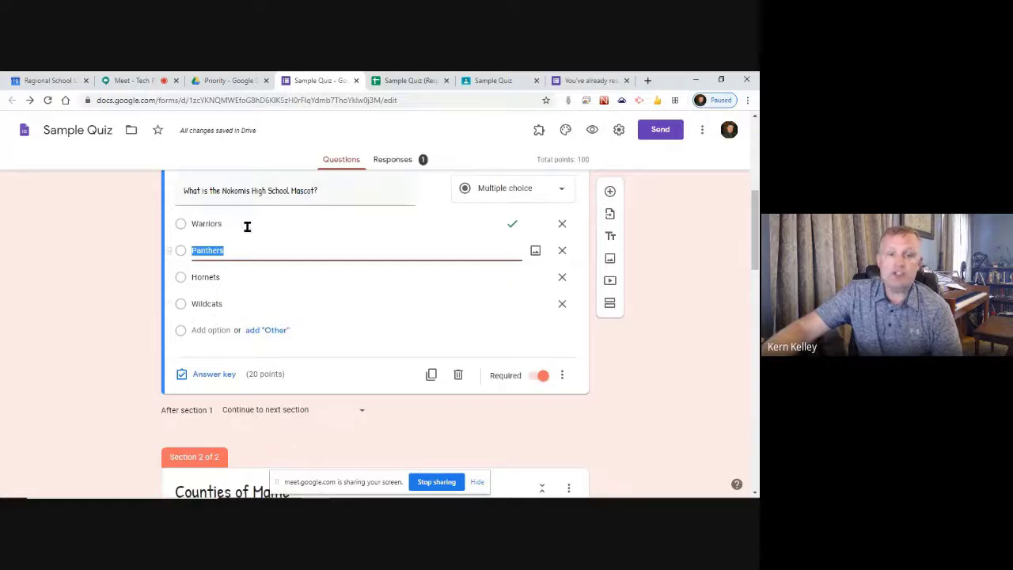
{"action": "left_click", "coordinate": [218, 223]}
{"action": "left_click", "coordinate": [237, 251]}
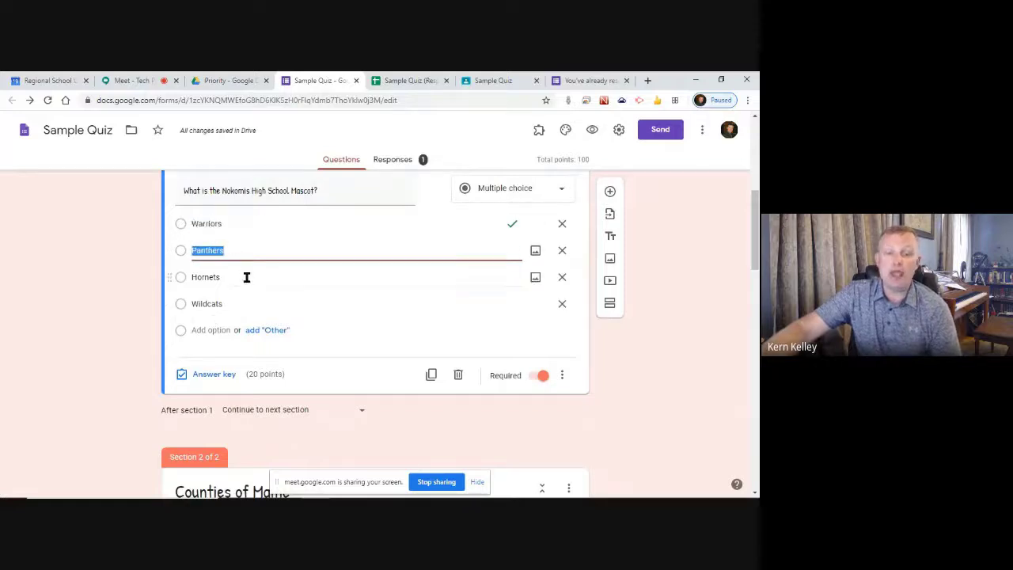
{"action": "left_click", "coordinate": [562, 377]}
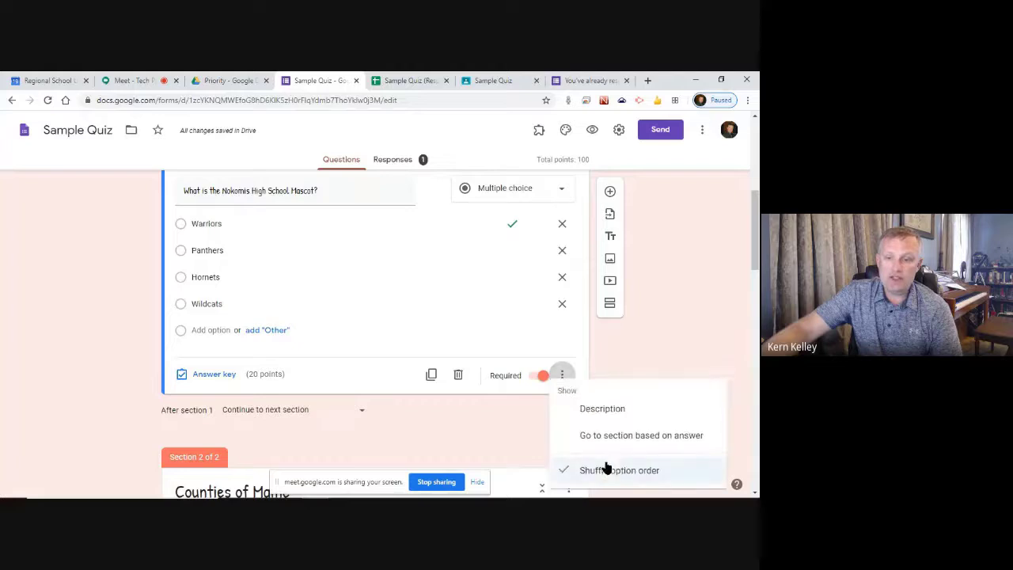
{"action": "left_click", "coordinate": [646, 436]}
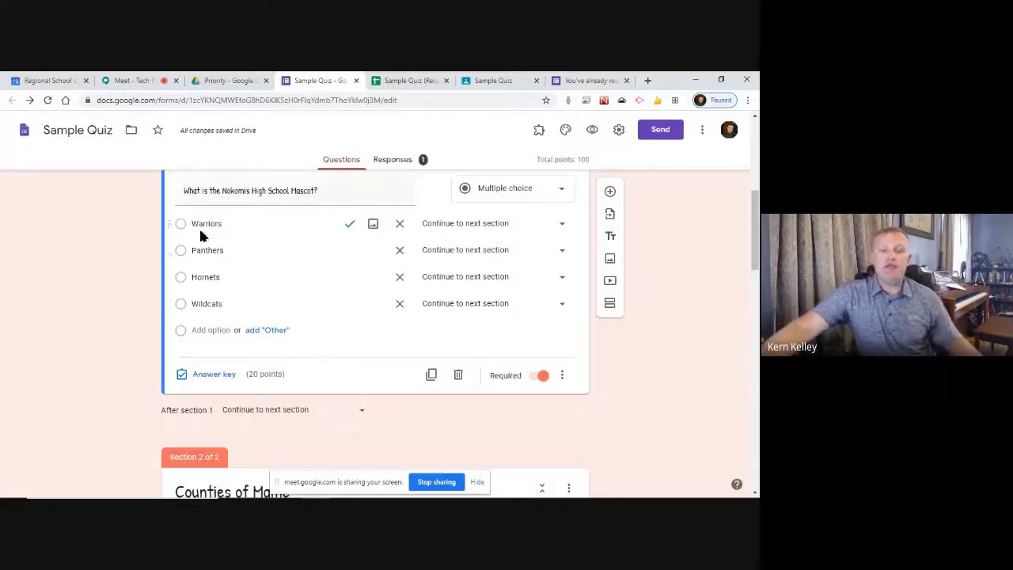
Route the Warriors answer to Submit form, and Panthers, Hornets and Wildcats to section 2 (Counties of Maine).
{"action": "left_click", "coordinate": [475, 225]}
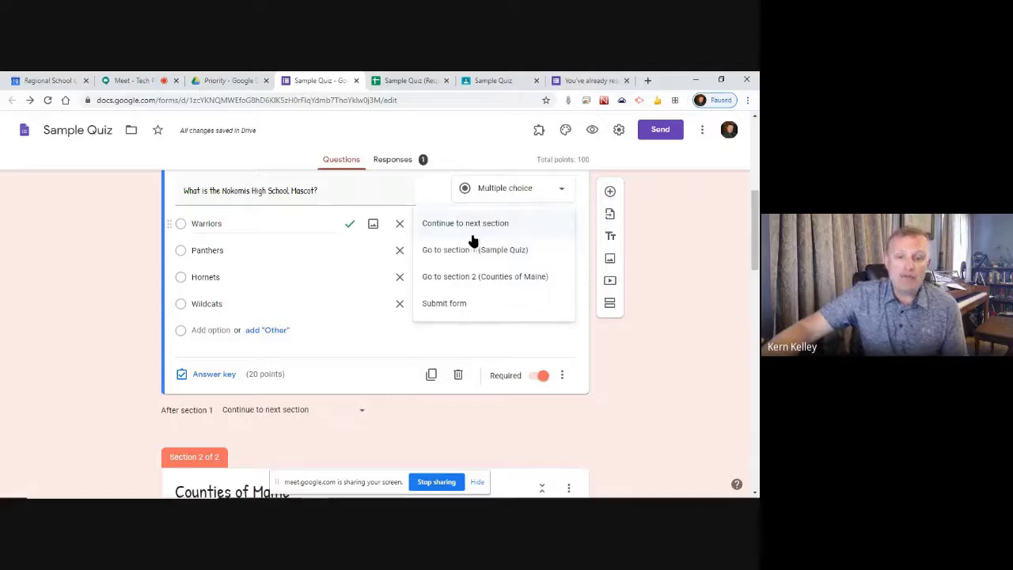
{"action": "left_click", "coordinate": [485, 302]}
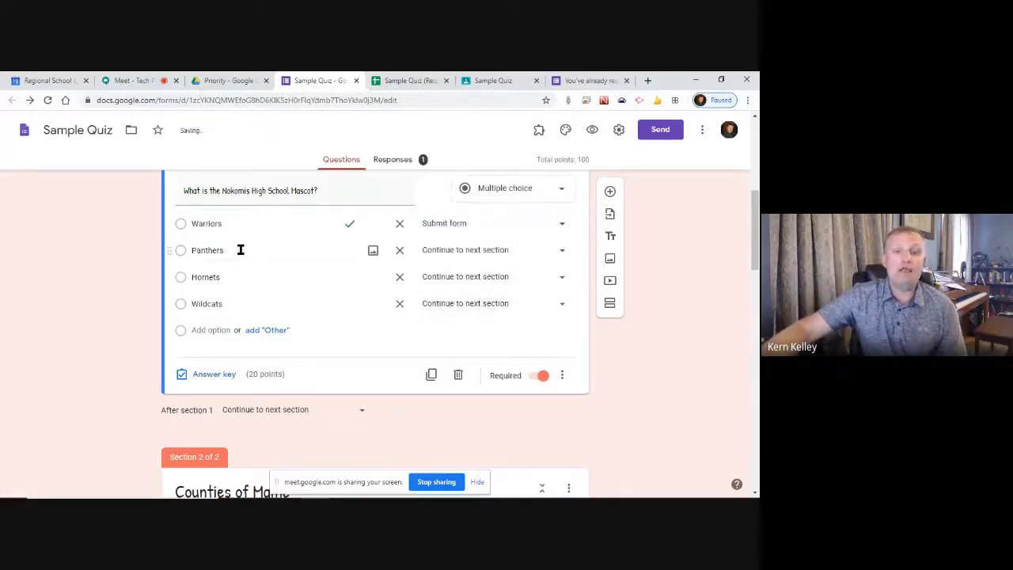
{"action": "left_click", "coordinate": [467, 250]}
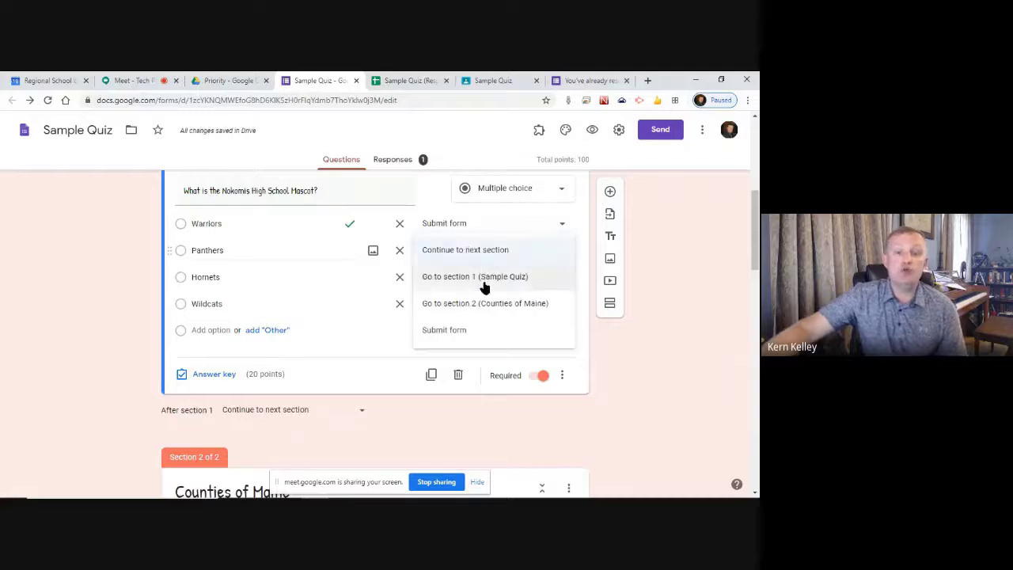
{"action": "left_click", "coordinate": [510, 302]}
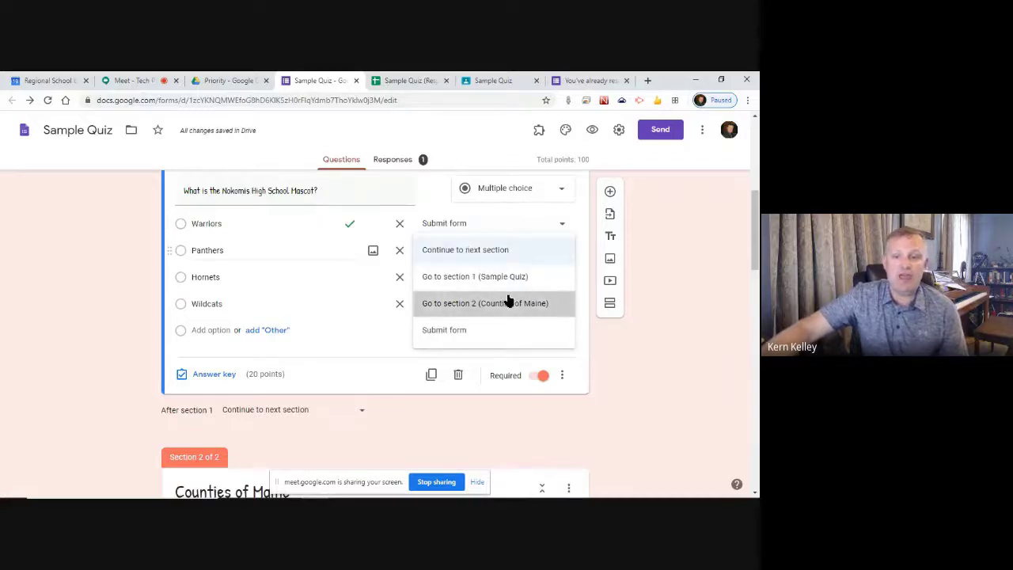
{"action": "left_click", "coordinate": [491, 275]}
{"action": "left_click", "coordinate": [502, 334]}
{"action": "left_click", "coordinate": [489, 311]}
{"action": "left_click", "coordinate": [486, 356]}
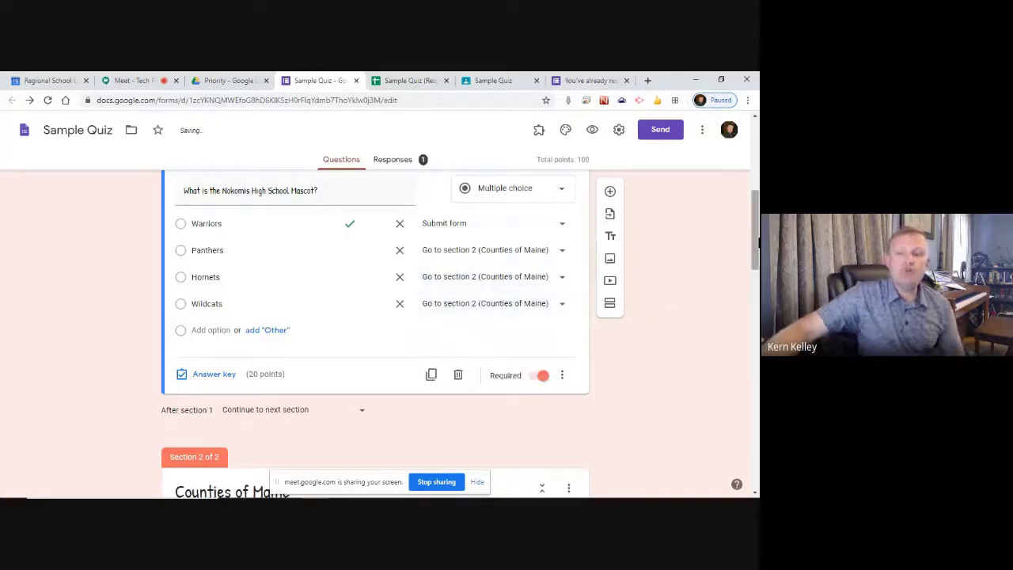
Review the mascot question's answer routing and the Counties of Maine section it leads to.
{"action": "left_click_drag", "start_coordinate": [749, 233], "coordinate": [757, 297]}
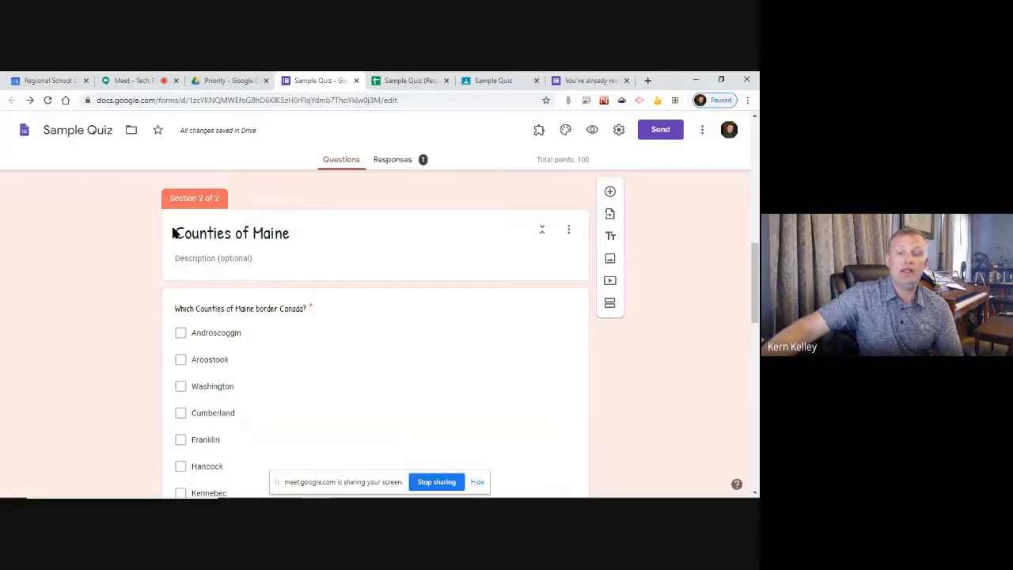
{"action": "scroll", "coordinate": [681, 318], "scroll_direction": "up", "scroll_amount": 4}
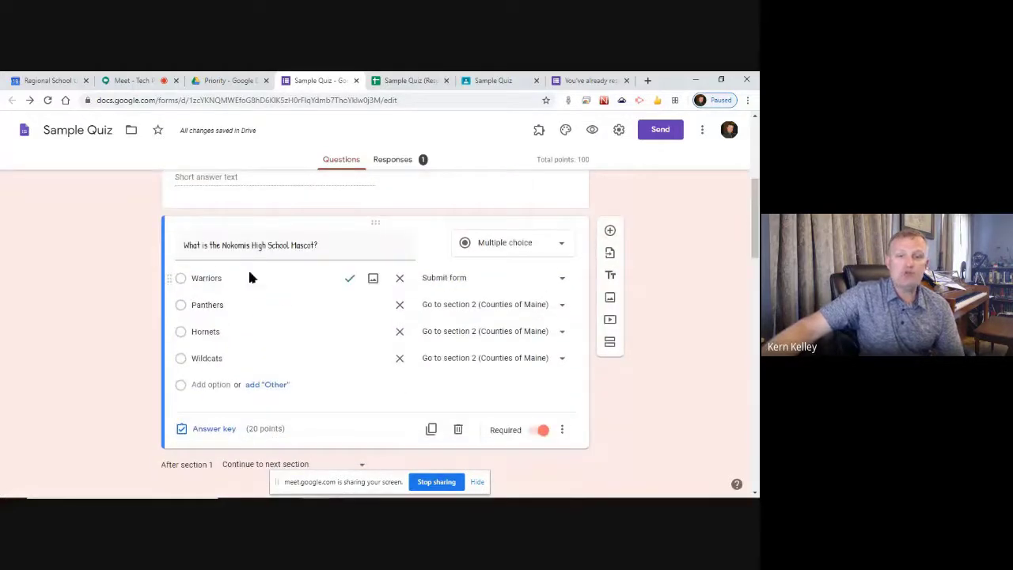
{"action": "left_click", "coordinate": [350, 276]}
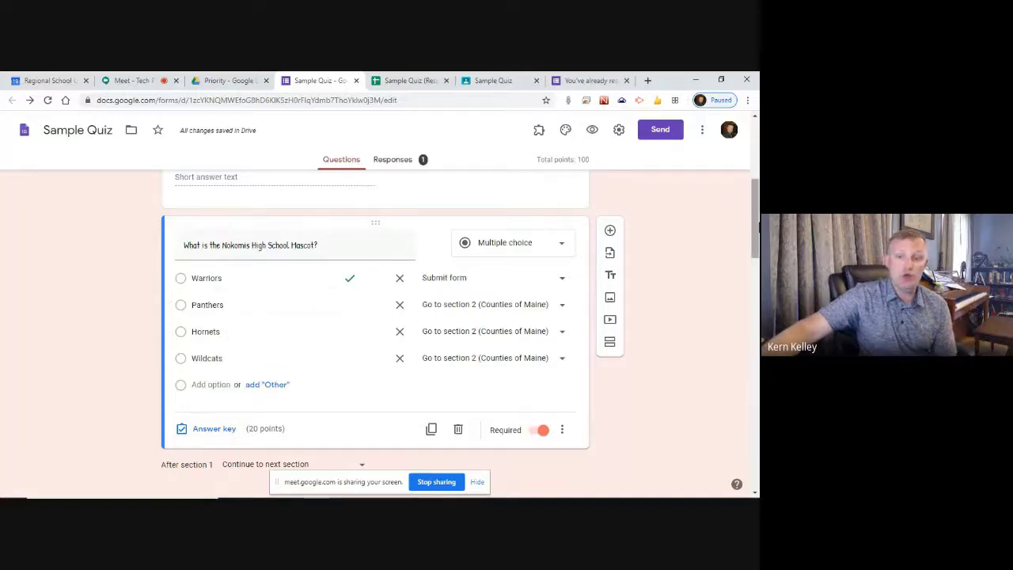
{"action": "scroll", "coordinate": [539, 326], "scroll_direction": "down", "scroll_amount": 3}
{"action": "scroll", "coordinate": [539, 326], "scroll_direction": "up", "scroll_amount": 3}
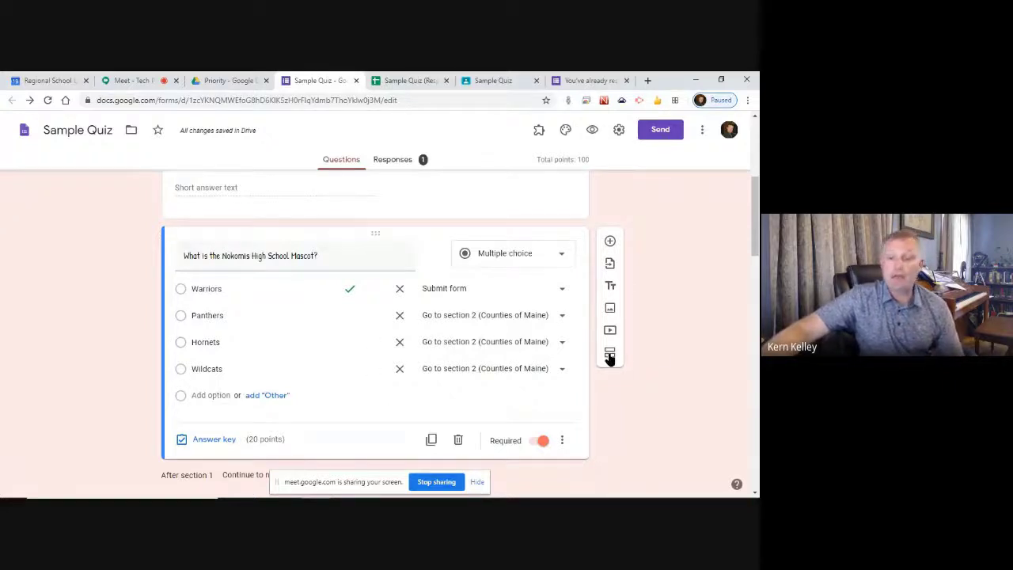
{"action": "scroll", "coordinate": [350, 327], "scroll_direction": "down", "scroll_amount": 3}
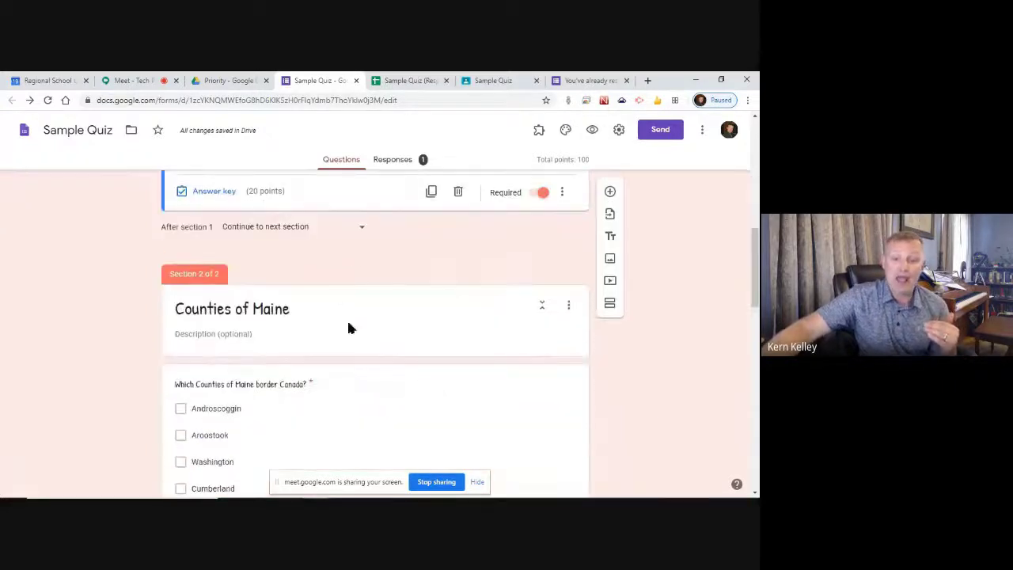
Look at the options for duplicating, moving, deleting or merging the Counties of Maine section.
{"action": "left_click", "coordinate": [573, 299]}
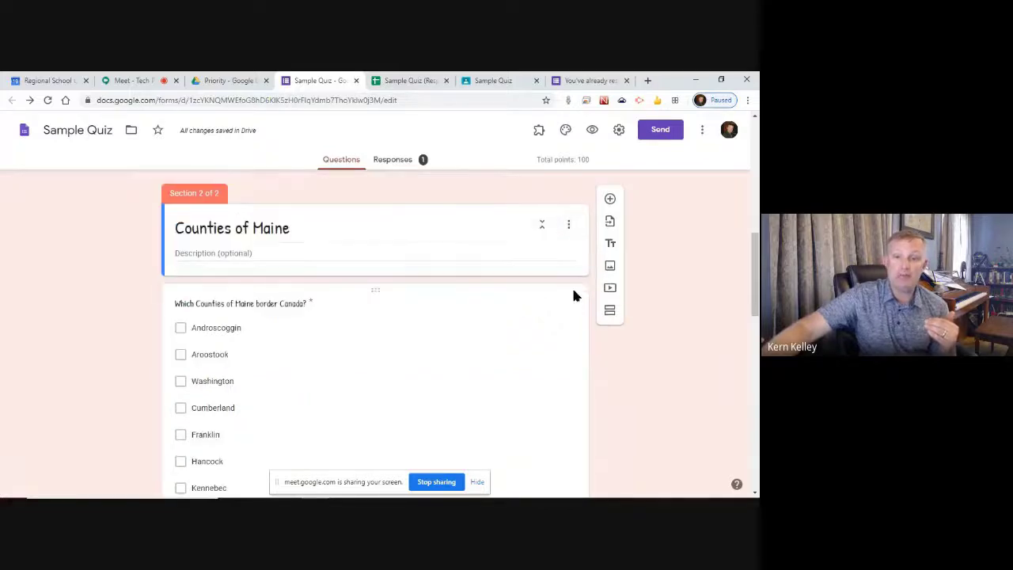
{"action": "left_click", "coordinate": [569, 226]}
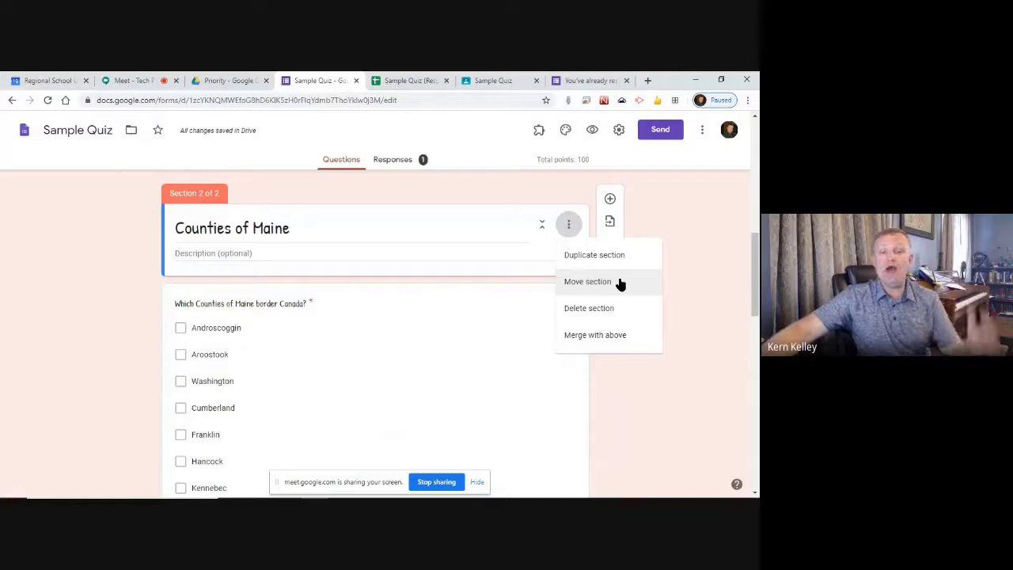
{"action": "left_click_drag", "start_coordinate": [756, 273], "coordinate": [756, 209]}
{"action": "scroll", "coordinate": [657, 300], "scroll_direction": "down", "scroll_amount": 4}
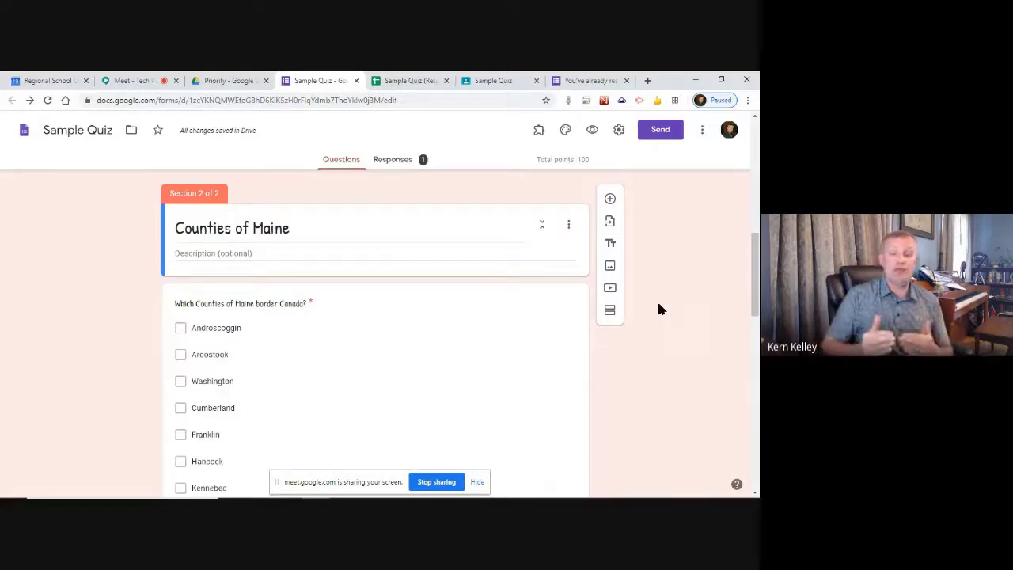
Return to the mascot question in section 1 and stop sharing the screen in the meeting.
{"action": "left_click_drag", "start_coordinate": [756, 273], "coordinate": [756, 220]}
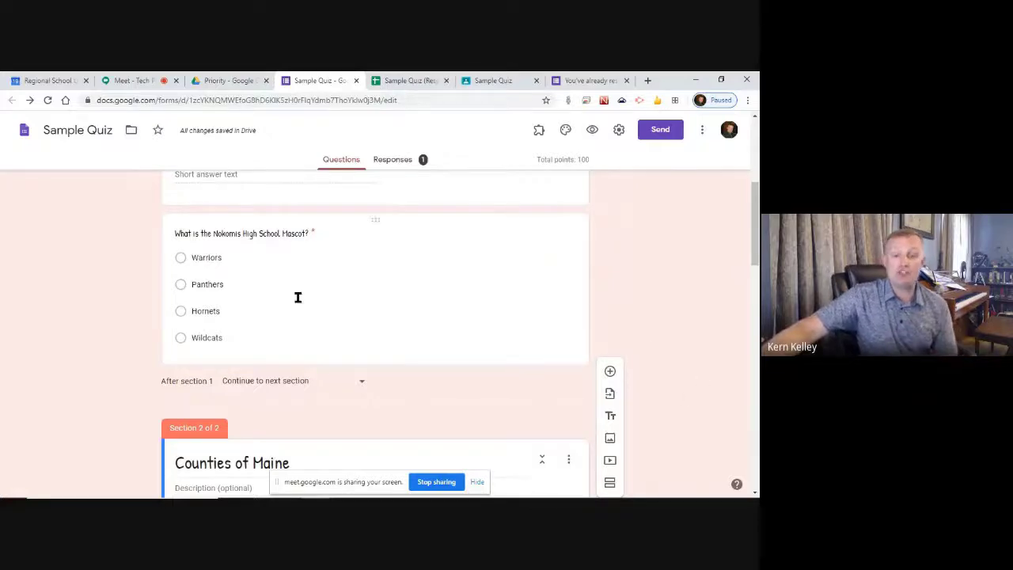
{"action": "left_click", "coordinate": [413, 483]}
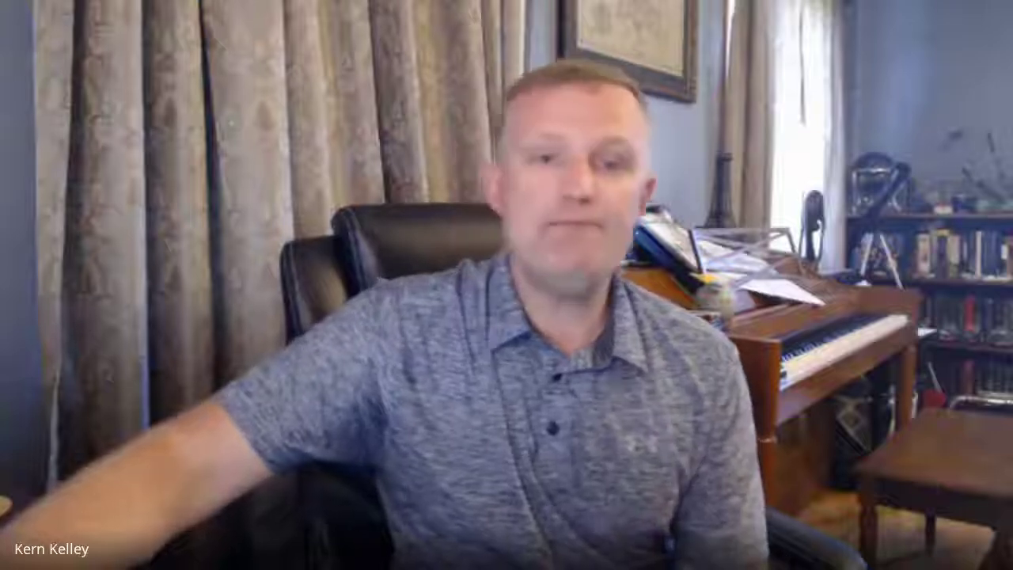